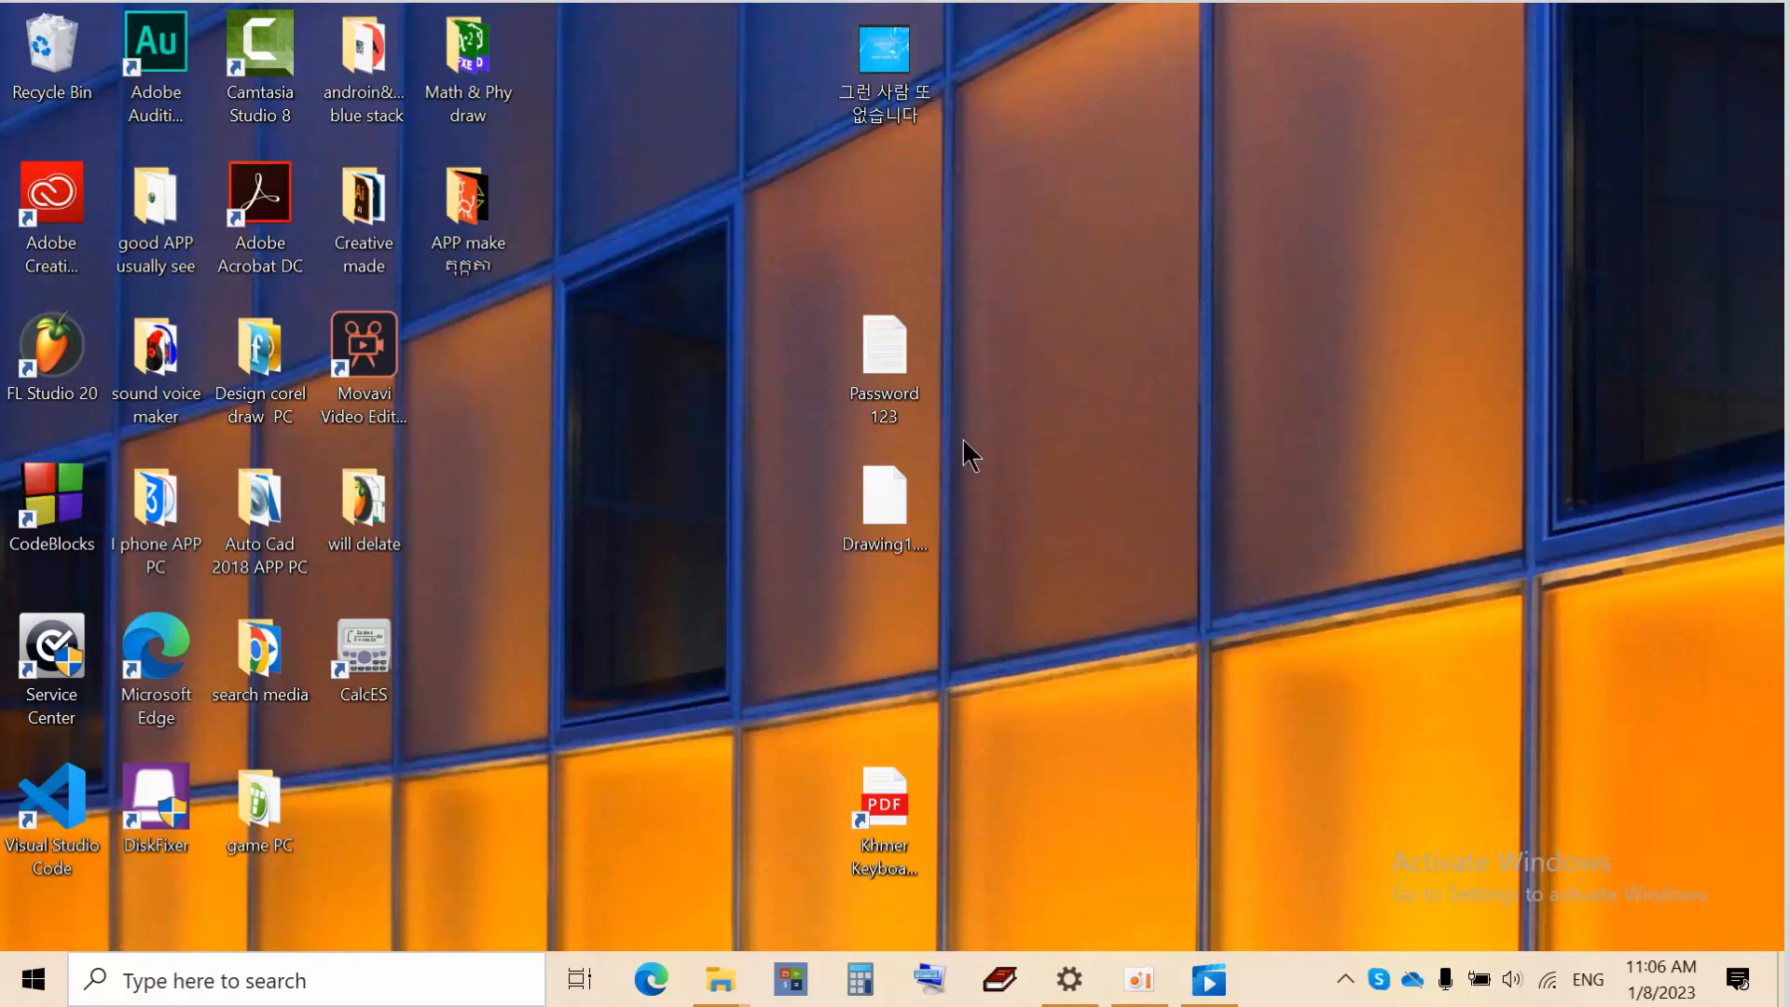
Launch the YouTube app from the Windows 10 Start menu tiles
{"action": "left_click", "coordinate": [33, 979]}
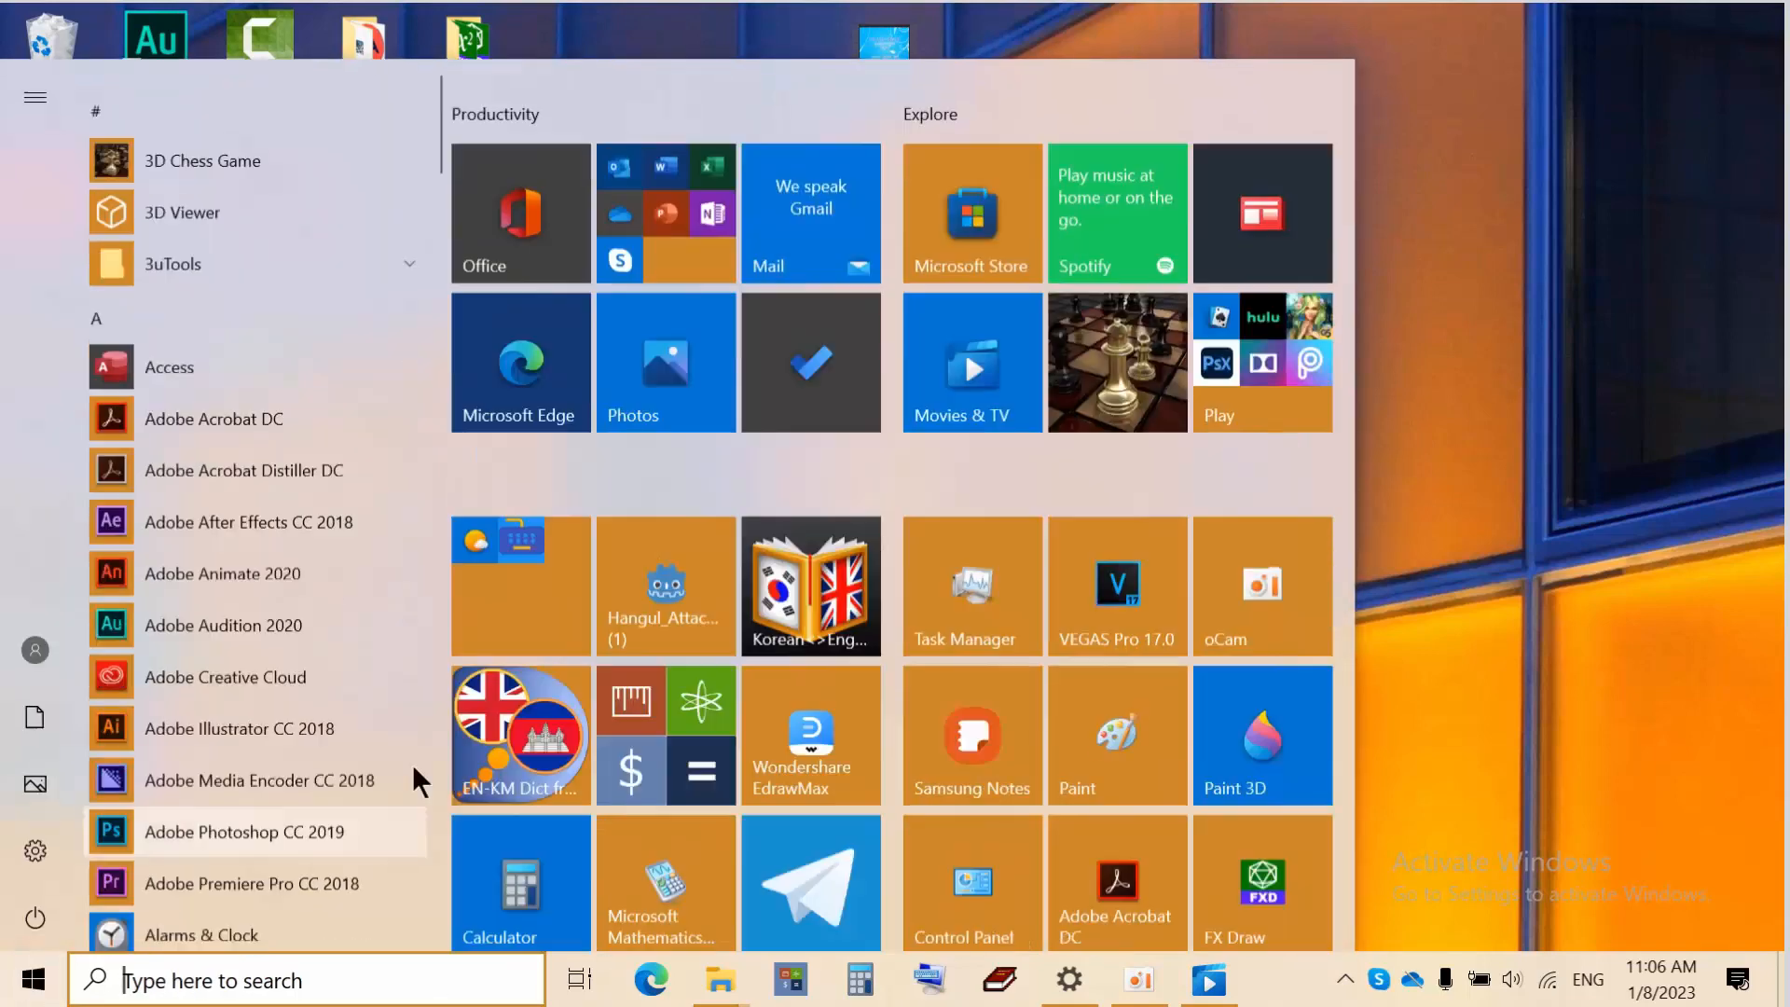
{"action": "scroll", "coordinate": [544, 737], "scroll_direction": "down", "scroll_amount": 5}
{"action": "left_click", "coordinate": [516, 811]}
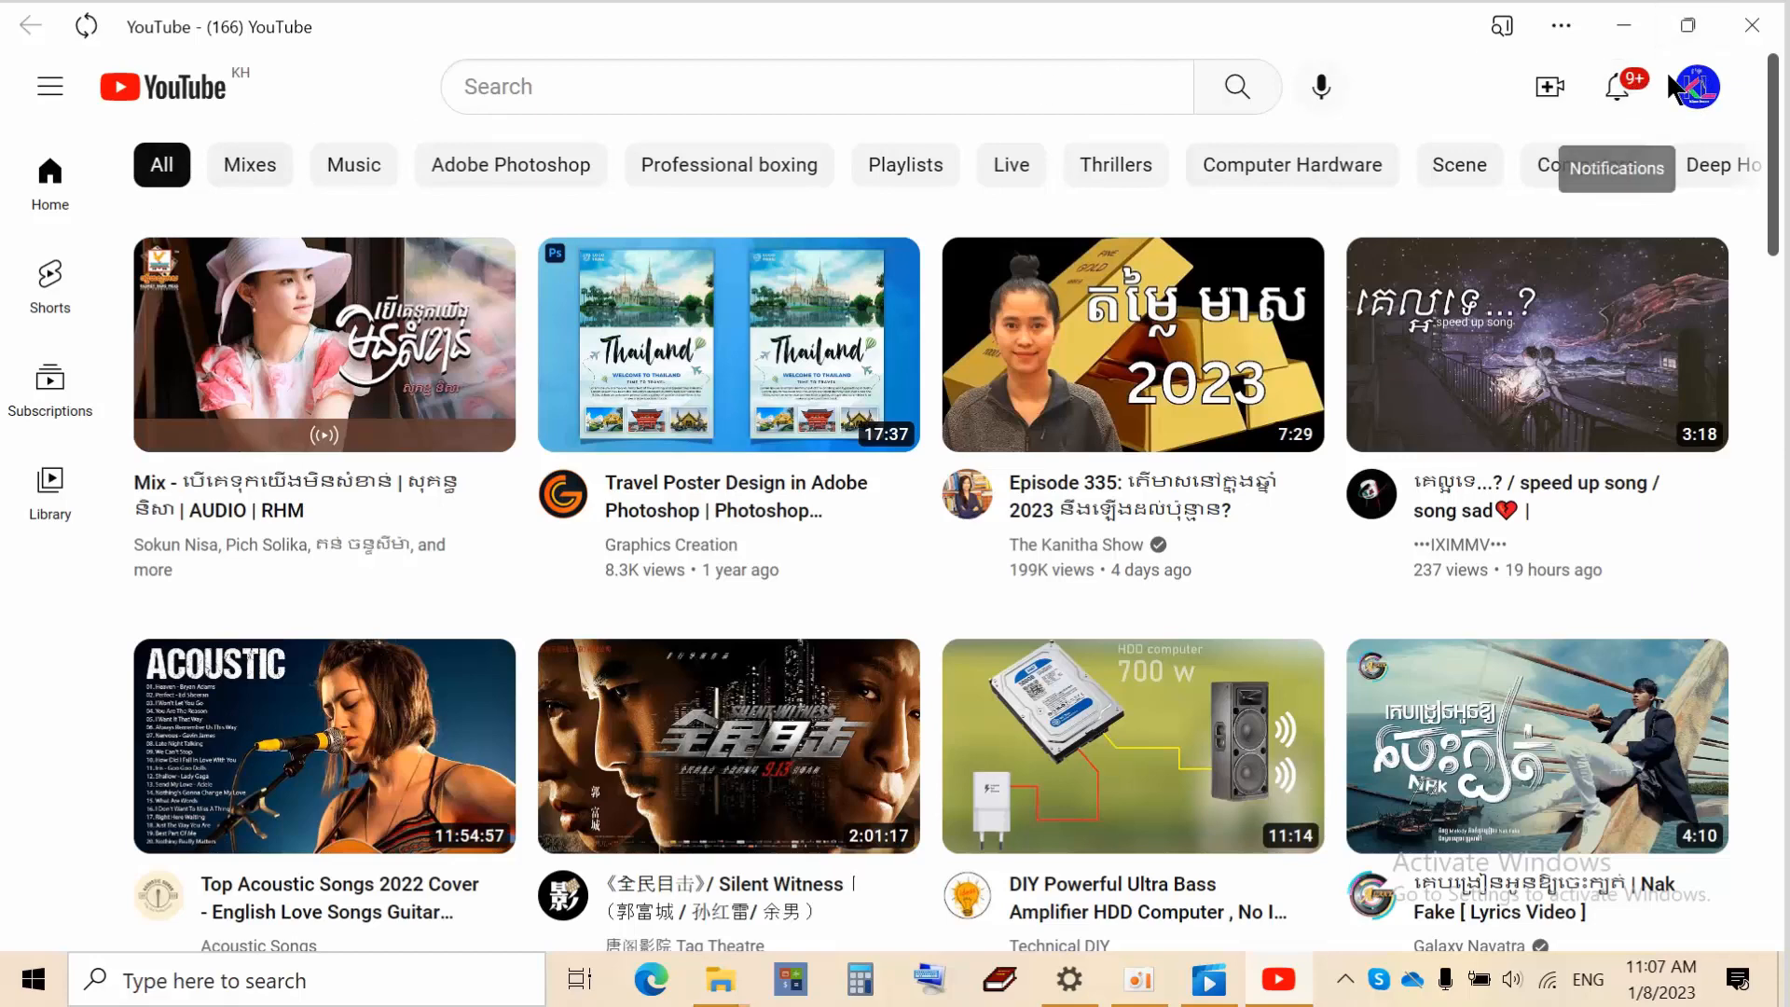
From the avatar's Switch account list, choose Add account to sign in another Google account
{"action": "left_click", "coordinate": [1690, 87]}
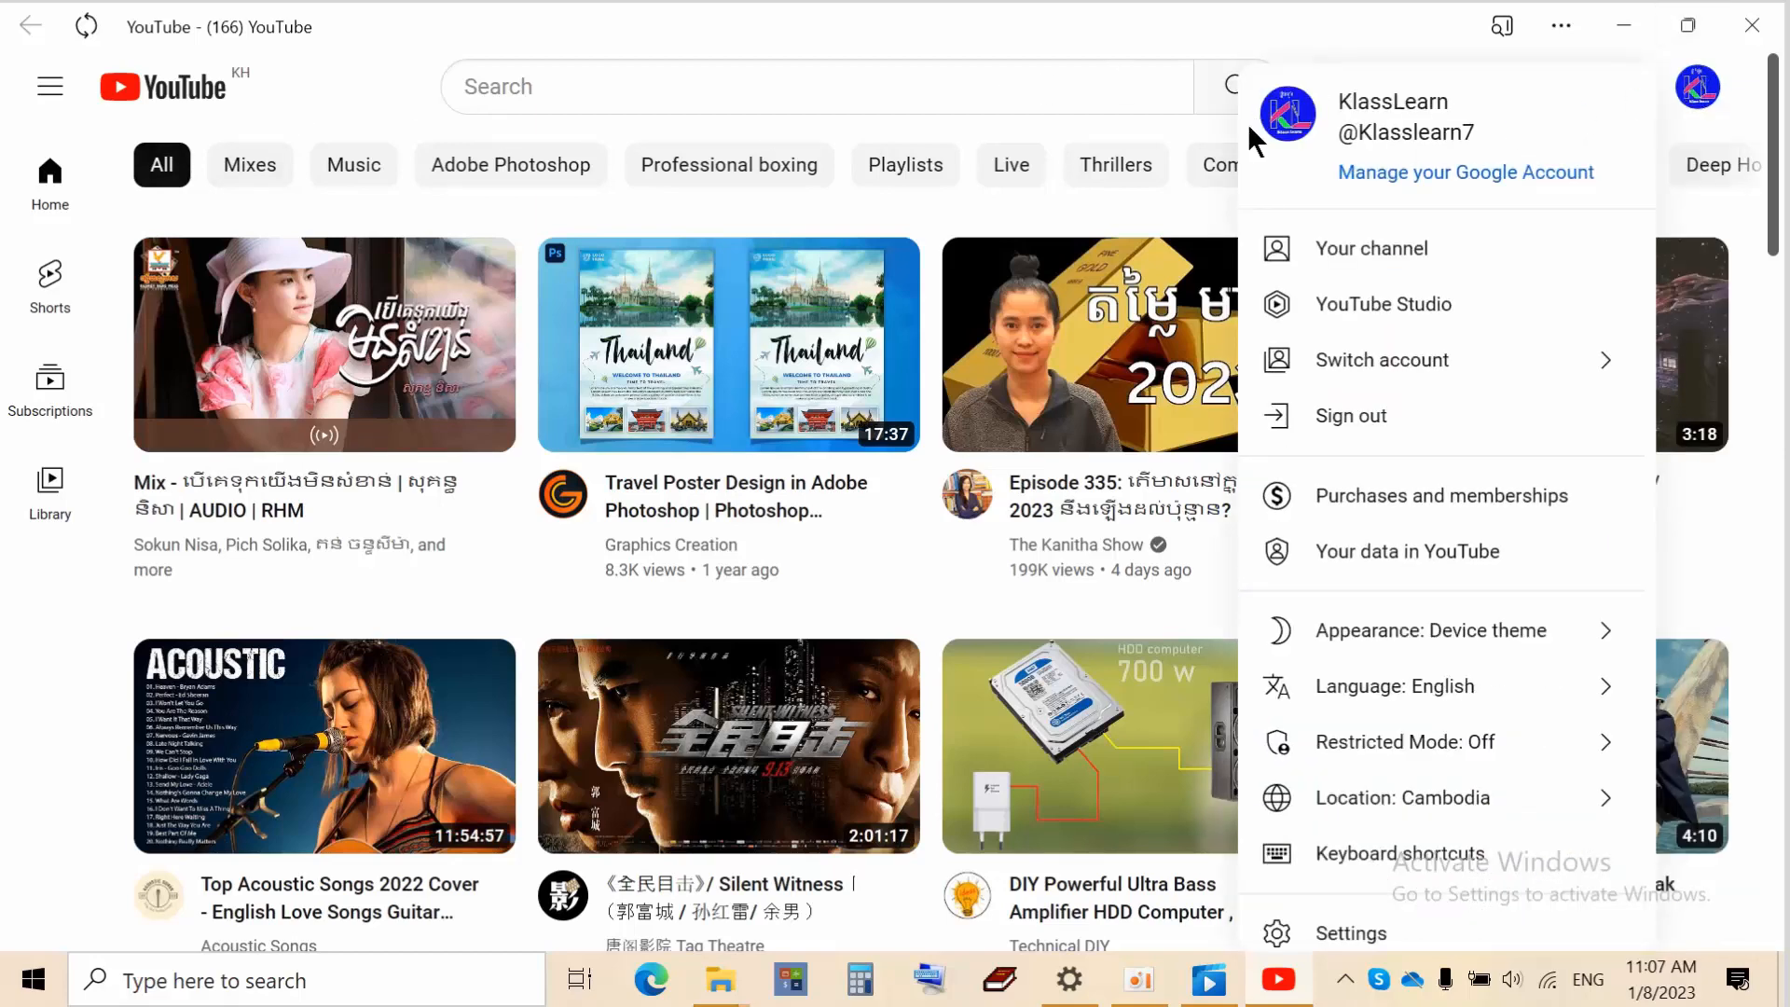
{"action": "left_click", "coordinate": [1491, 378]}
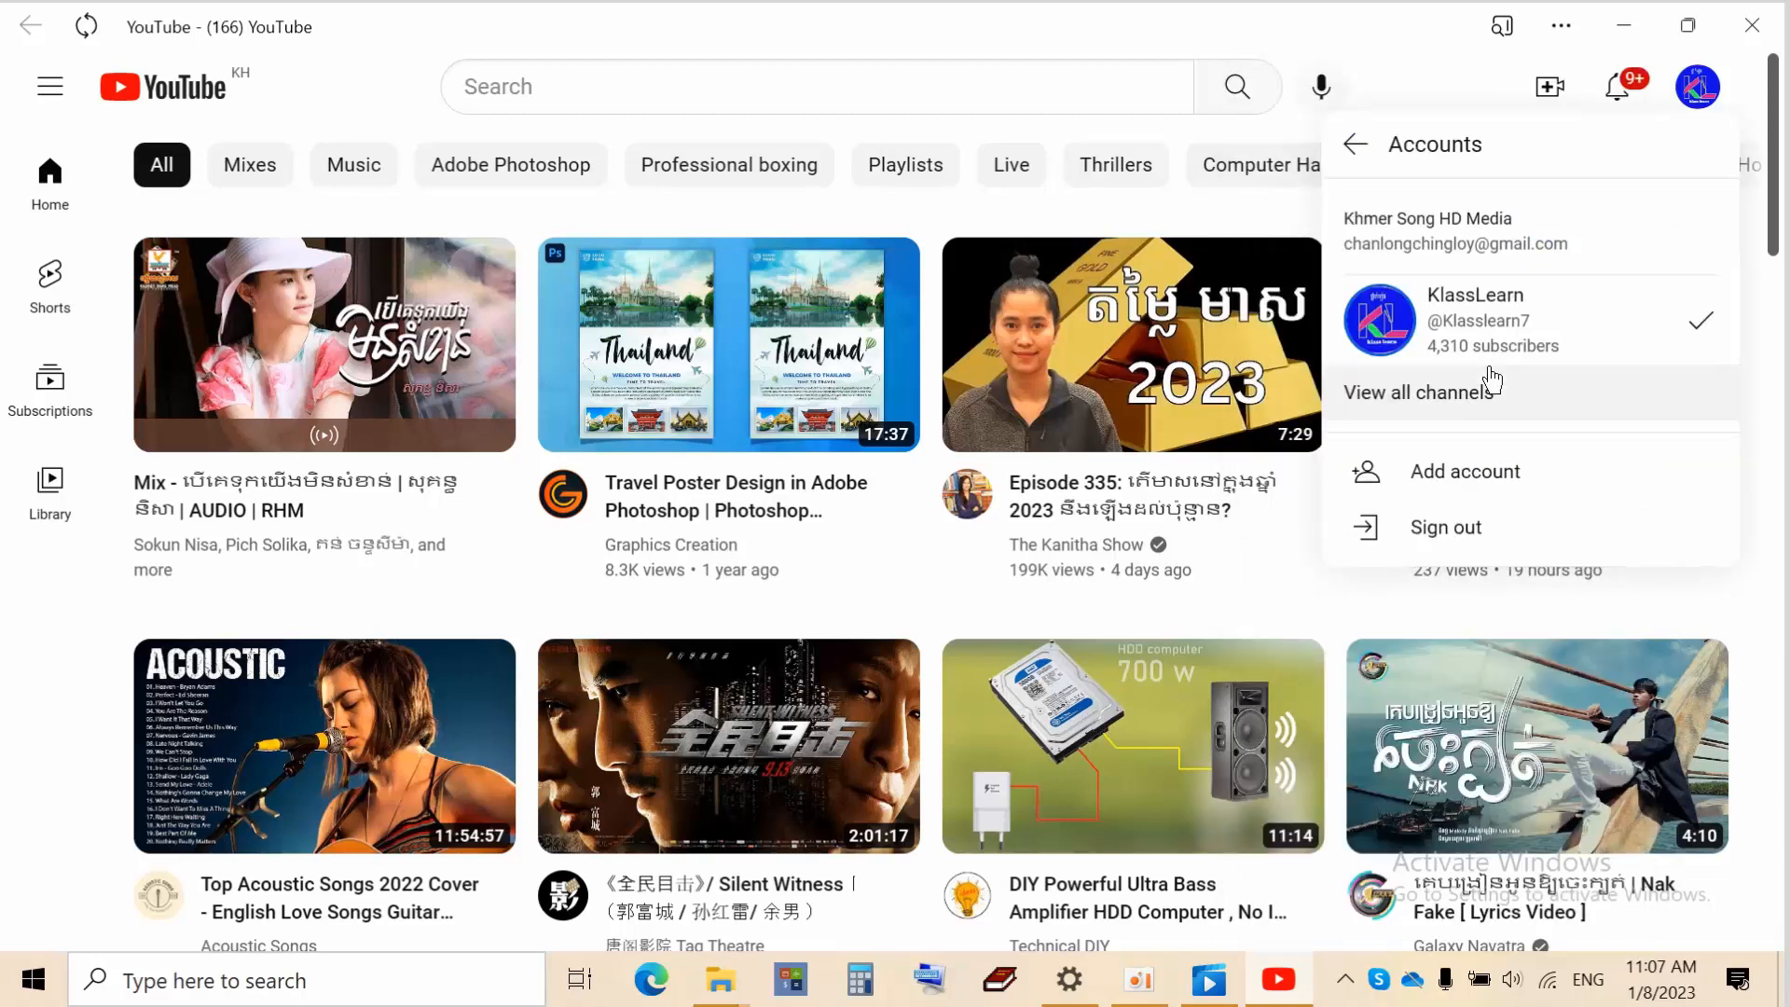
{"action": "left_click", "coordinate": [1495, 471]}
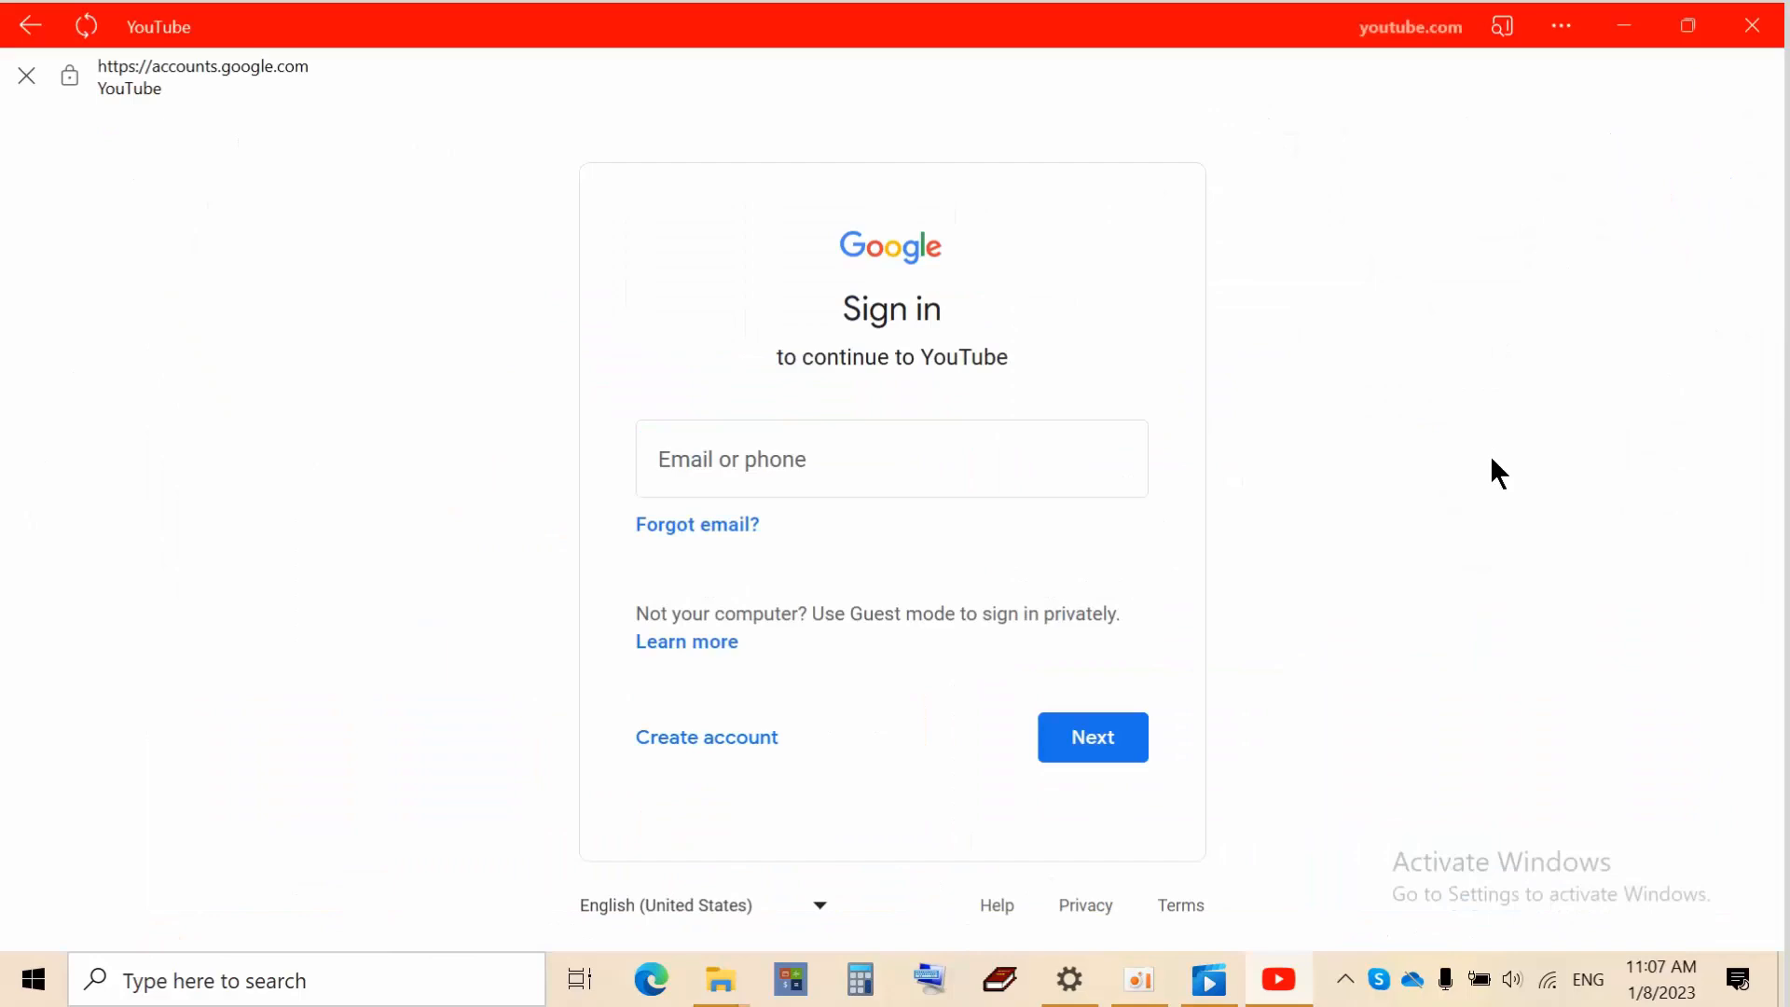
Dismiss the saved-address suggestions and type the account's Gmail address, correcting typos
{"action": "left_click", "coordinate": [927, 471]}
{"action": "left_click", "coordinate": [848, 451]}
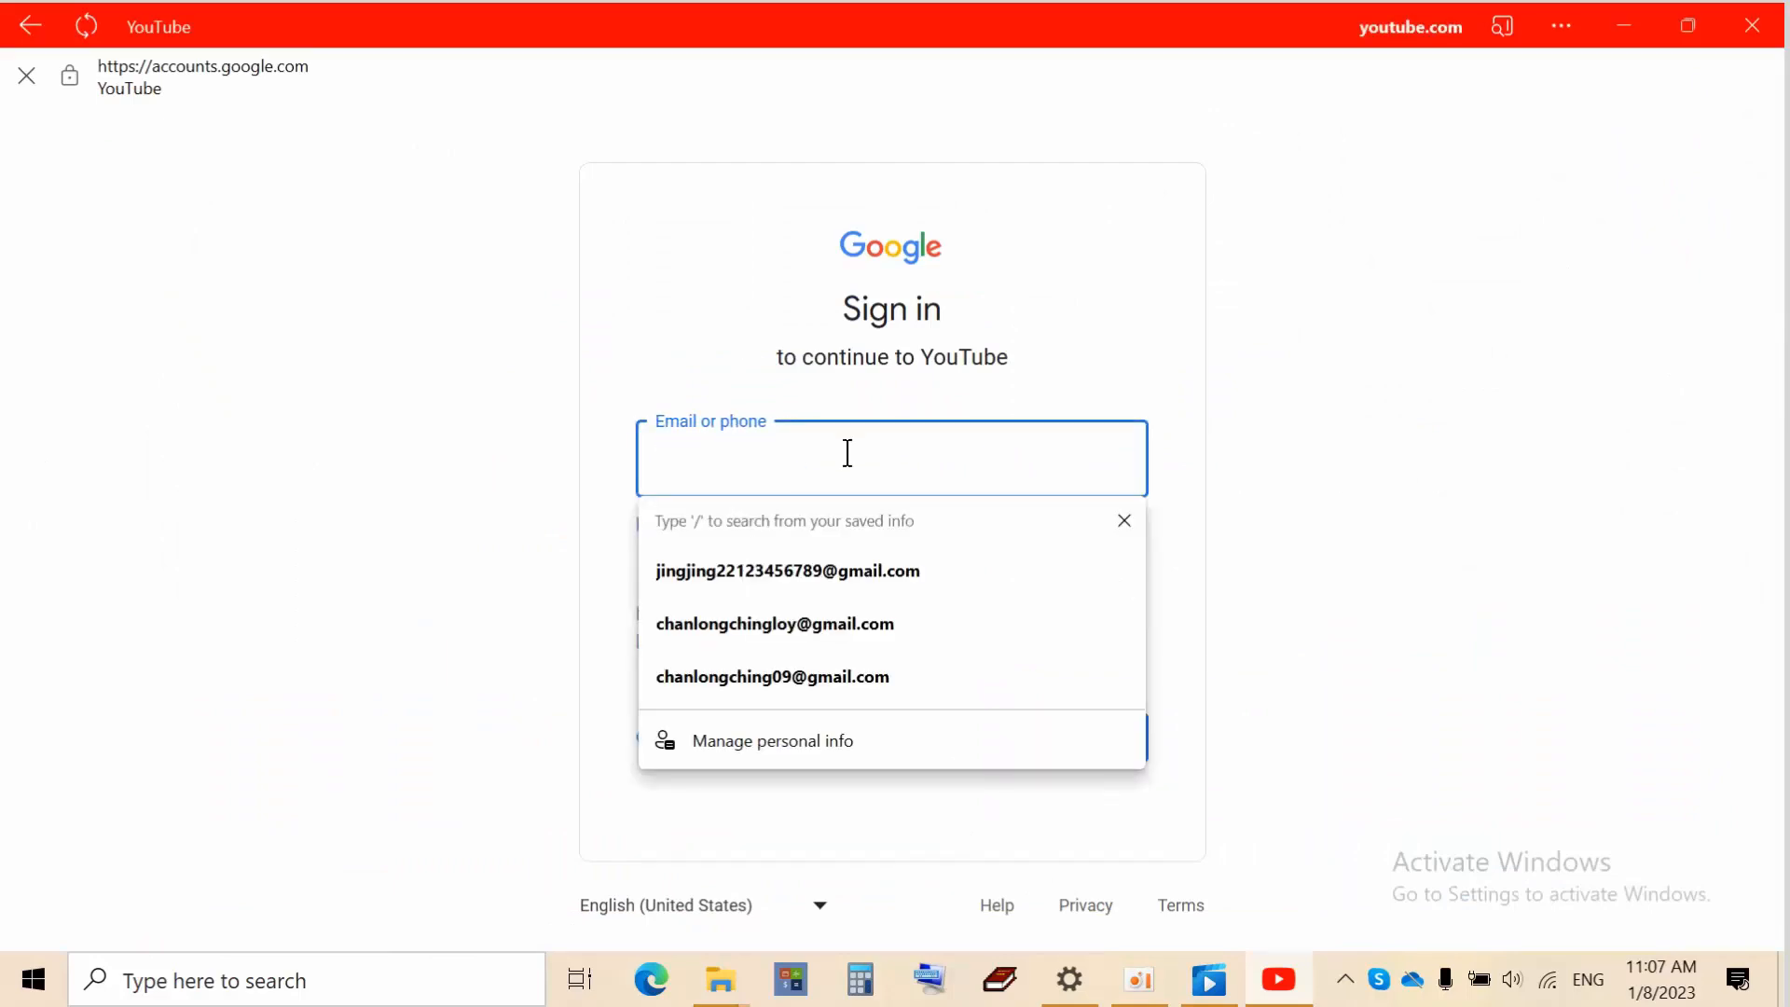
{"action": "left_click", "coordinate": [1574, 326]}
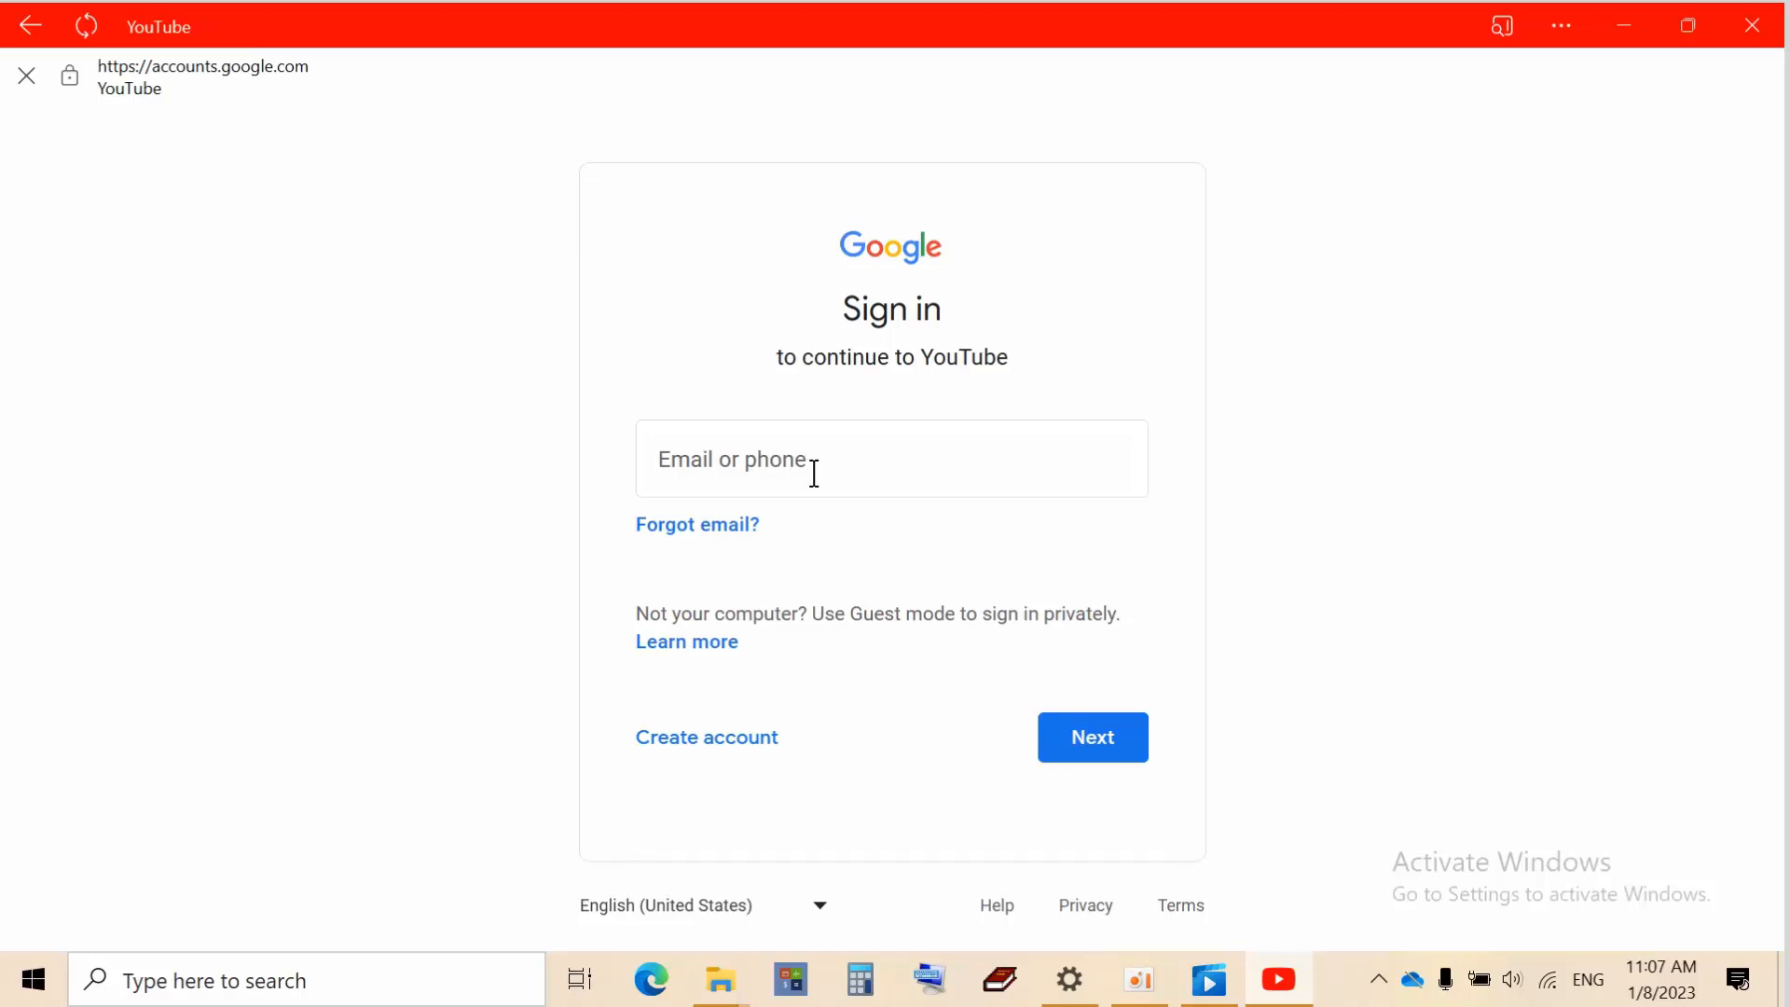
{"action": "left_click", "coordinate": [813, 473]}
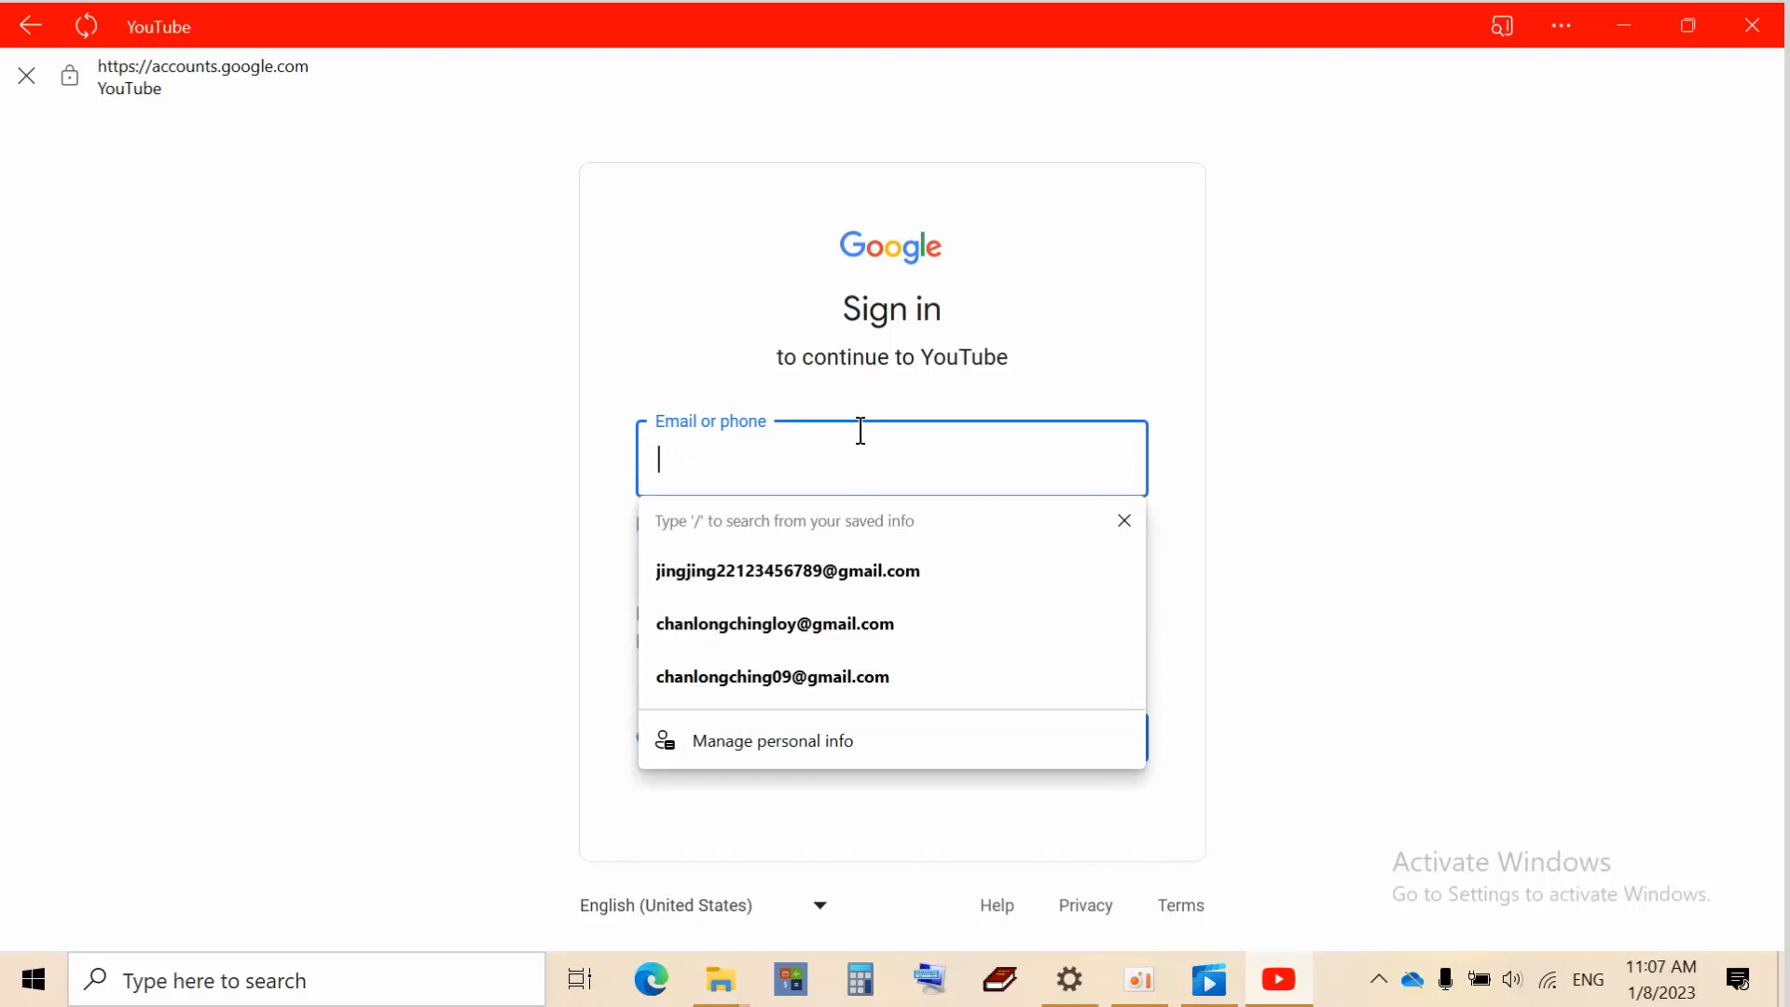
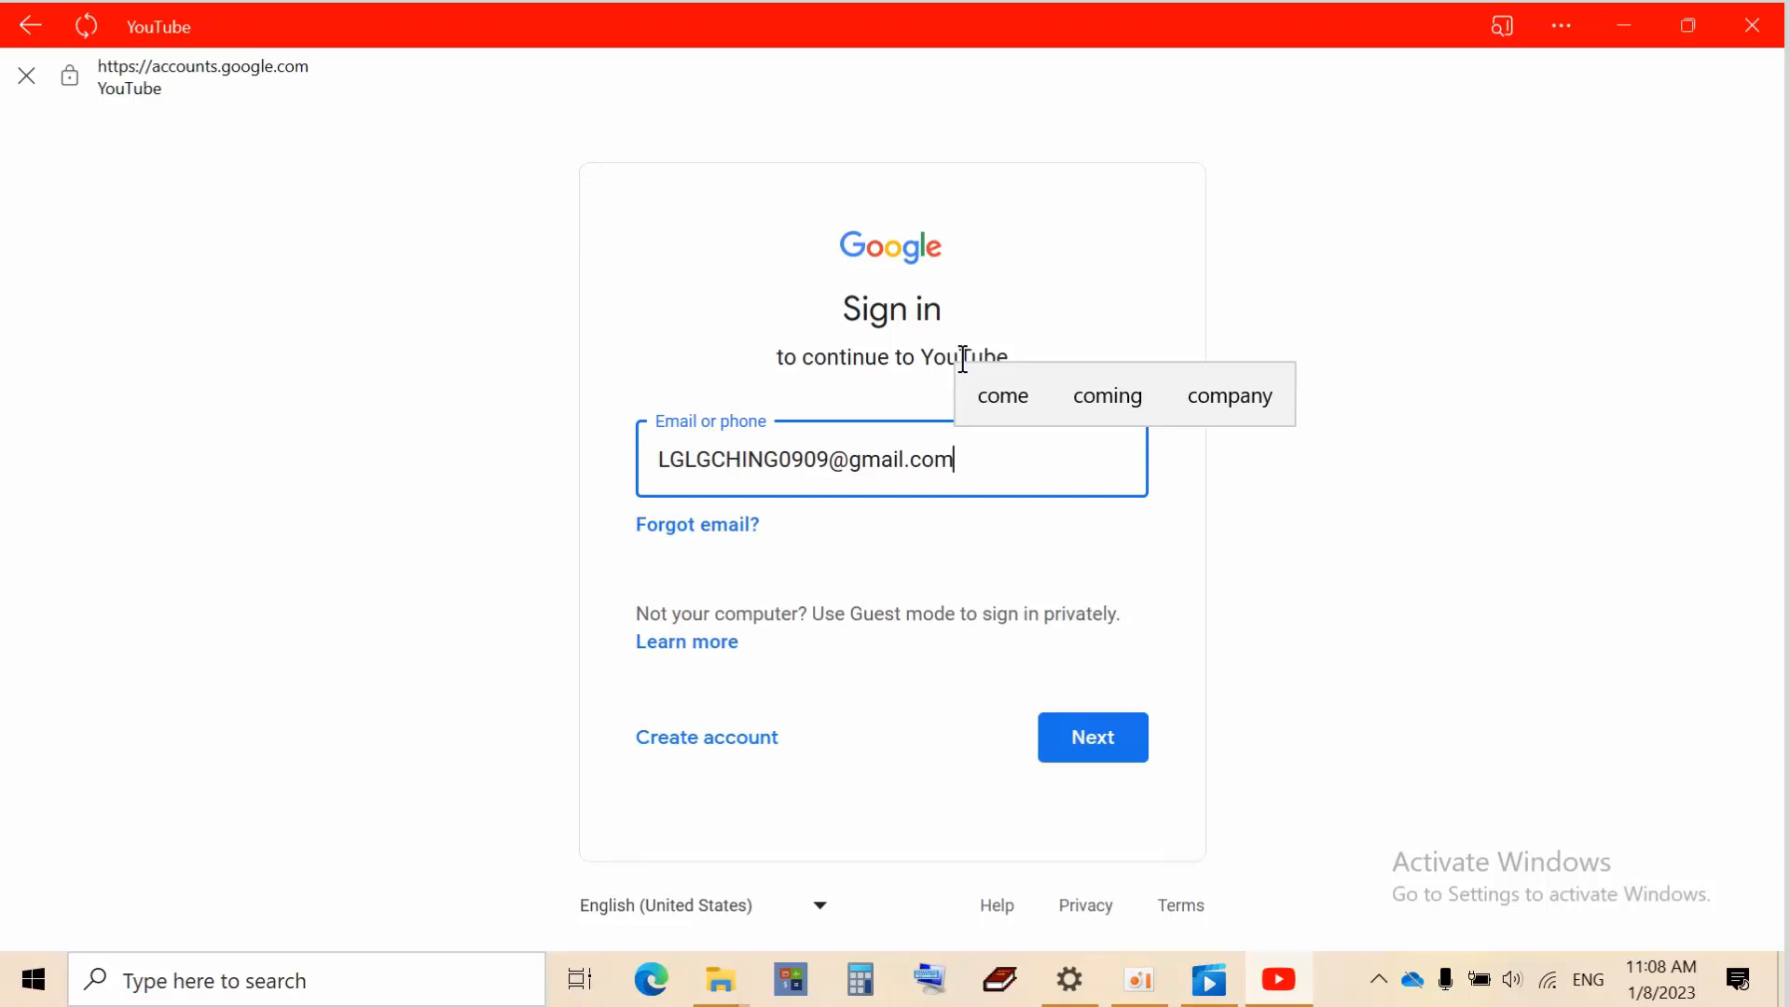
{"action": "left_click", "coordinate": [827, 465]}
{"action": "key", "text": "BackSpace"}
{"action": "key", "text": "BackSpace"}
{"action": "key", "text": "BackSpace"}
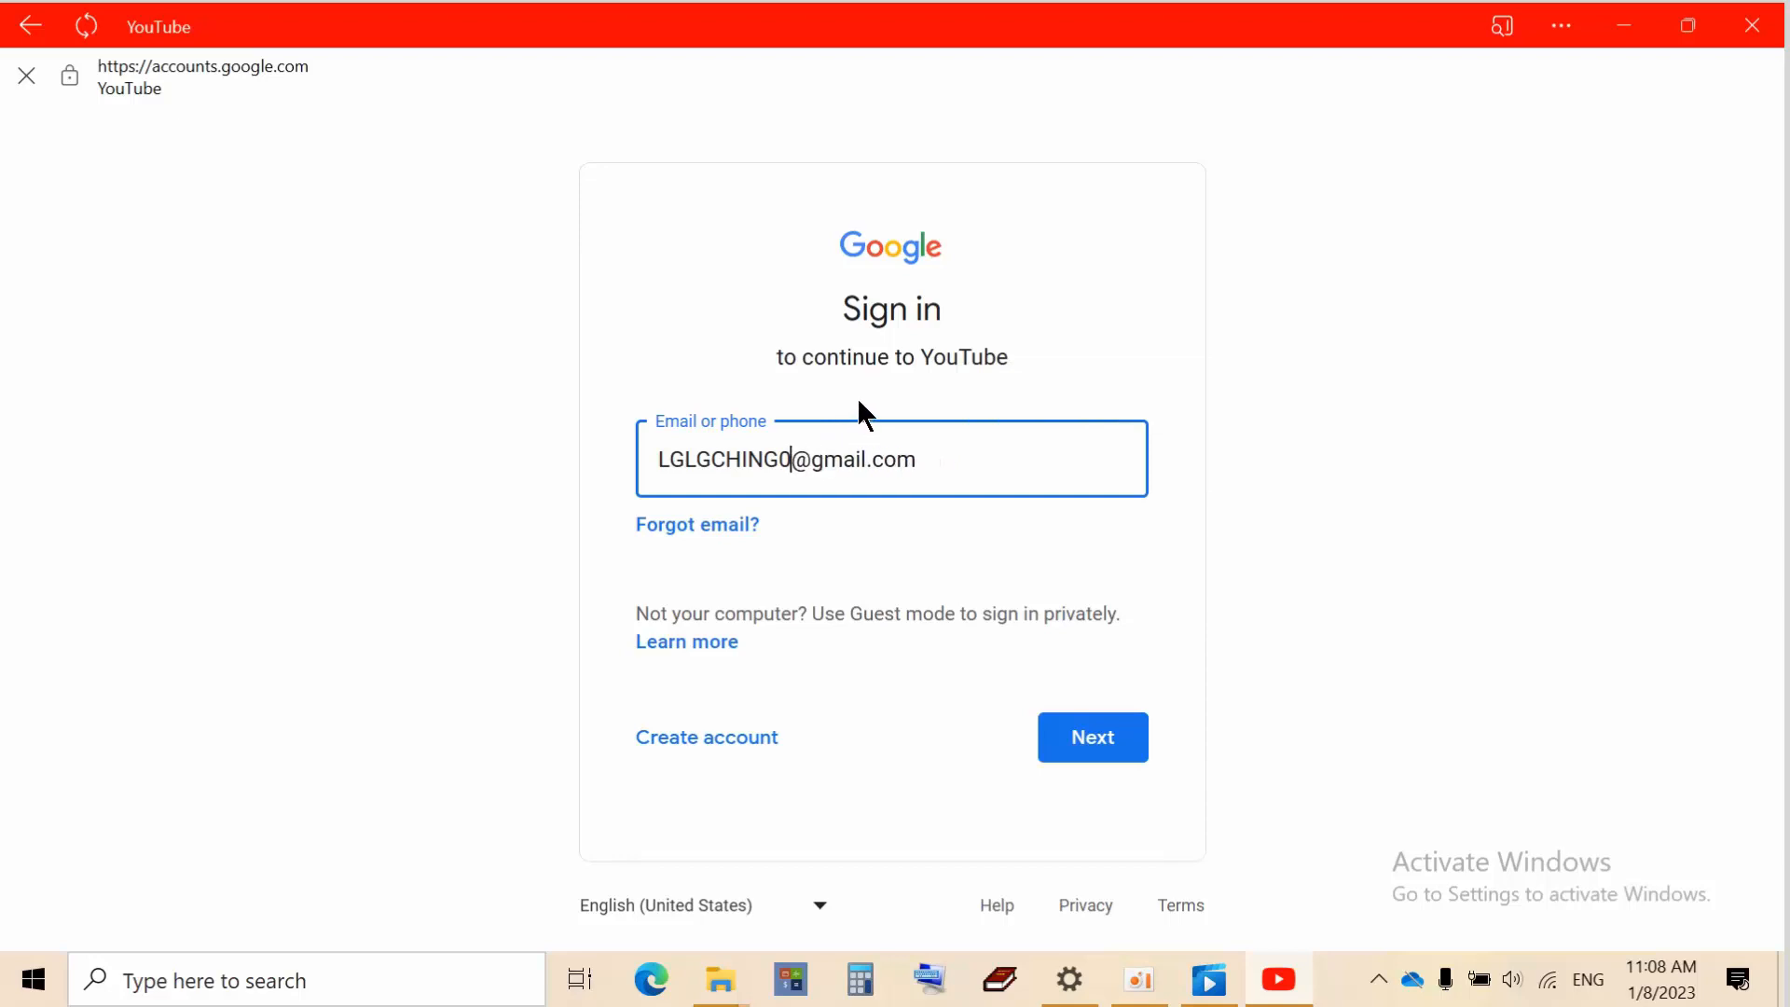
{"action": "key", "text": "BackSpace"}
{"action": "type", "text": "99"}
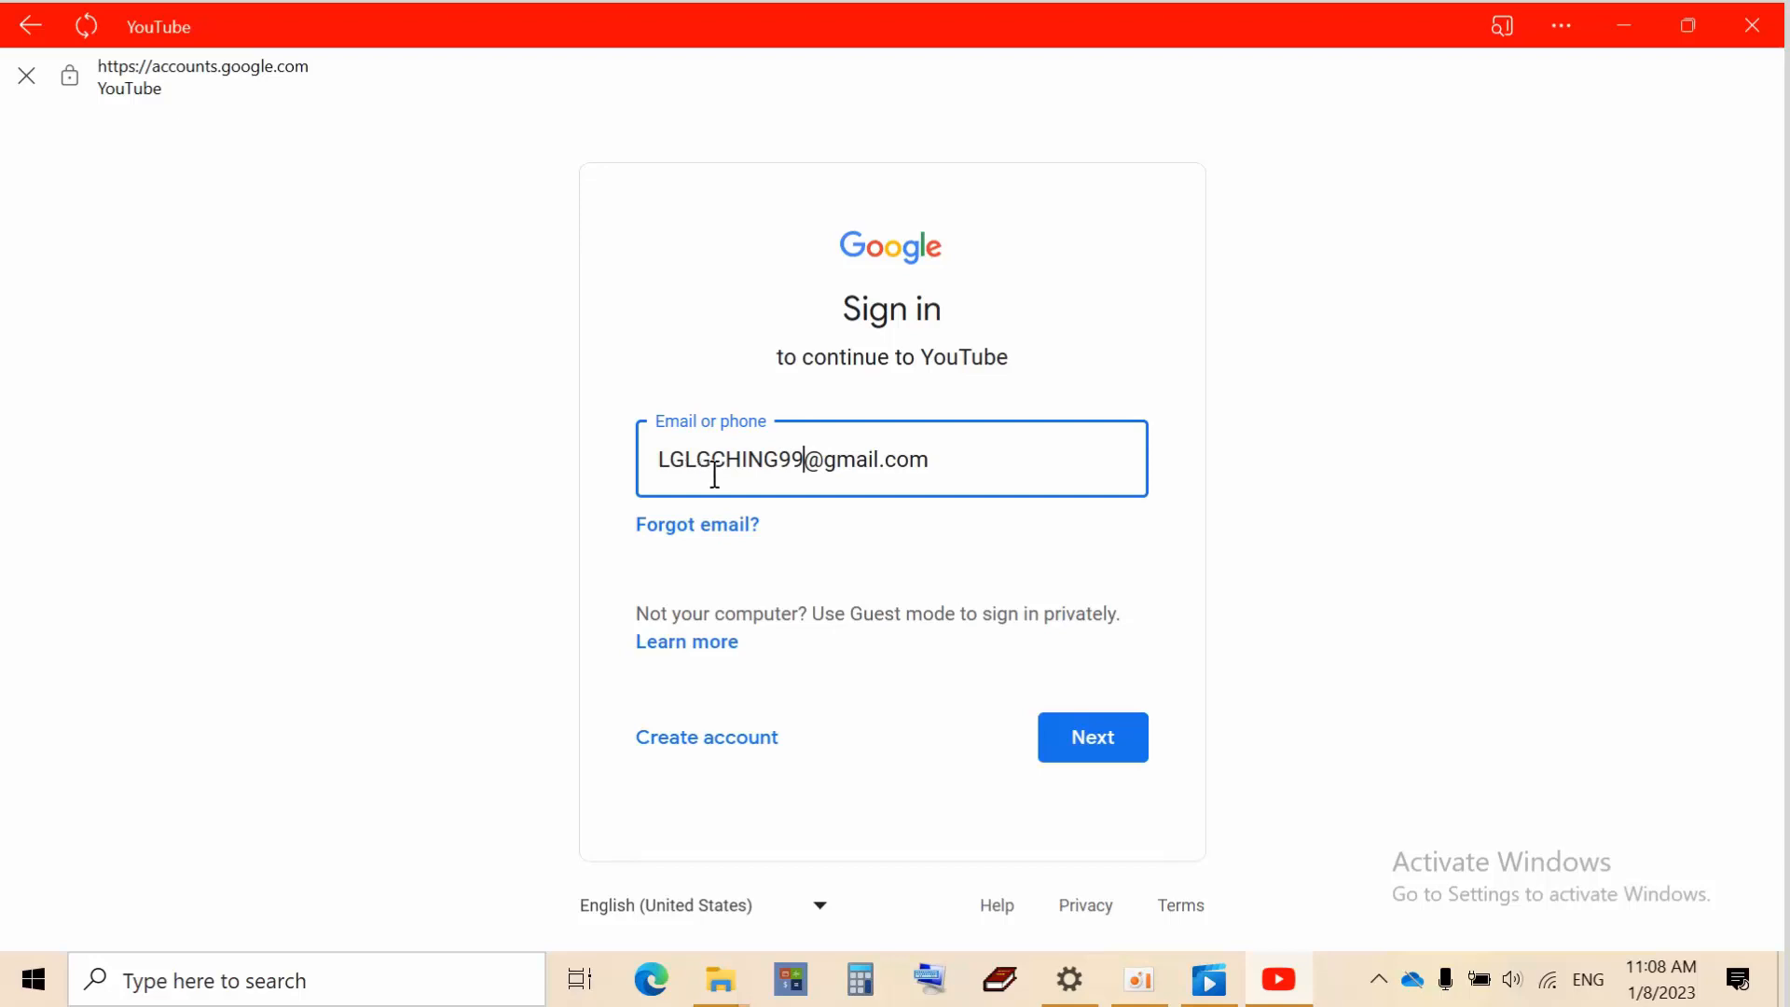
{"action": "left_click", "coordinate": [1075, 740]}
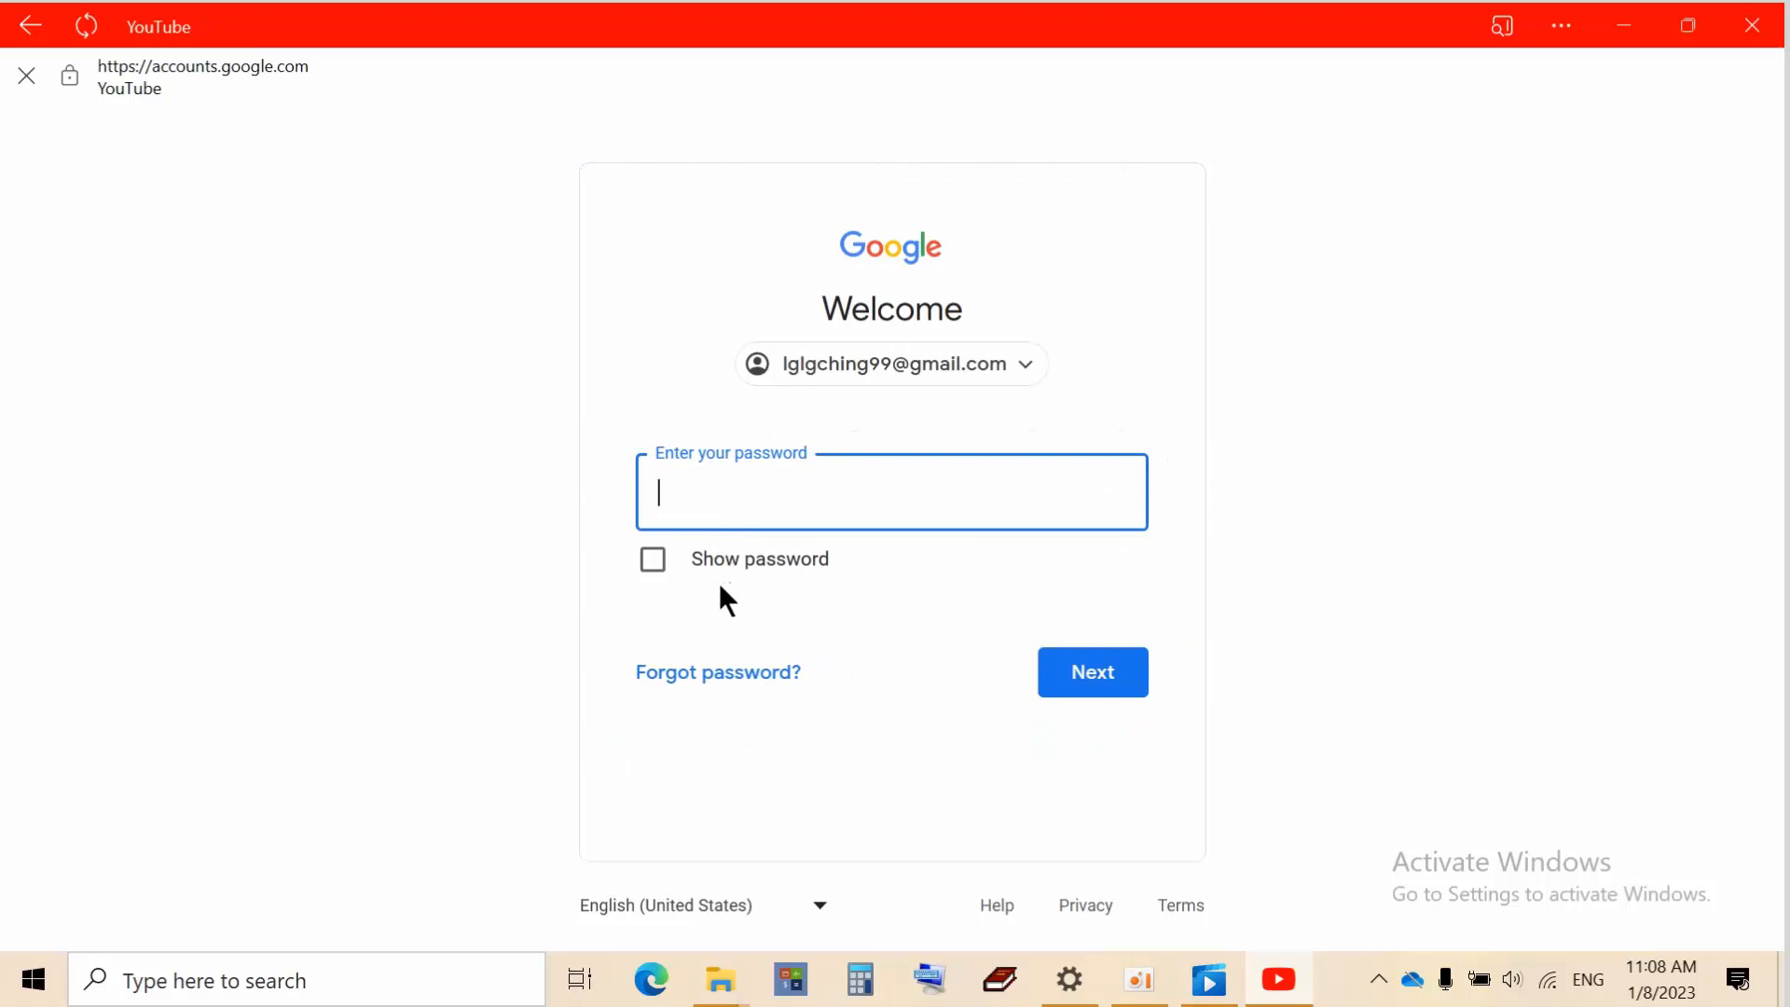
Hide the screen recorder window and submit the account password to sign in
{"action": "left_click", "coordinate": [1139, 979]}
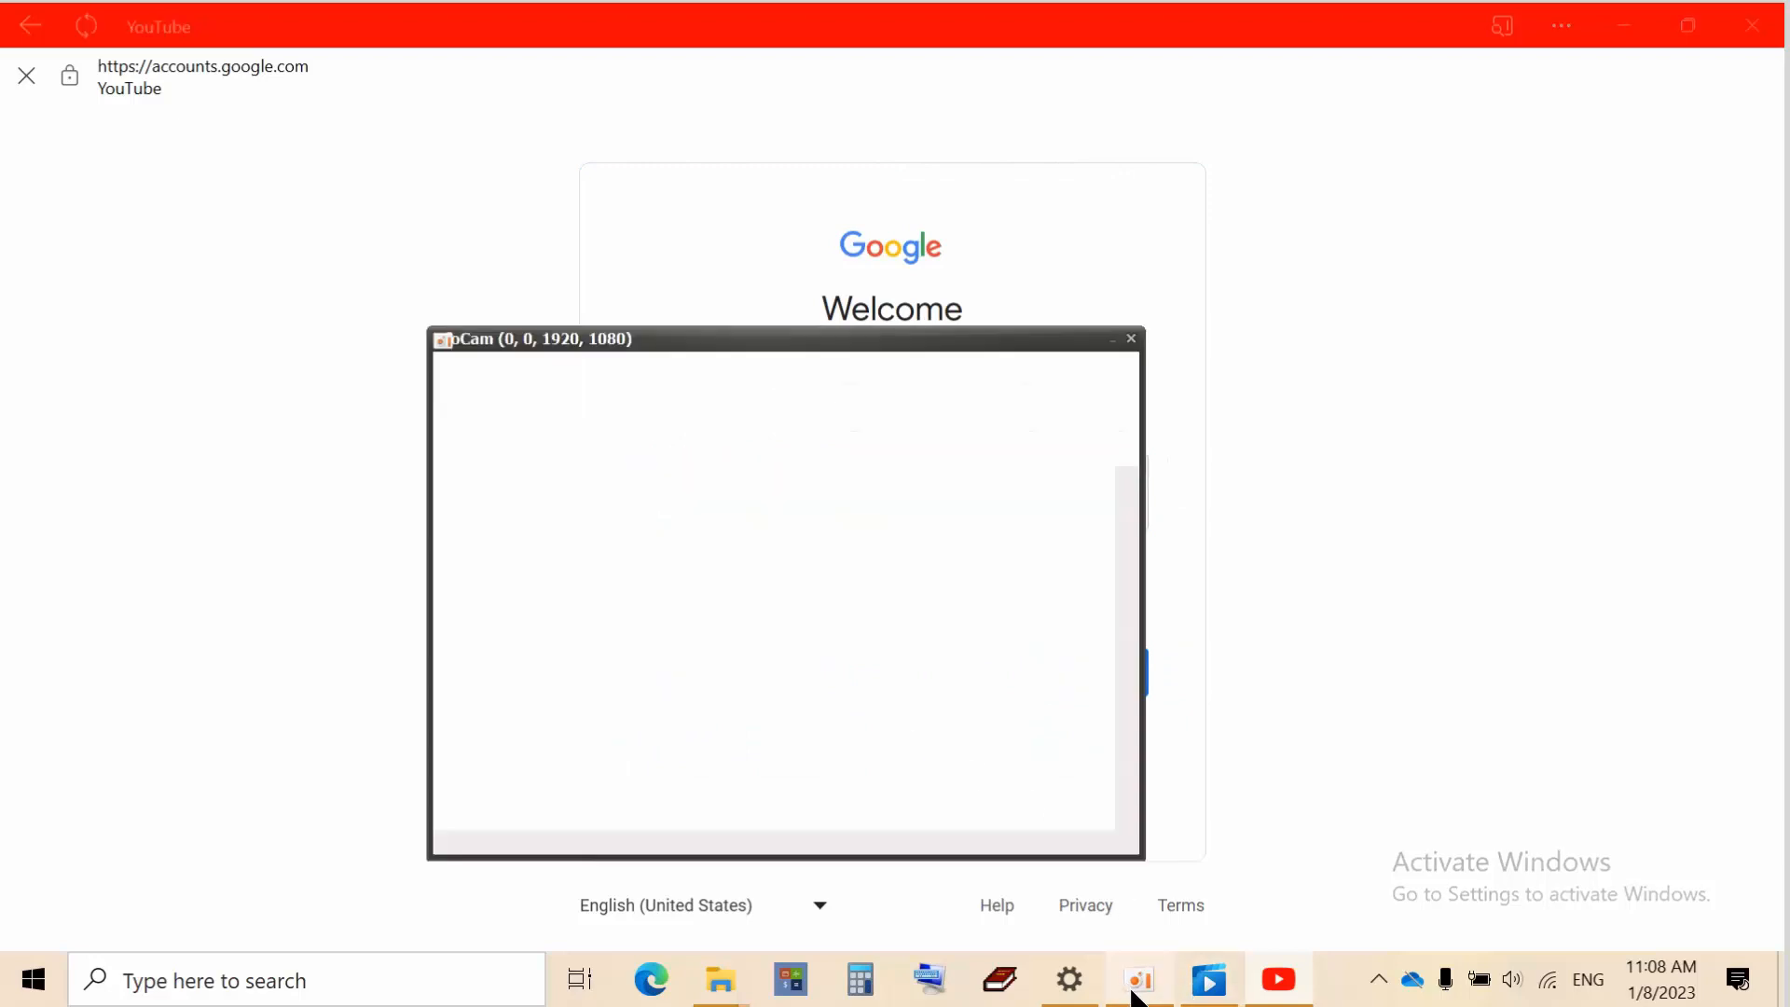
{"action": "left_click", "coordinate": [1115, 340]}
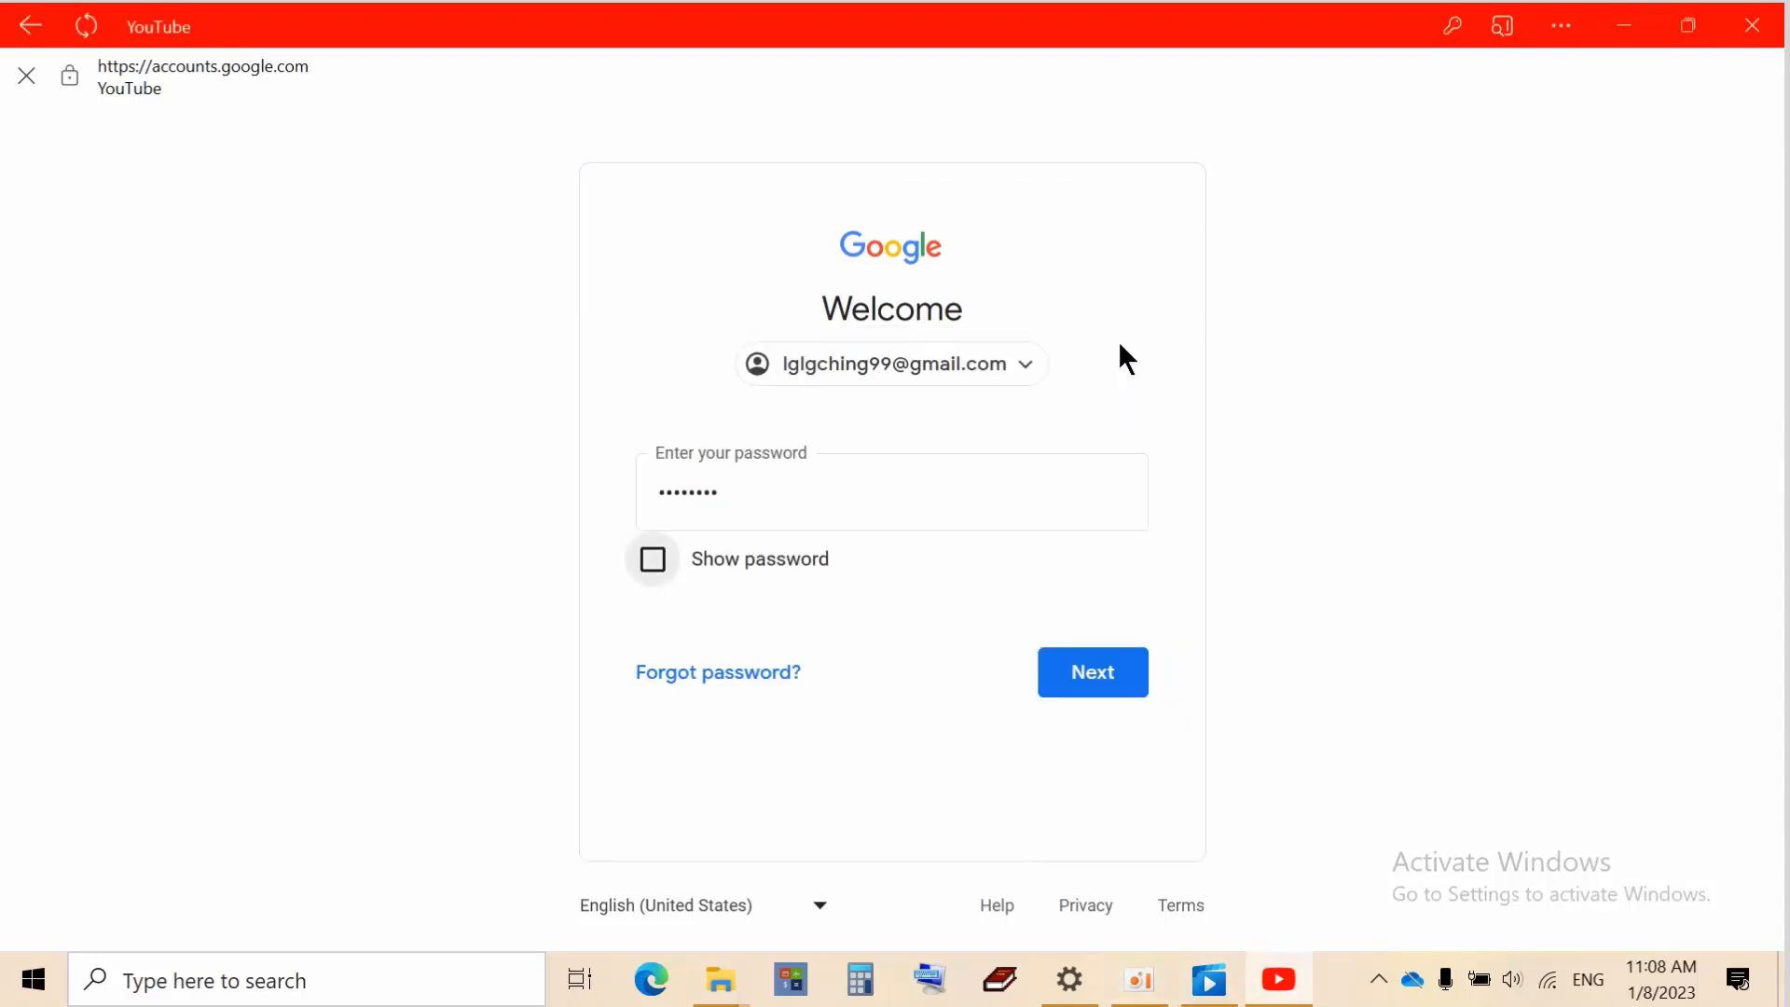
{"action": "left_click", "coordinate": [1122, 672]}
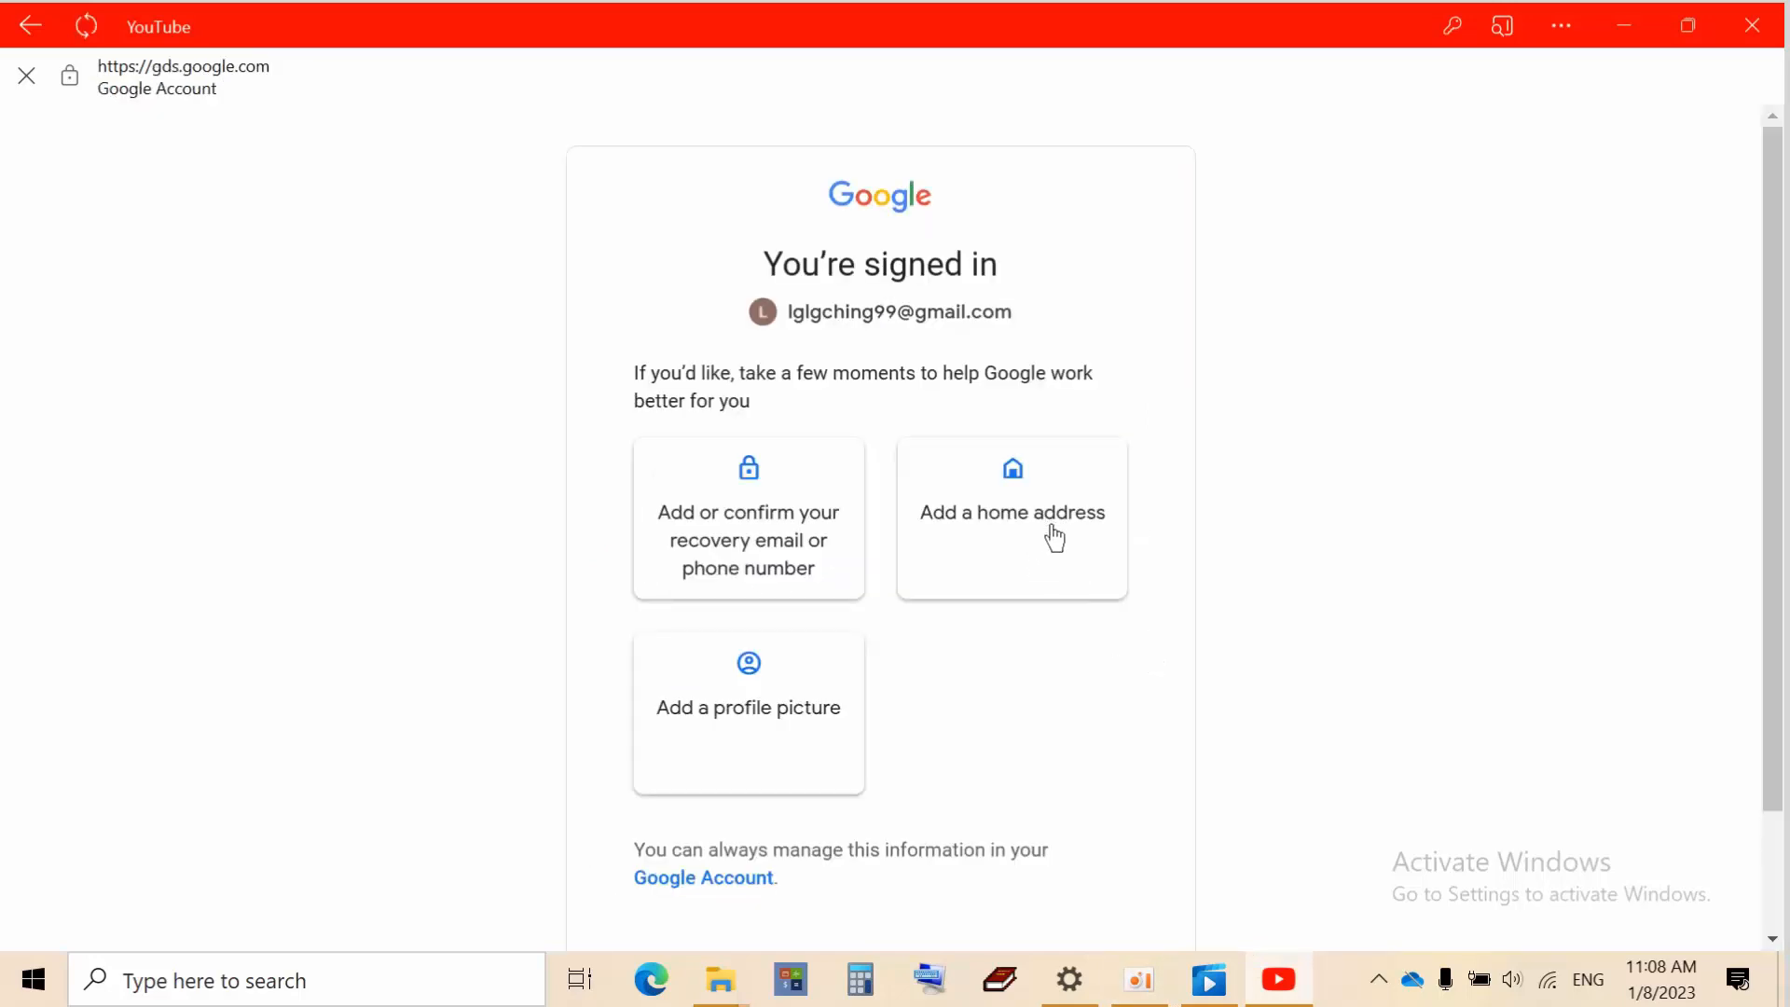
Look at the Google Account home page, then return to the signed-in confirmation page
{"action": "scroll", "coordinate": [1223, 529], "scroll_direction": "down", "scroll_amount": 1}
{"action": "scroll", "coordinate": [1221, 526], "scroll_direction": "down", "scroll_amount": 1}
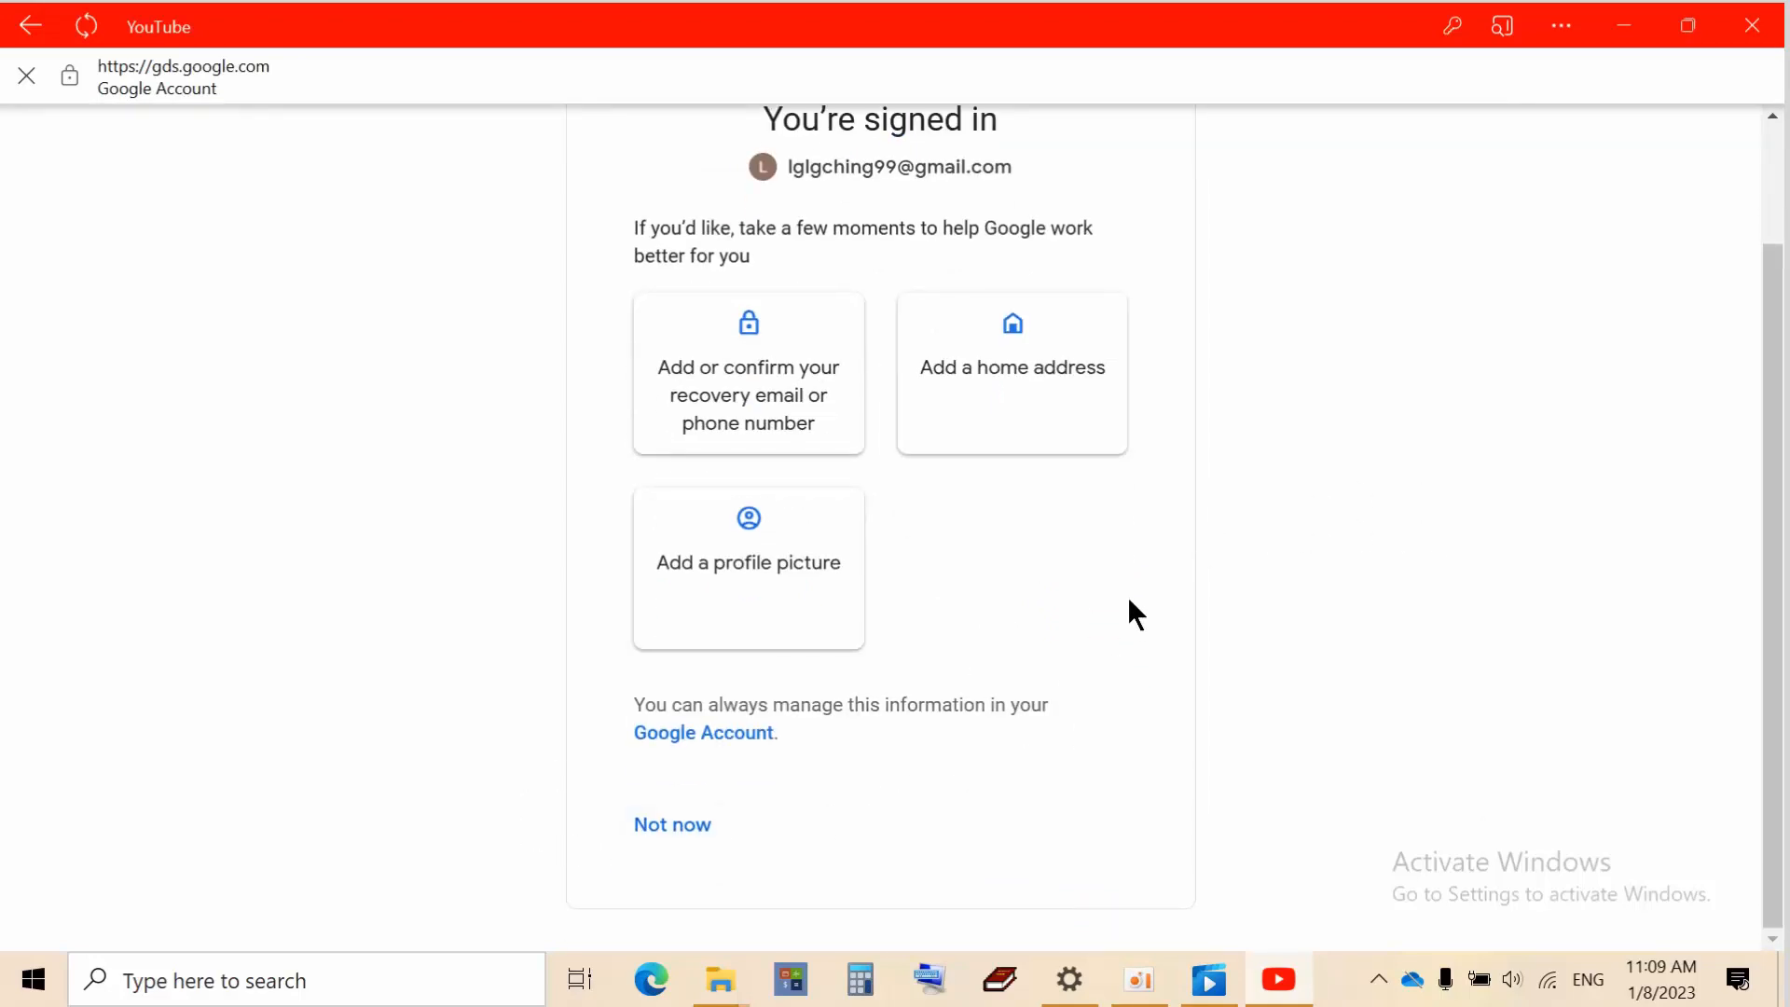
{"action": "scroll", "coordinate": [1135, 615], "scroll_direction": "up", "scroll_amount": 1}
{"action": "scroll", "coordinate": [1136, 615], "scroll_direction": "down", "scroll_amount": 1}
{"action": "left_click", "coordinate": [688, 733]}
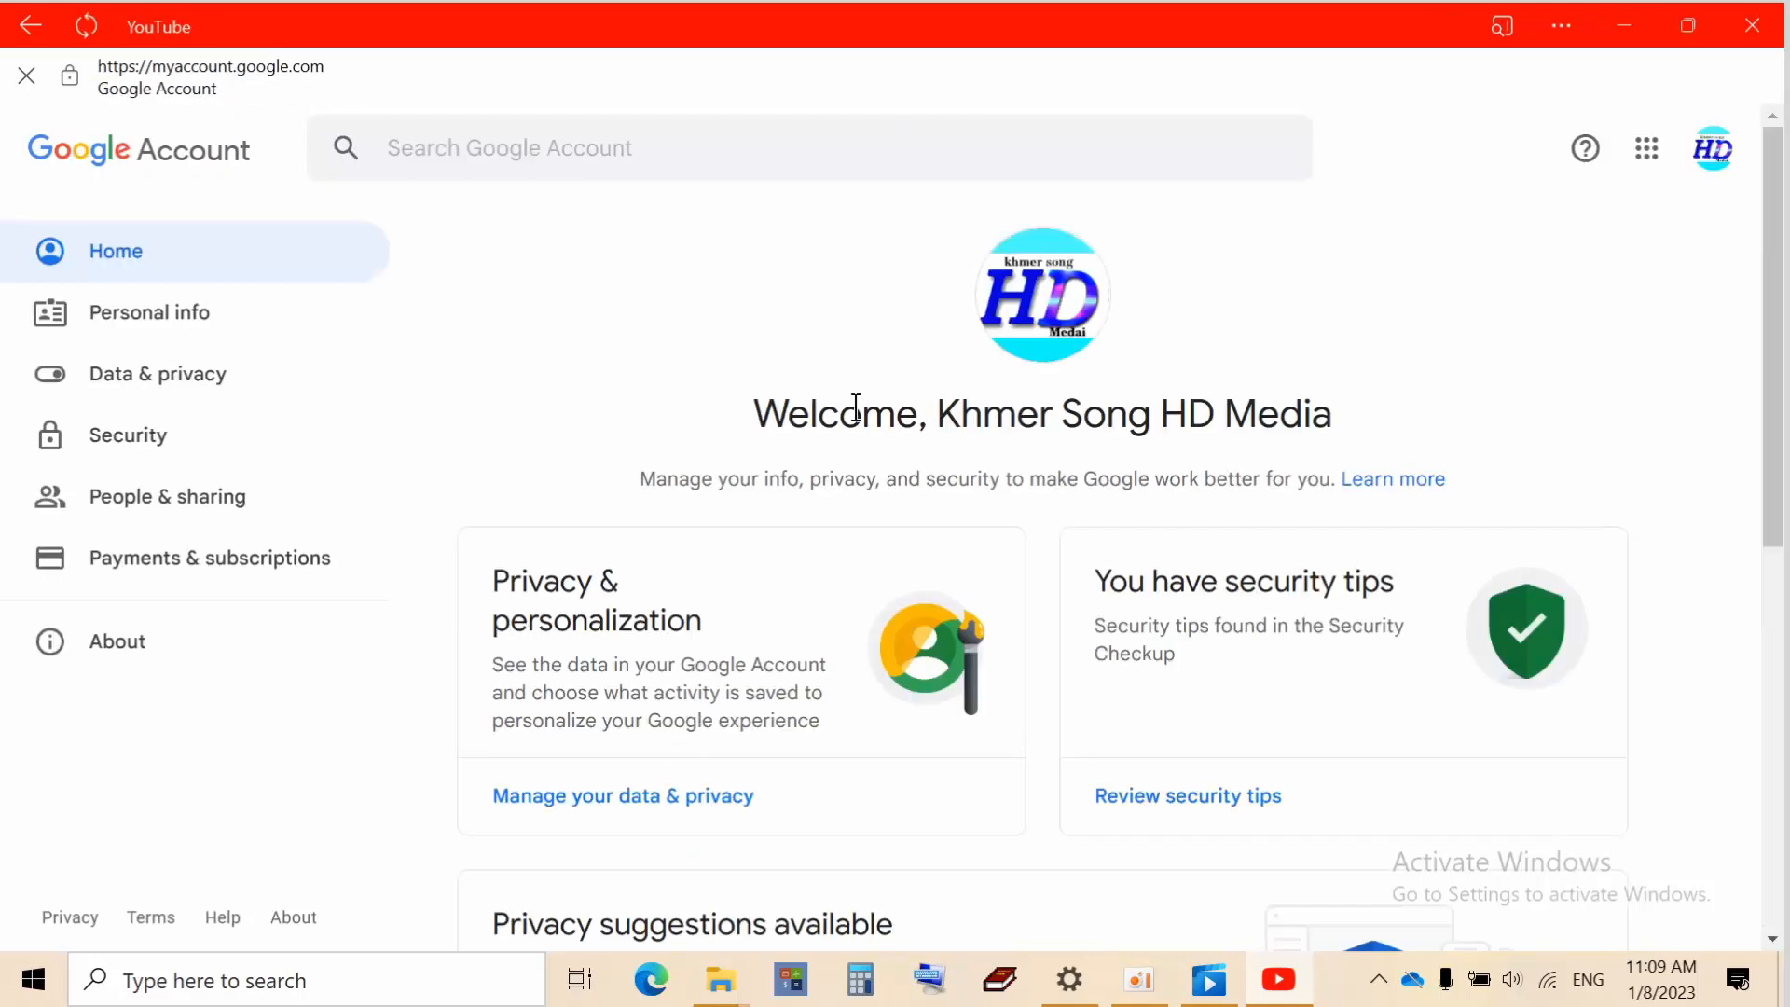
{"action": "scroll", "coordinate": [797, 439], "scroll_direction": "down", "scroll_amount": 10}
{"action": "left_click", "coordinate": [38, 28]}
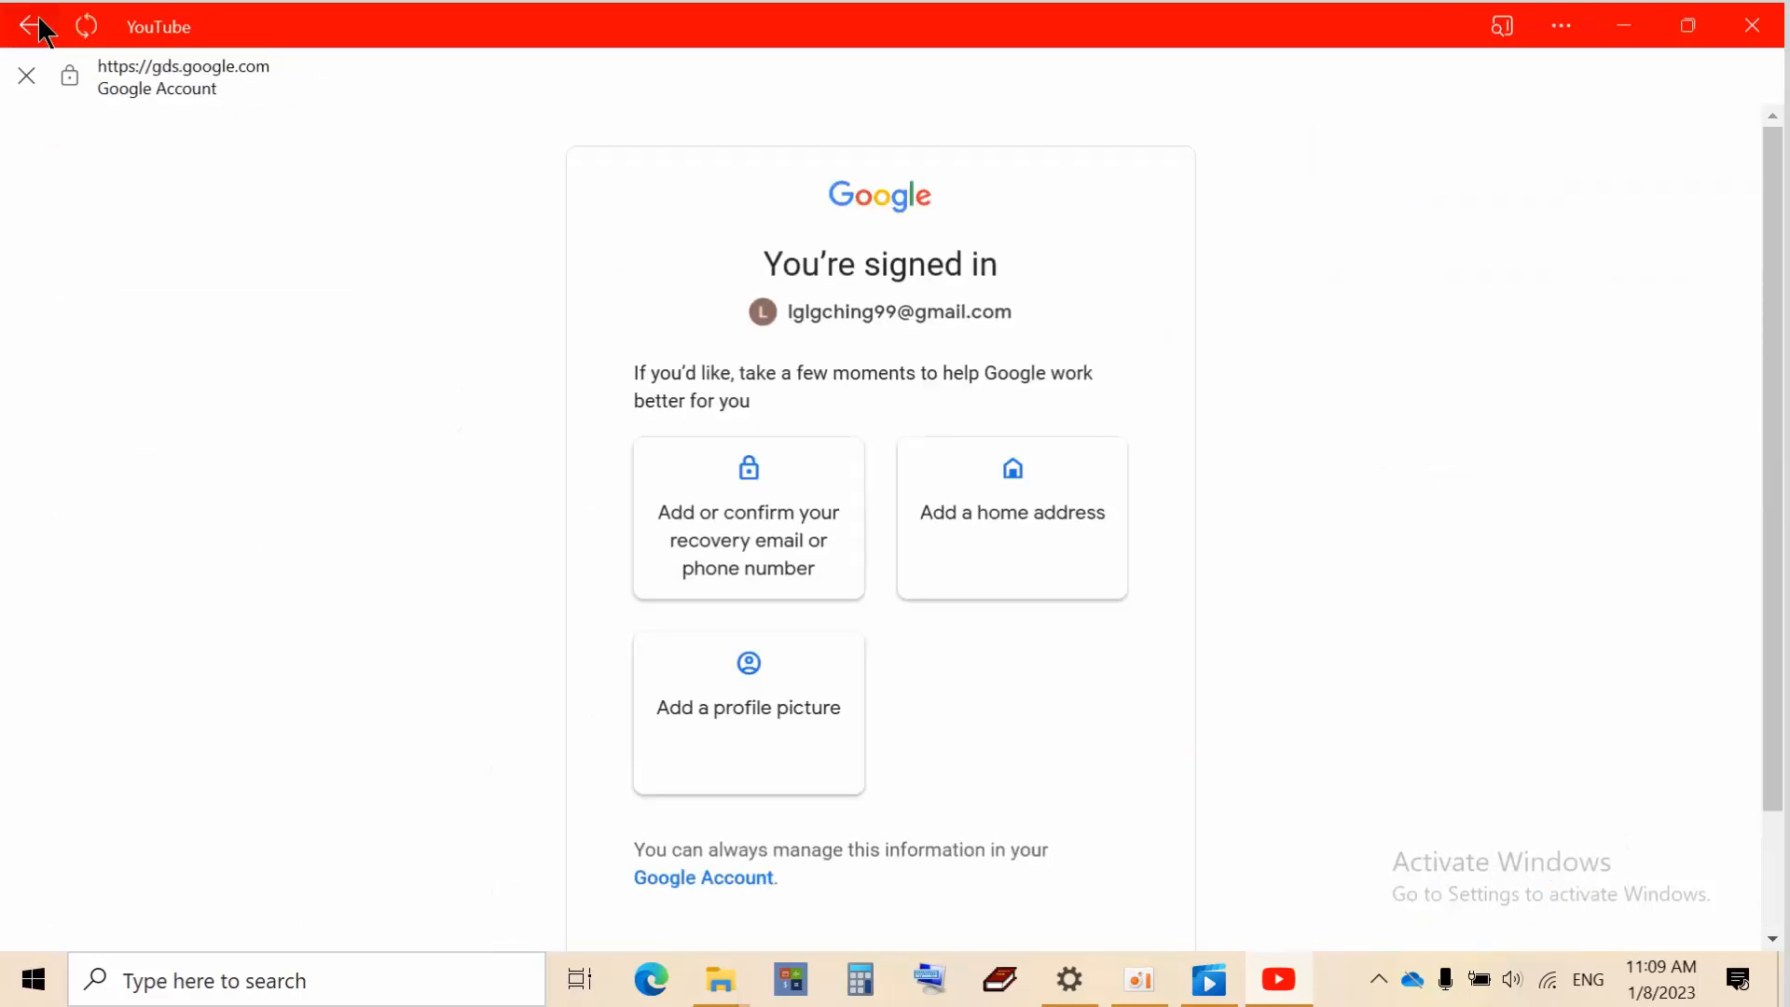
{"action": "scroll", "coordinate": [873, 843], "scroll_direction": "down", "scroll_amount": 2}
Skip the optional setup and open the new account's own channel page from the profile menu
{"action": "left_click", "coordinate": [696, 835]}
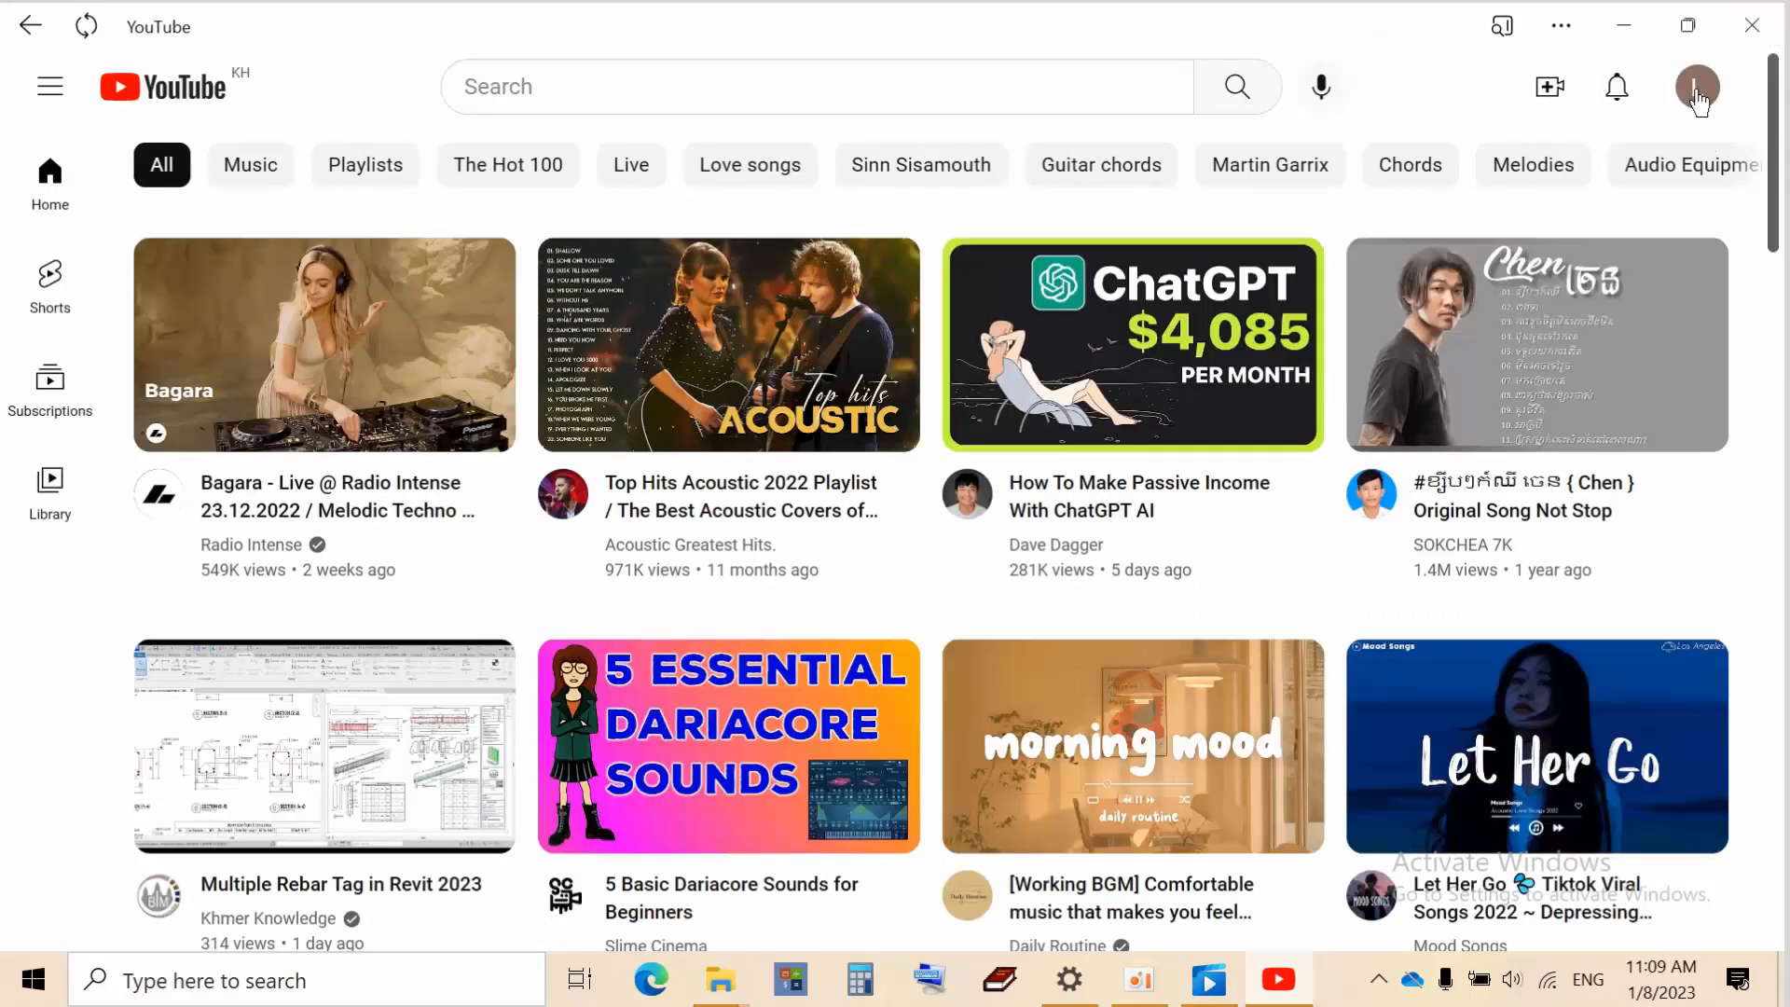
{"action": "left_click", "coordinate": [1697, 93]}
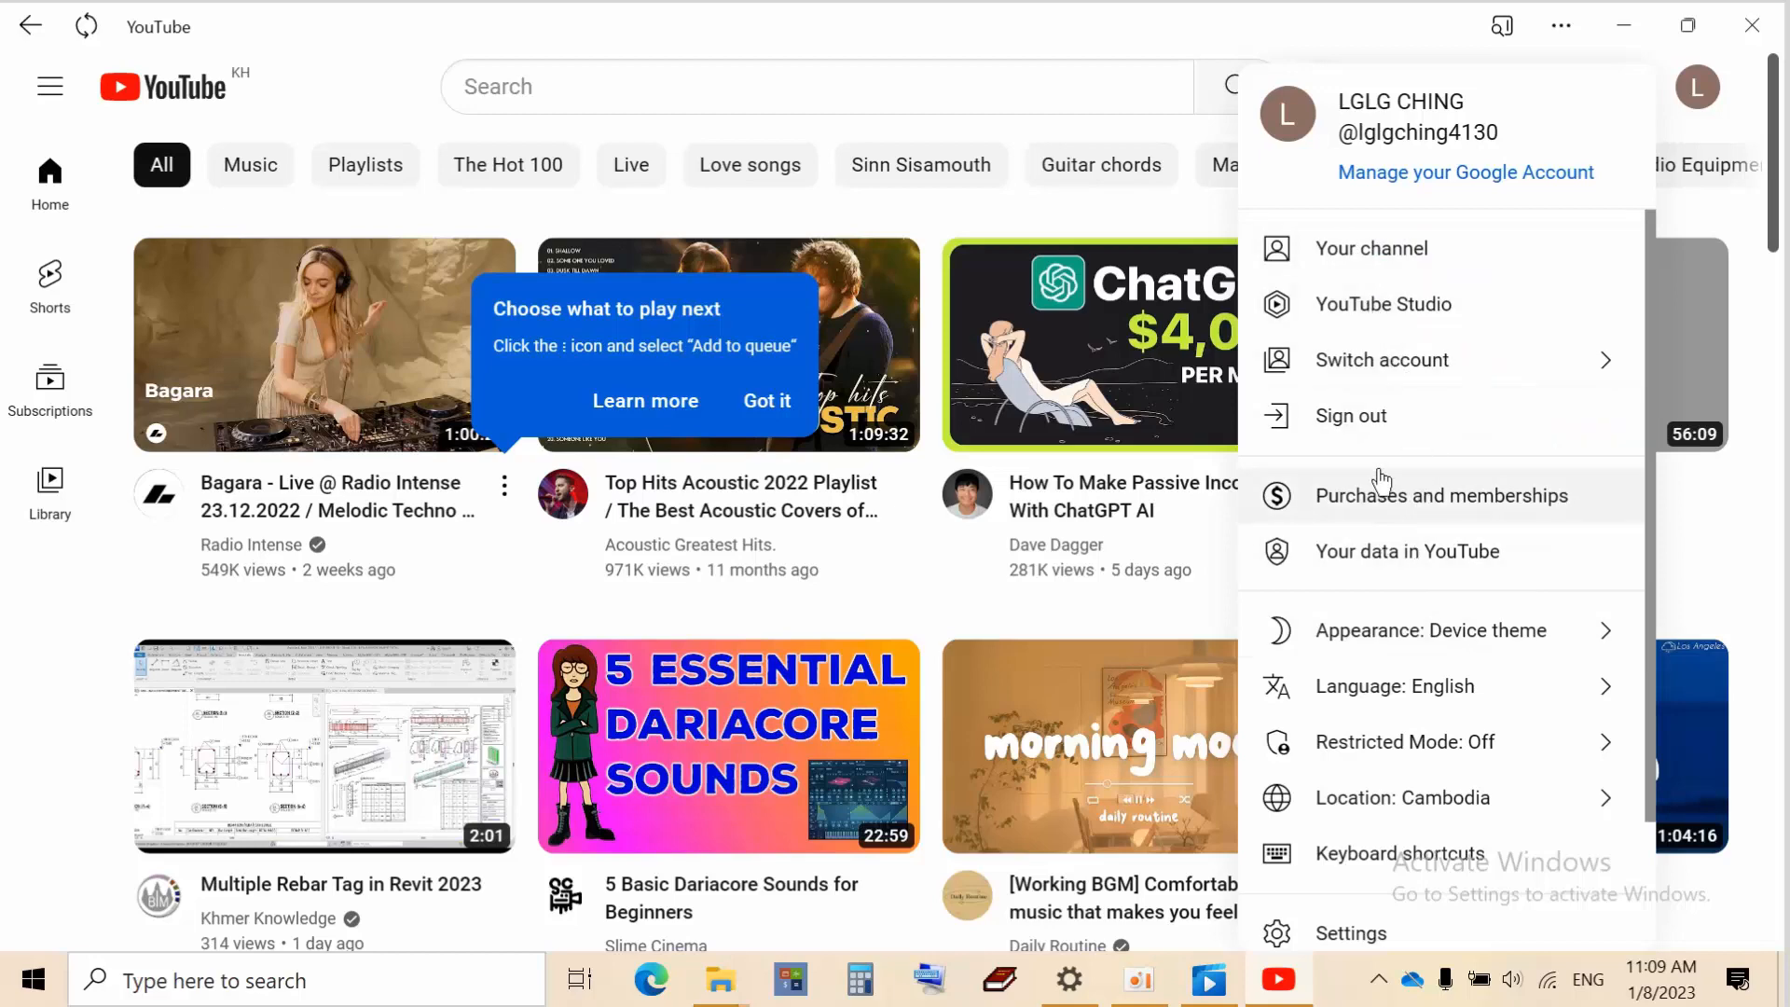
{"action": "left_click", "coordinate": [1392, 252]}
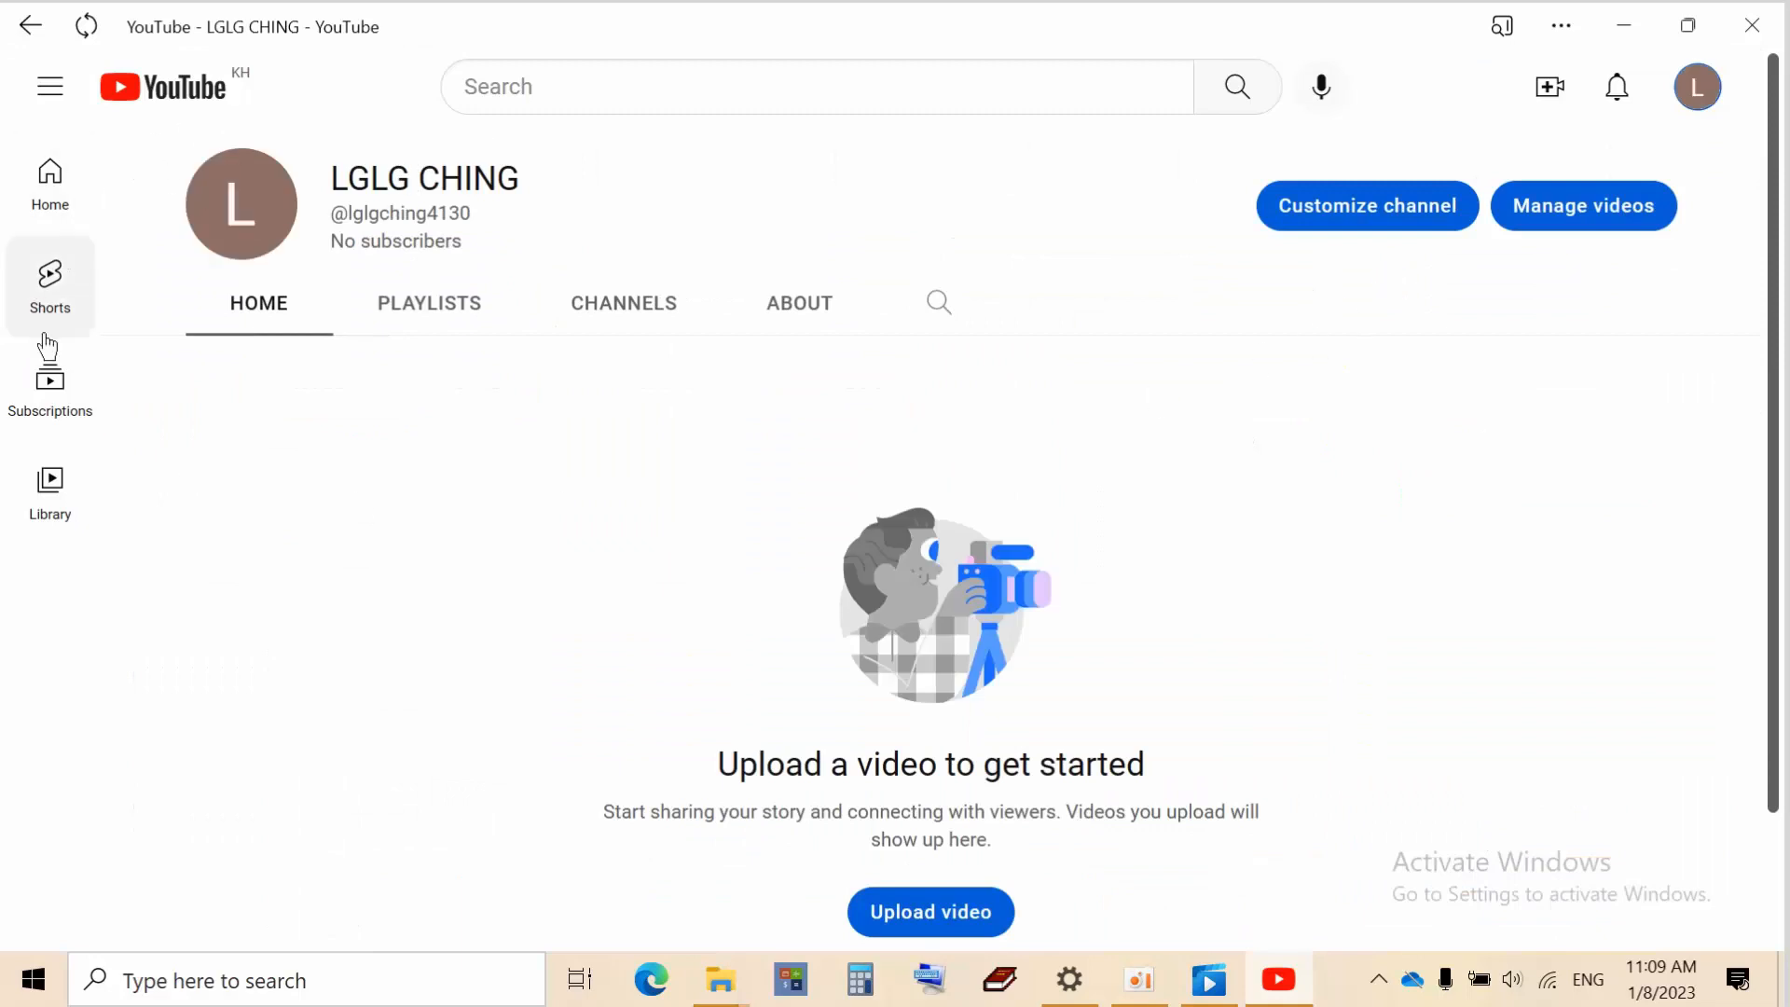
{"action": "scroll", "coordinate": [567, 607], "scroll_direction": "down", "scroll_amount": 2}
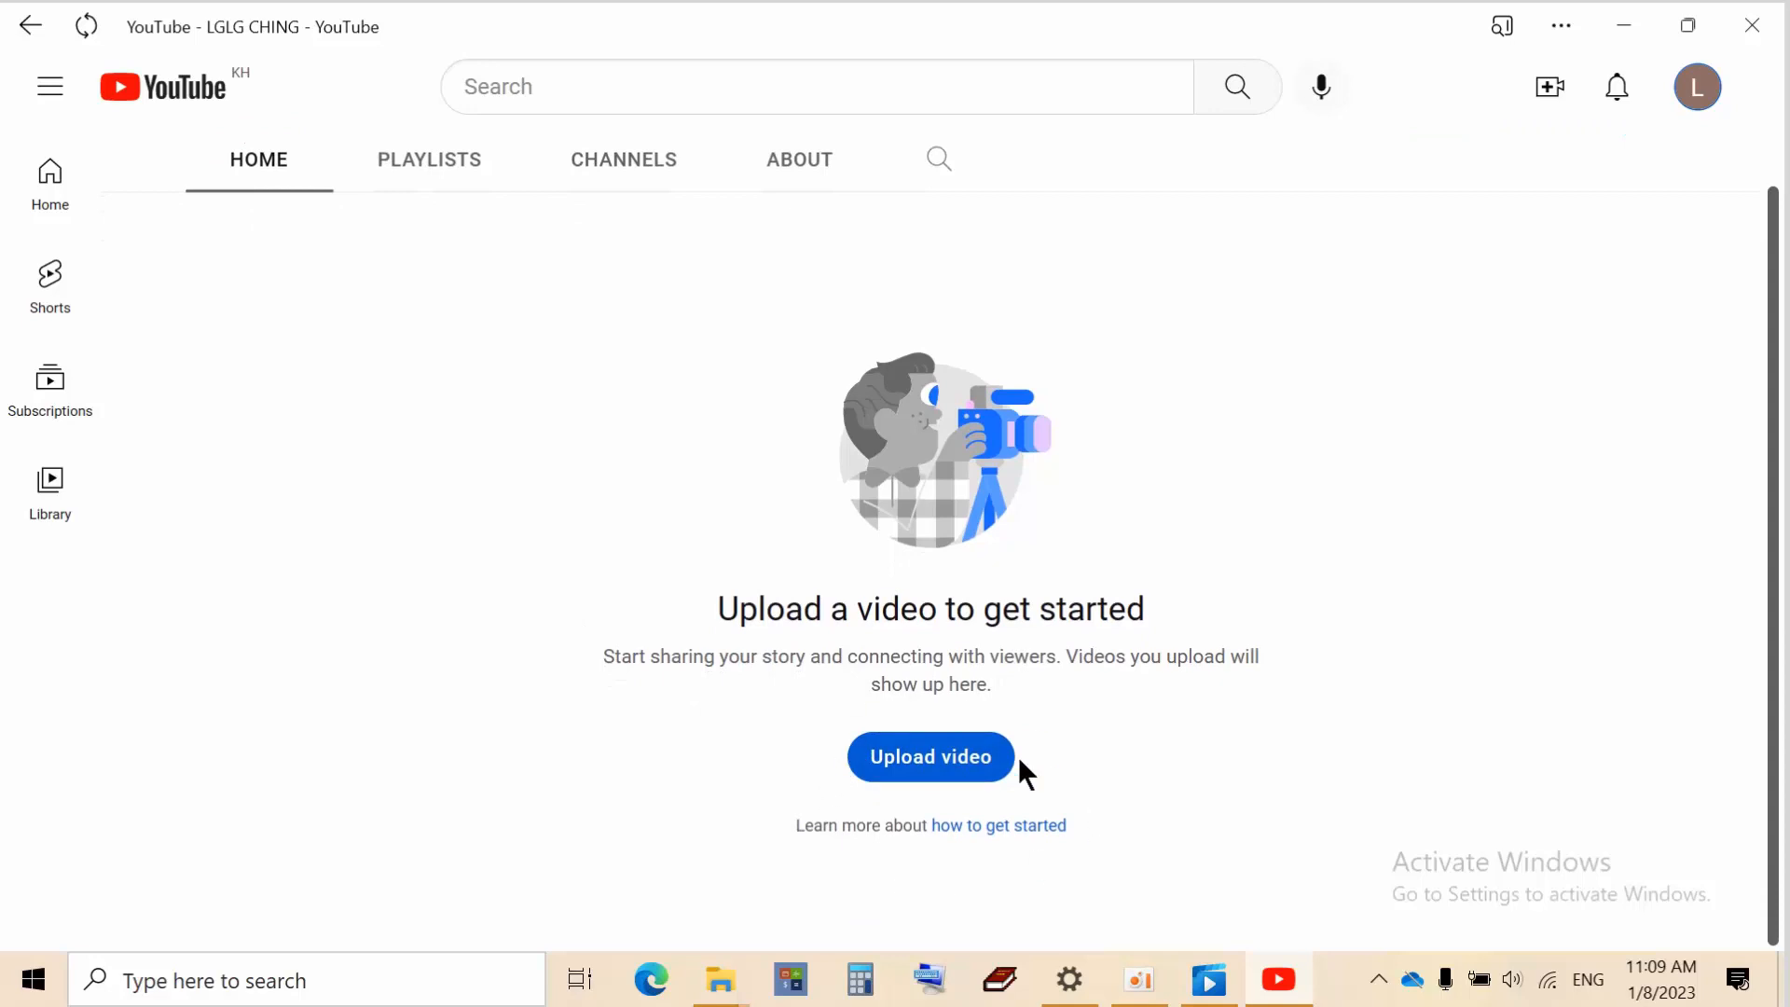
{"action": "scroll", "coordinate": [233, 584], "scroll_direction": "up", "scroll_amount": 2}
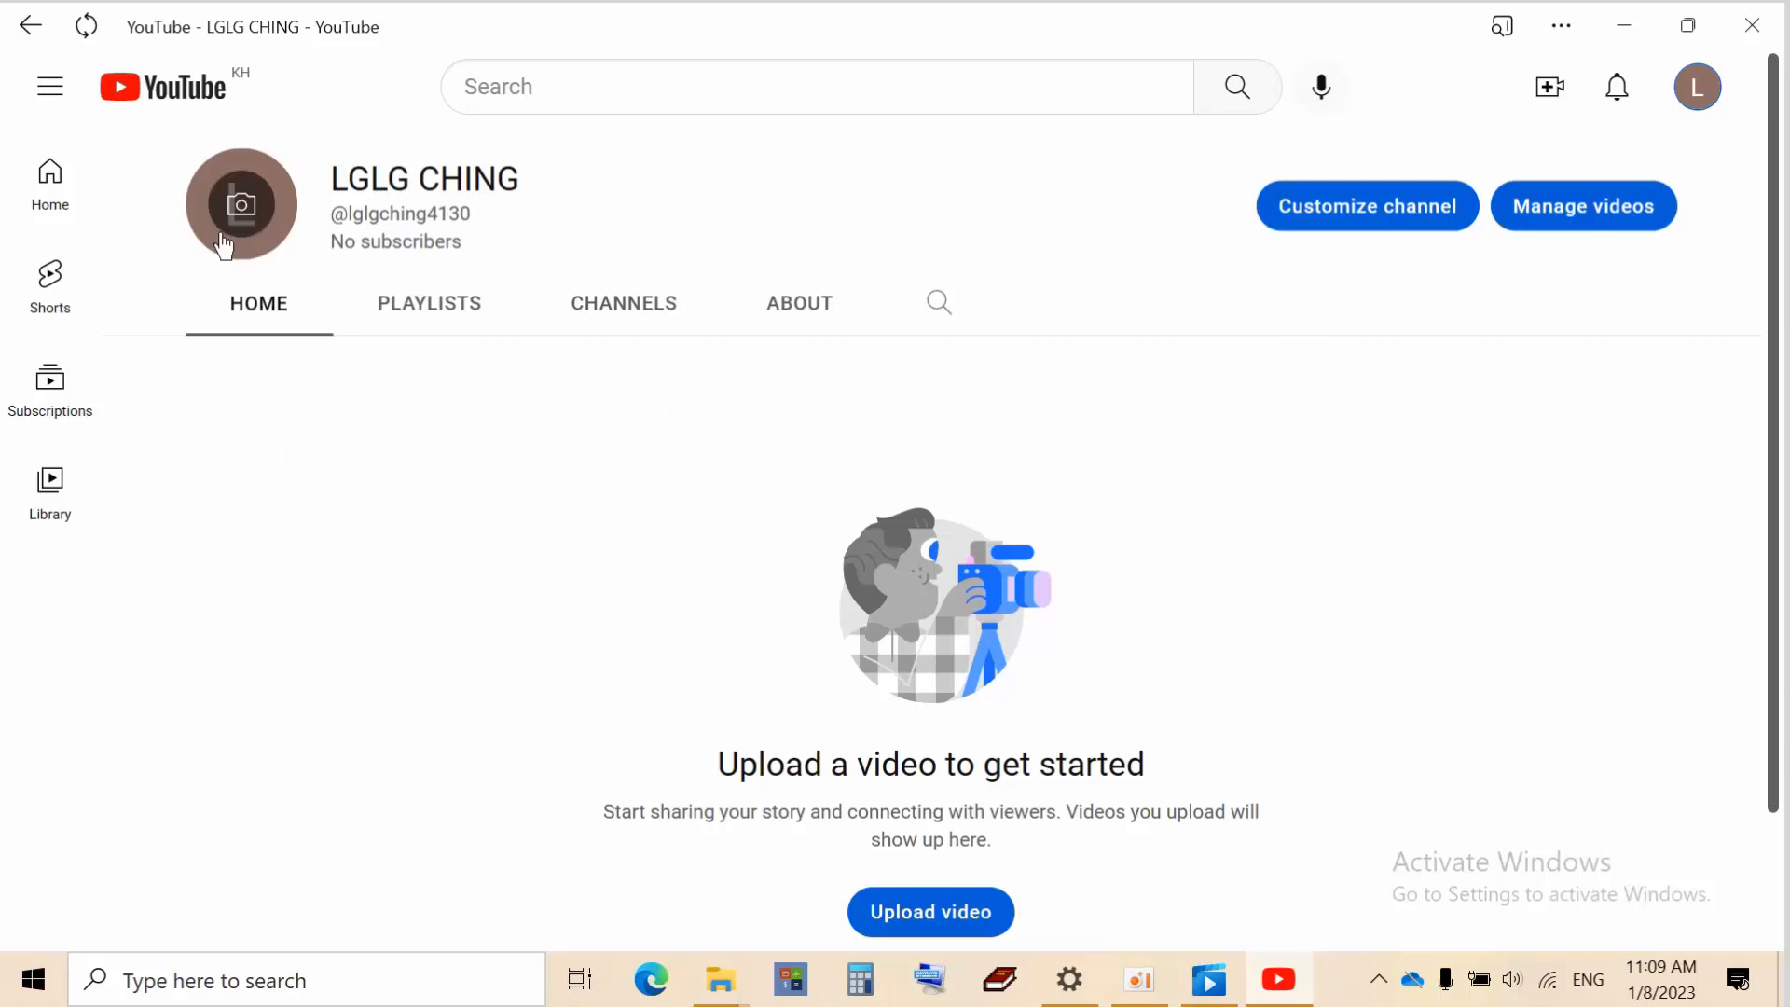
Open Customize channel in YouTube Studio and continue past the welcome screen
{"action": "left_click", "coordinate": [1343, 224]}
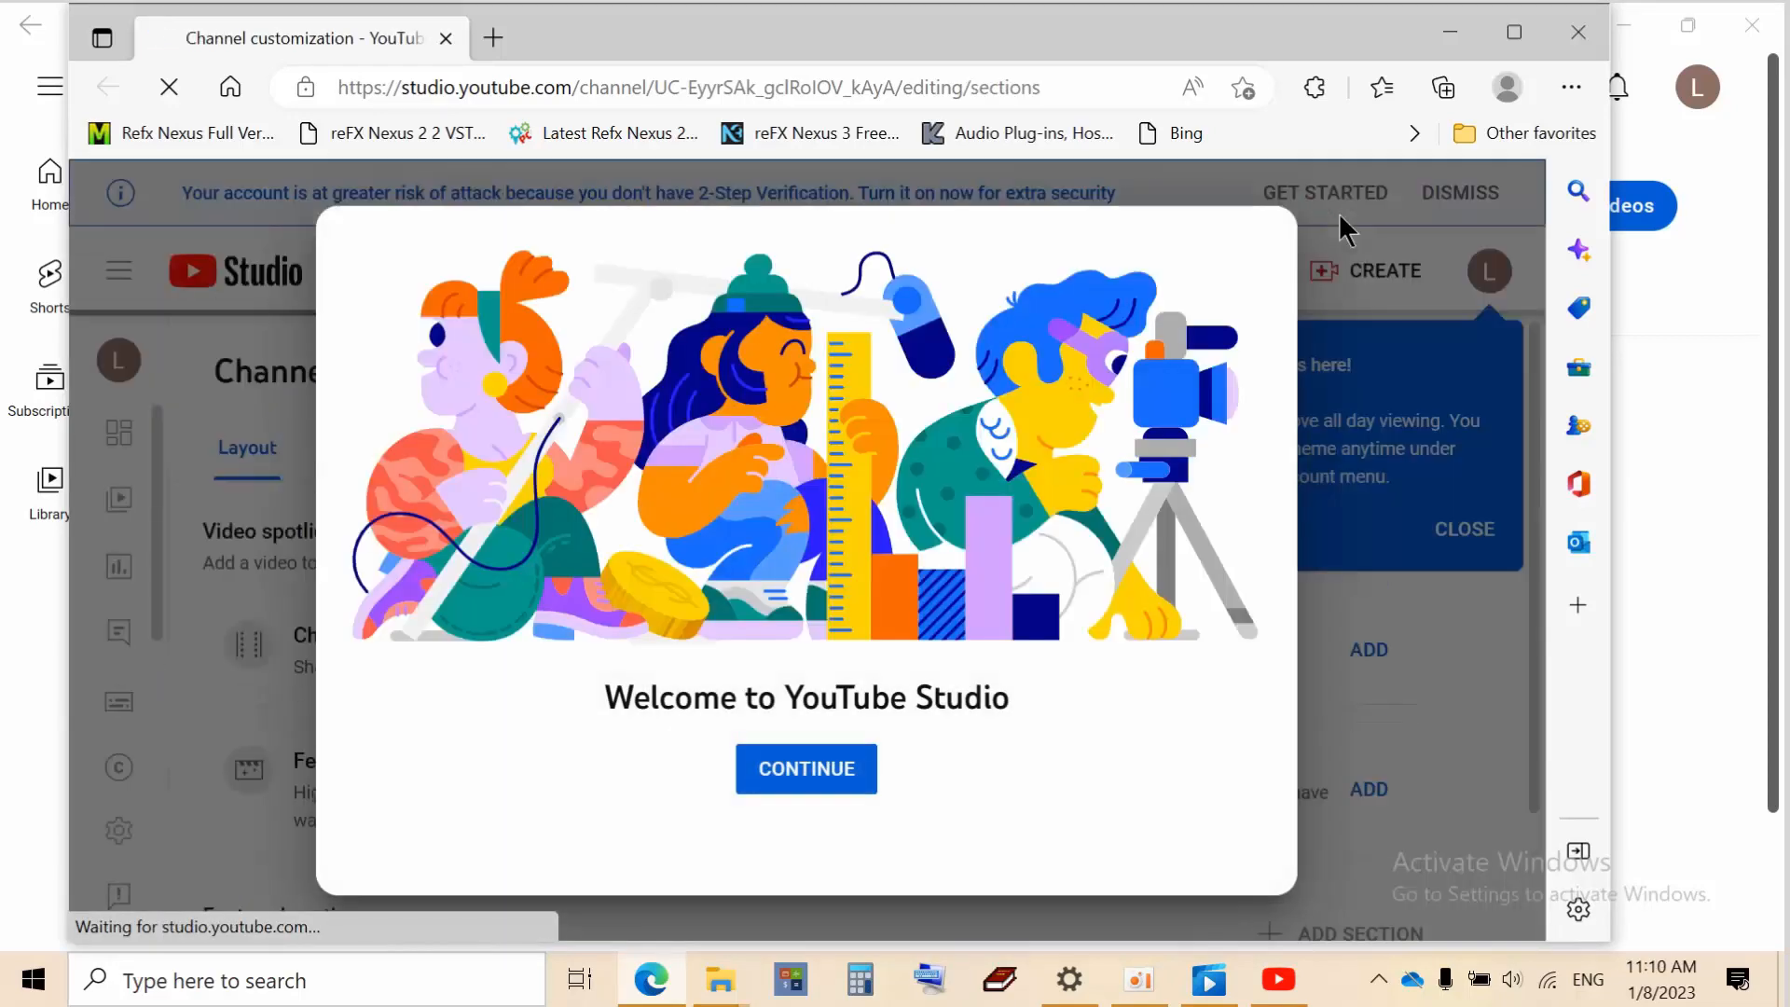
{"action": "left_click", "coordinate": [818, 770]}
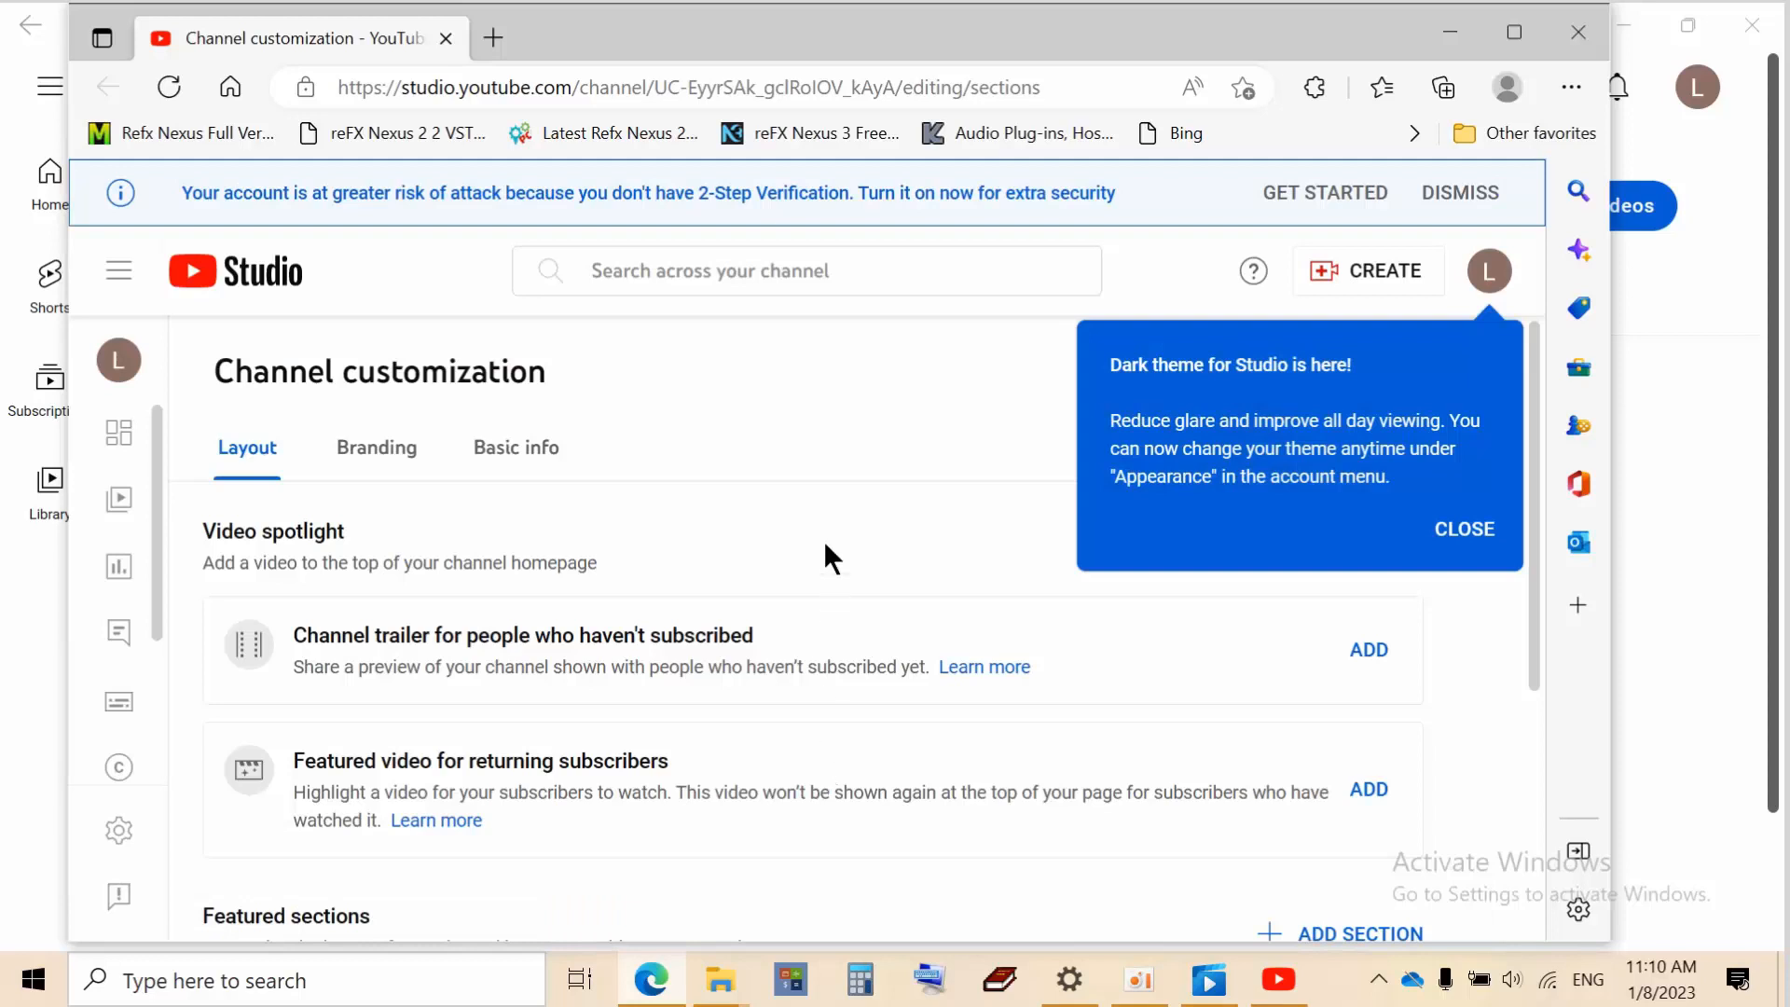
{"action": "scroll", "coordinate": [855, 516], "scroll_direction": "down", "scroll_amount": 4}
{"action": "scroll", "coordinate": [854, 517], "scroll_direction": "up", "scroll_amount": 4}
Maximize the browser window and close the dark theme announcement on the Layout tab
{"action": "left_click", "coordinate": [1514, 32]}
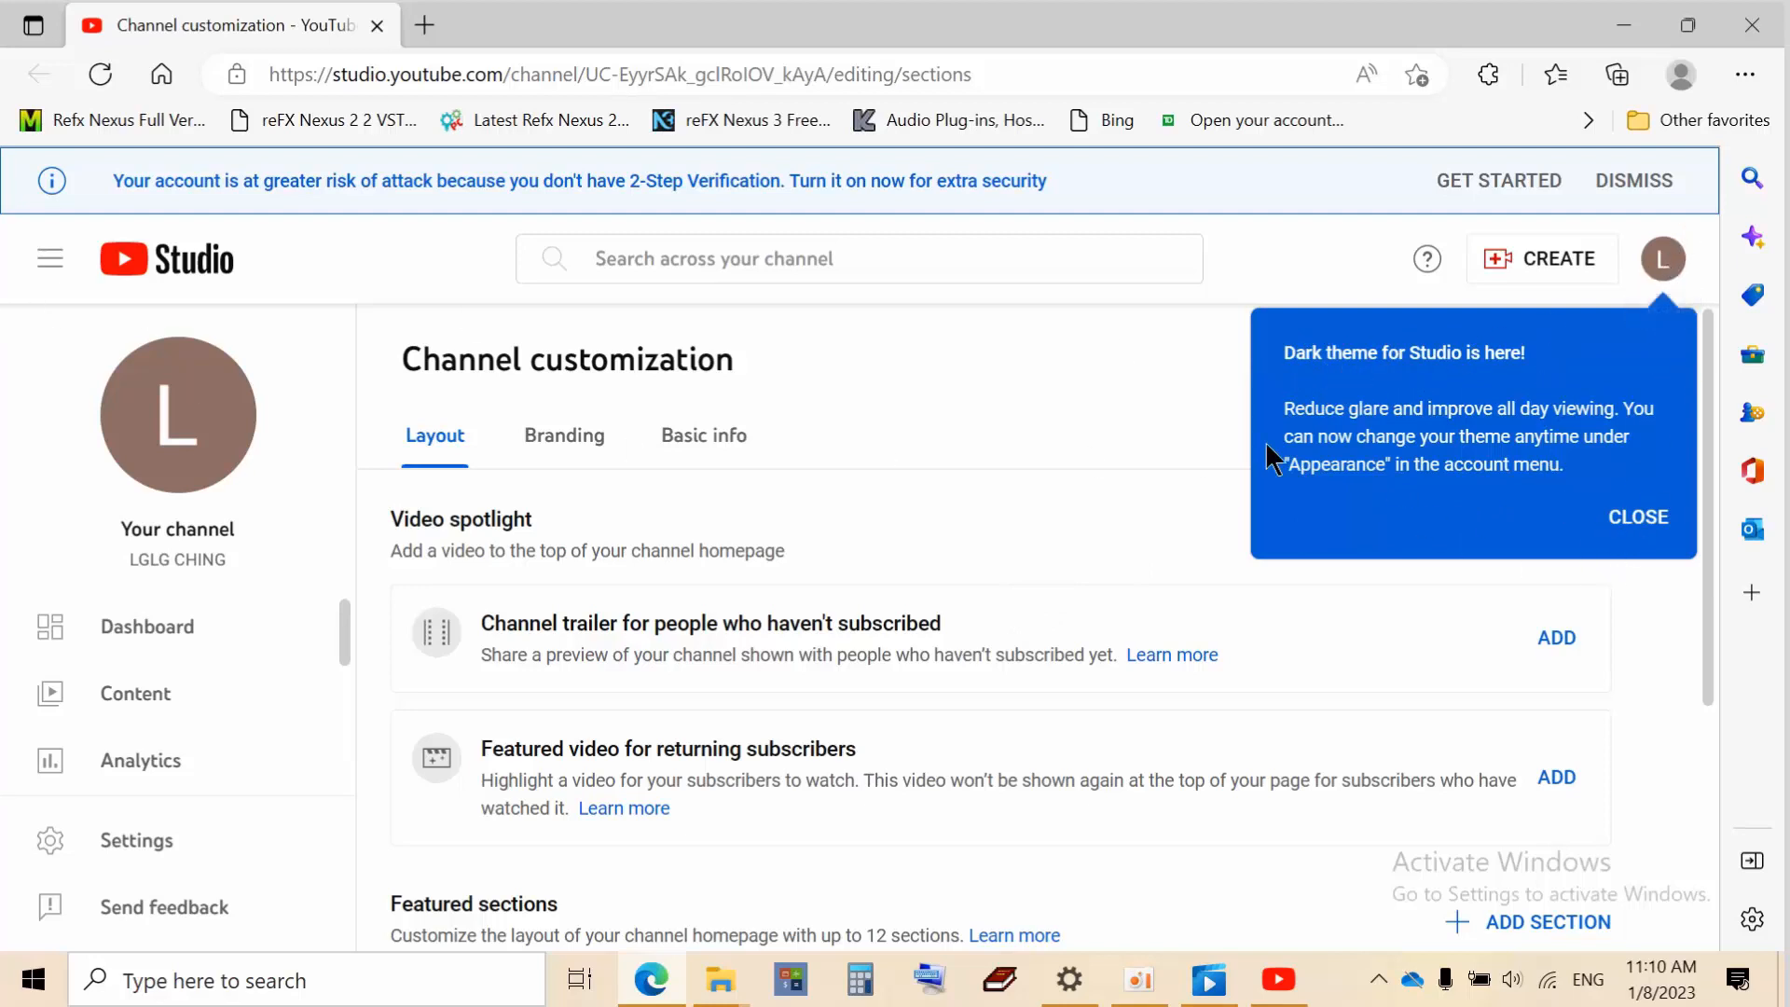
{"action": "left_click", "coordinate": [1635, 522]}
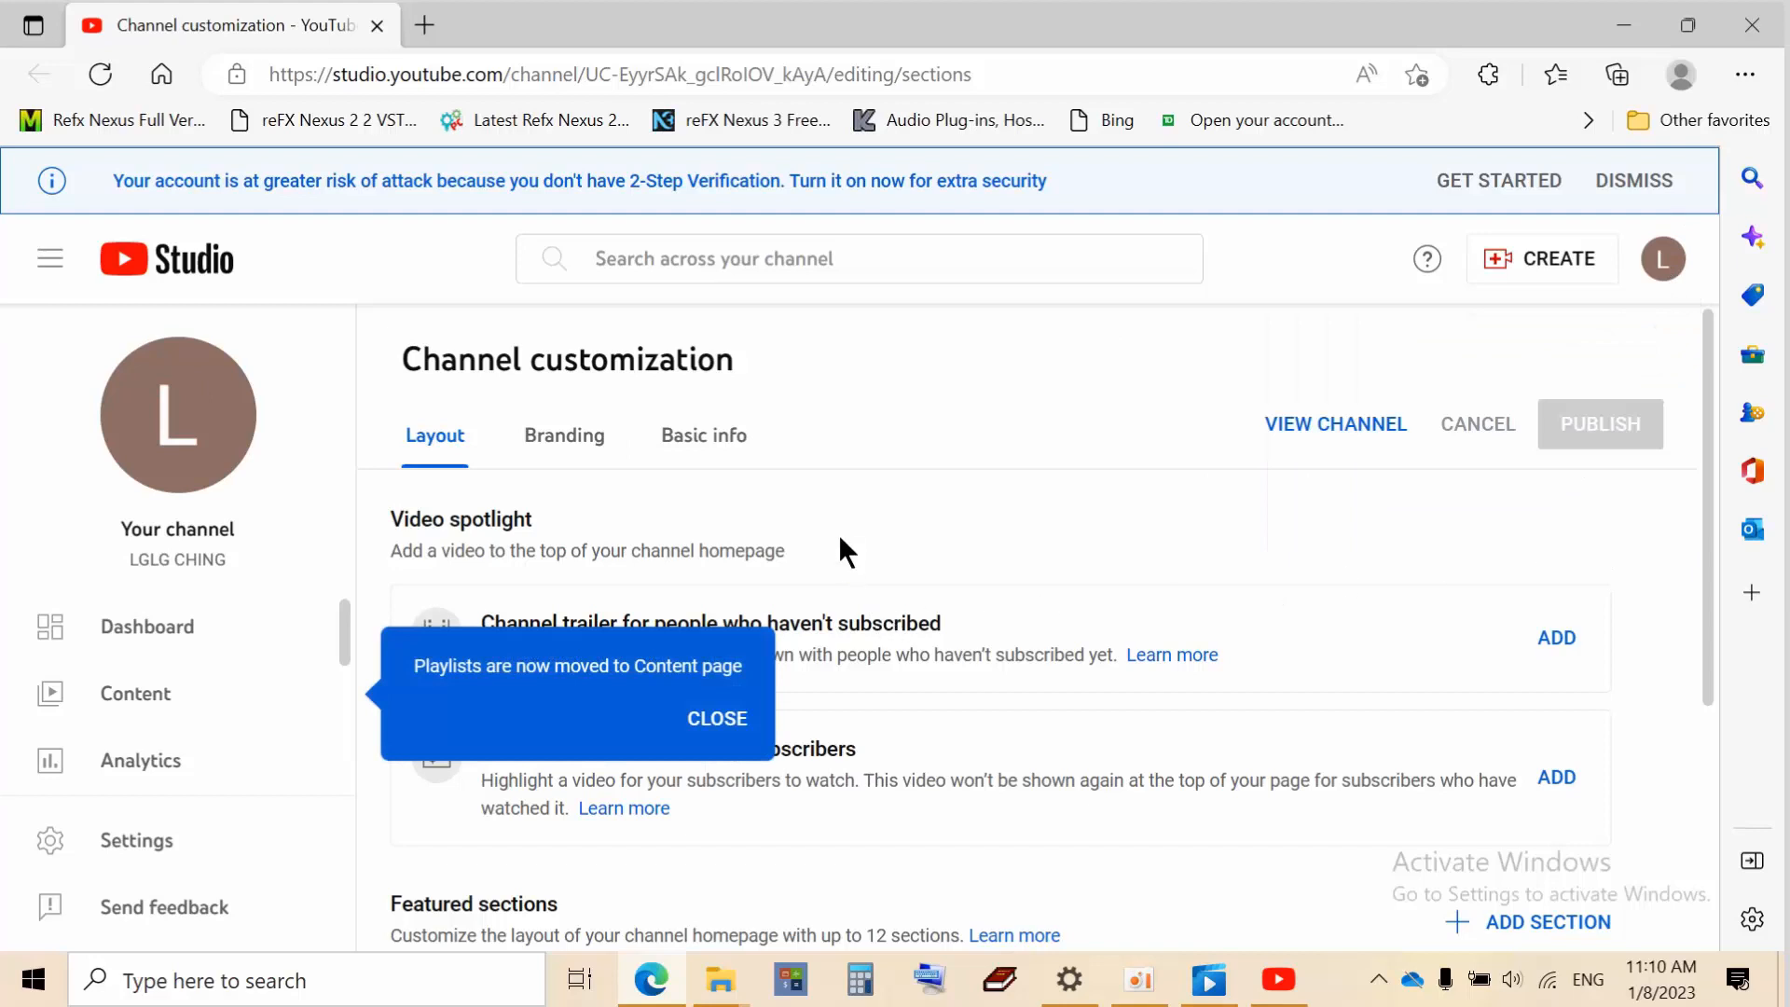
{"action": "scroll", "coordinate": [838, 526], "scroll_direction": "down", "scroll_amount": 3}
{"action": "scroll", "coordinate": [837, 526], "scroll_direction": "up", "scroll_amount": 3}
{"action": "scroll", "coordinate": [597, 483], "scroll_direction": "down", "scroll_amount": 4}
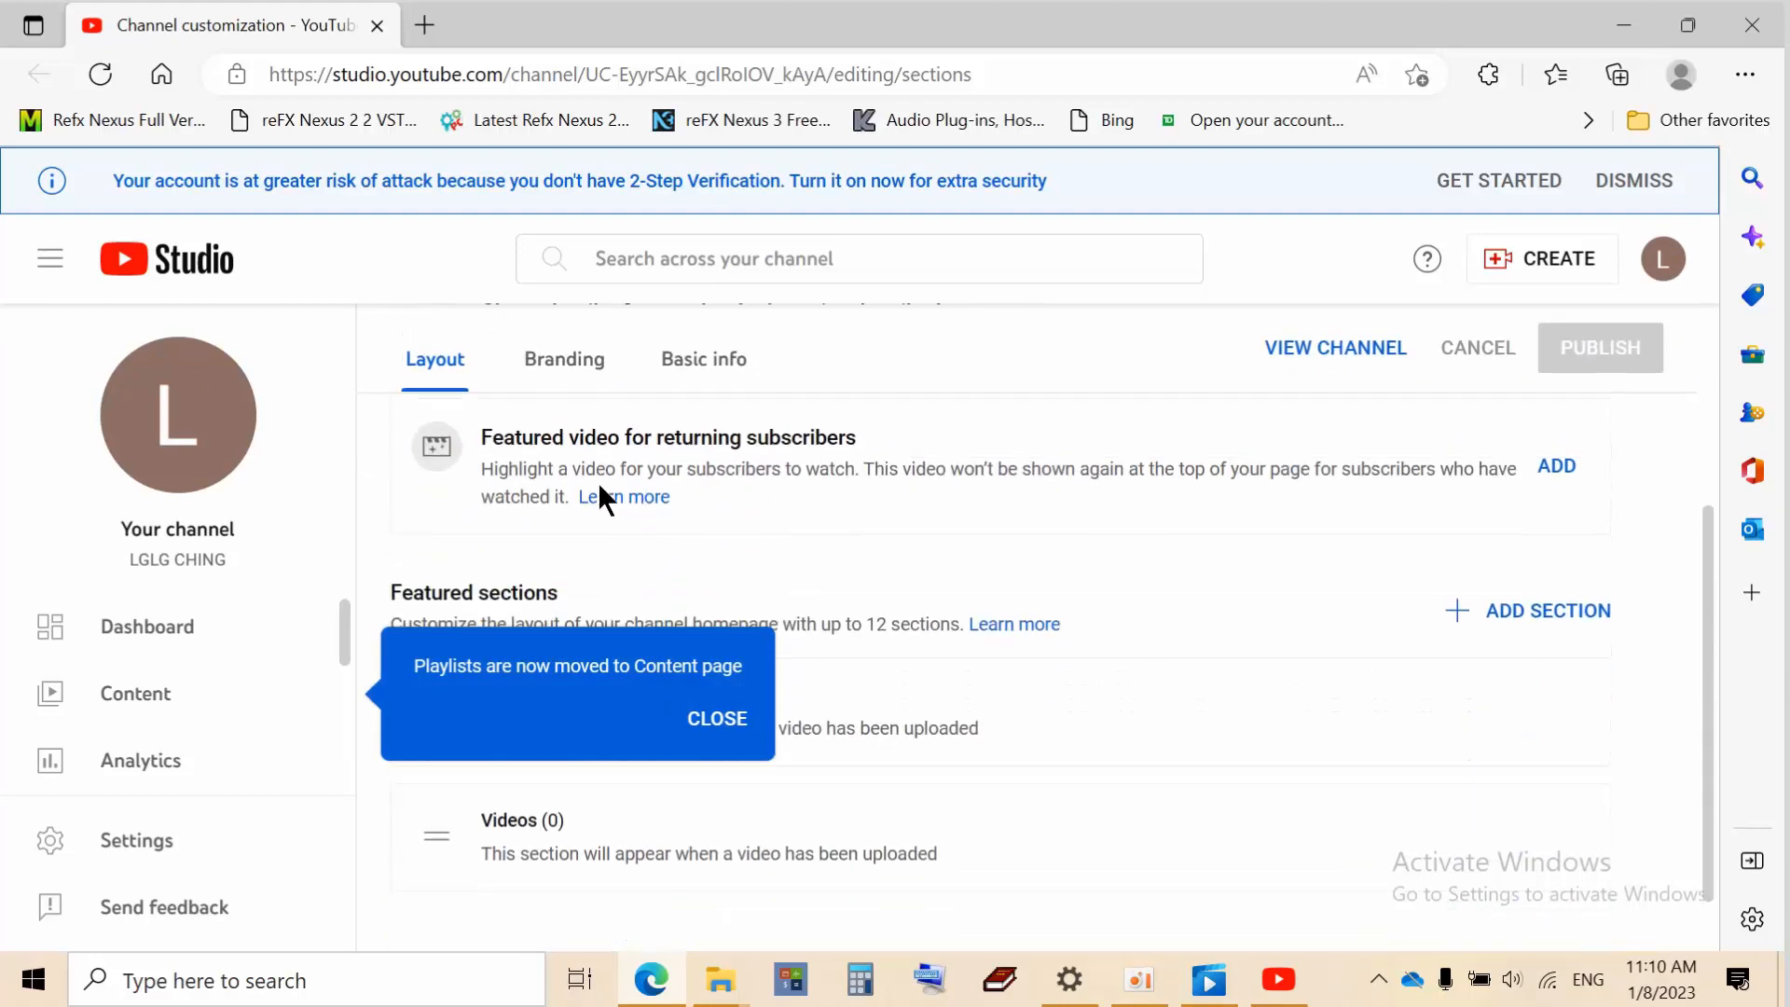
{"action": "scroll", "coordinate": [240, 641], "scroll_direction": "down", "scroll_amount": 2}
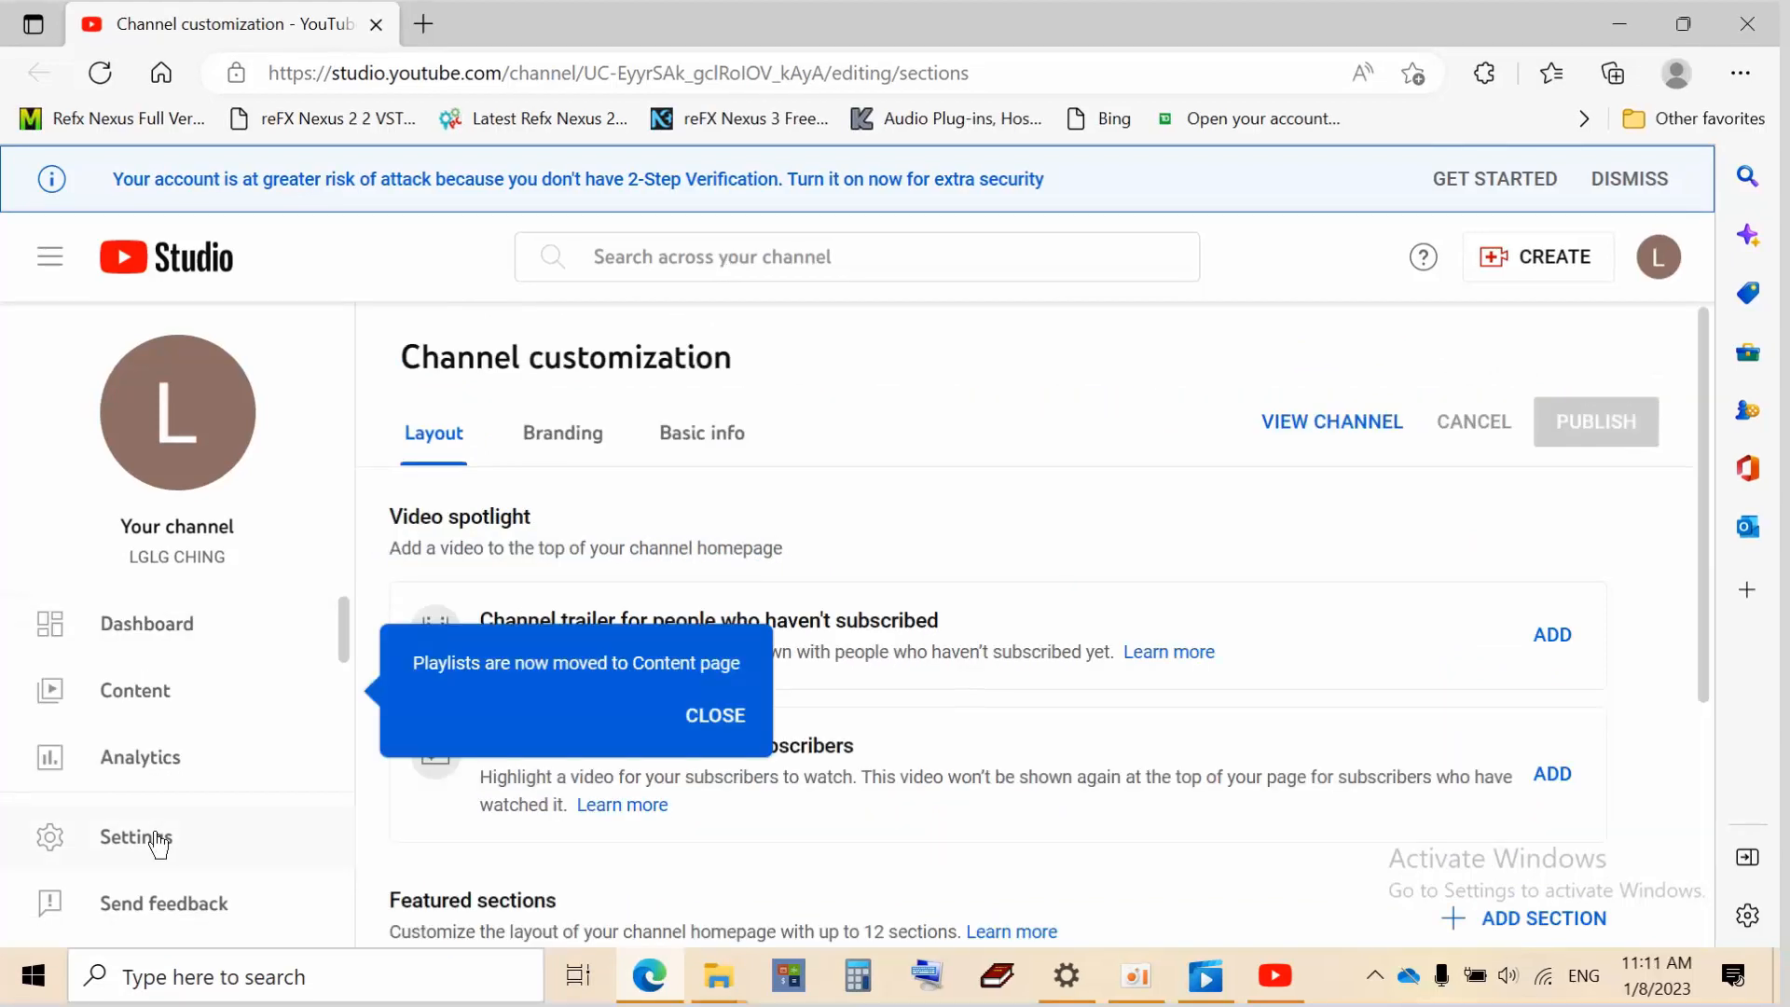
Open Studio Settings and go to the Channel section's Basic info
{"action": "left_click", "coordinate": [159, 839]}
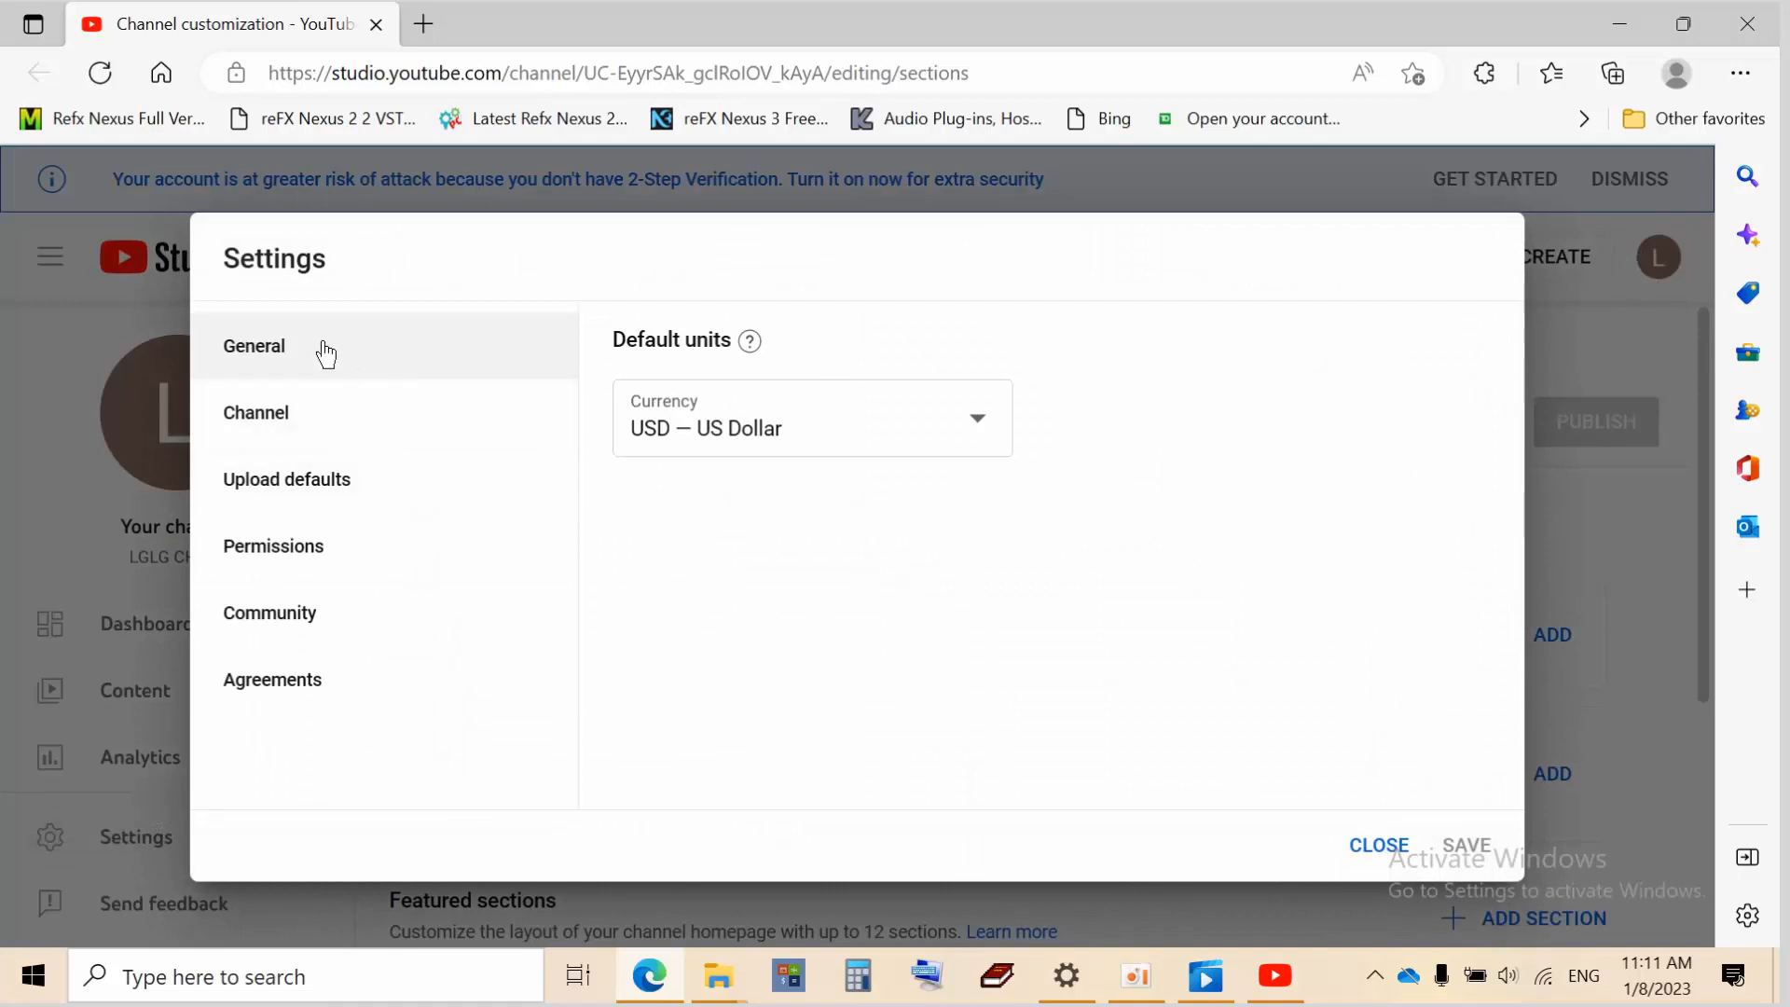
{"action": "left_click", "coordinate": [336, 439]}
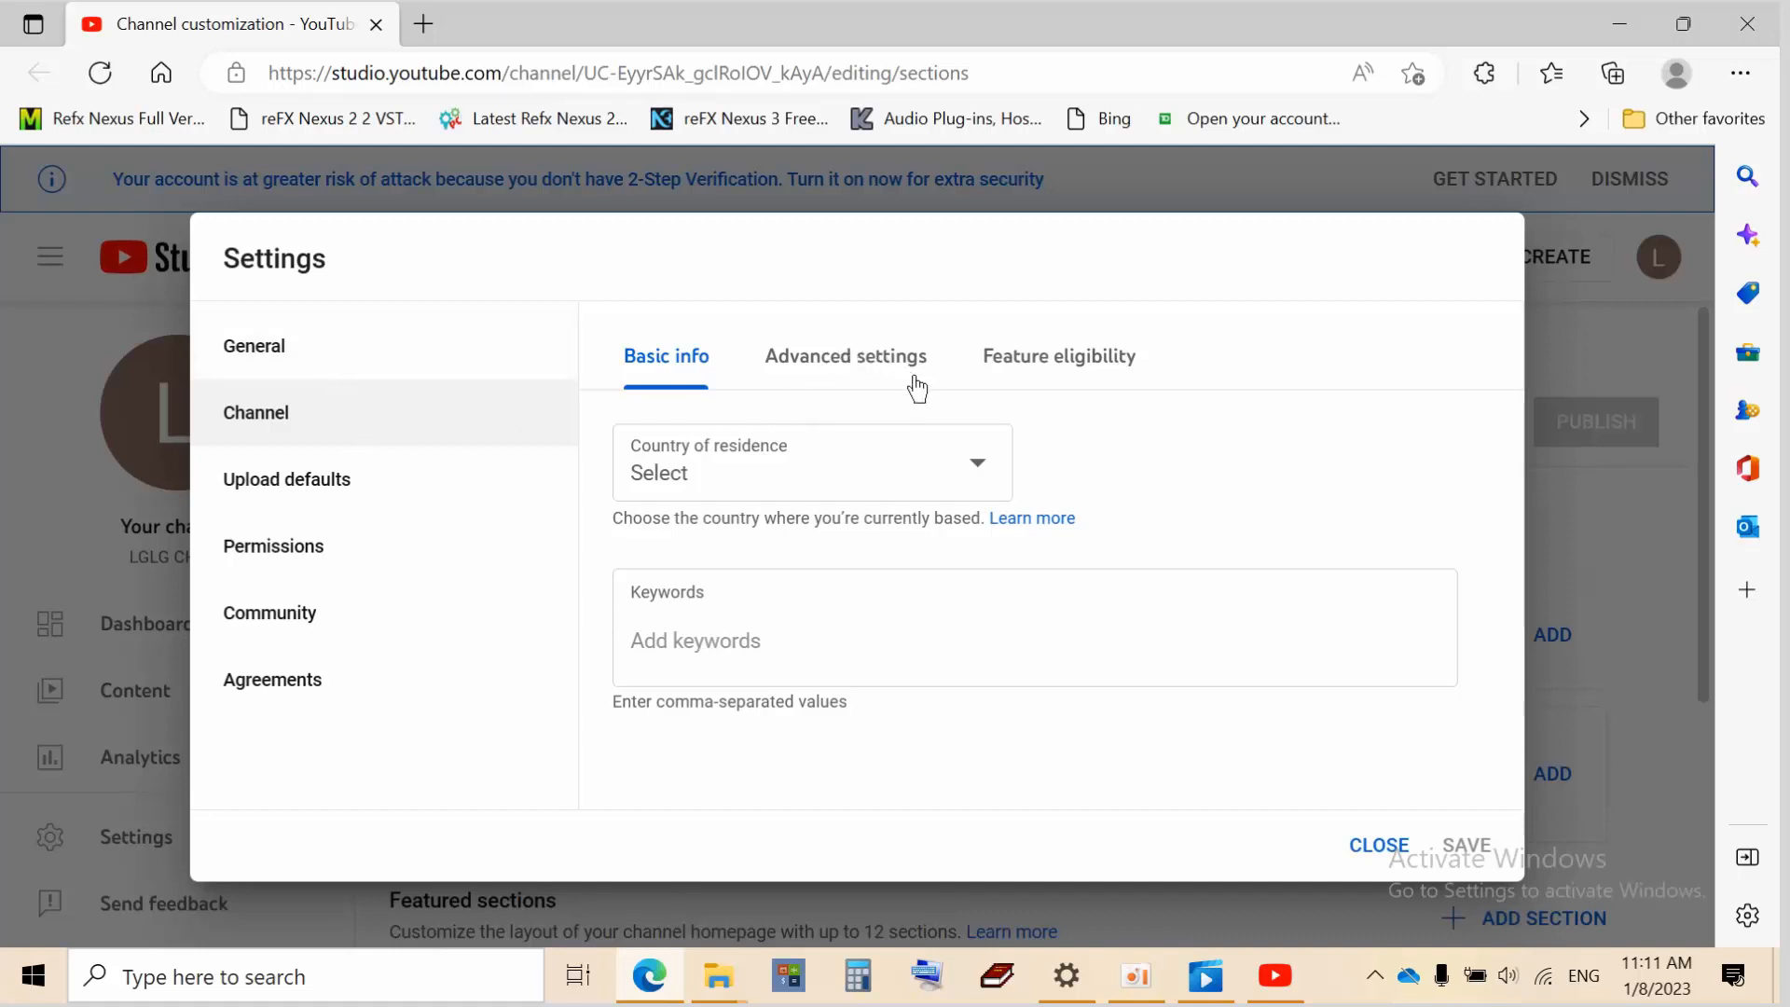
{"action": "left_click", "coordinate": [303, 353]}
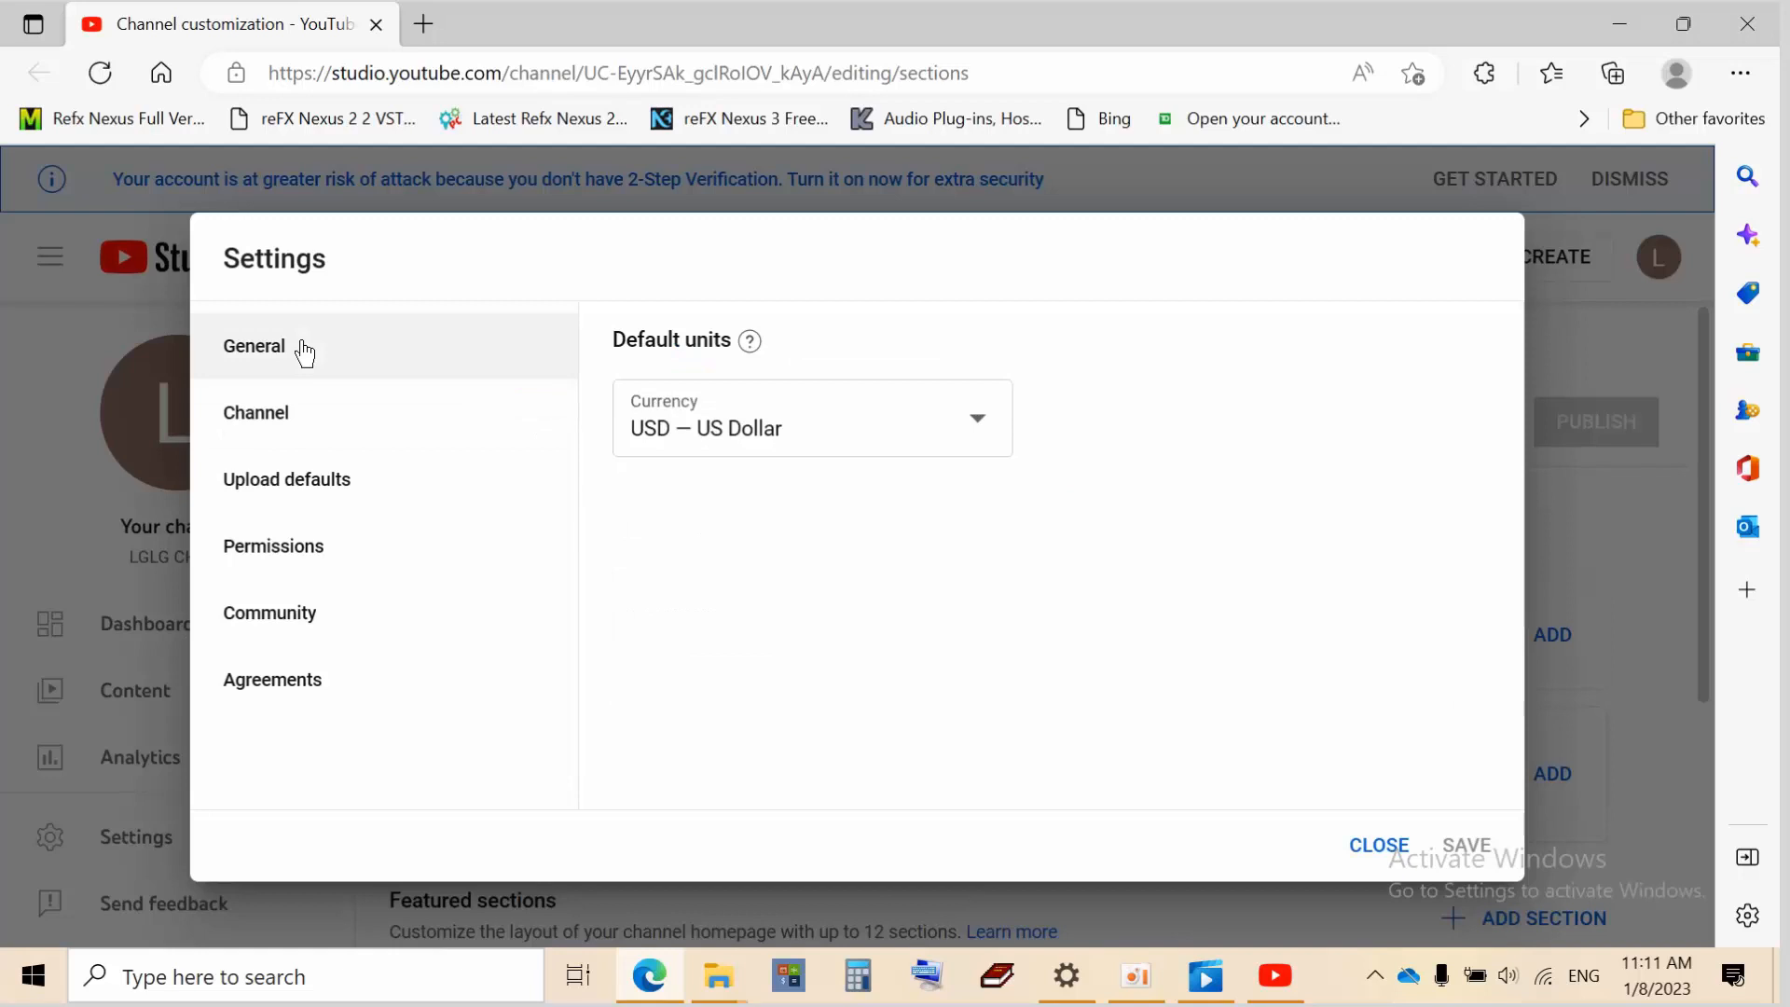
{"action": "left_click", "coordinate": [354, 428]}
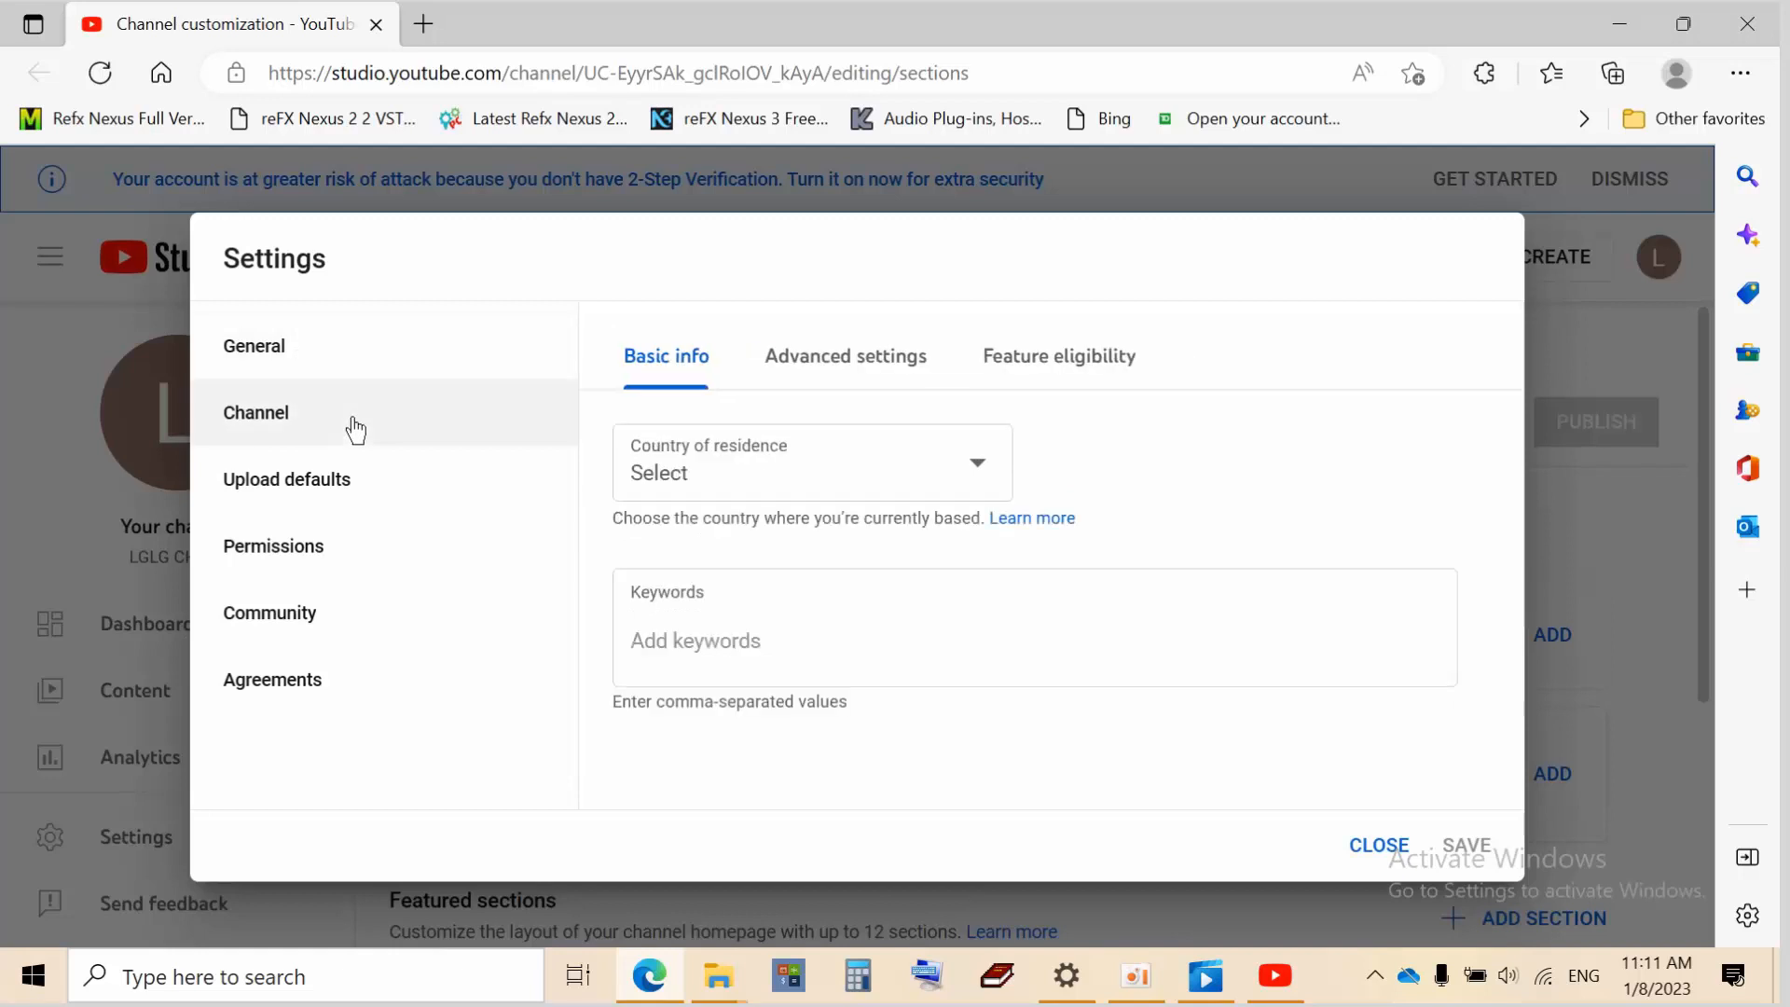
Choose Cambodia as the country of residence
{"action": "left_click", "coordinate": [965, 481]}
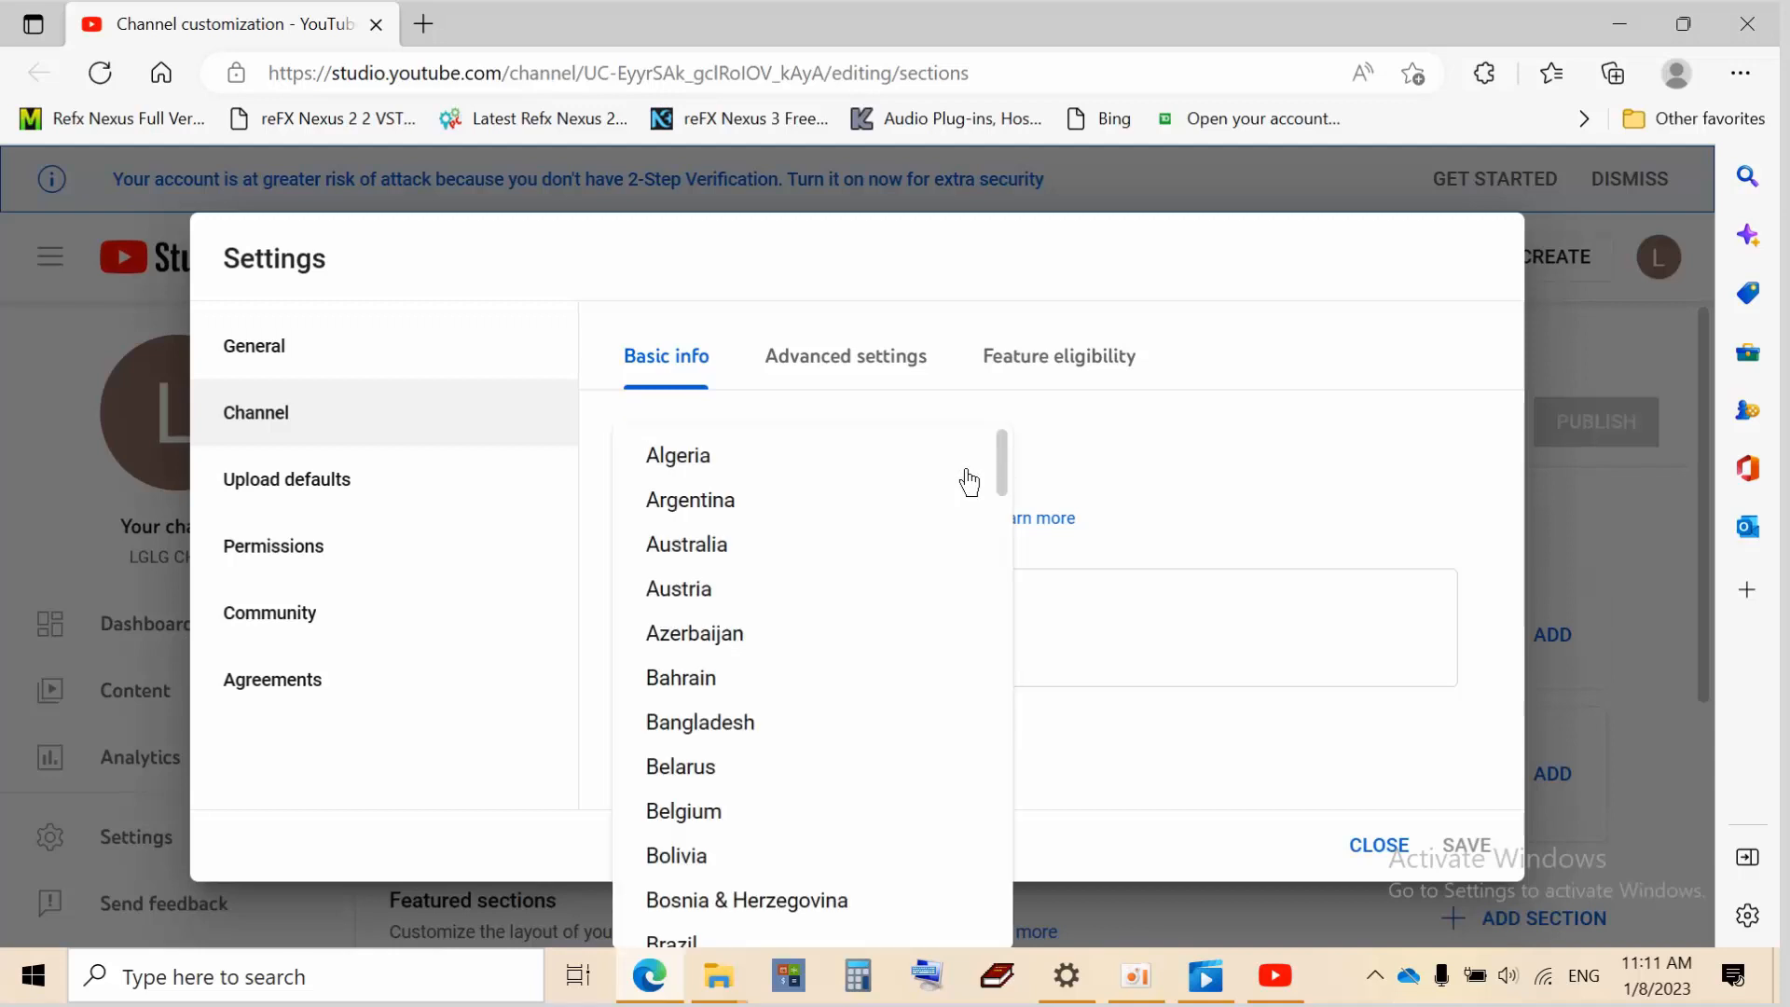
{"action": "scroll", "coordinate": [853, 755], "scroll_direction": "down", "scroll_amount": 15}
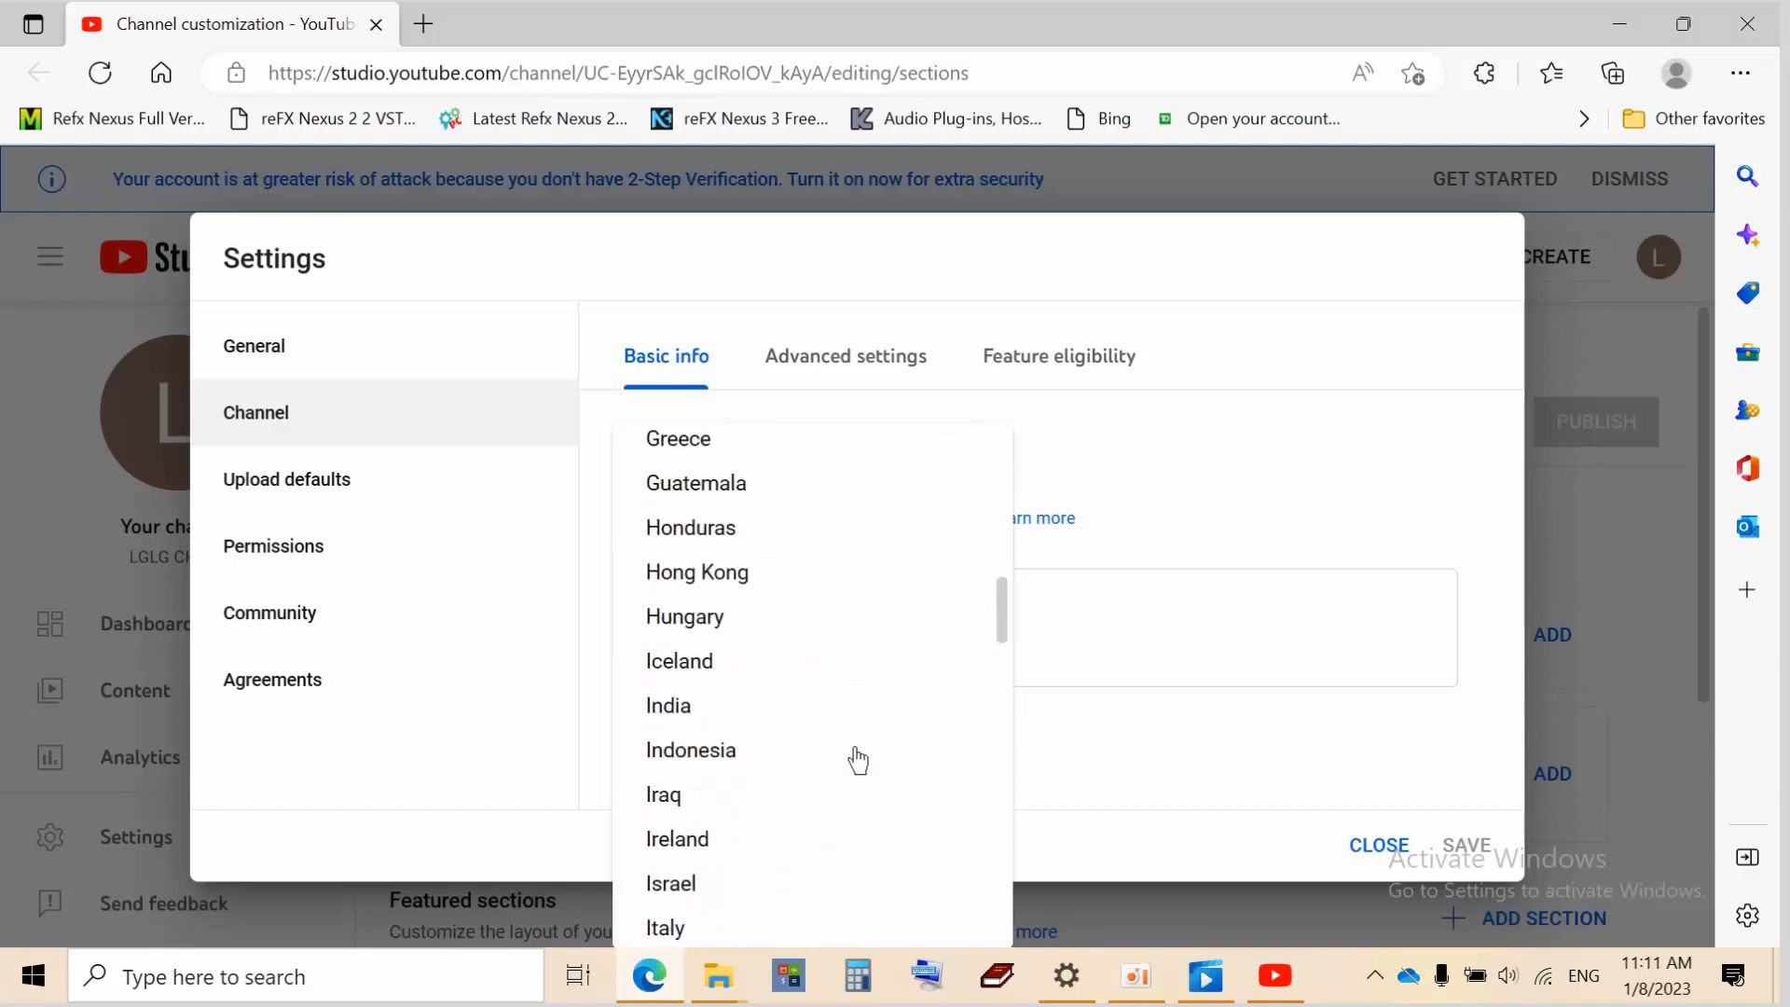
{"action": "scroll", "coordinate": [857, 760], "scroll_direction": "down", "scroll_amount": 10}
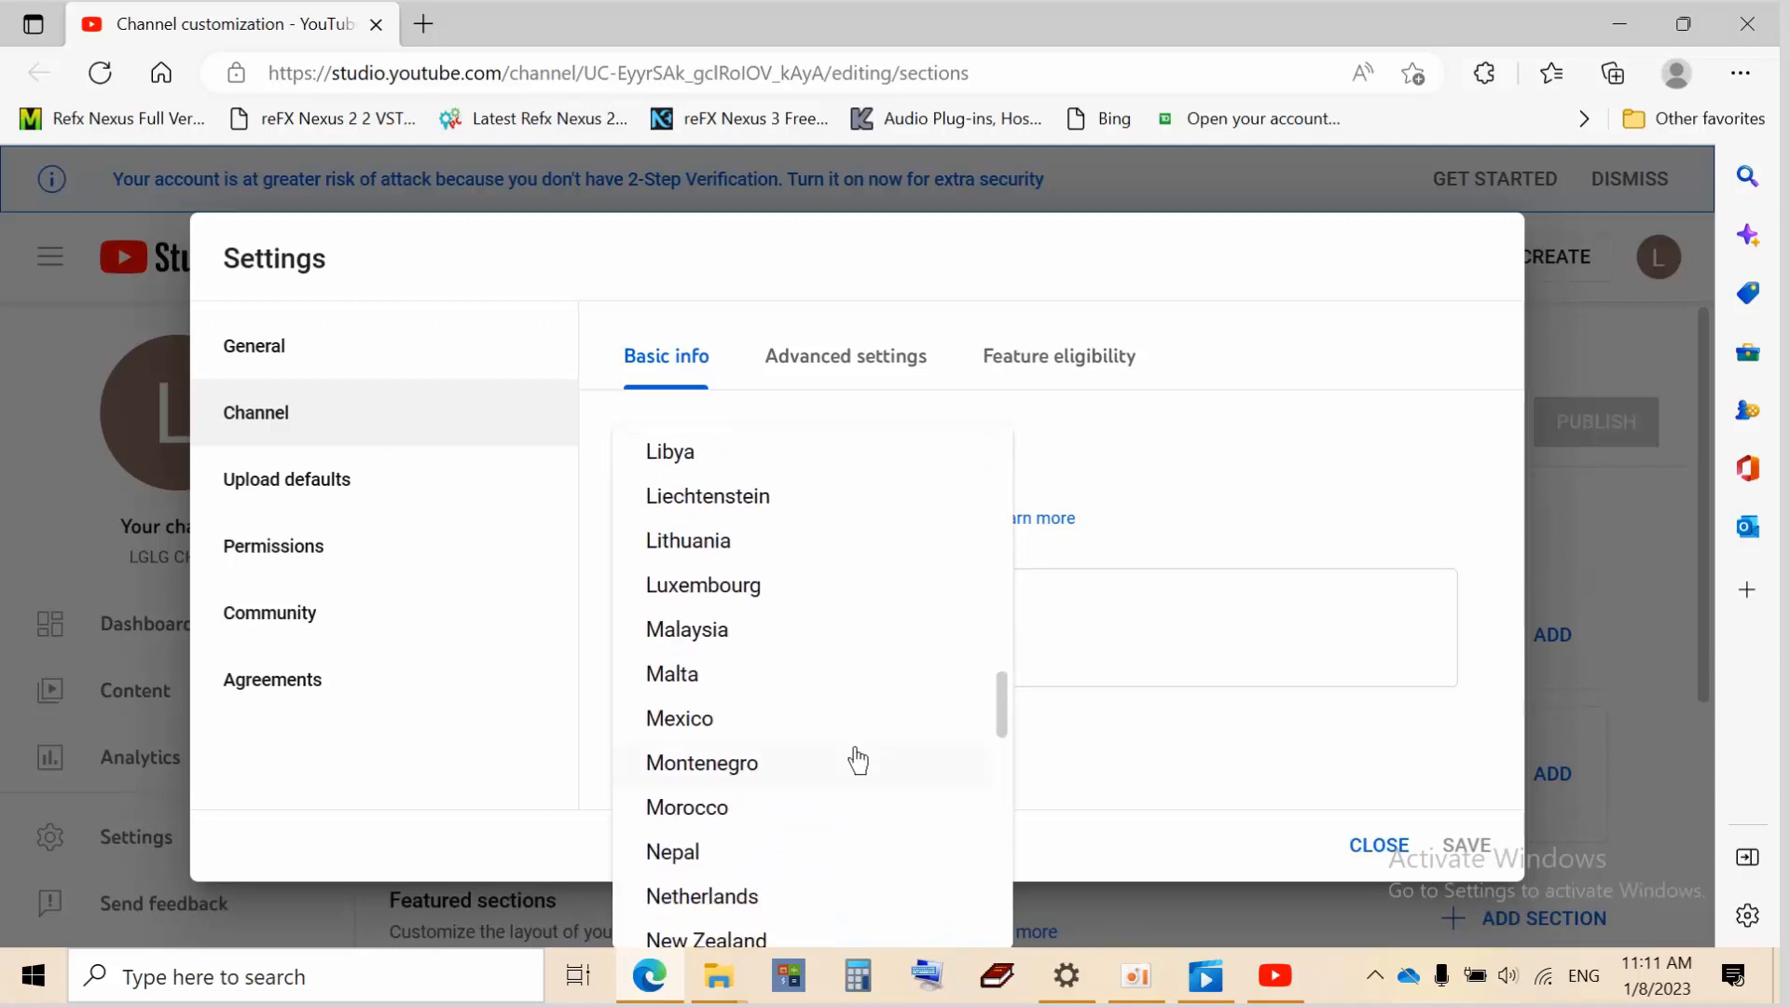
{"action": "scroll", "coordinate": [858, 760], "scroll_direction": "down", "scroll_amount": 10}
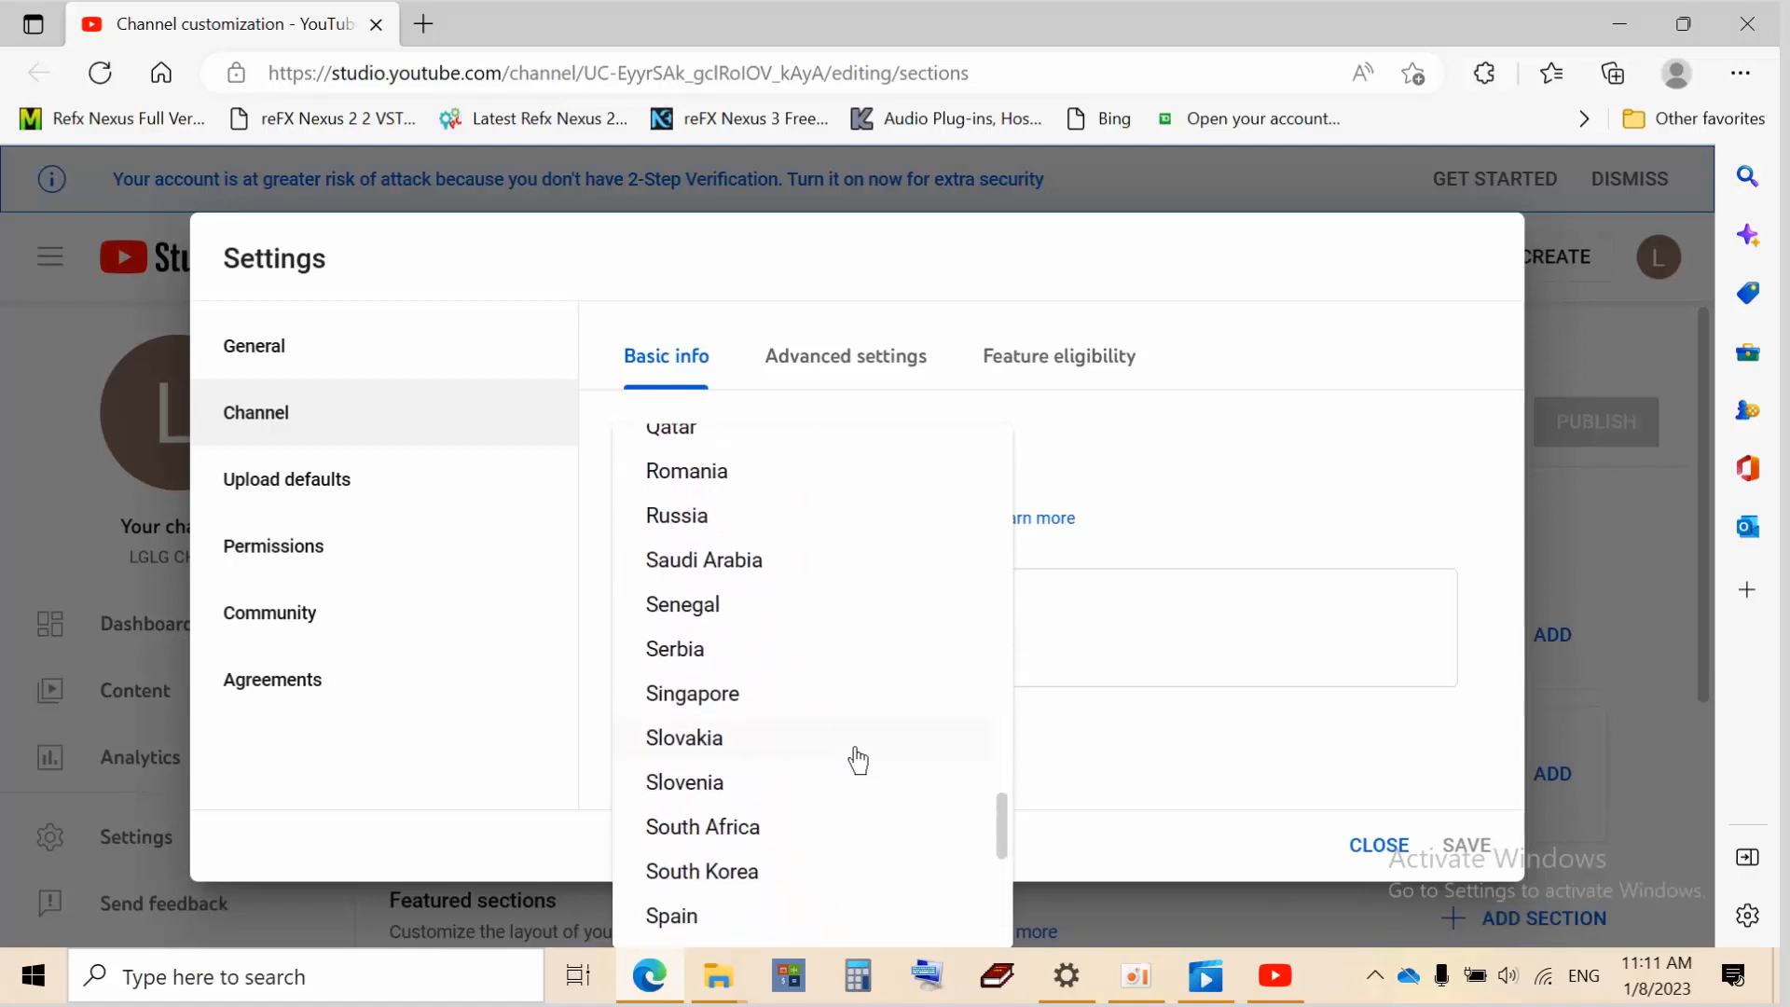
{"action": "scroll", "coordinate": [858, 760], "scroll_direction": "down", "scroll_amount": 10}
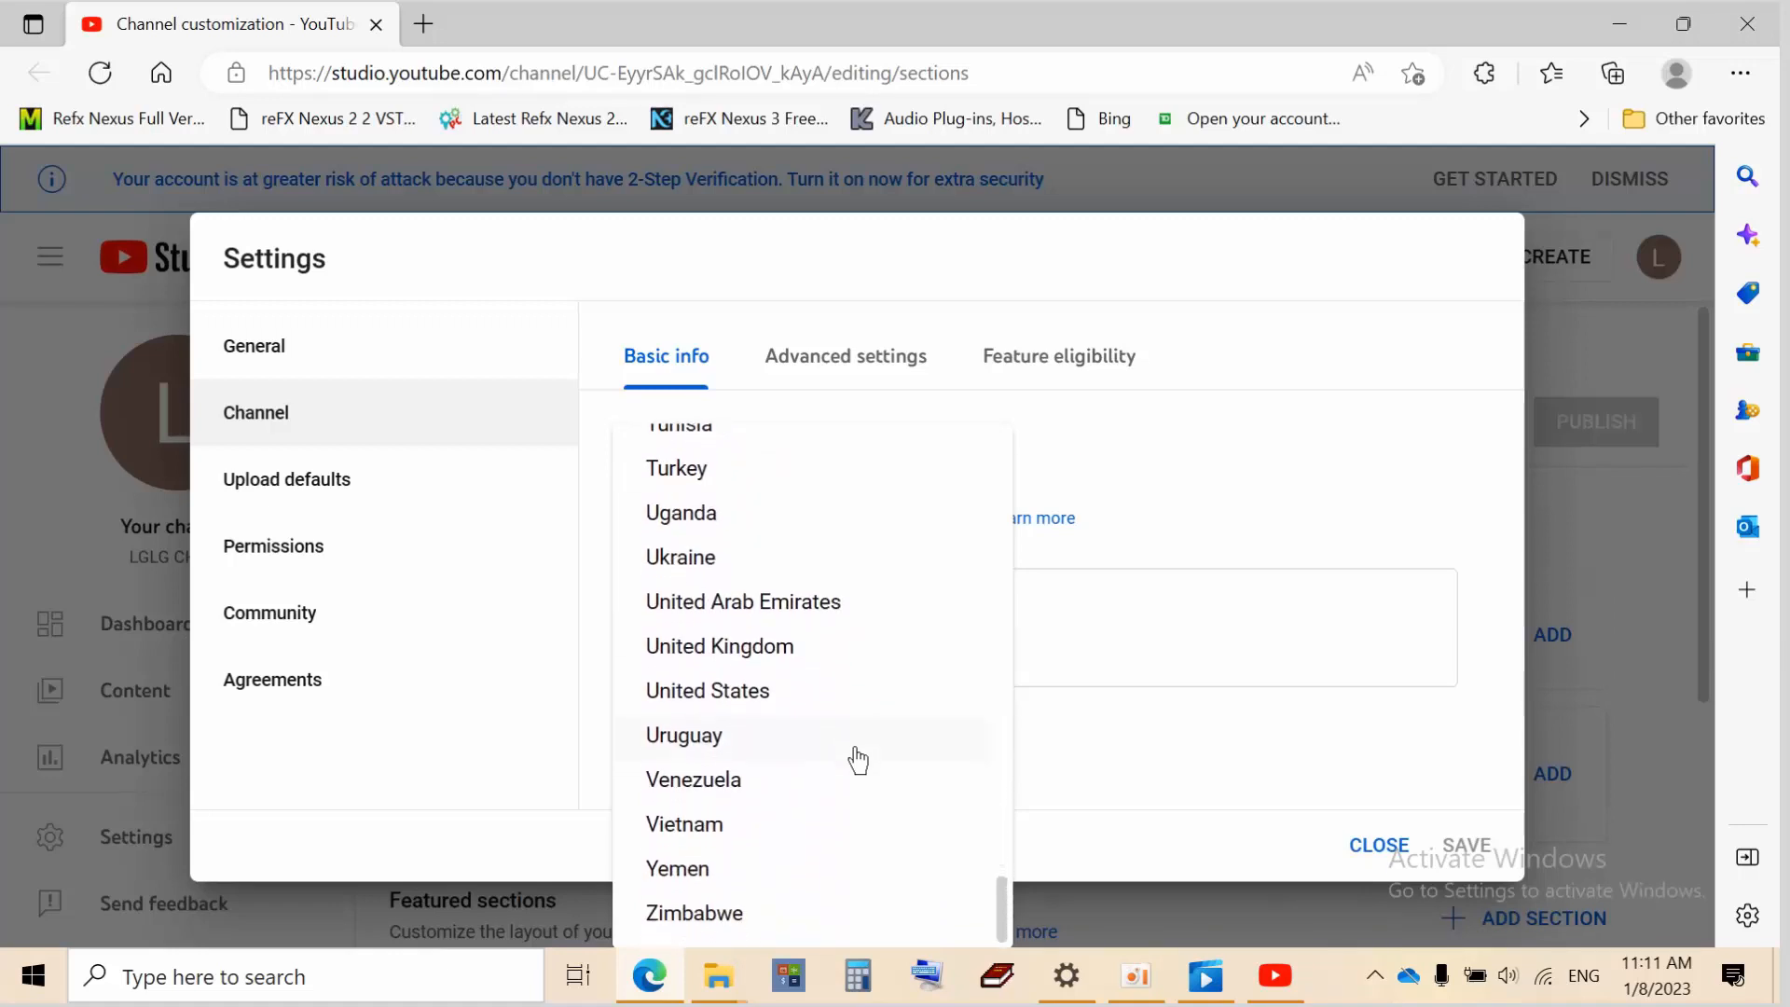
{"action": "scroll", "coordinate": [858, 760], "scroll_direction": "up", "scroll_amount": 3}
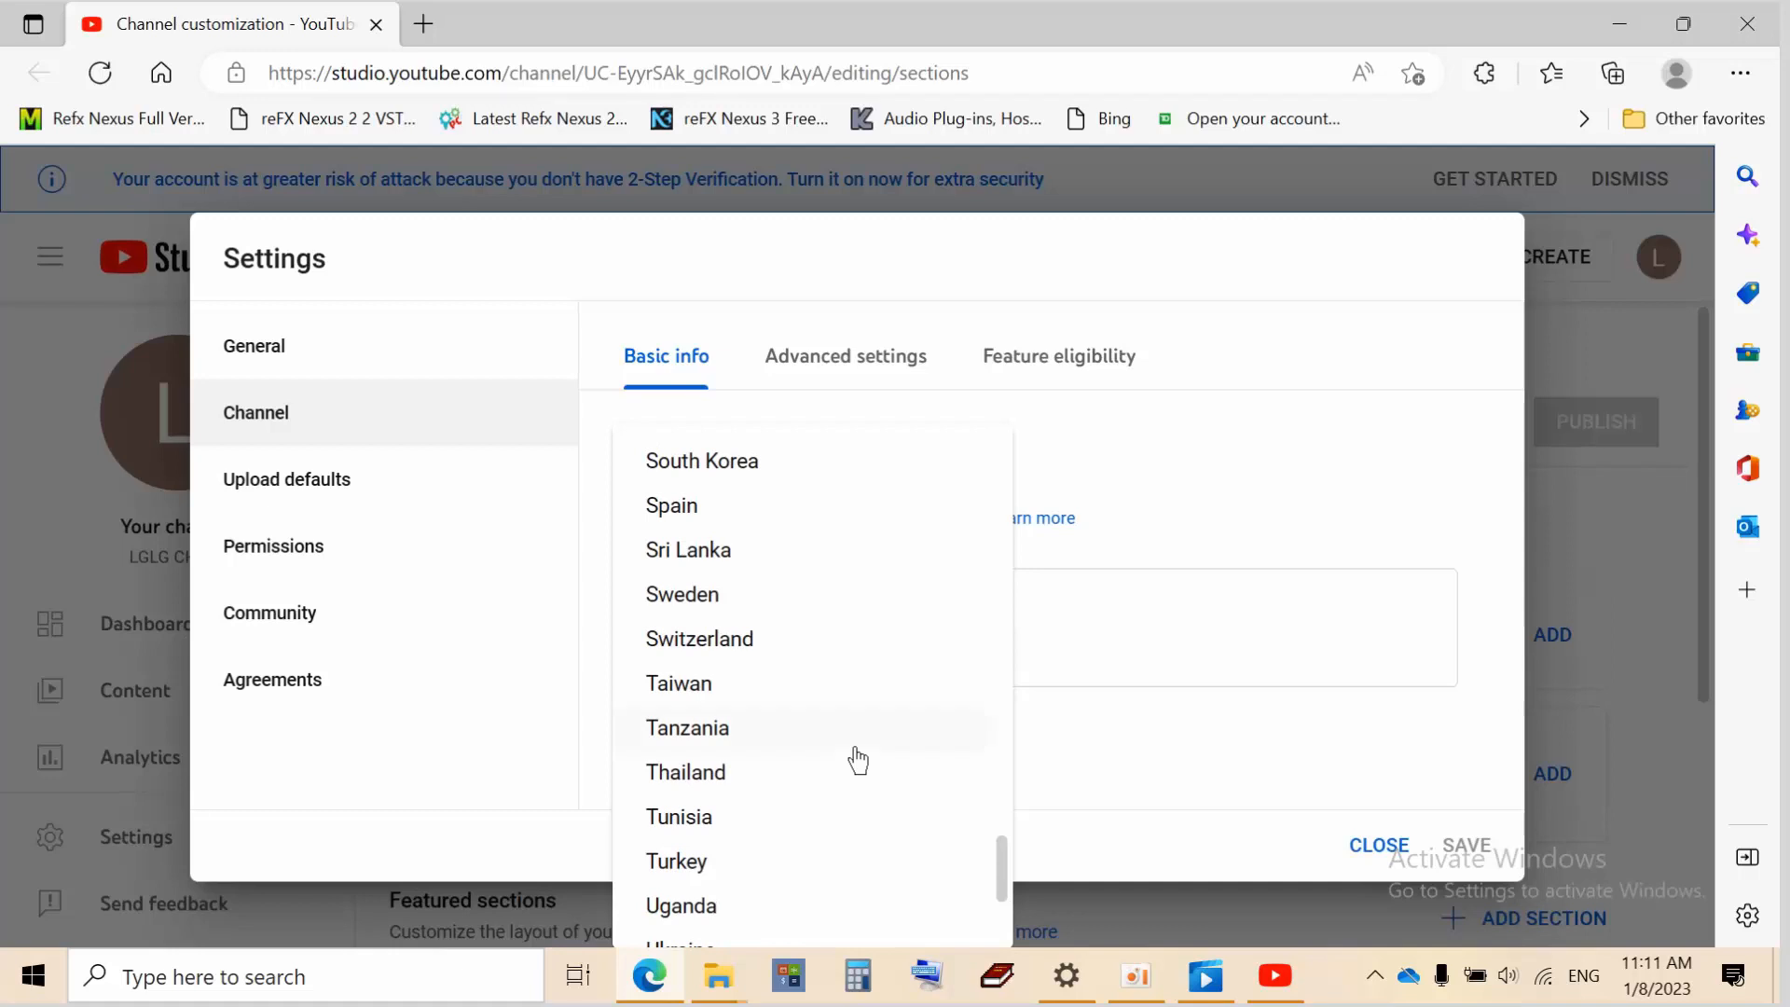
{"action": "scroll", "coordinate": [857, 760], "scroll_direction": "down", "scroll_amount": 3}
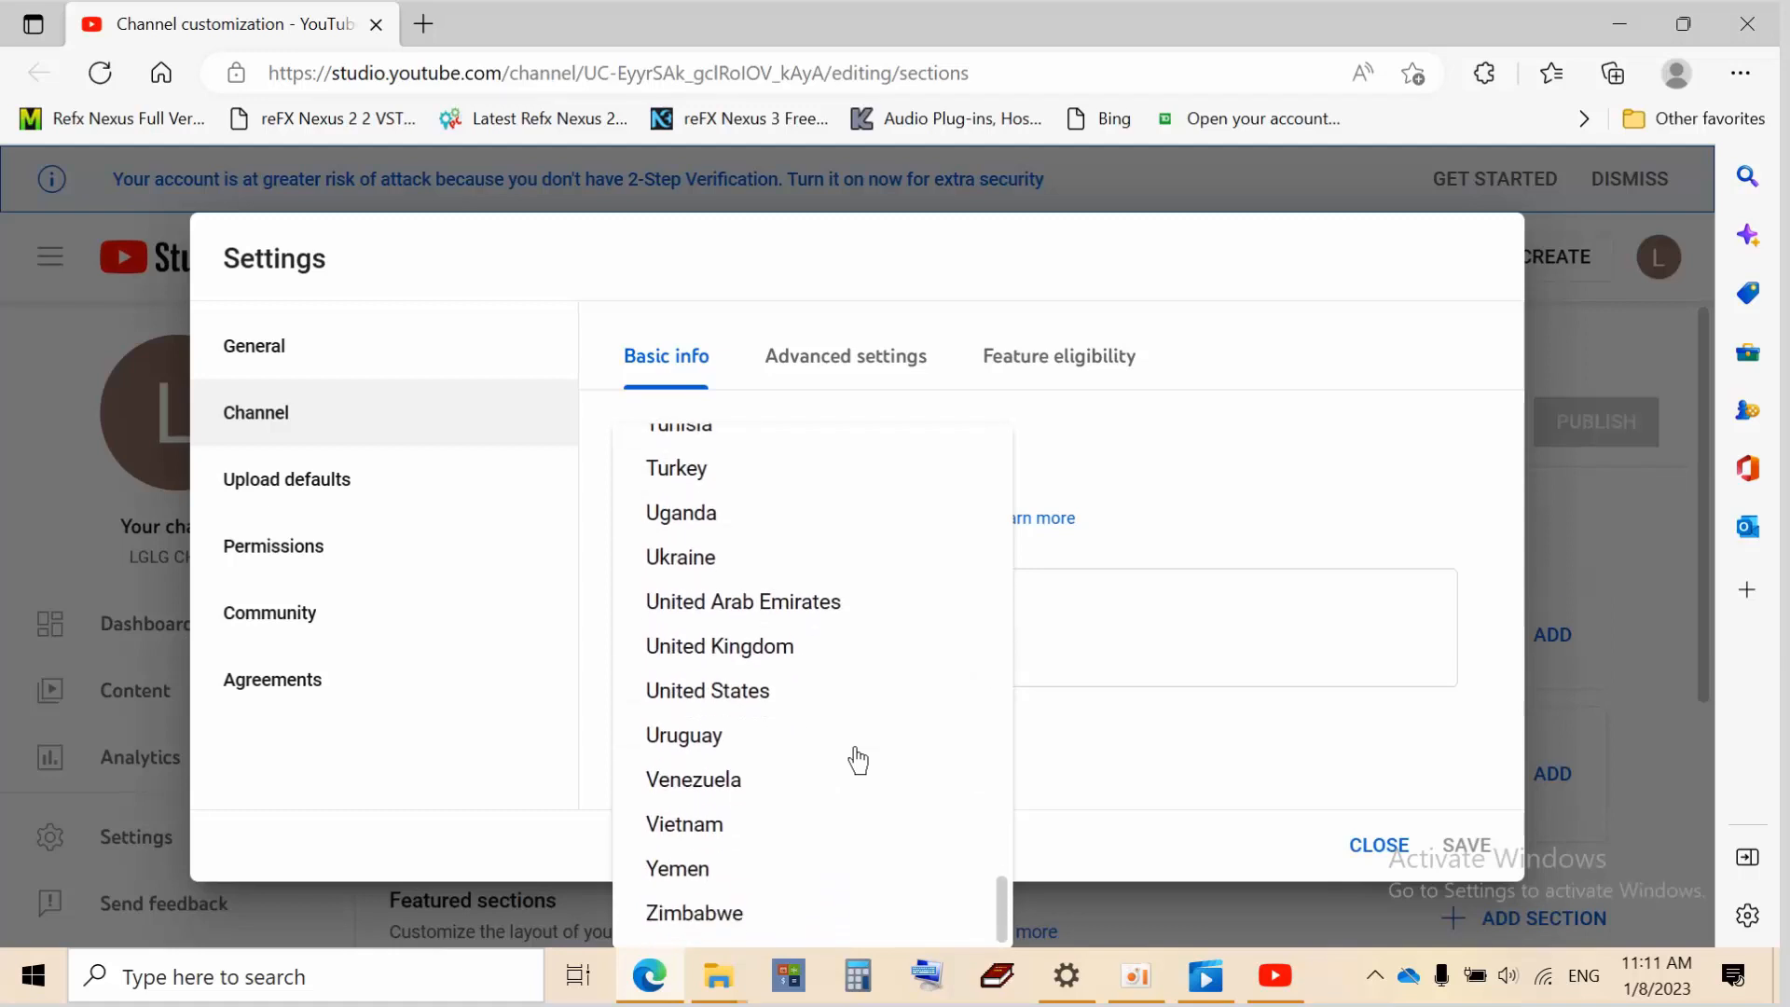
{"action": "scroll", "coordinate": [857, 760], "scroll_direction": "up", "scroll_amount": 20}
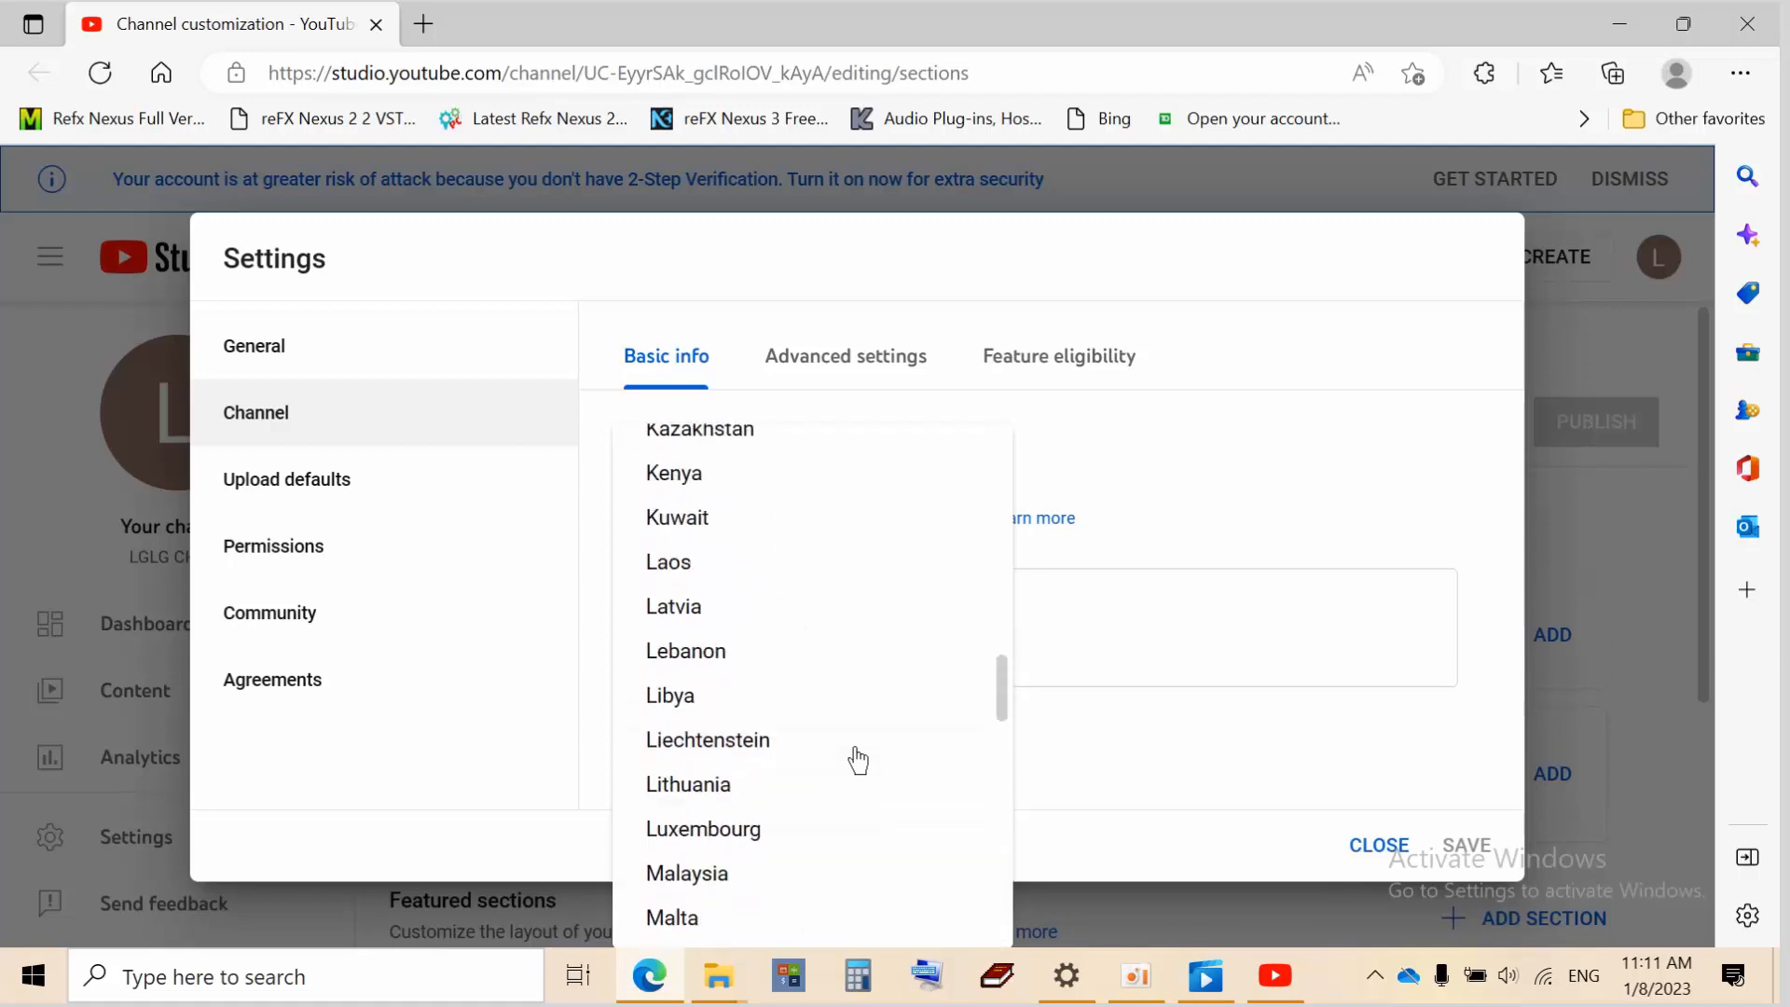
{"action": "scroll", "coordinate": [858, 760], "scroll_direction": "up", "scroll_amount": 9}
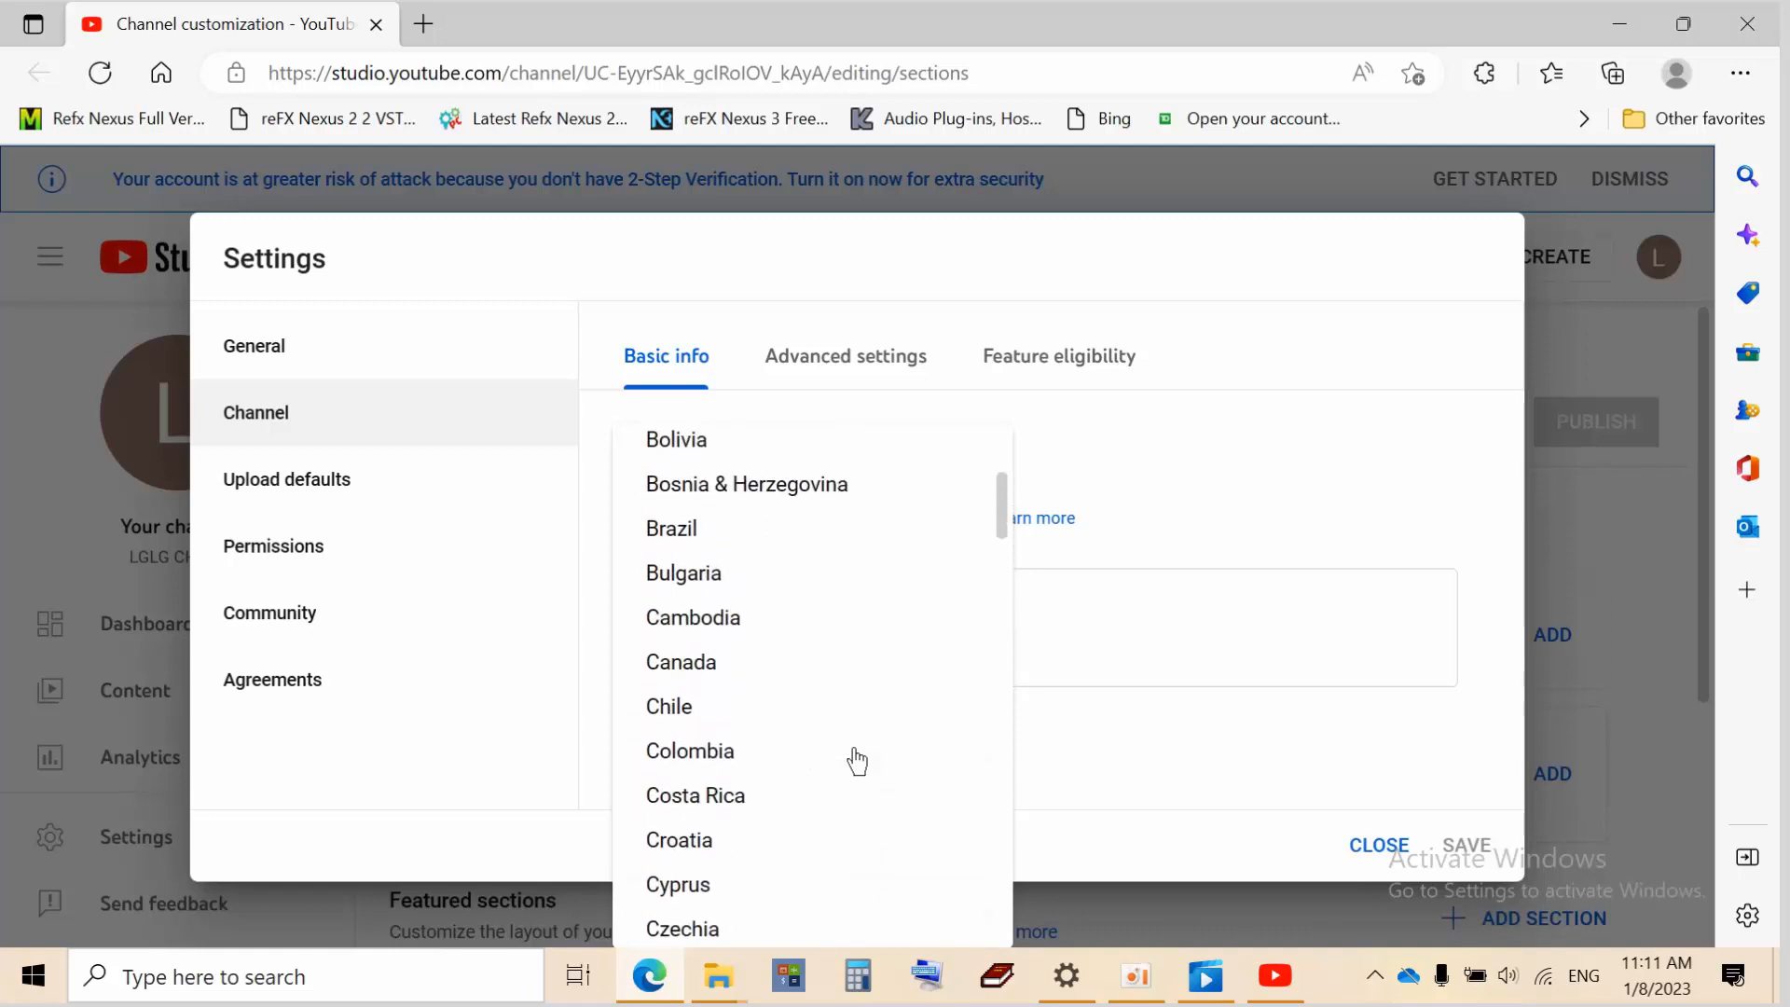
{"action": "left_click", "coordinate": [770, 621]}
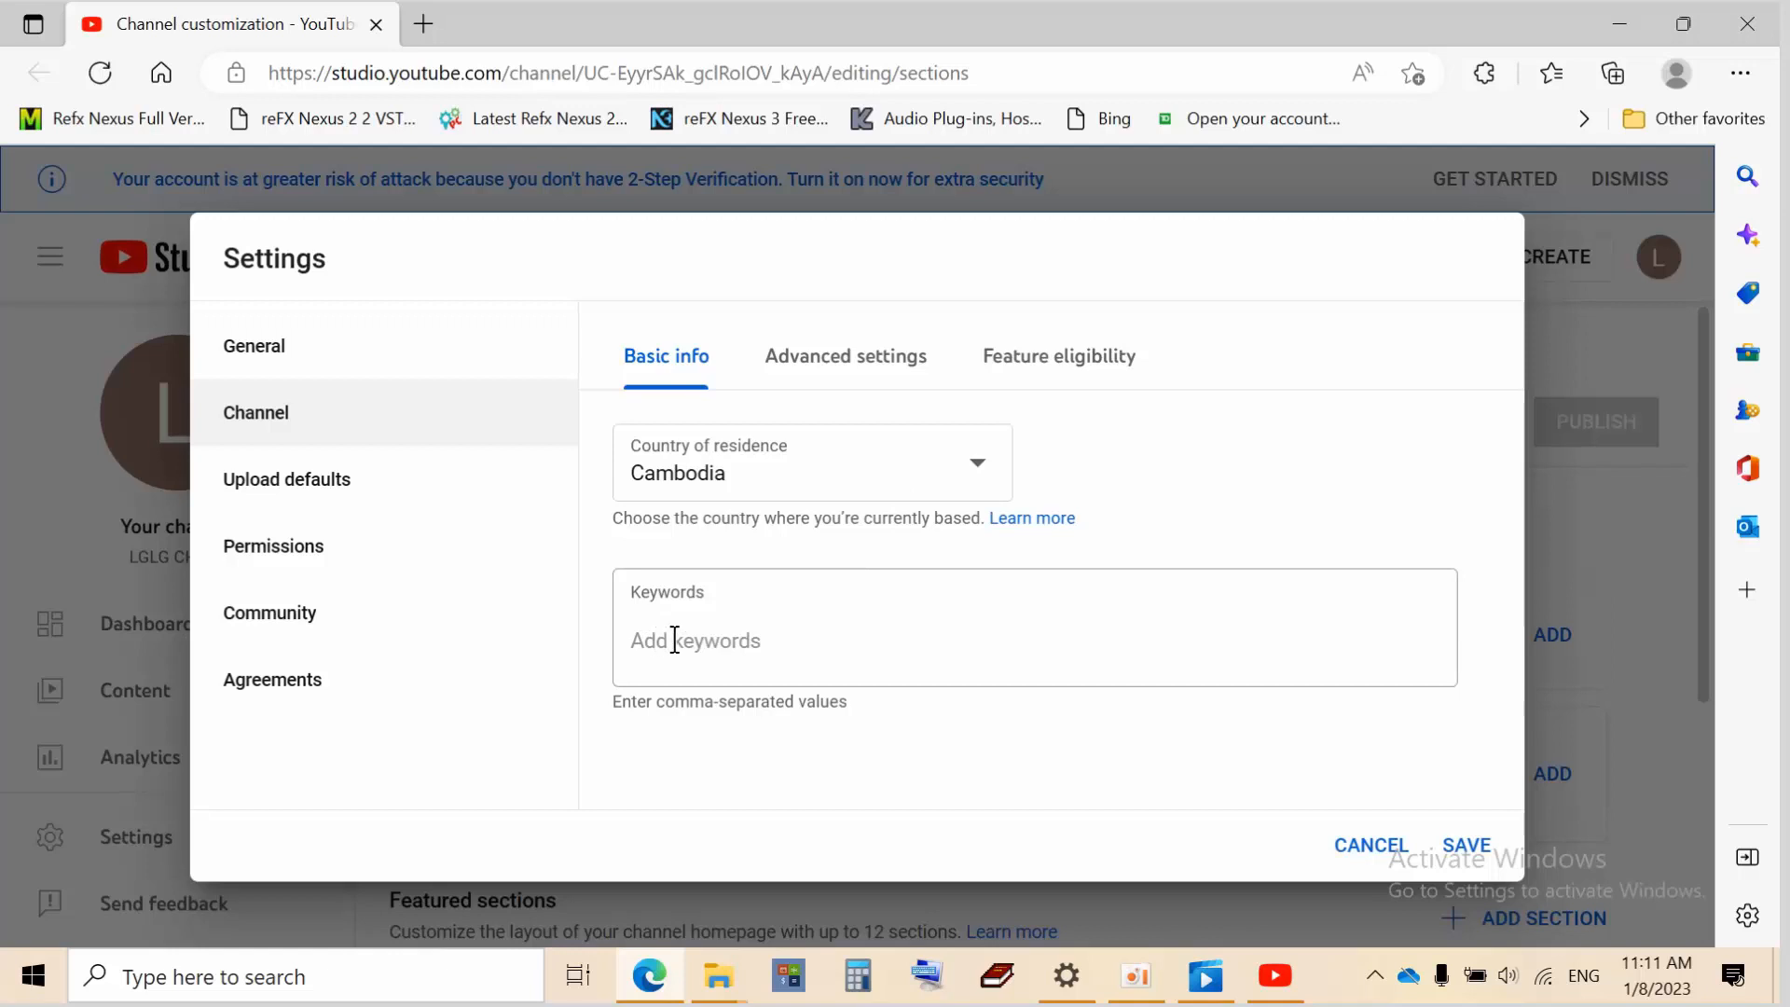
Enter 'Pleng Rec' as a channel keyword, then switch to the Advanced settings tab
{"action": "left_click", "coordinate": [674, 640]}
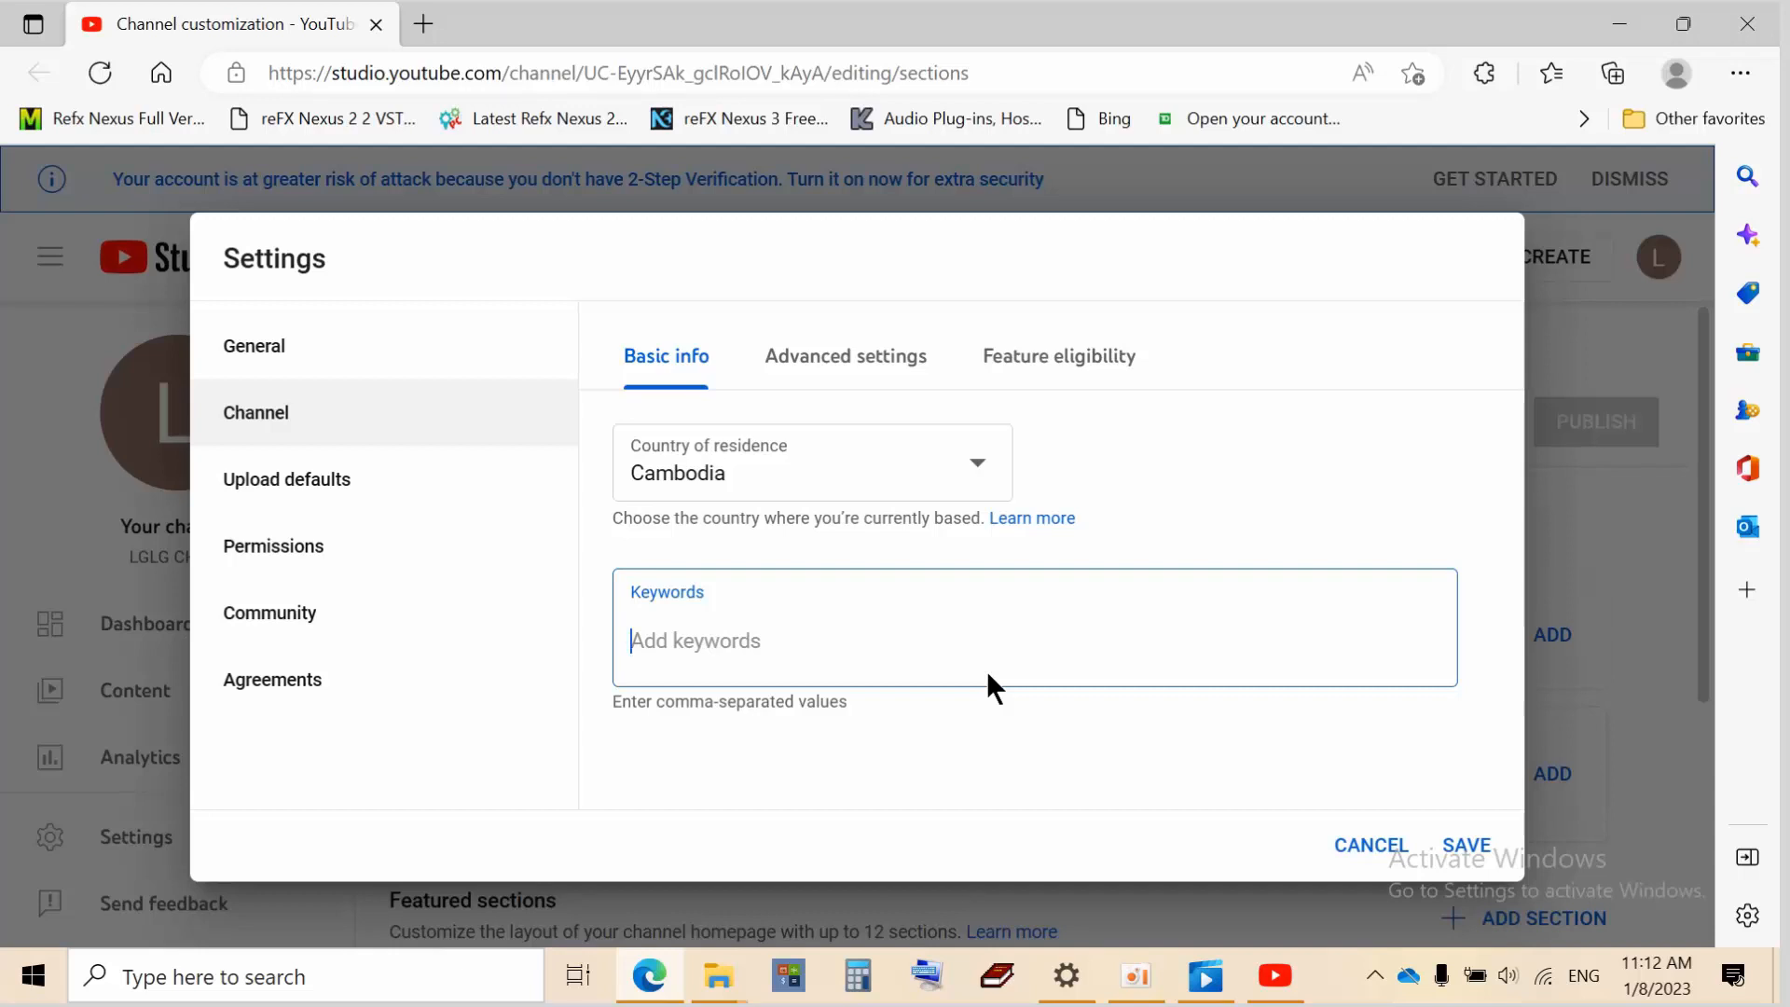
{"action": "type", "text": "Ple"}
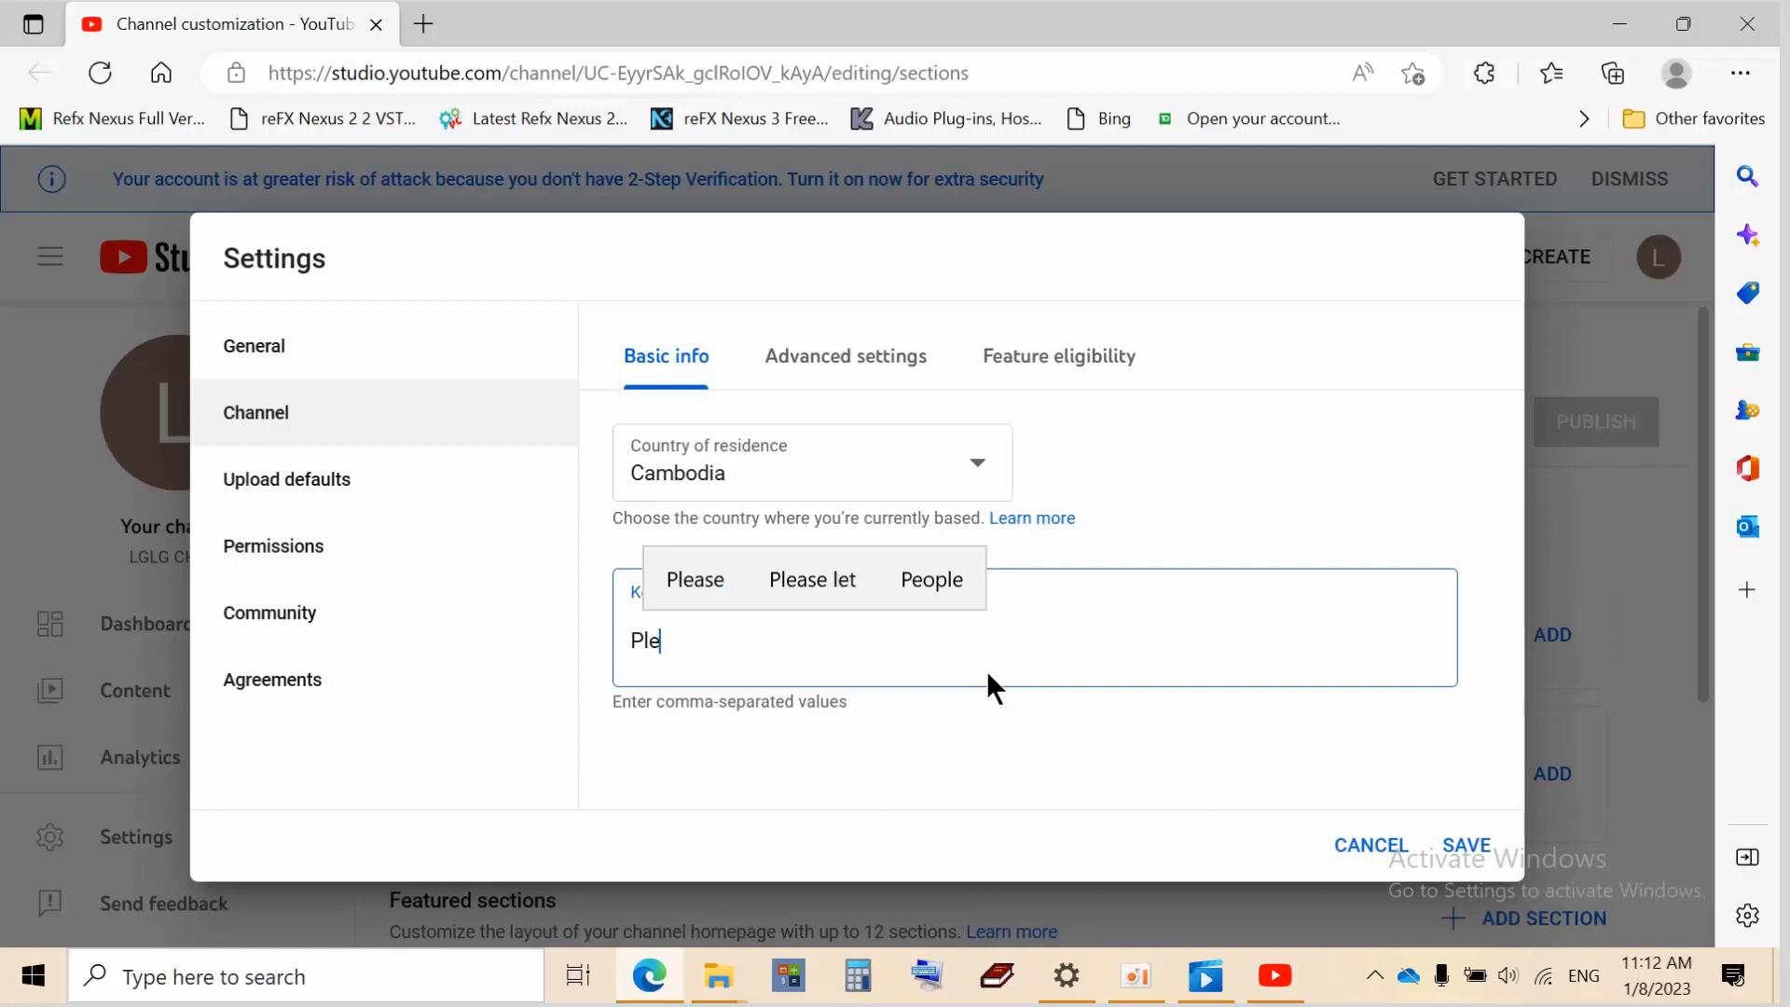
{"action": "type", "text": "ng "}
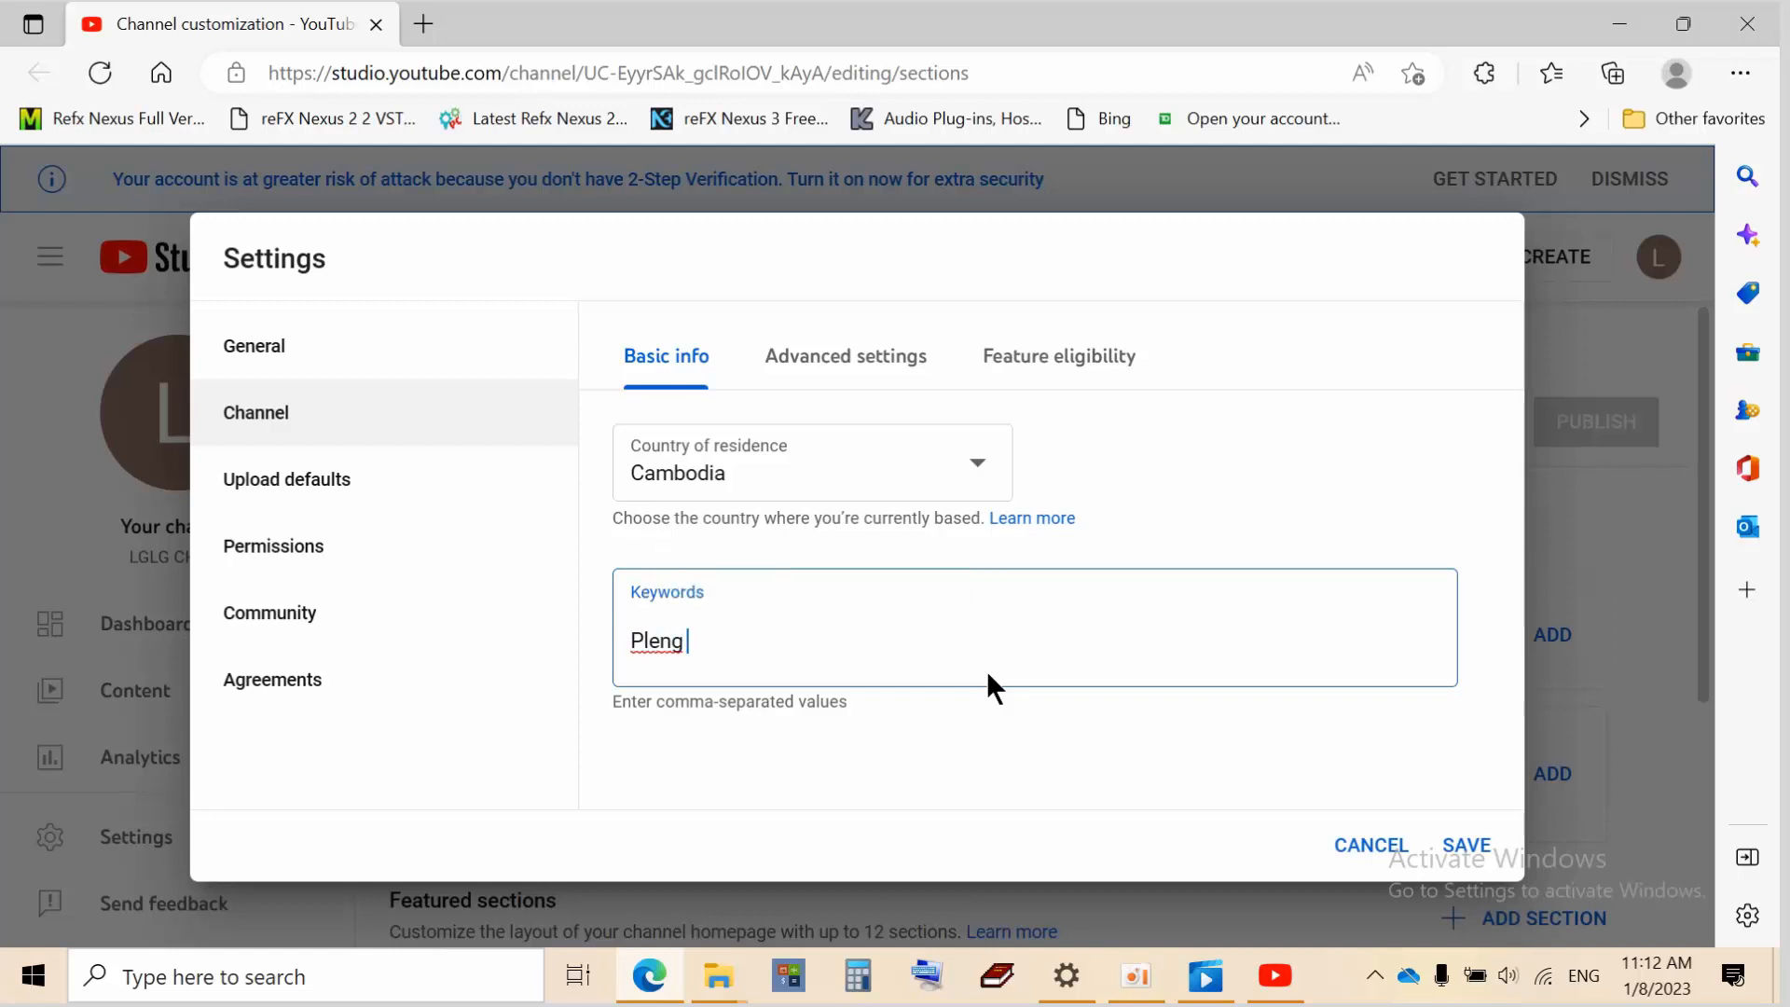
{"action": "type", "text": "reco"}
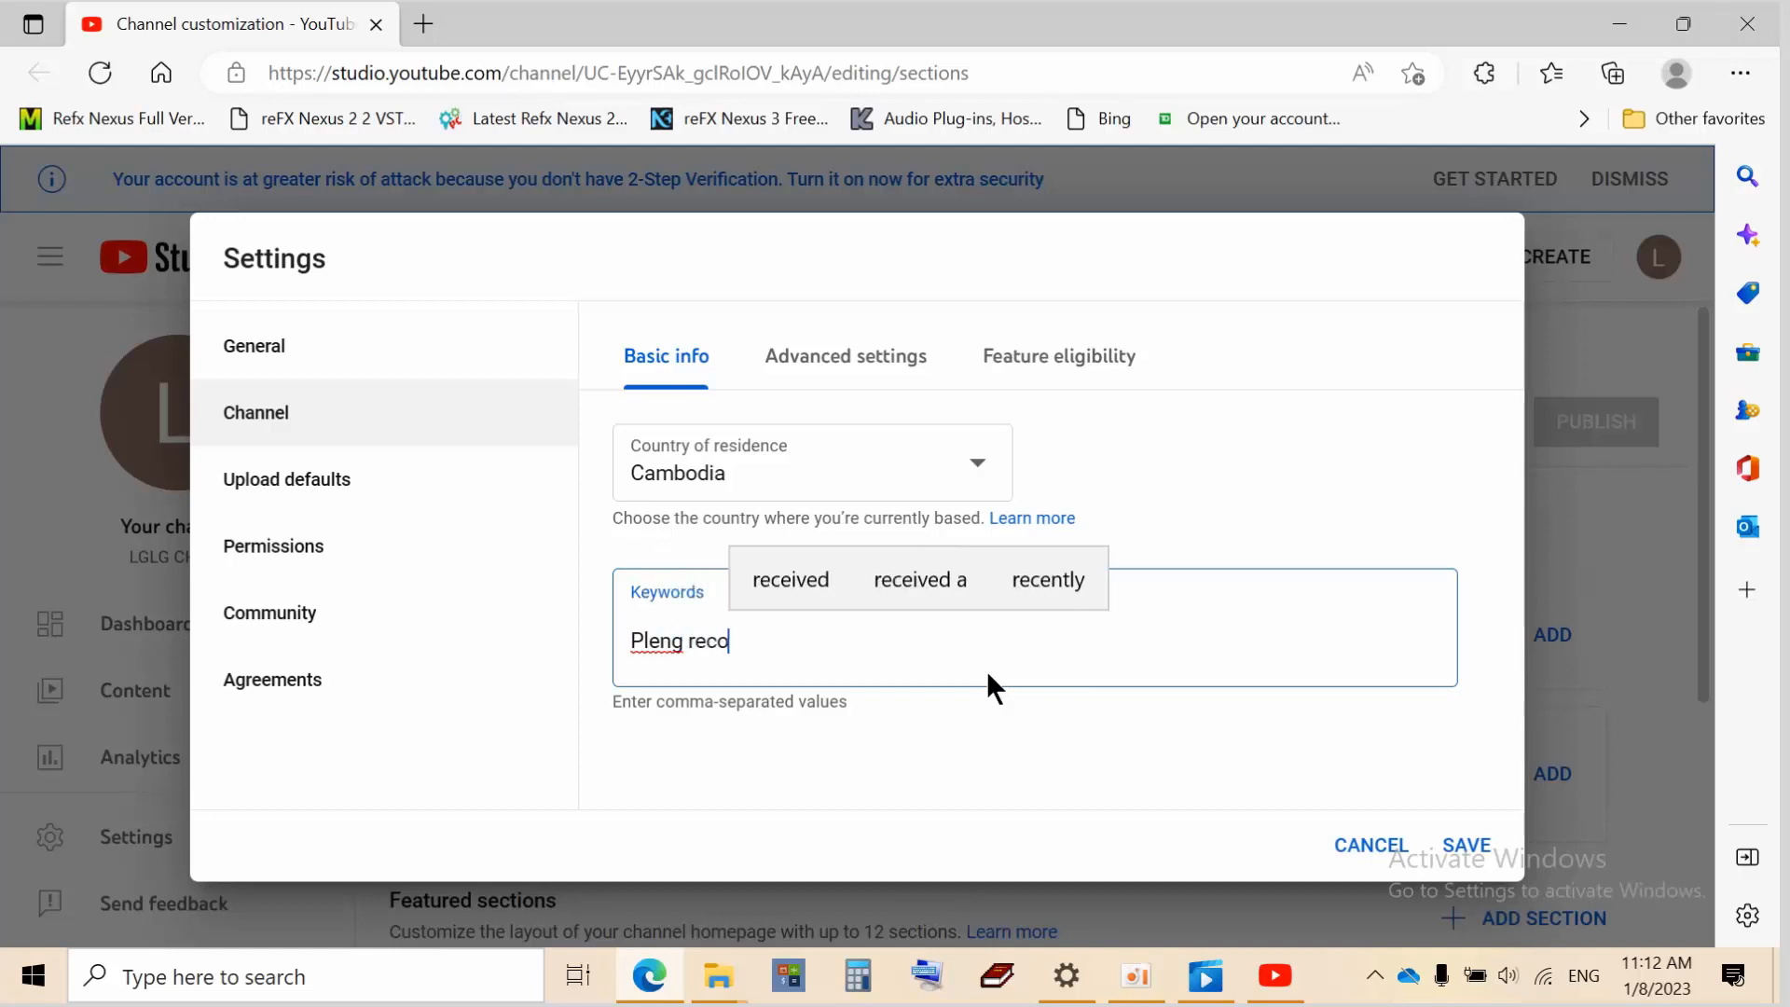
{"action": "type", "text": "r"}
{"action": "key", "text": "BackSpace"}
{"action": "key", "text": "BackSpace"}
{"action": "key", "text": "BackSpace"}
{"action": "key", "text": "BackSpace"}
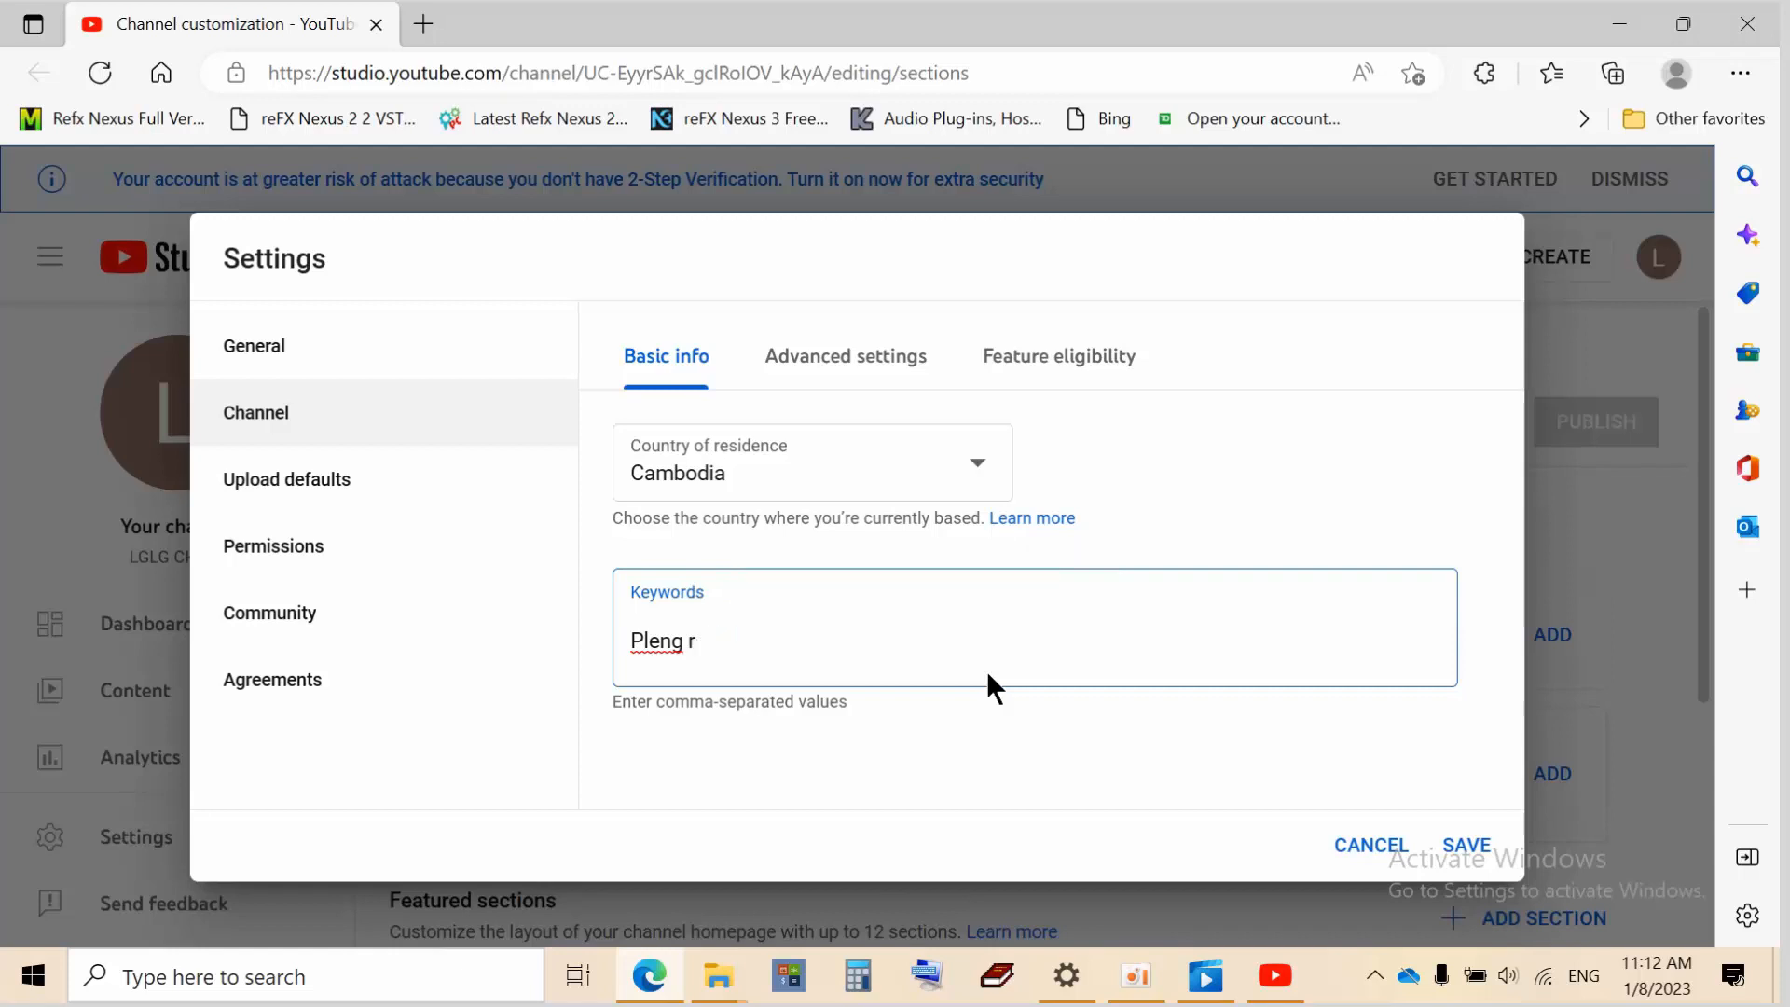
{"action": "key", "text": "BackSpace"}
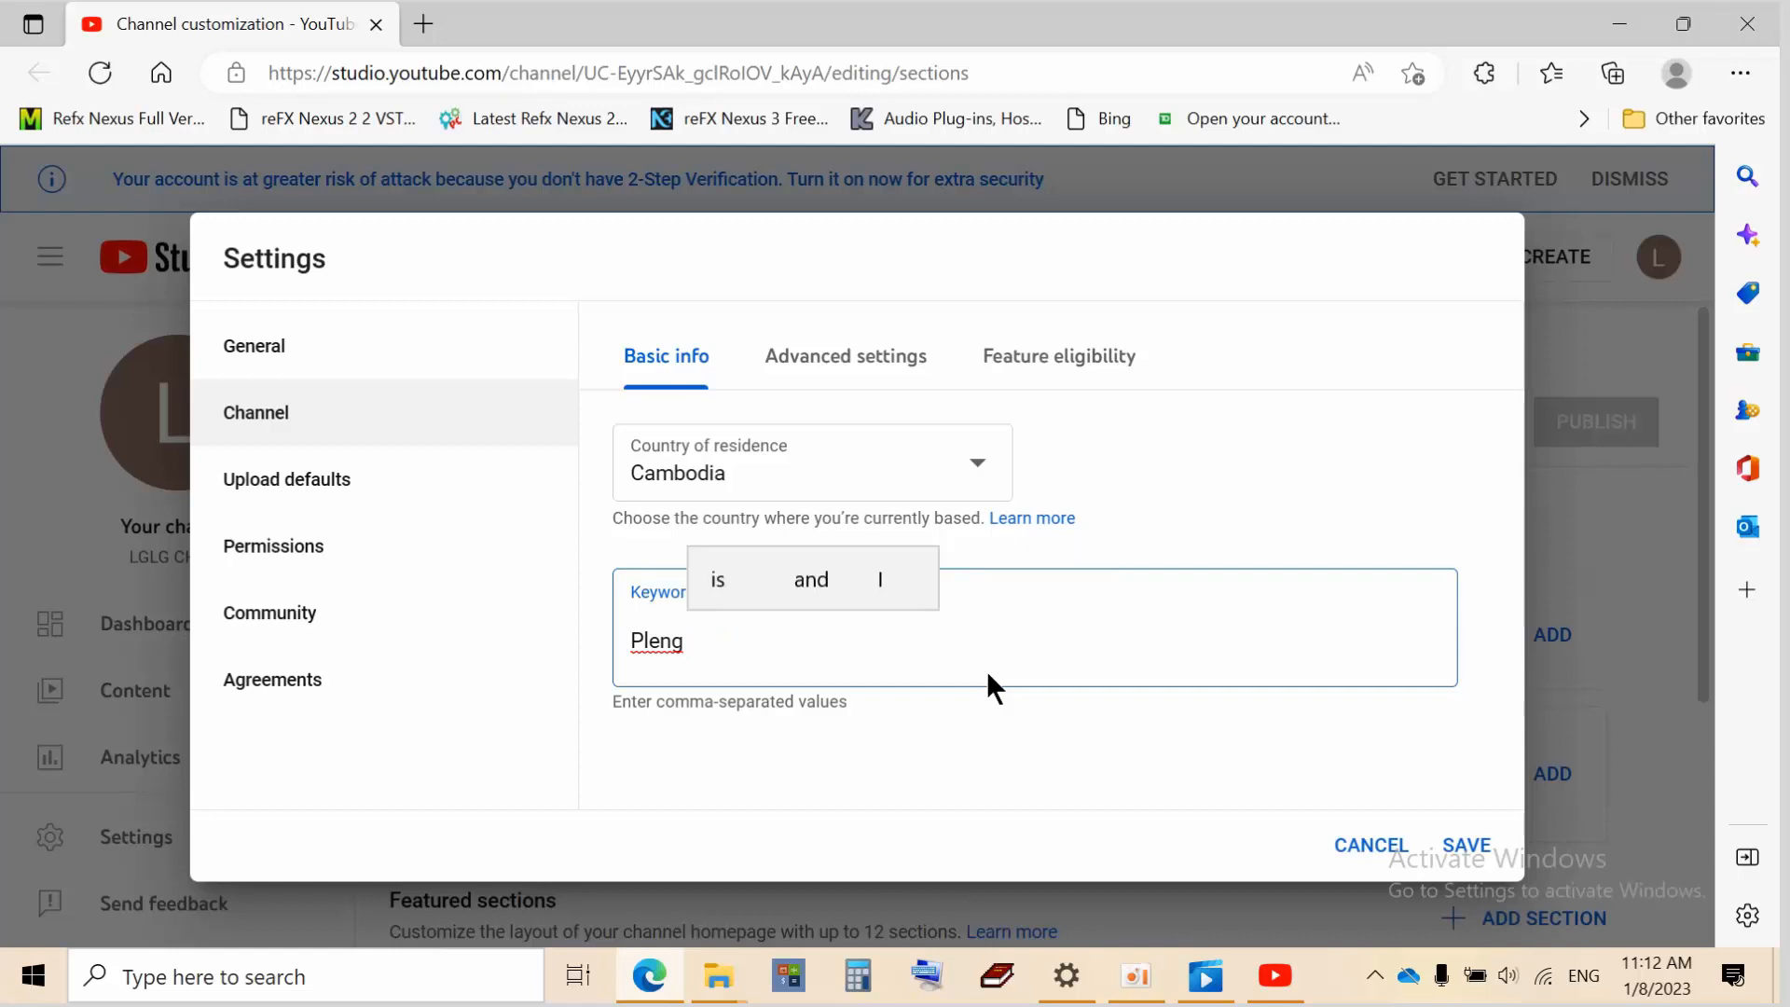
{"action": "type", "text": "Rec"}
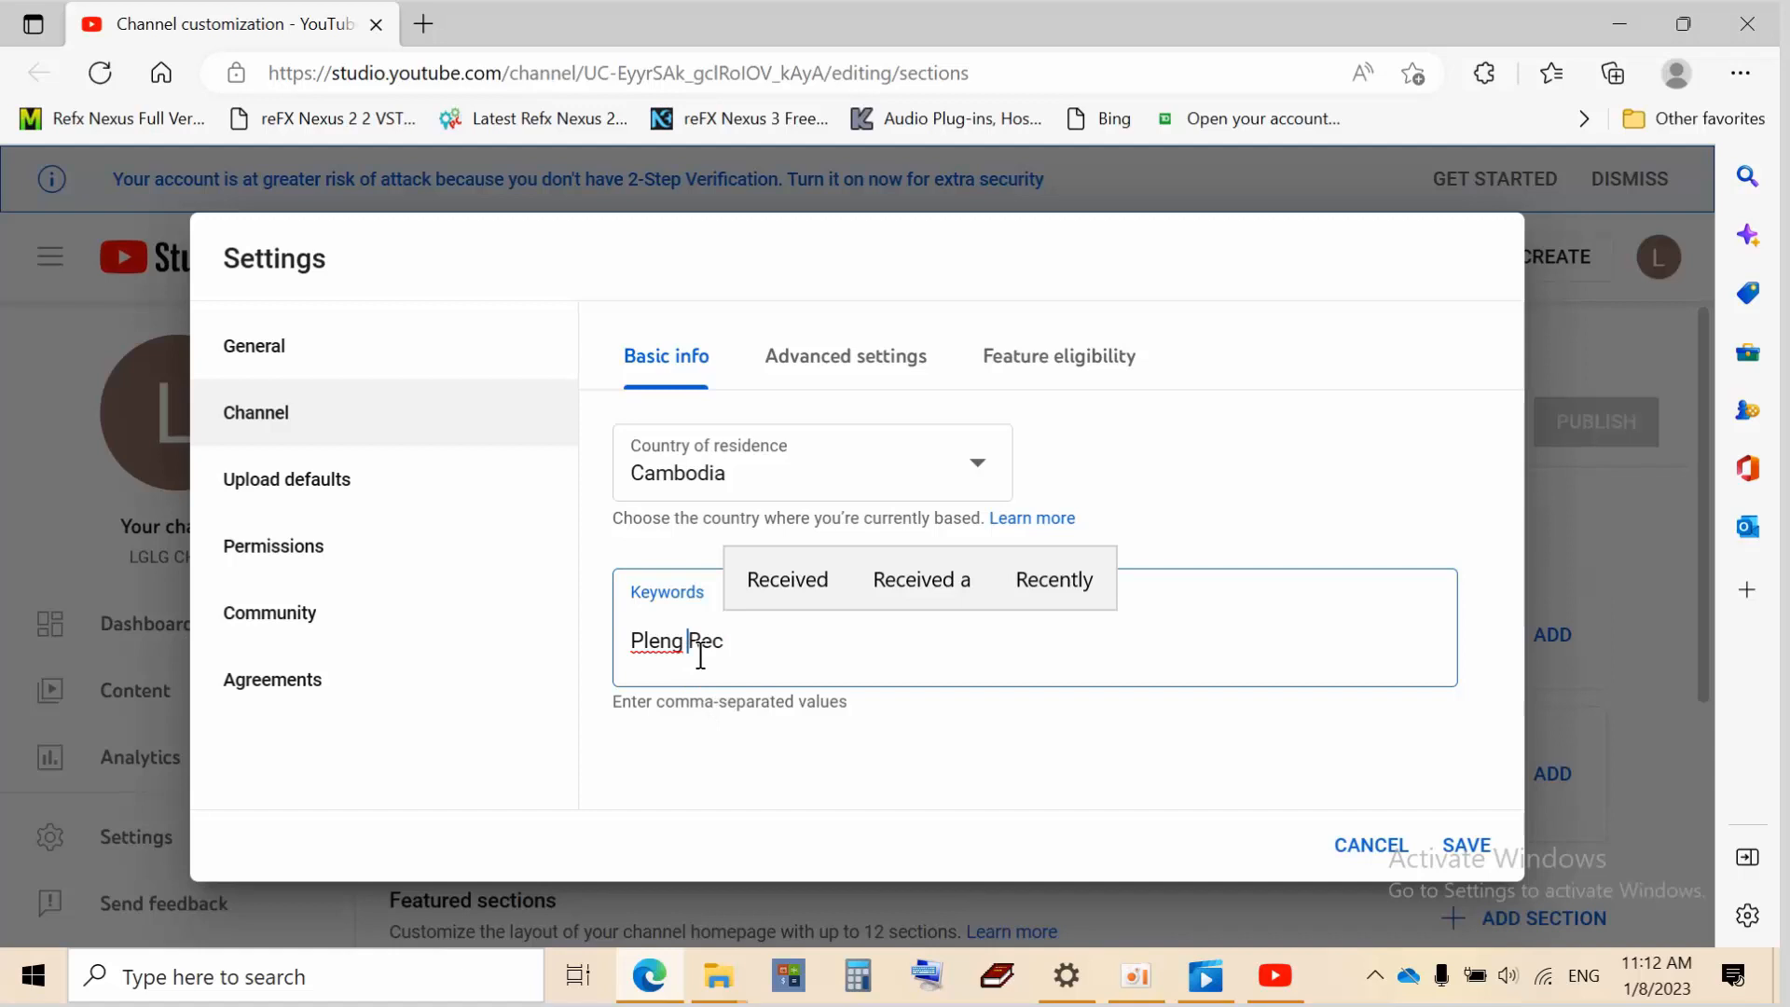
{"action": "left_click", "coordinate": [859, 371]}
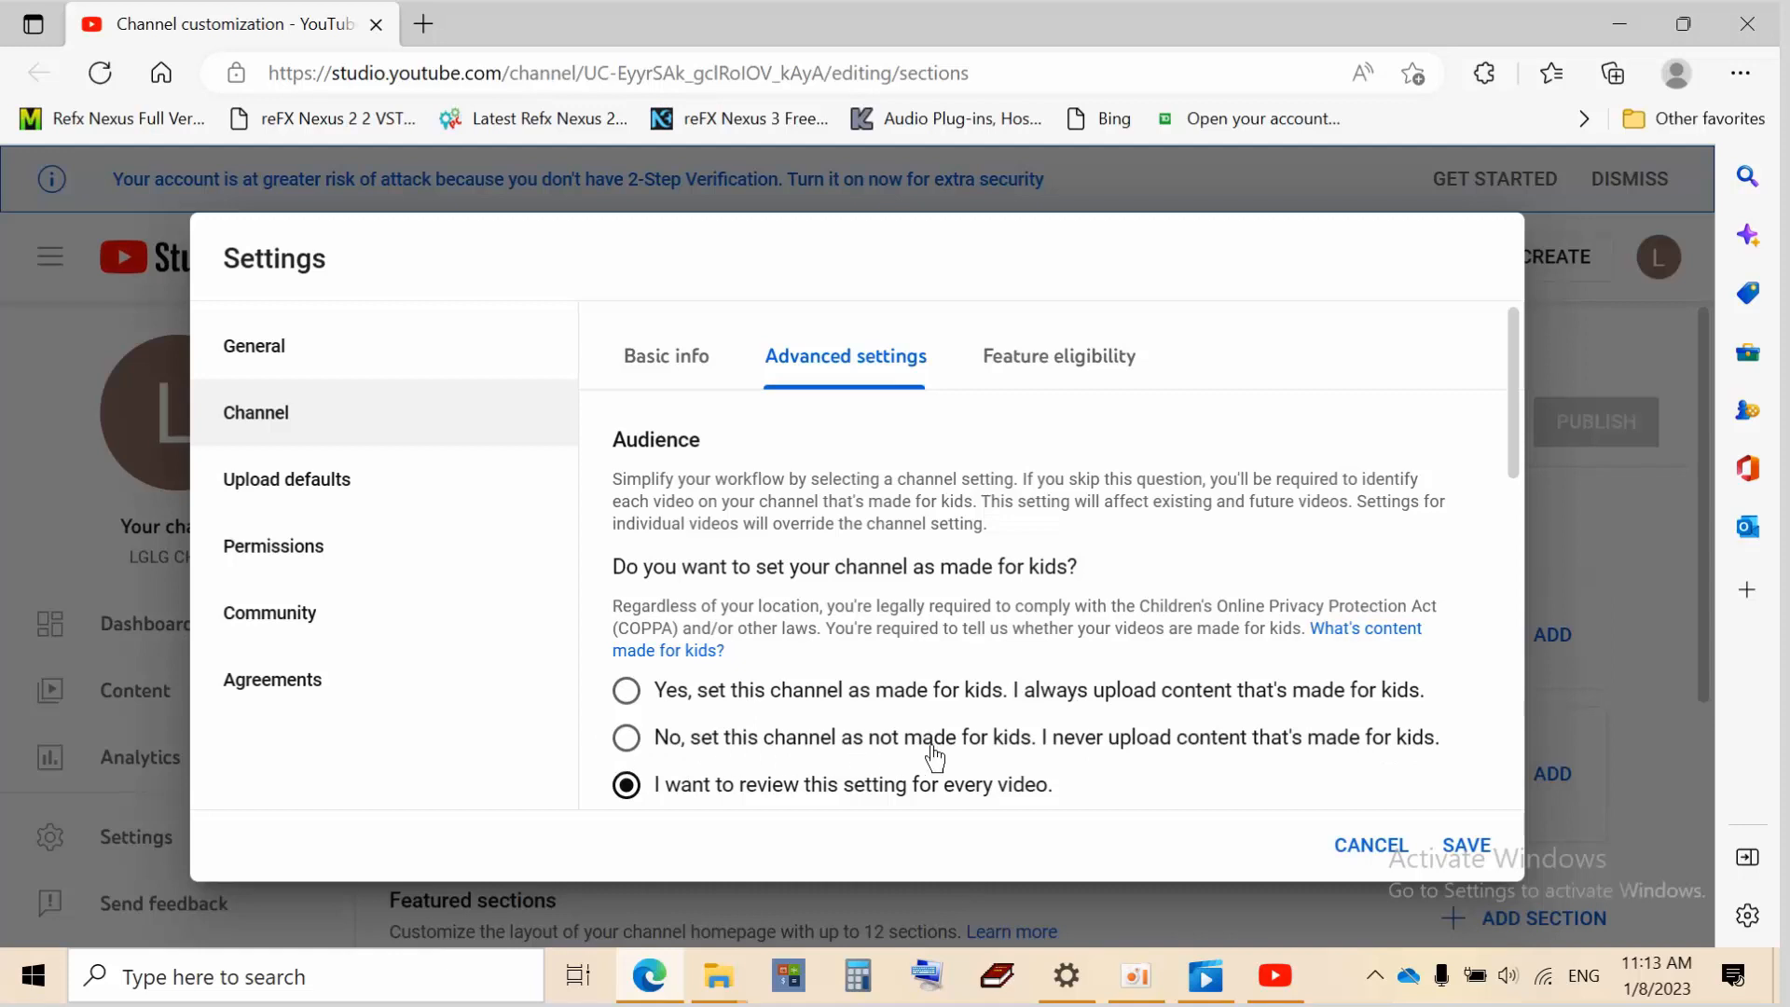
Look over the advanced audience options, then open the Feature eligibility tab
{"action": "scroll", "coordinate": [927, 743], "scroll_direction": "down", "scroll_amount": 4}
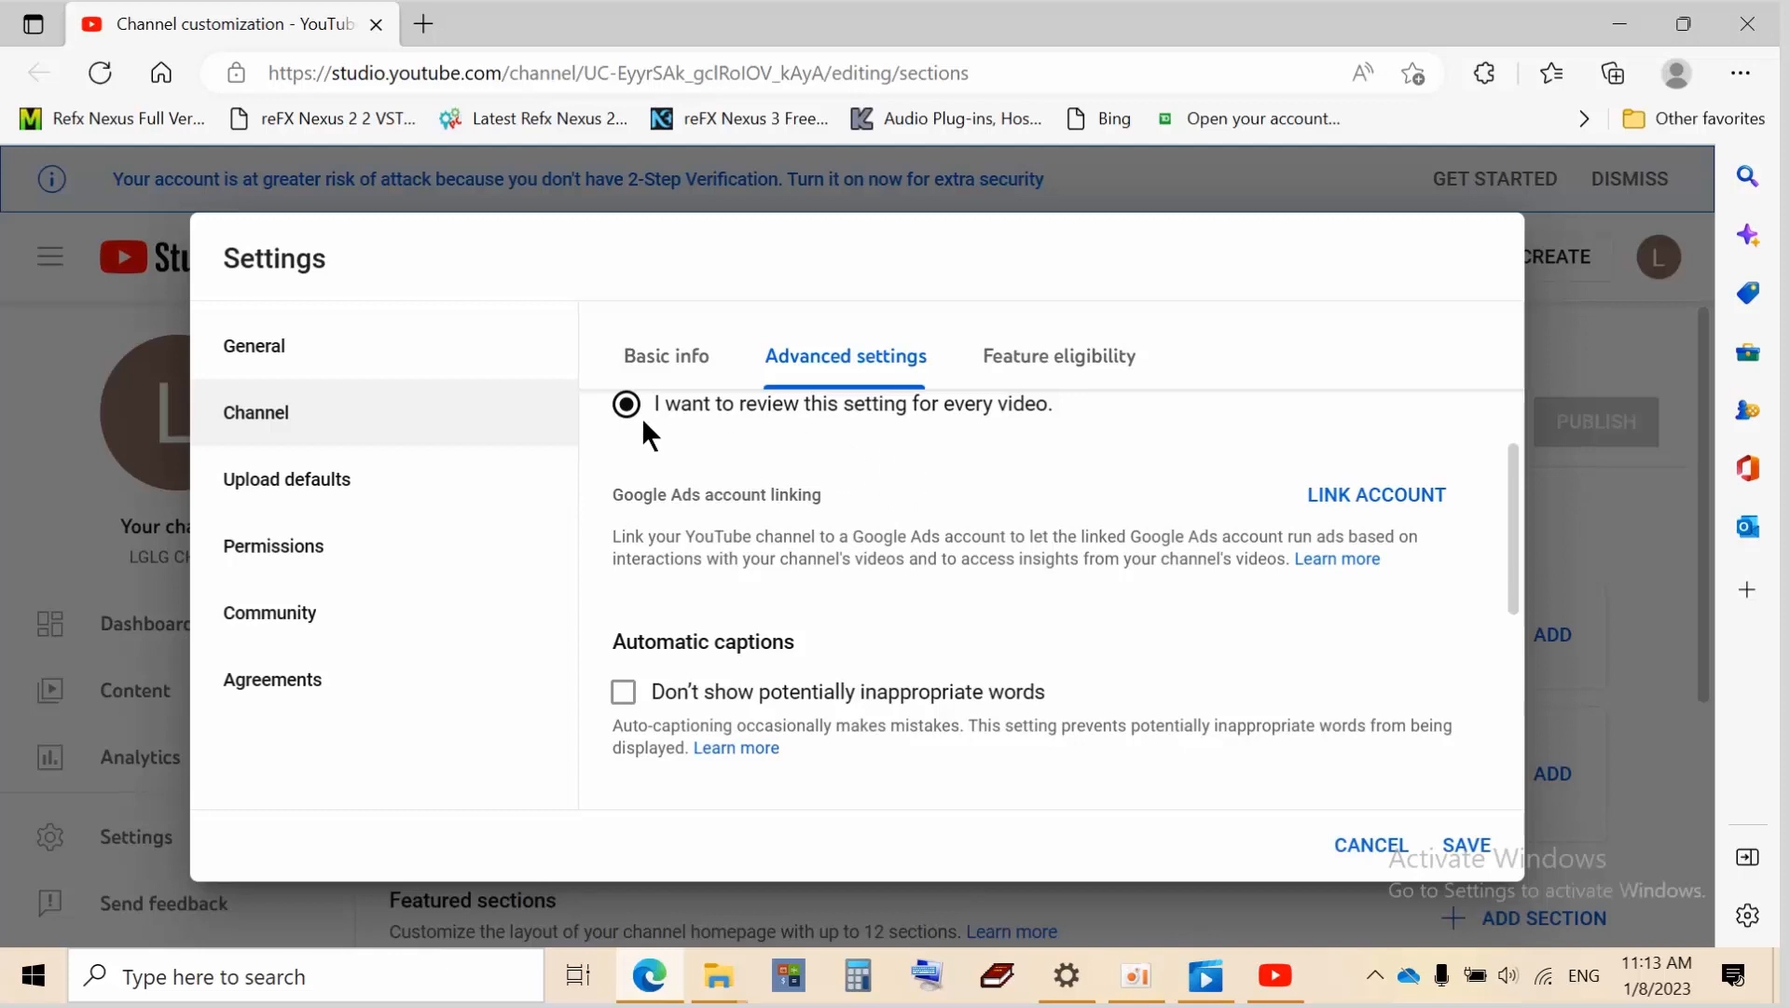
{"action": "scroll", "coordinate": [772, 489], "scroll_direction": "down", "scroll_amount": 5}
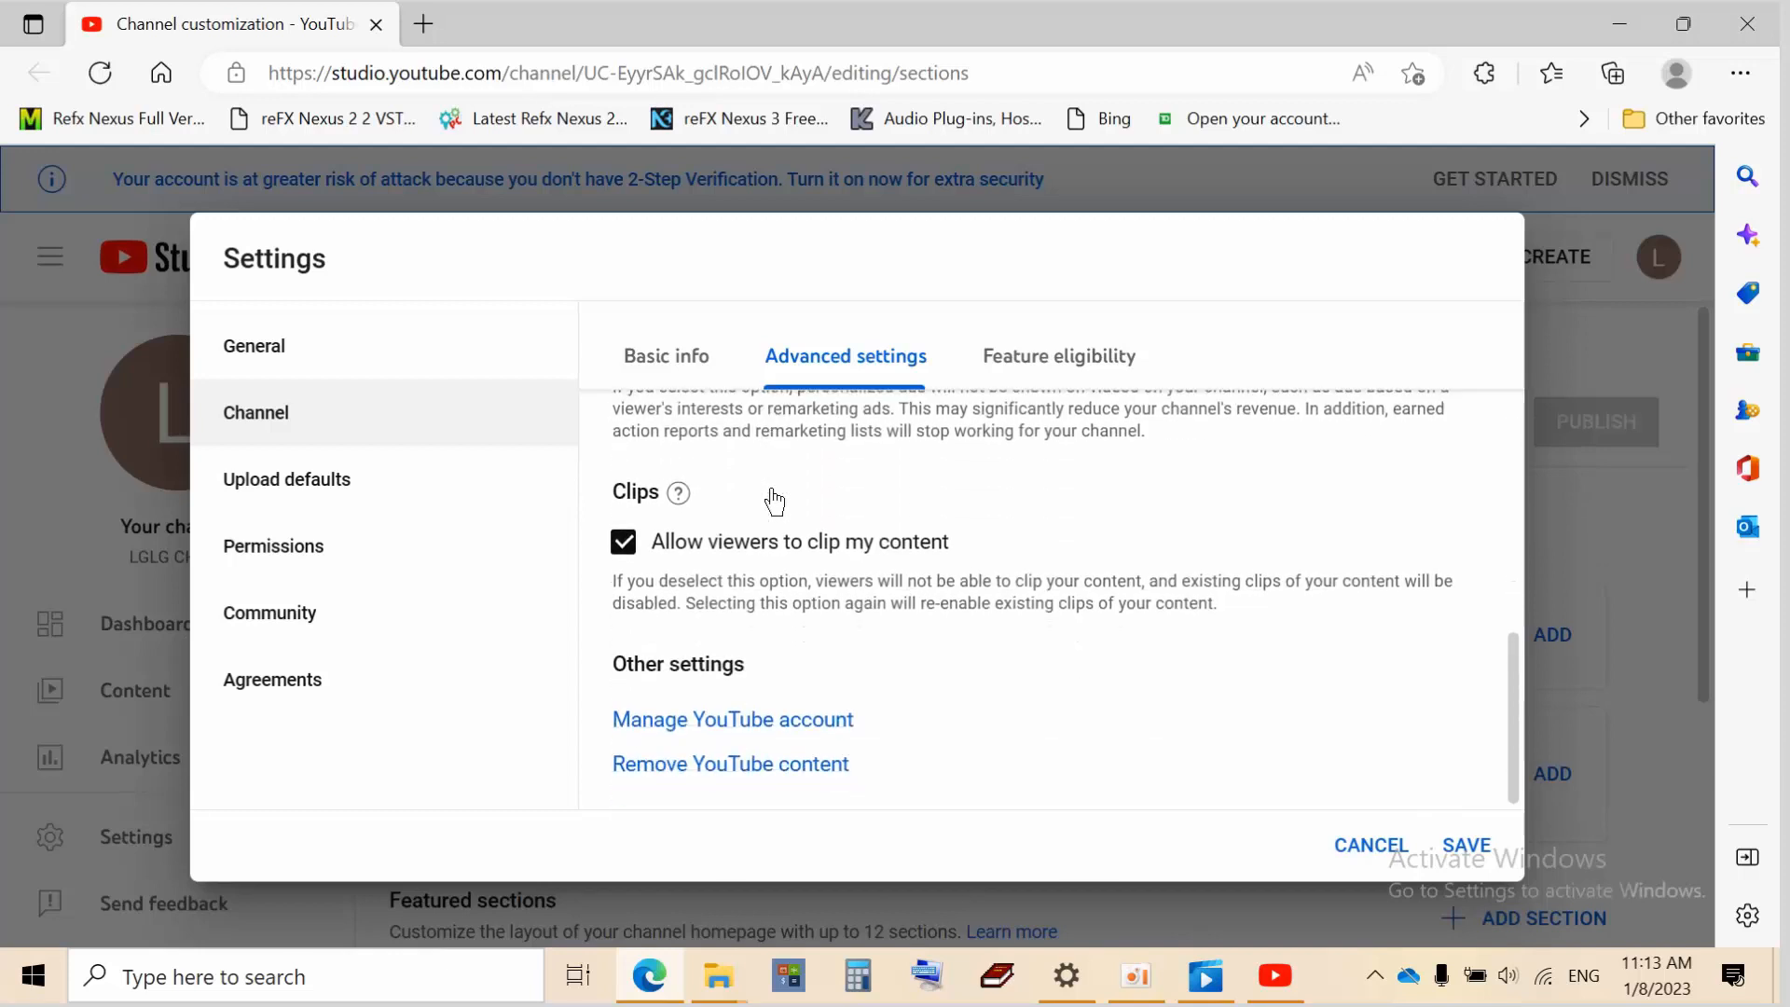
{"action": "scroll", "coordinate": [772, 494], "scroll_direction": "up", "scroll_amount": 10}
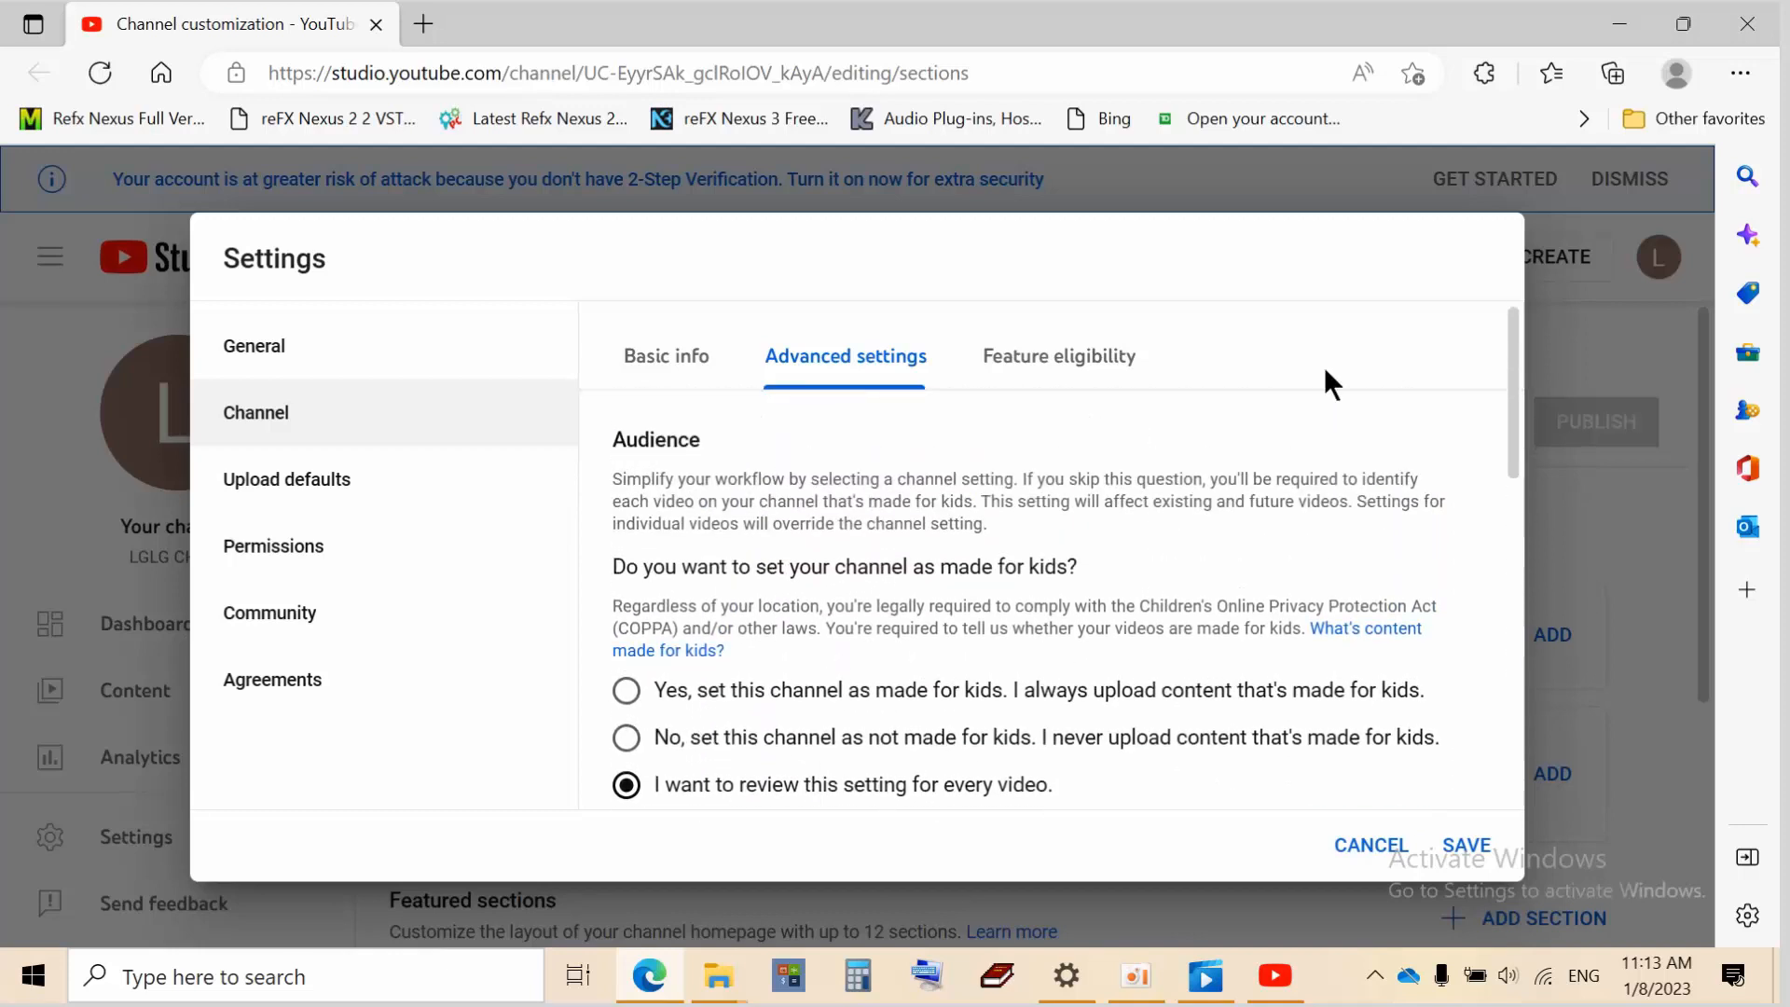
{"action": "left_click", "coordinate": [1042, 372]}
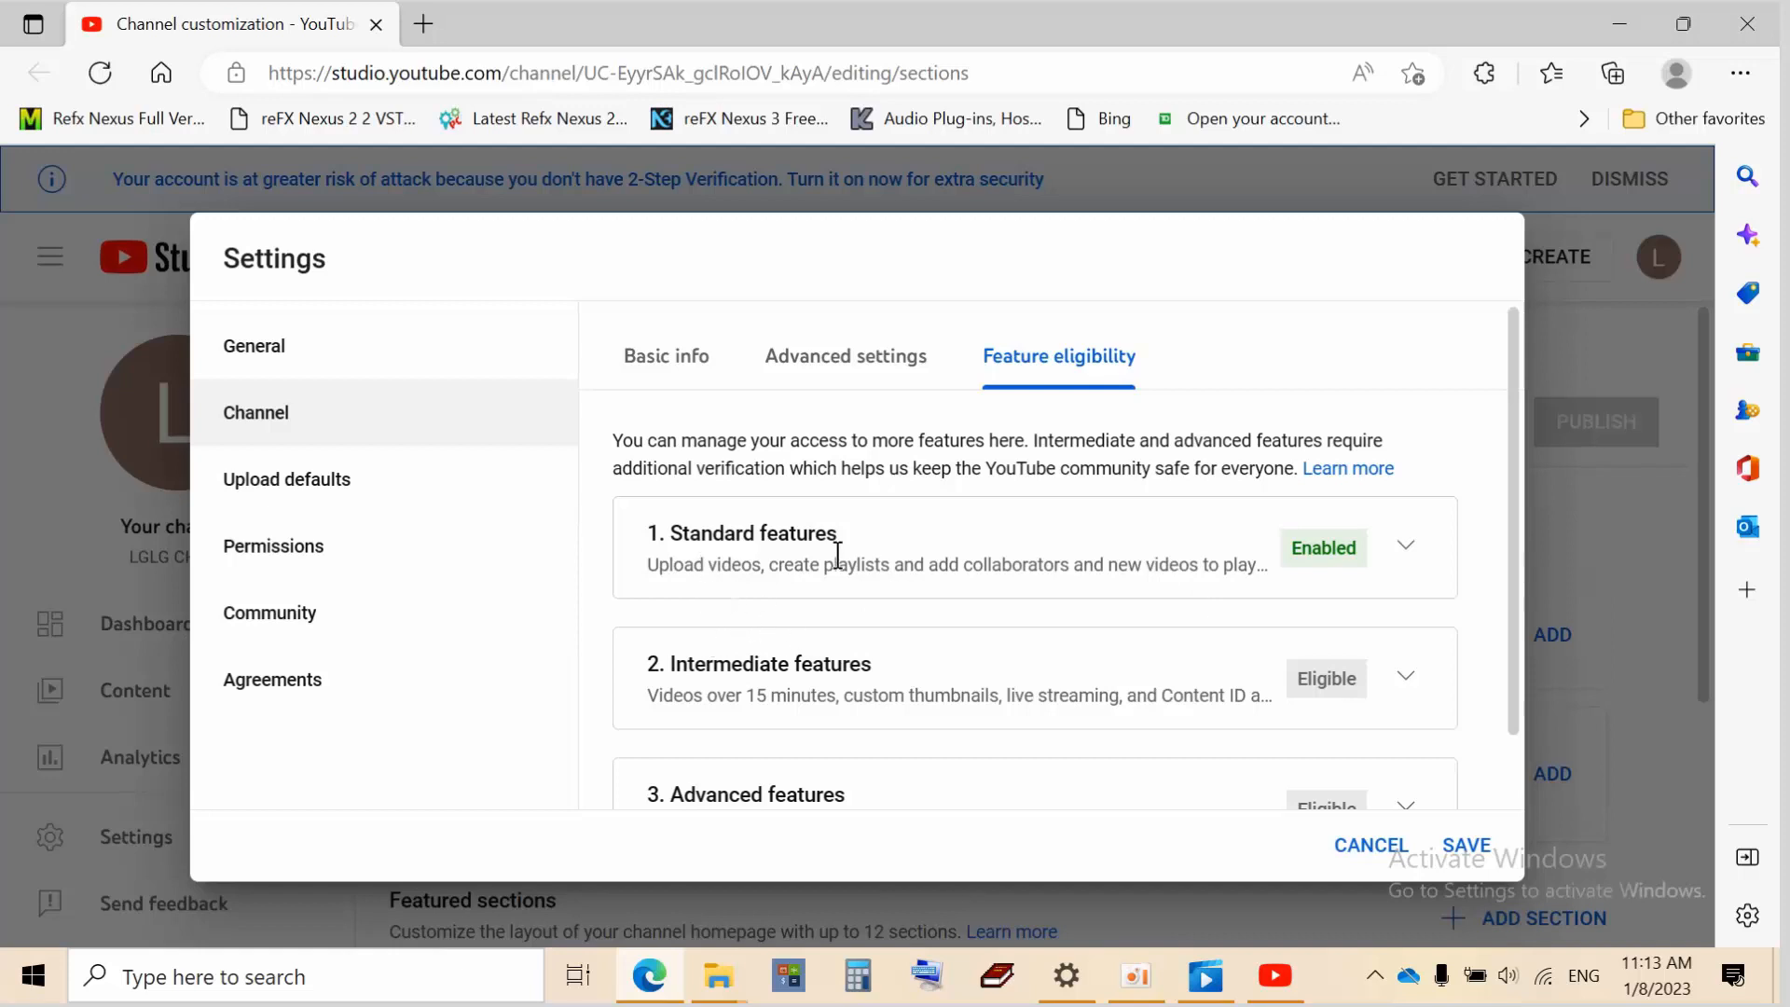
Expand the Standard and Advanced features cards and read their benefits and requirements
{"action": "left_click", "coordinate": [1408, 545]}
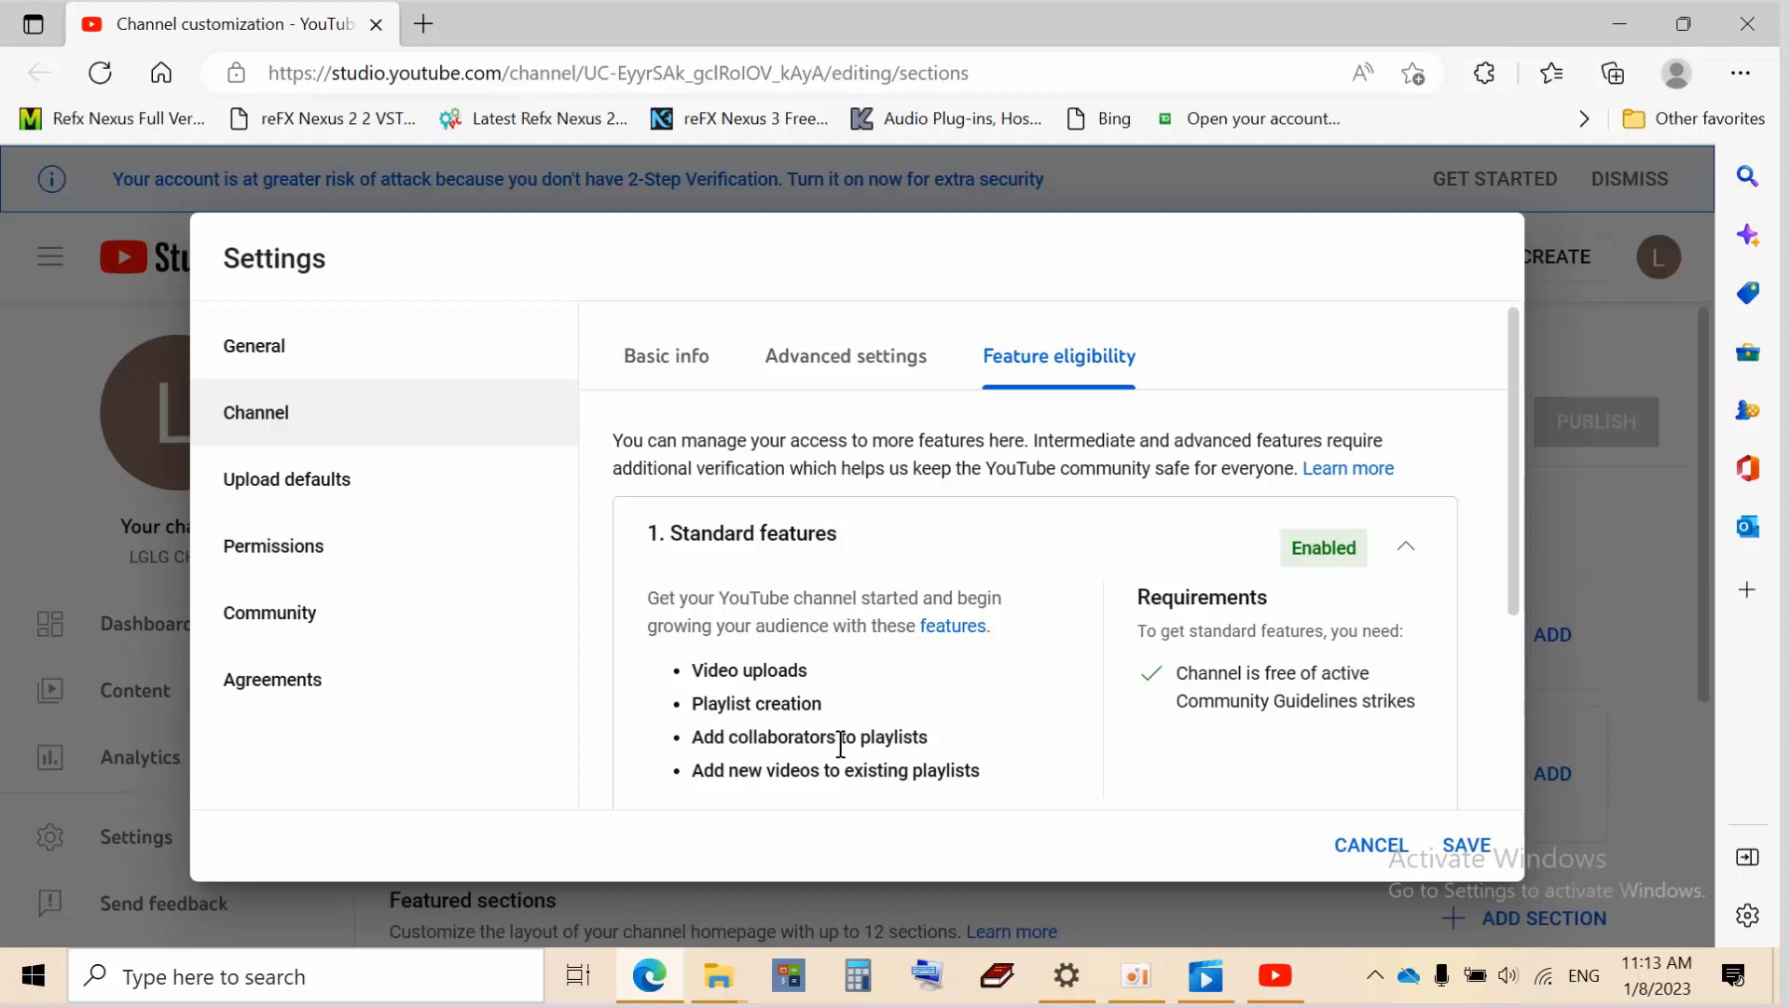
{"action": "scroll", "coordinate": [840, 744], "scroll_direction": "down", "scroll_amount": 3}
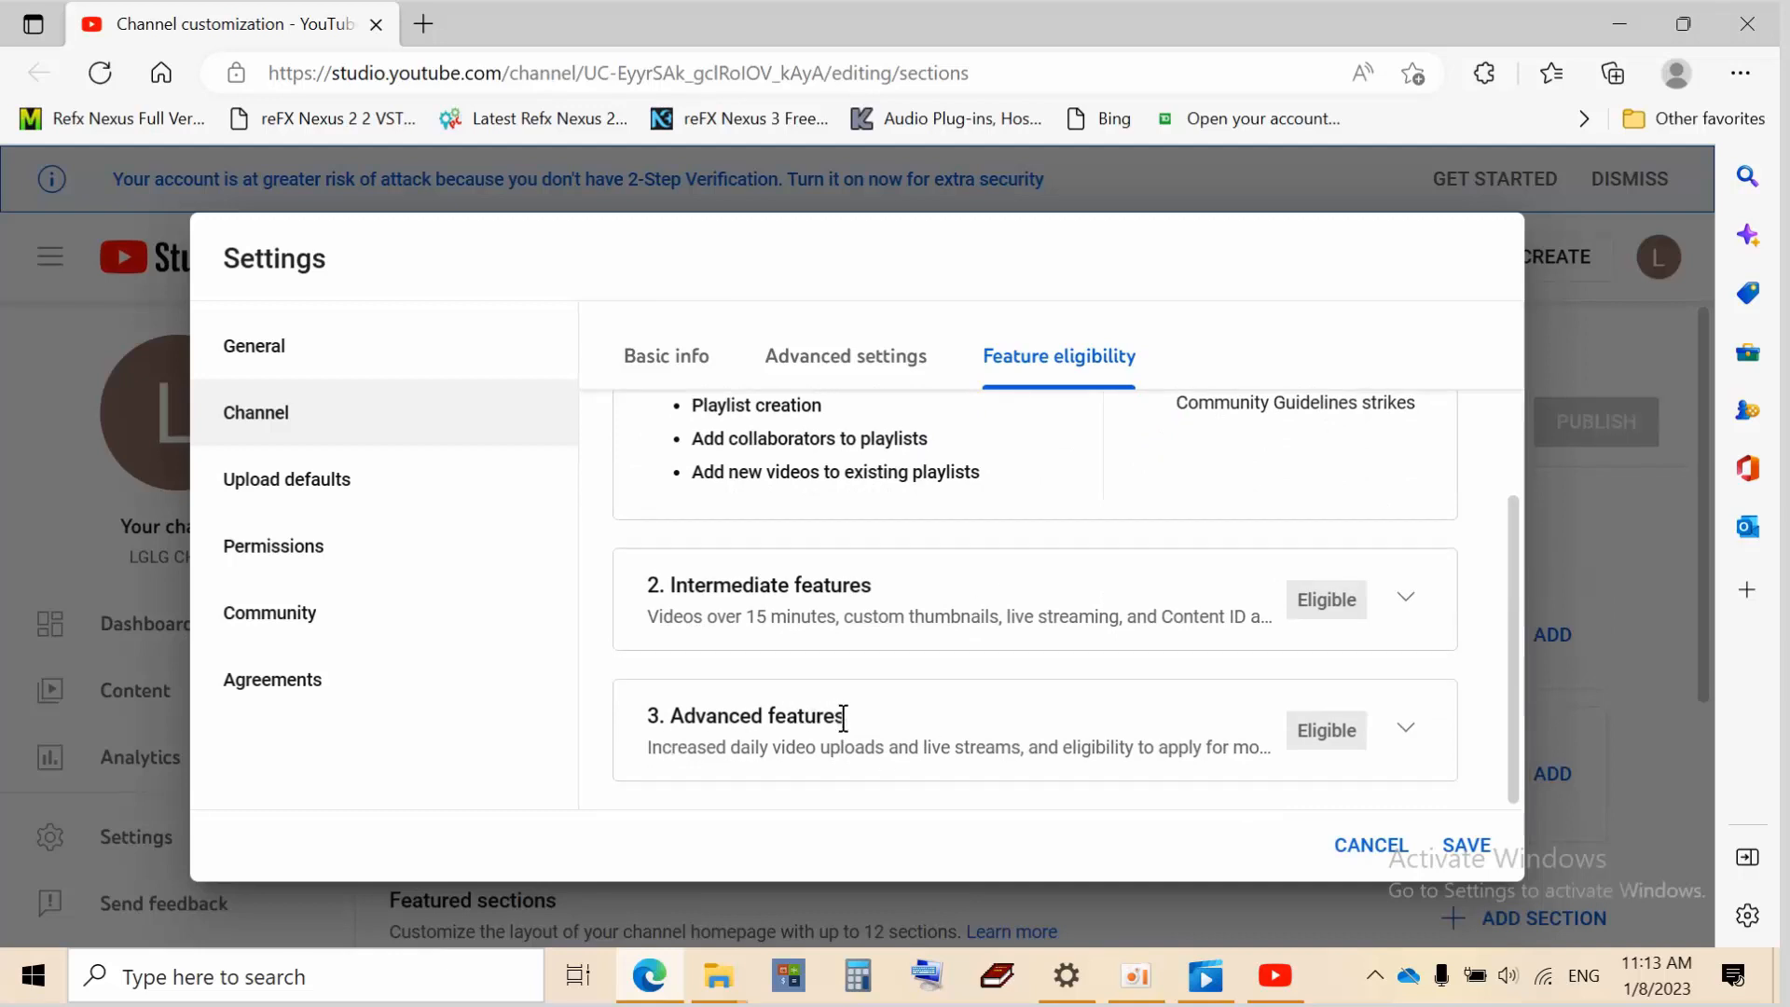
{"action": "left_click", "coordinate": [1406, 729]}
{"action": "scroll", "coordinate": [1118, 758], "scroll_direction": "down", "scroll_amount": 4}
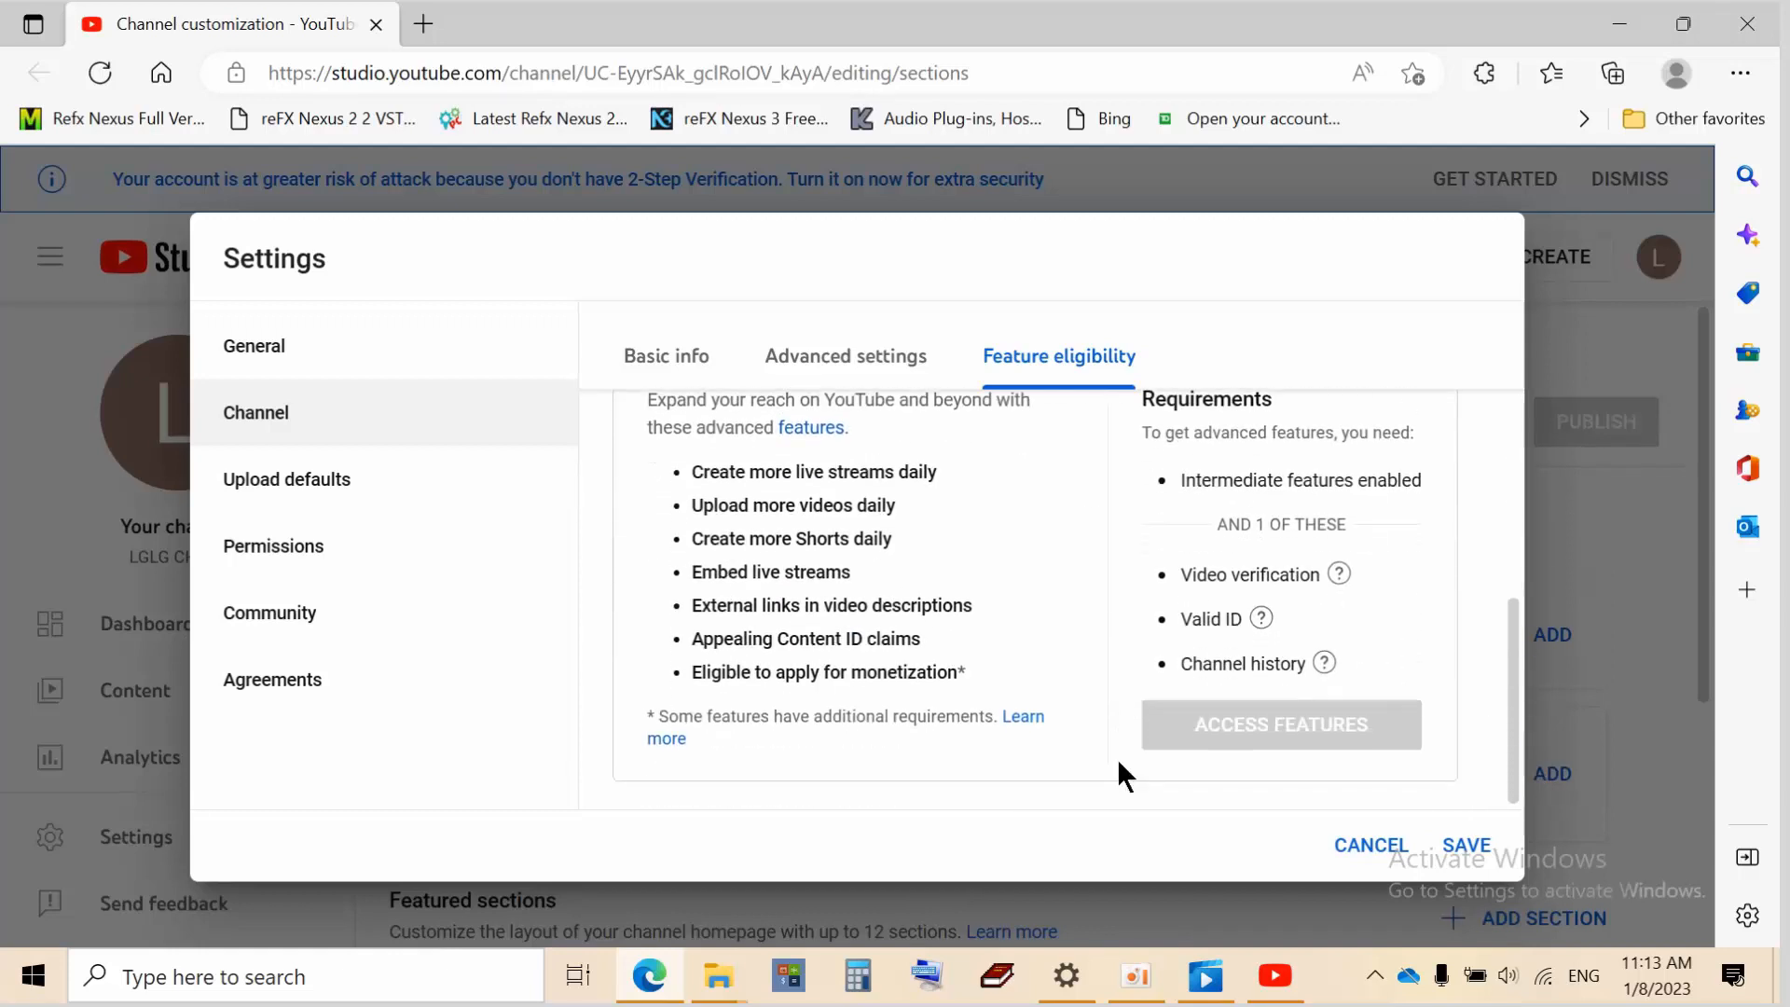
{"action": "mouse_move", "coordinate": [1241, 664]}
{"action": "mouse_move", "coordinate": [1281, 575]}
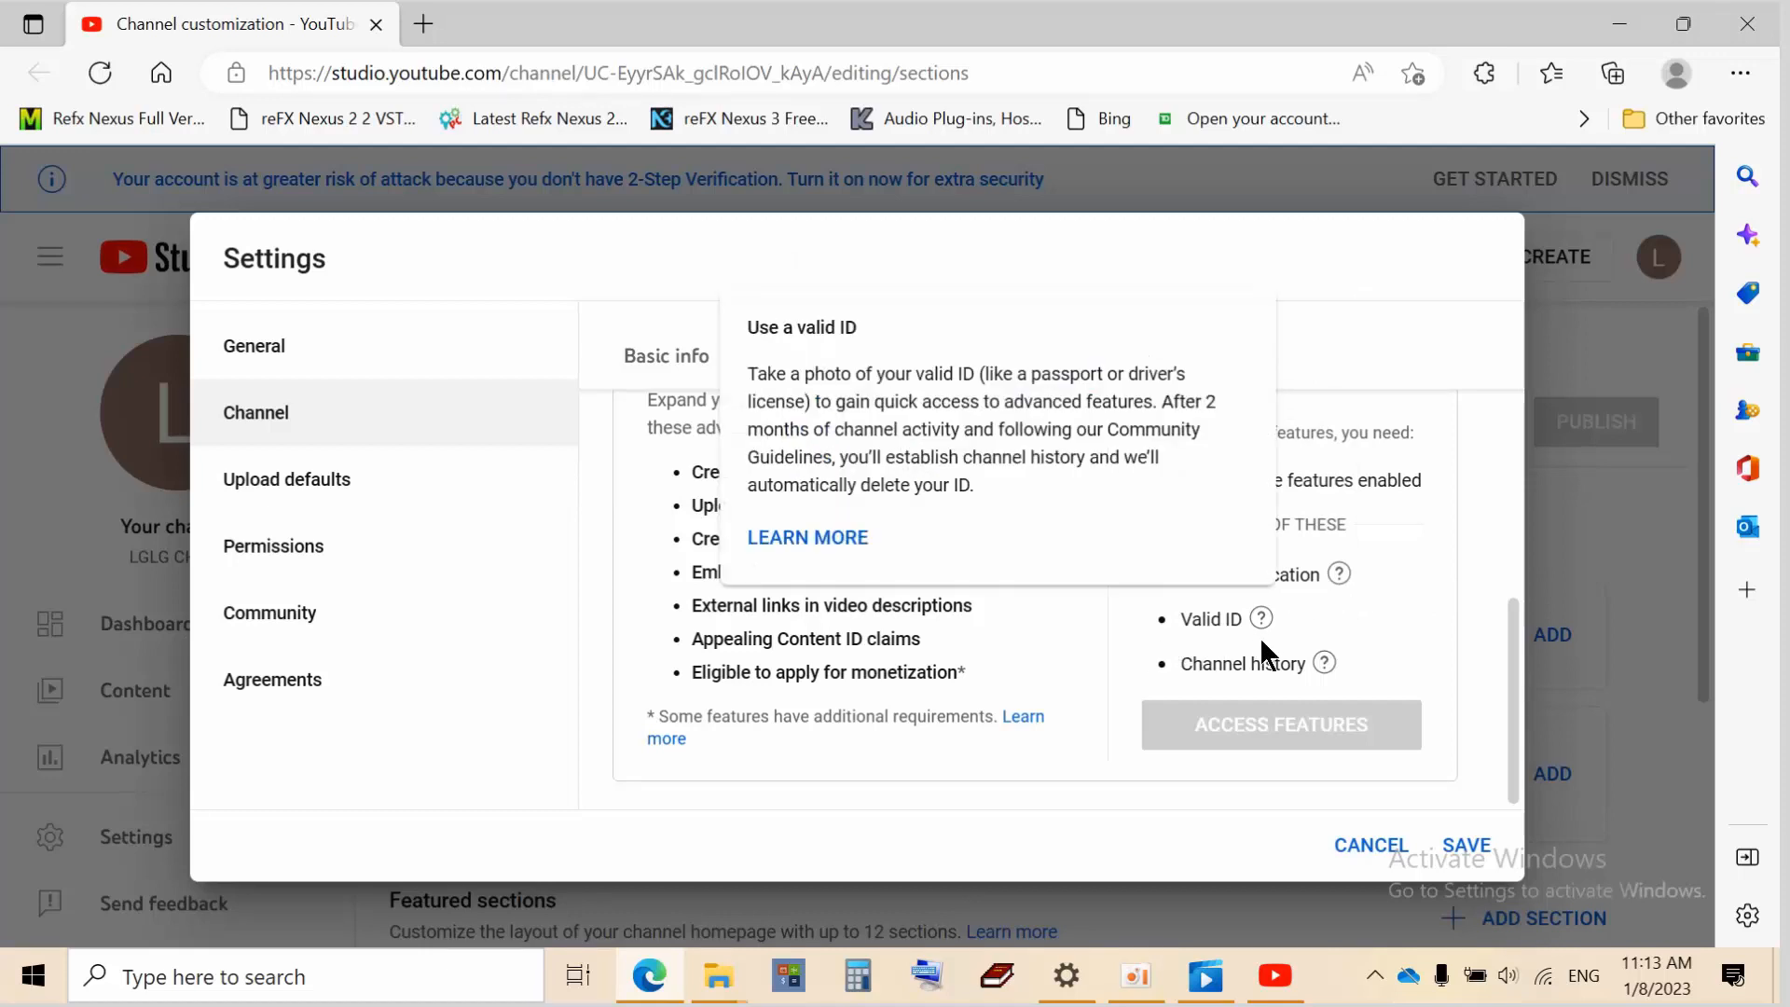
{"action": "scroll", "coordinate": [1371, 606], "scroll_direction": "up", "scroll_amount": 2}
{"action": "scroll", "coordinate": [1371, 606], "scroll_direction": "up", "scroll_amount": 2}
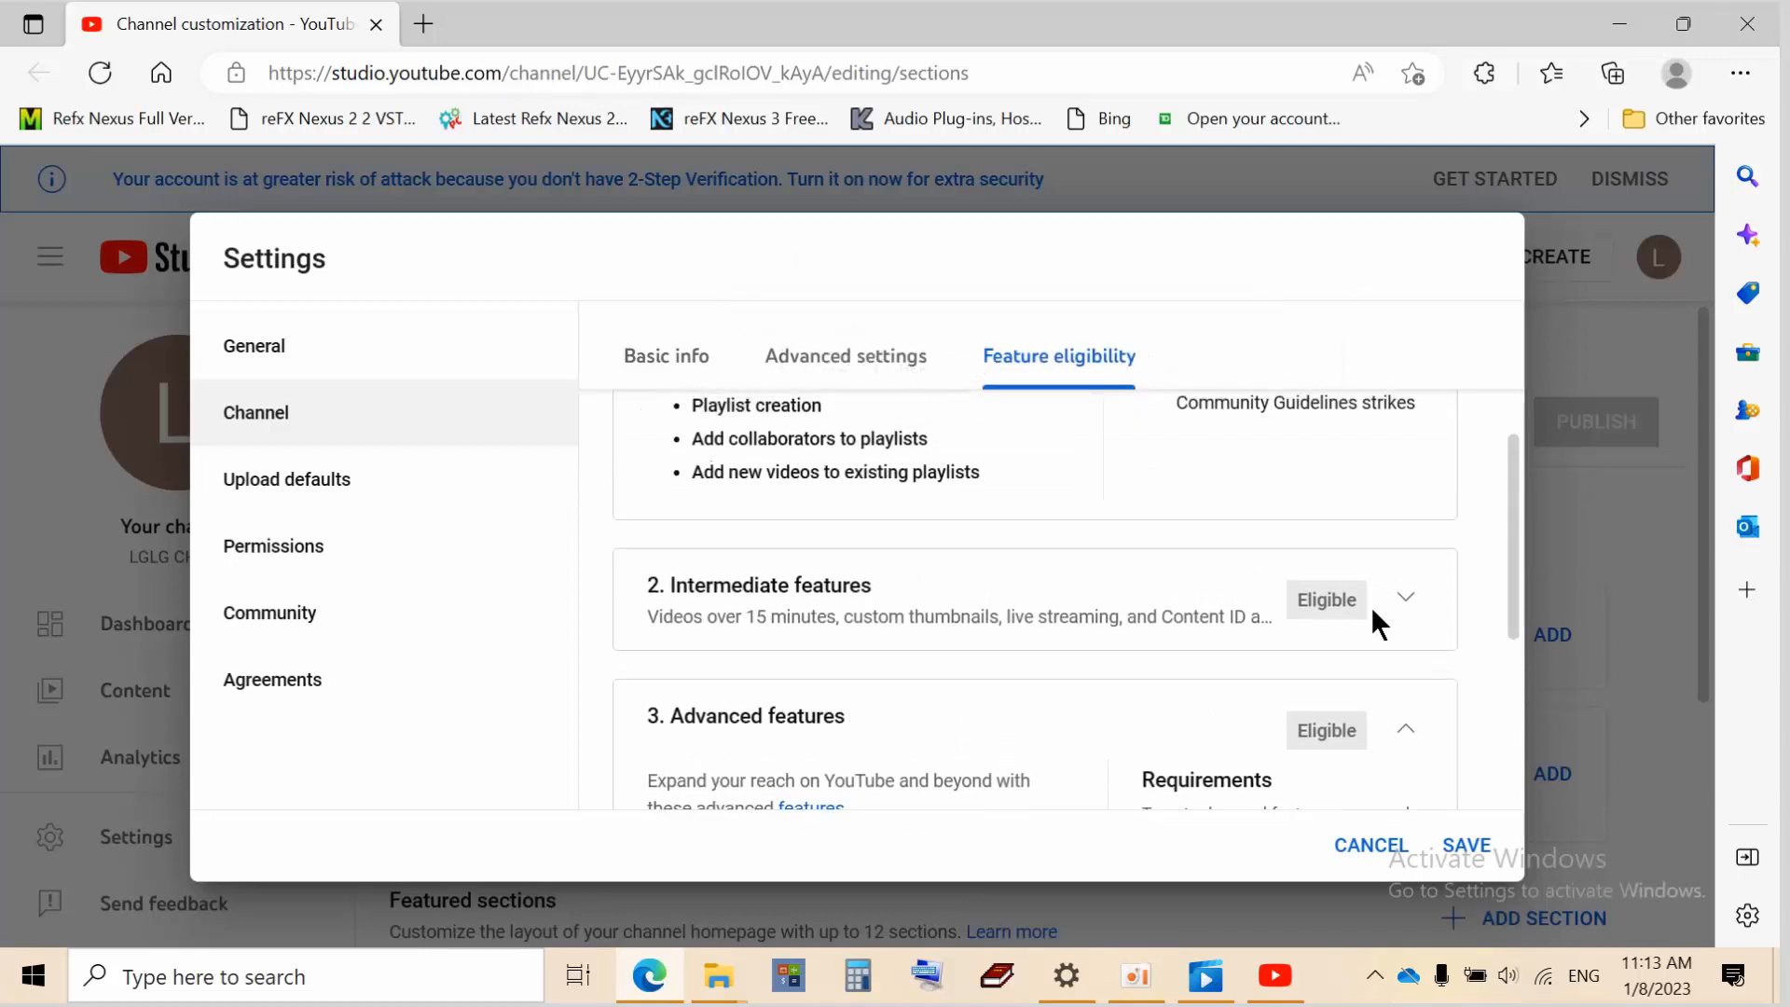
{"action": "scroll", "coordinate": [1371, 606], "scroll_direction": "down", "scroll_amount": 4}
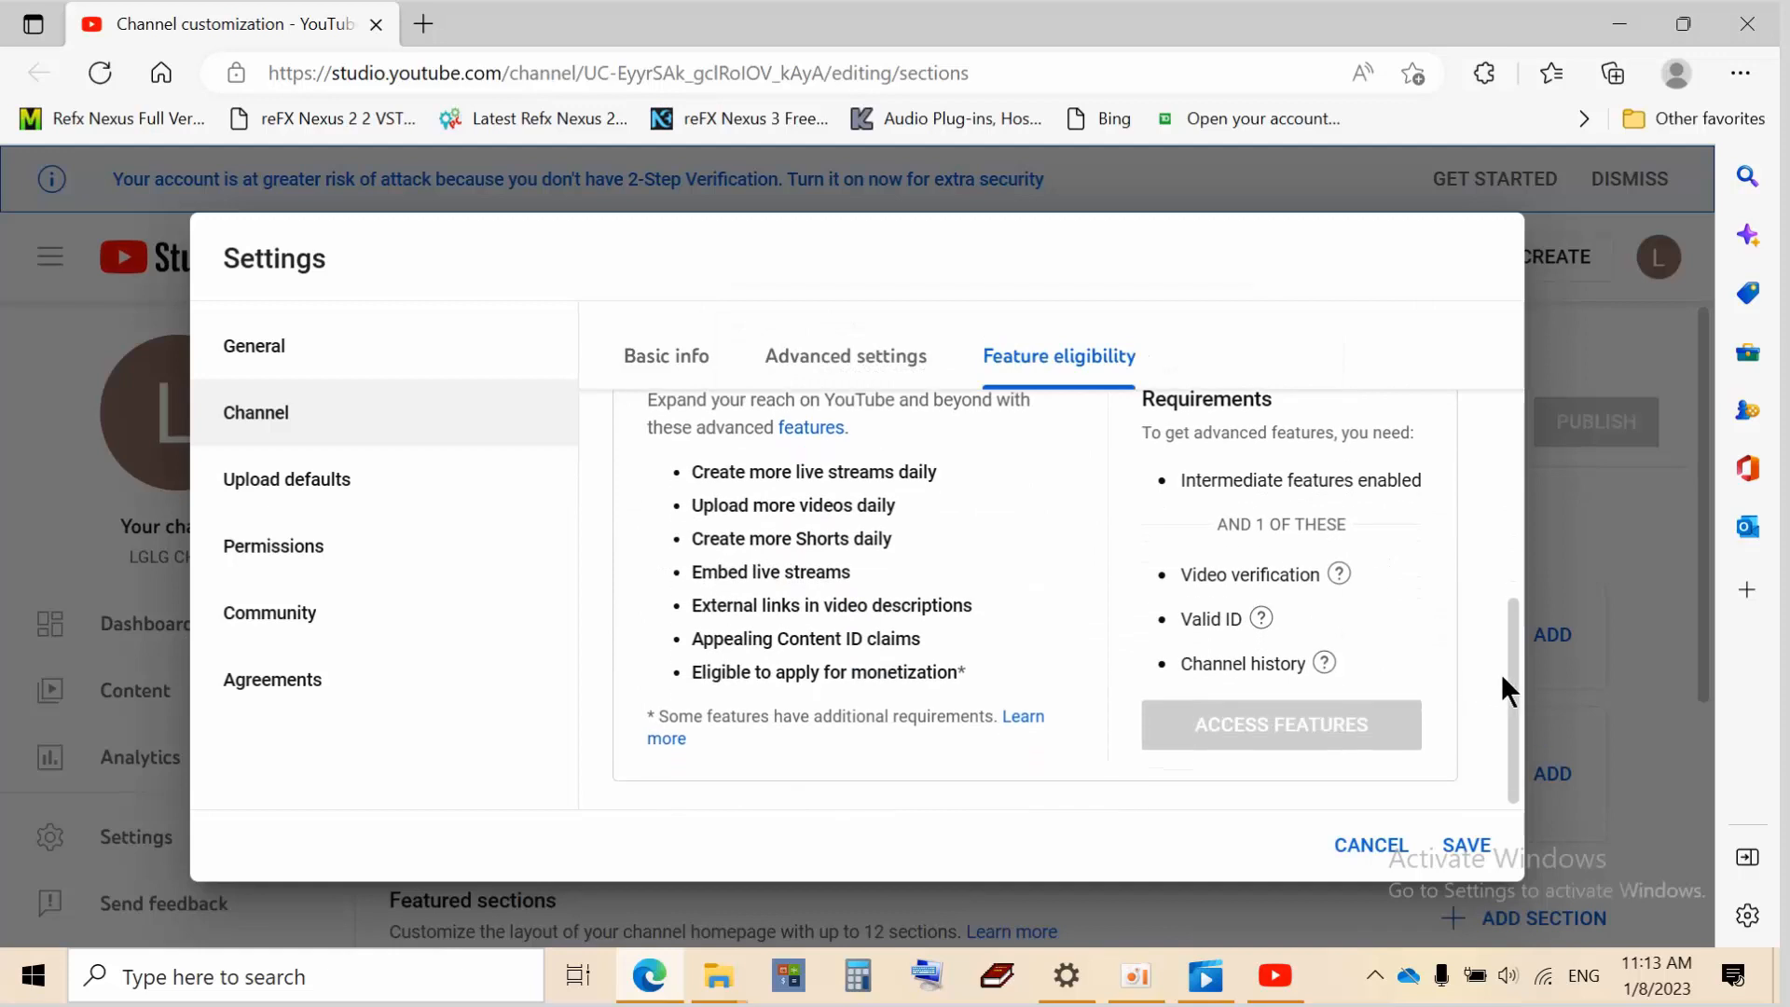
{"action": "left_click_drag", "start_coordinate": [1513, 674], "coordinate": [1470, 364]}
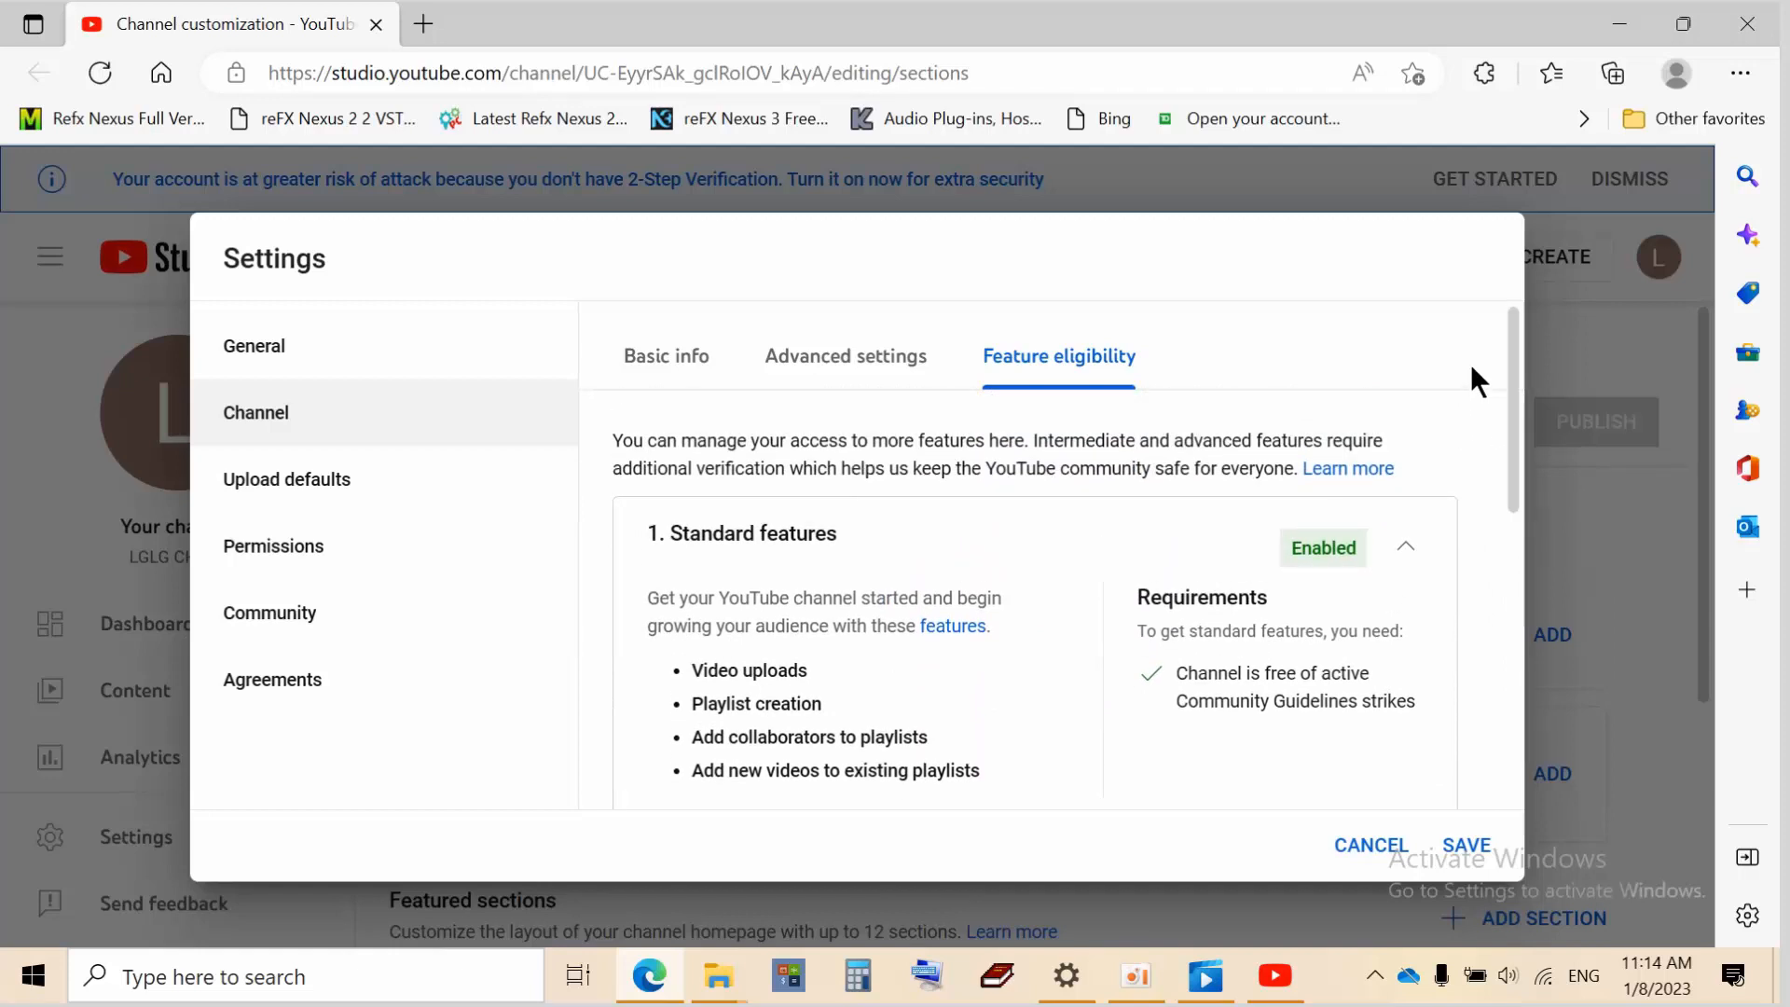
{"action": "scroll", "coordinate": [1039, 615], "scroll_direction": "down", "scroll_amount": 4}
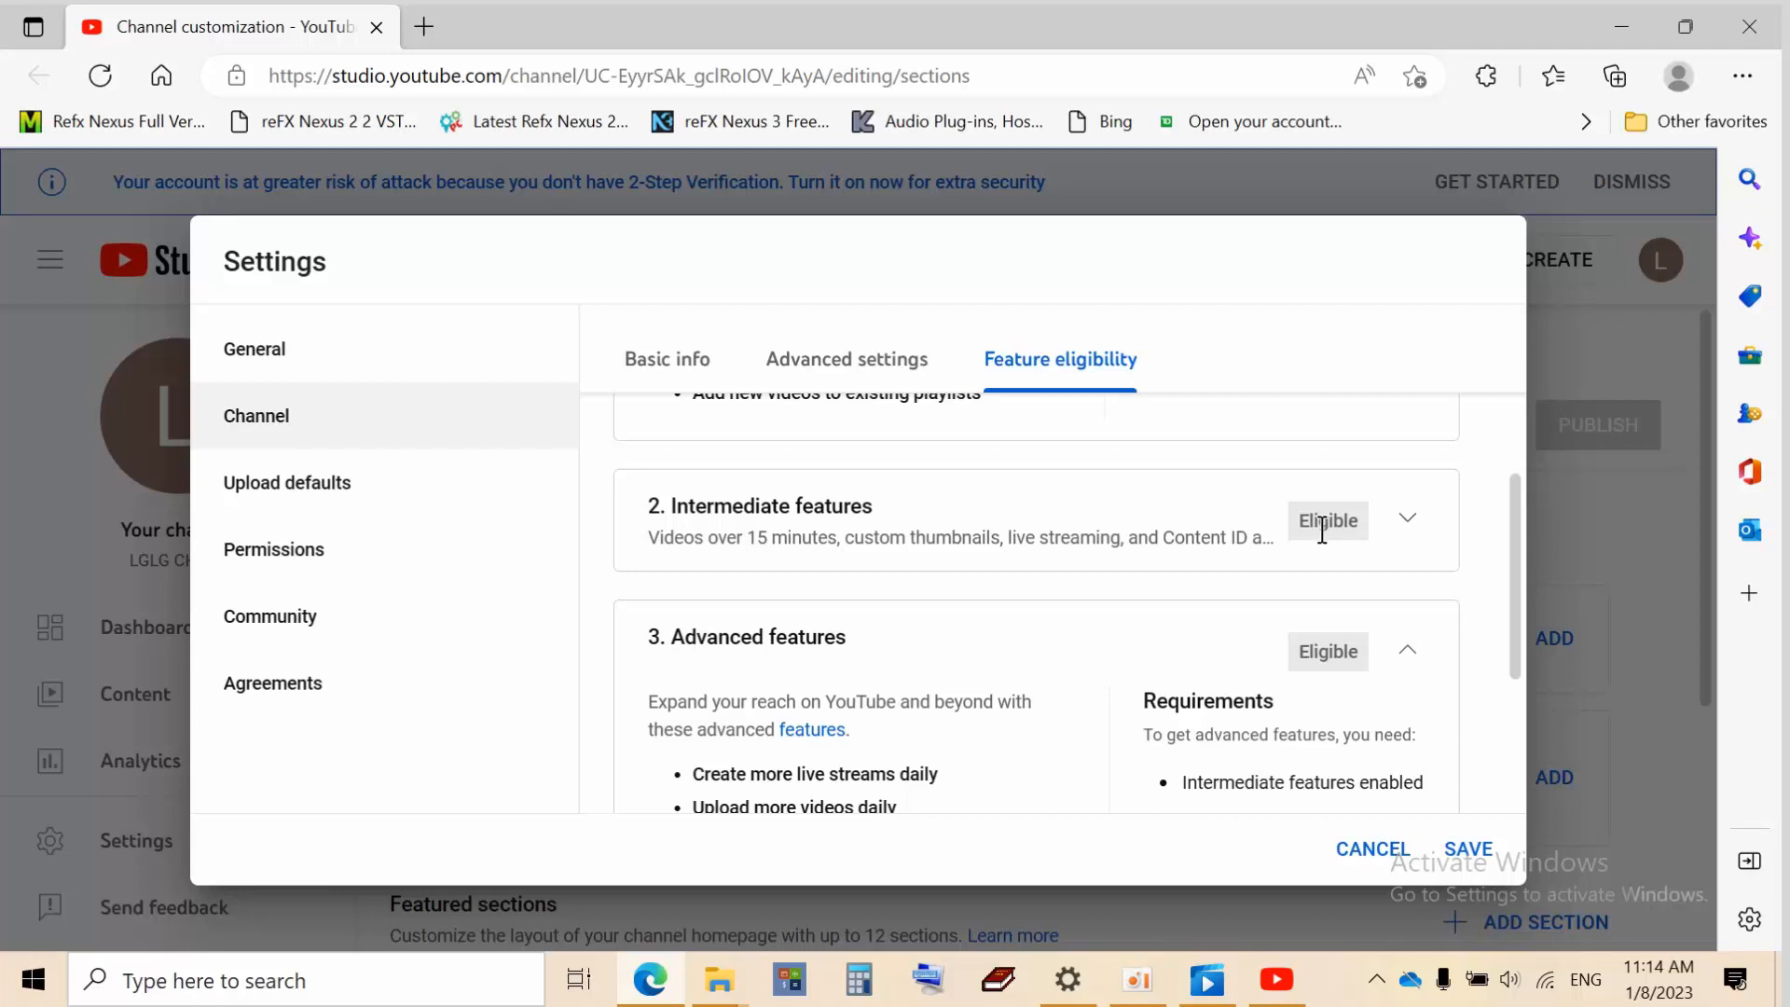
Expand Intermediate features to review its longer videos, thumbnails and live-streaming requirements, including phone verification
{"action": "left_click", "coordinate": [1403, 519]}
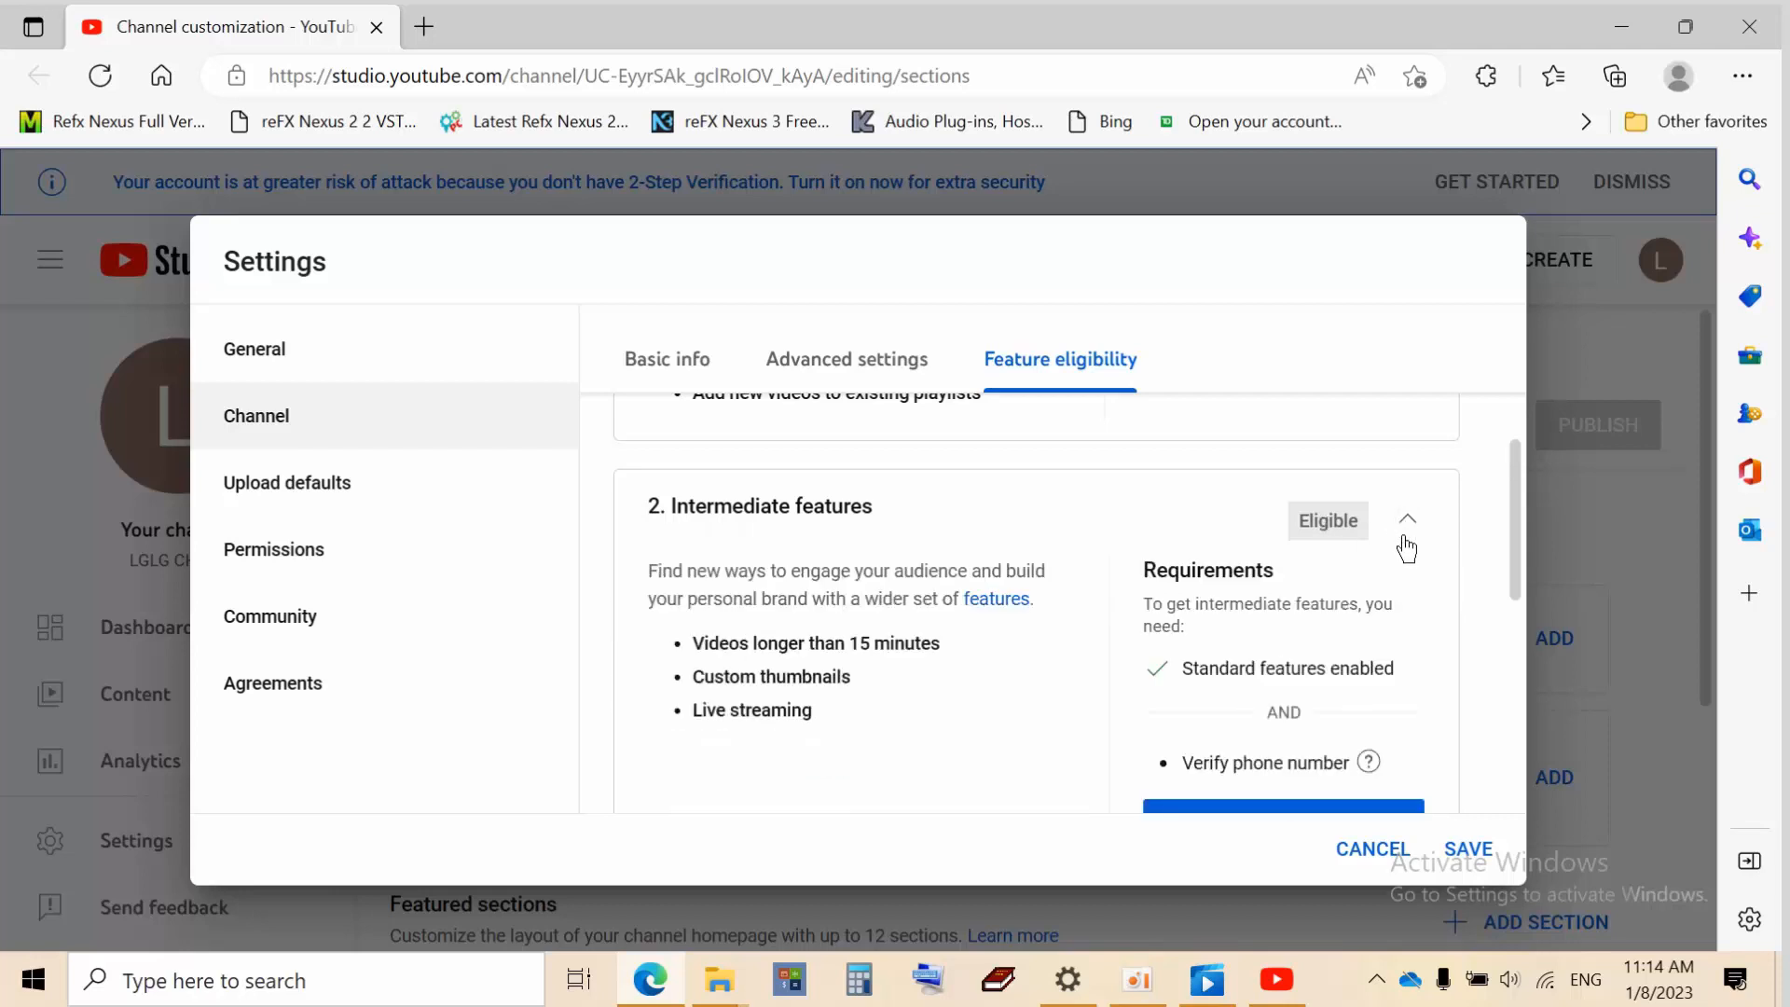
{"action": "scroll", "coordinate": [1400, 560], "scroll_direction": "down", "scroll_amount": 2}
{"action": "scroll", "coordinate": [1398, 556], "scroll_direction": "down", "scroll_amount": 2}
{"action": "scroll", "coordinate": [1199, 552], "scroll_direction": "up", "scroll_amount": 4}
{"action": "left_click_drag", "start_coordinate": [1510, 512], "coordinate": [1508, 539]}
{"action": "scroll", "coordinate": [1510, 559], "scroll_direction": "down", "scroll_amount": 1}
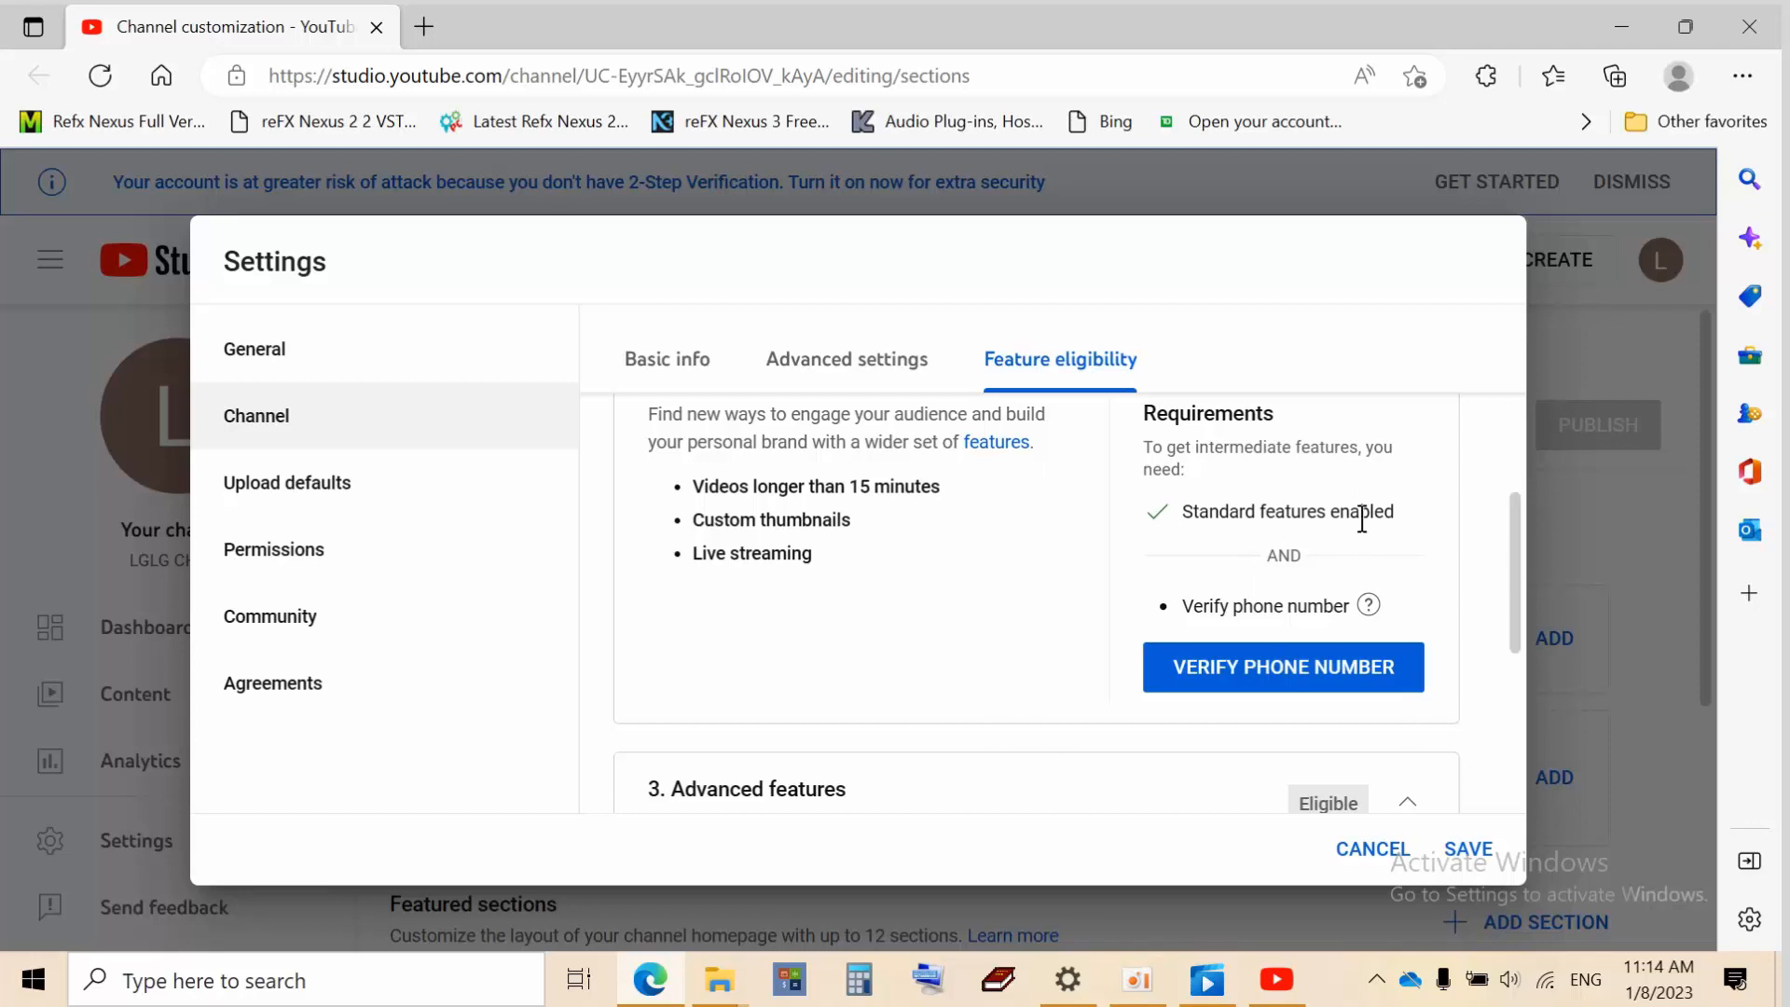
{"action": "scroll", "coordinate": [863, 560], "scroll_direction": "up", "scroll_amount": 4}
{"action": "scroll", "coordinate": [863, 559], "scroll_direction": "down", "scroll_amount": 4}
{"action": "scroll", "coordinate": [904, 602], "scroll_direction": "down", "scroll_amount": 4}
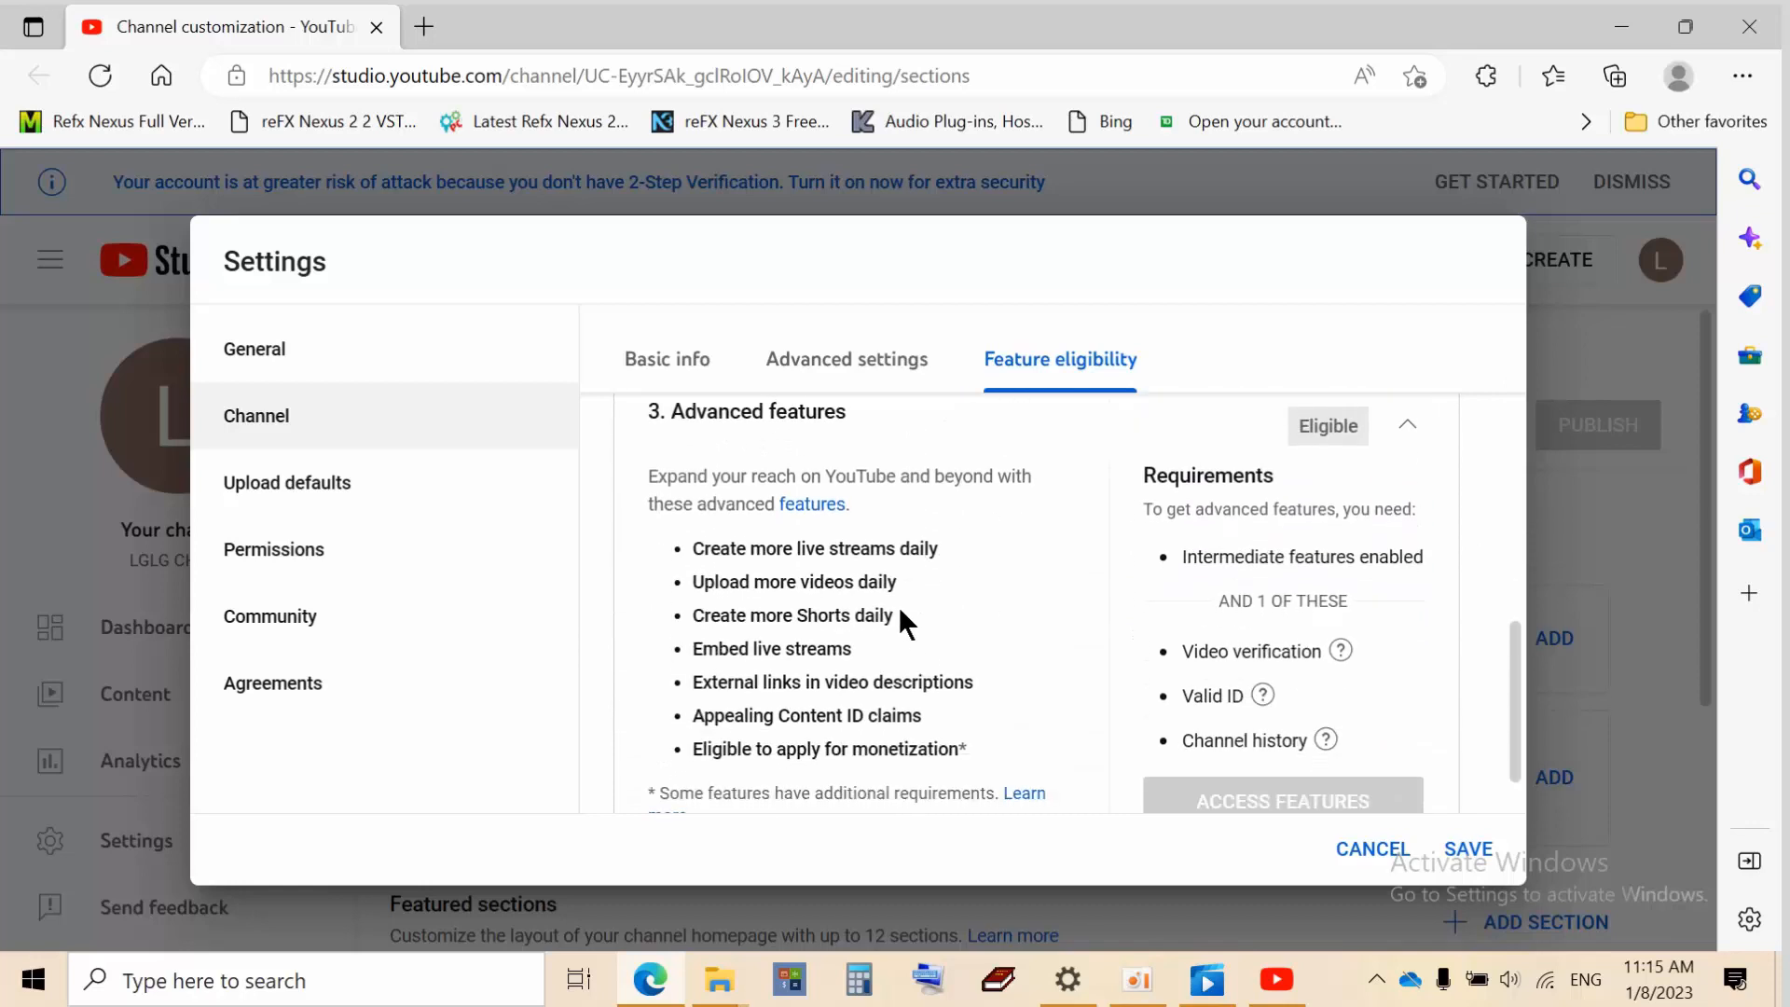
{"action": "scroll", "coordinate": [989, 629], "scroll_direction": "up", "scroll_amount": 3}
{"action": "scroll", "coordinate": [1024, 608], "scroll_direction": "up", "scroll_amount": 1}
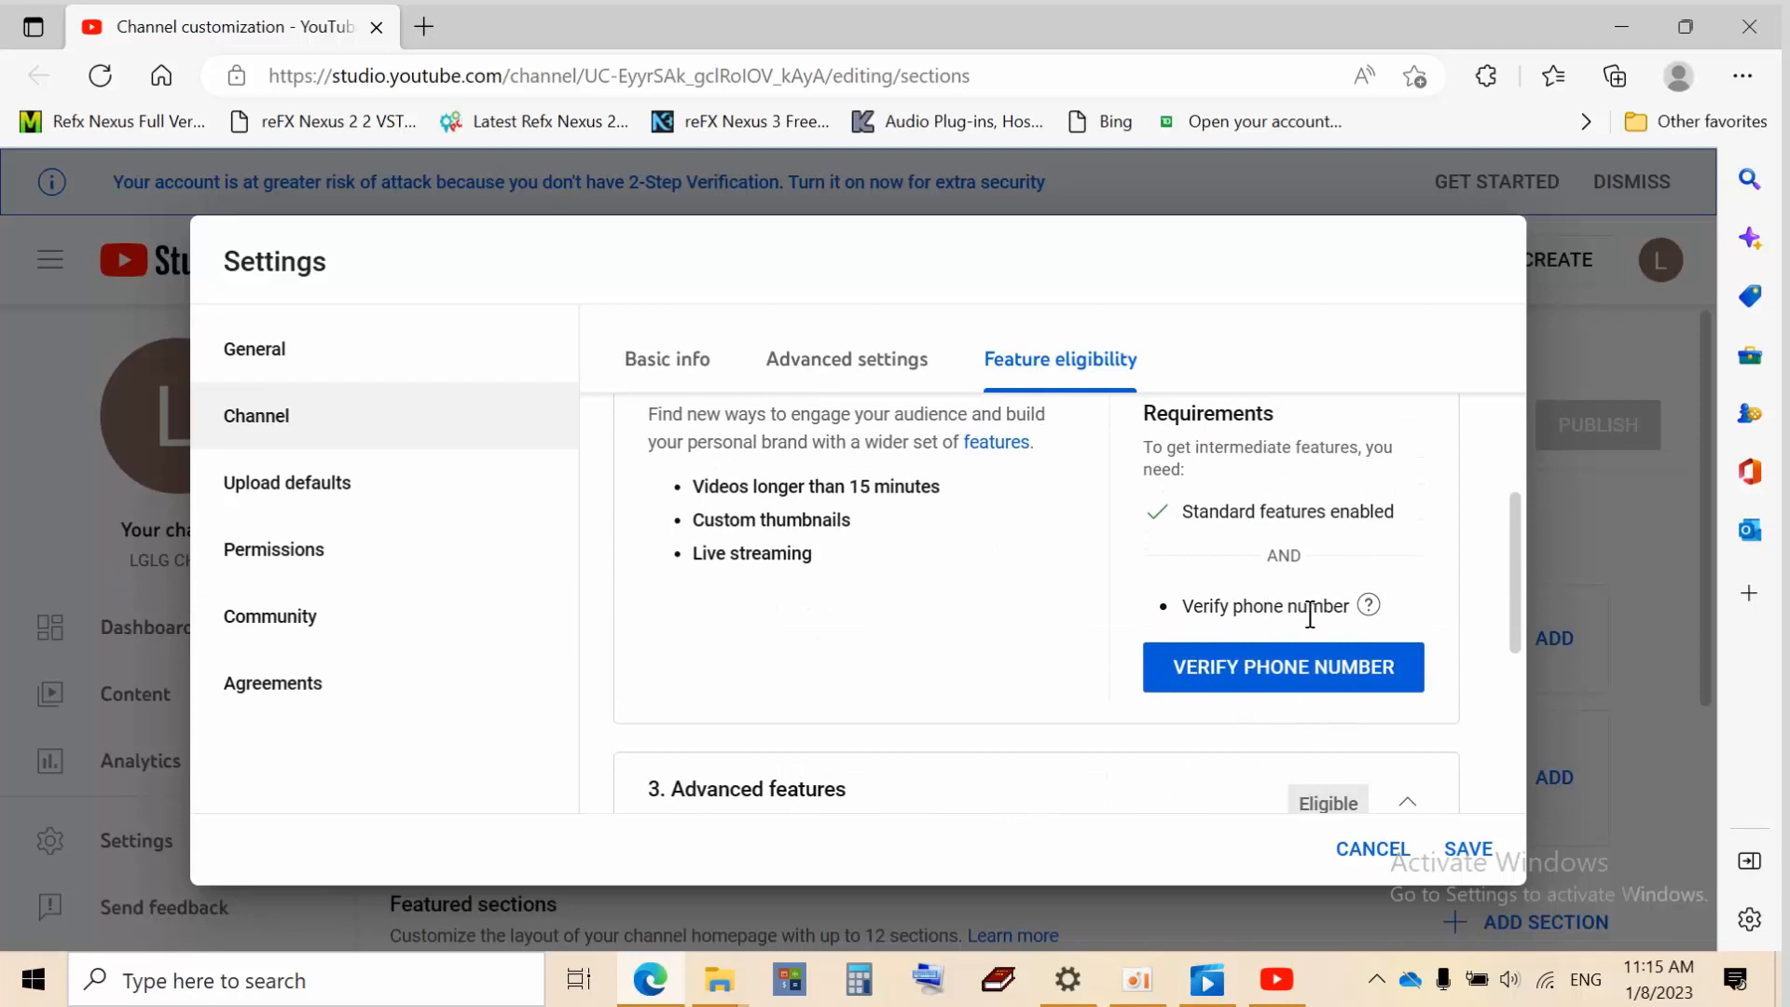
{"action": "mouse_move", "coordinate": [1366, 604]}
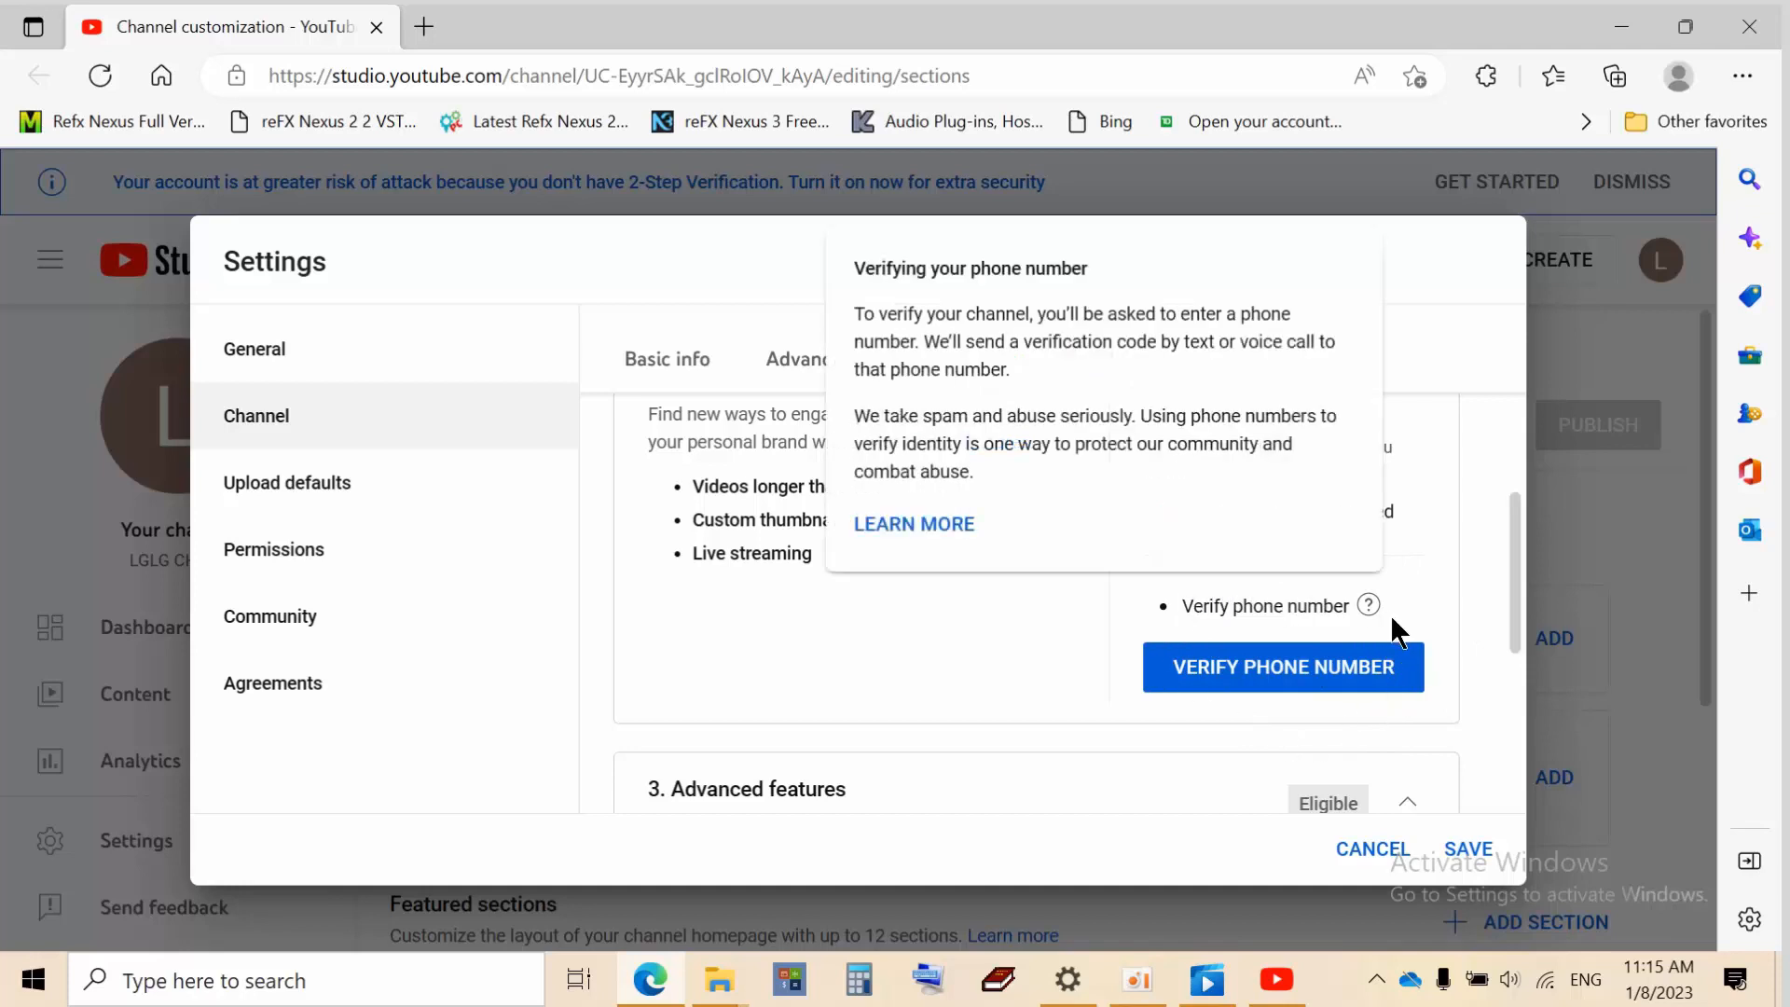
Start phone number verification and focus the phone number field
{"action": "left_click", "coordinate": [1308, 671]}
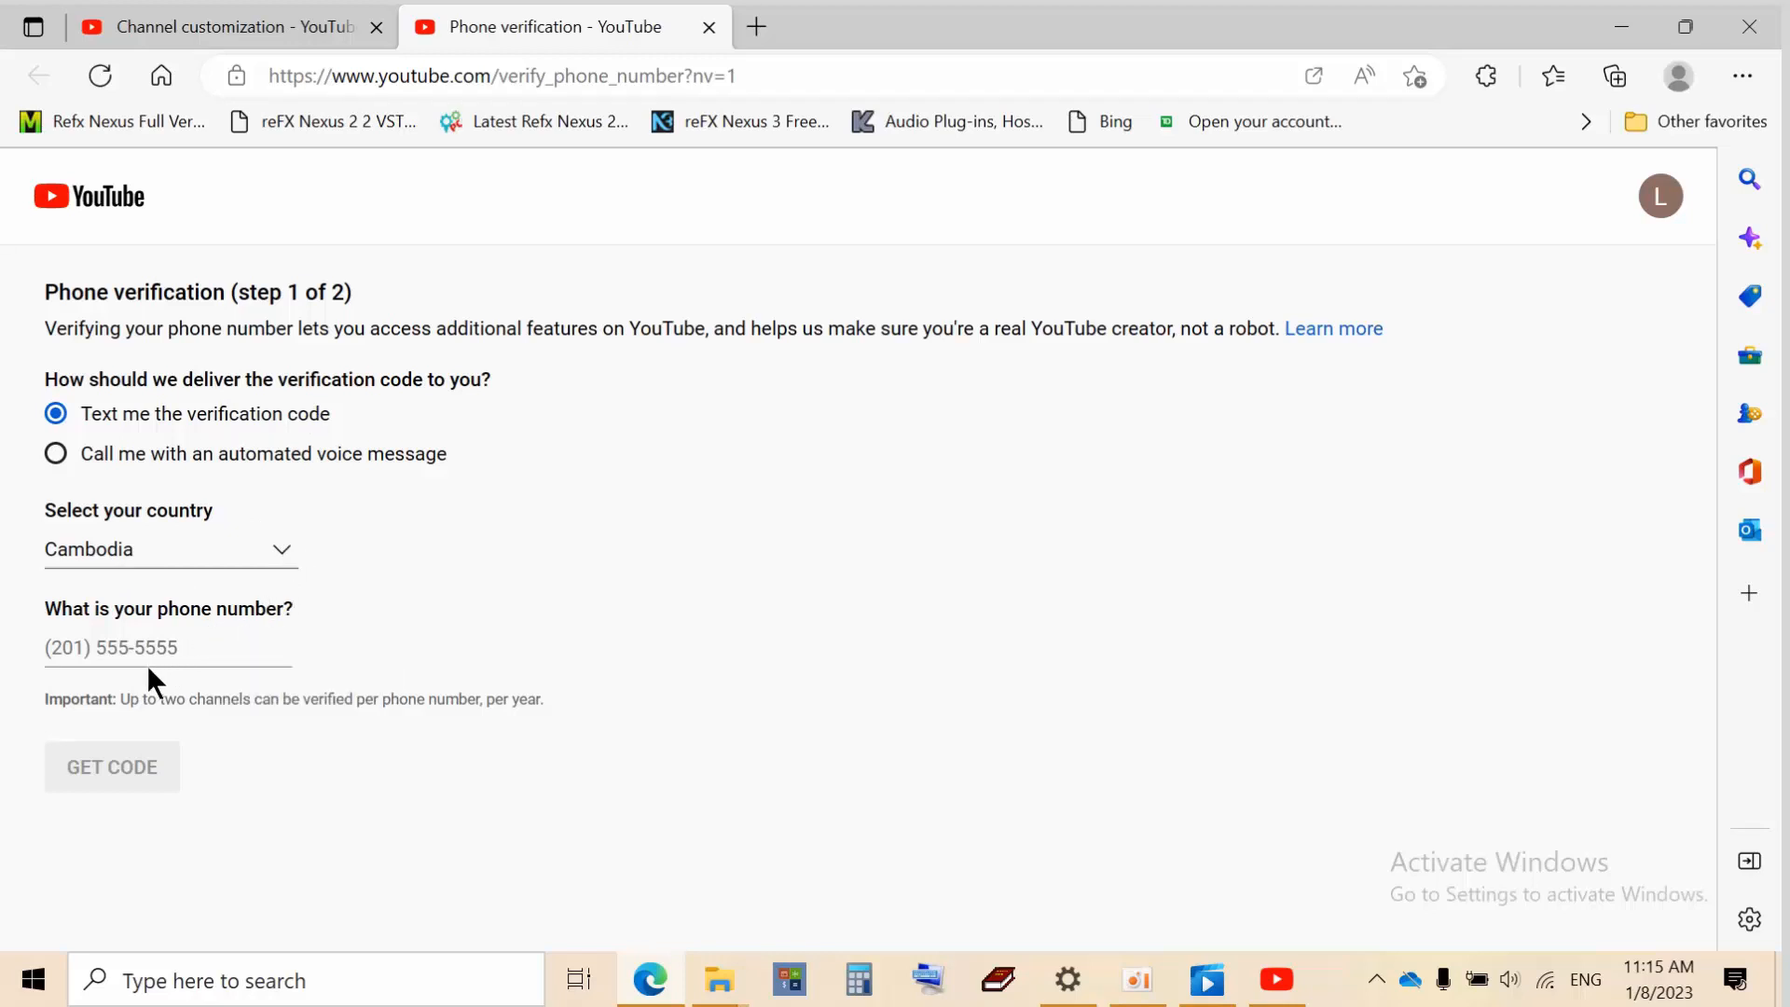
{"action": "left_click", "coordinate": [188, 651]}
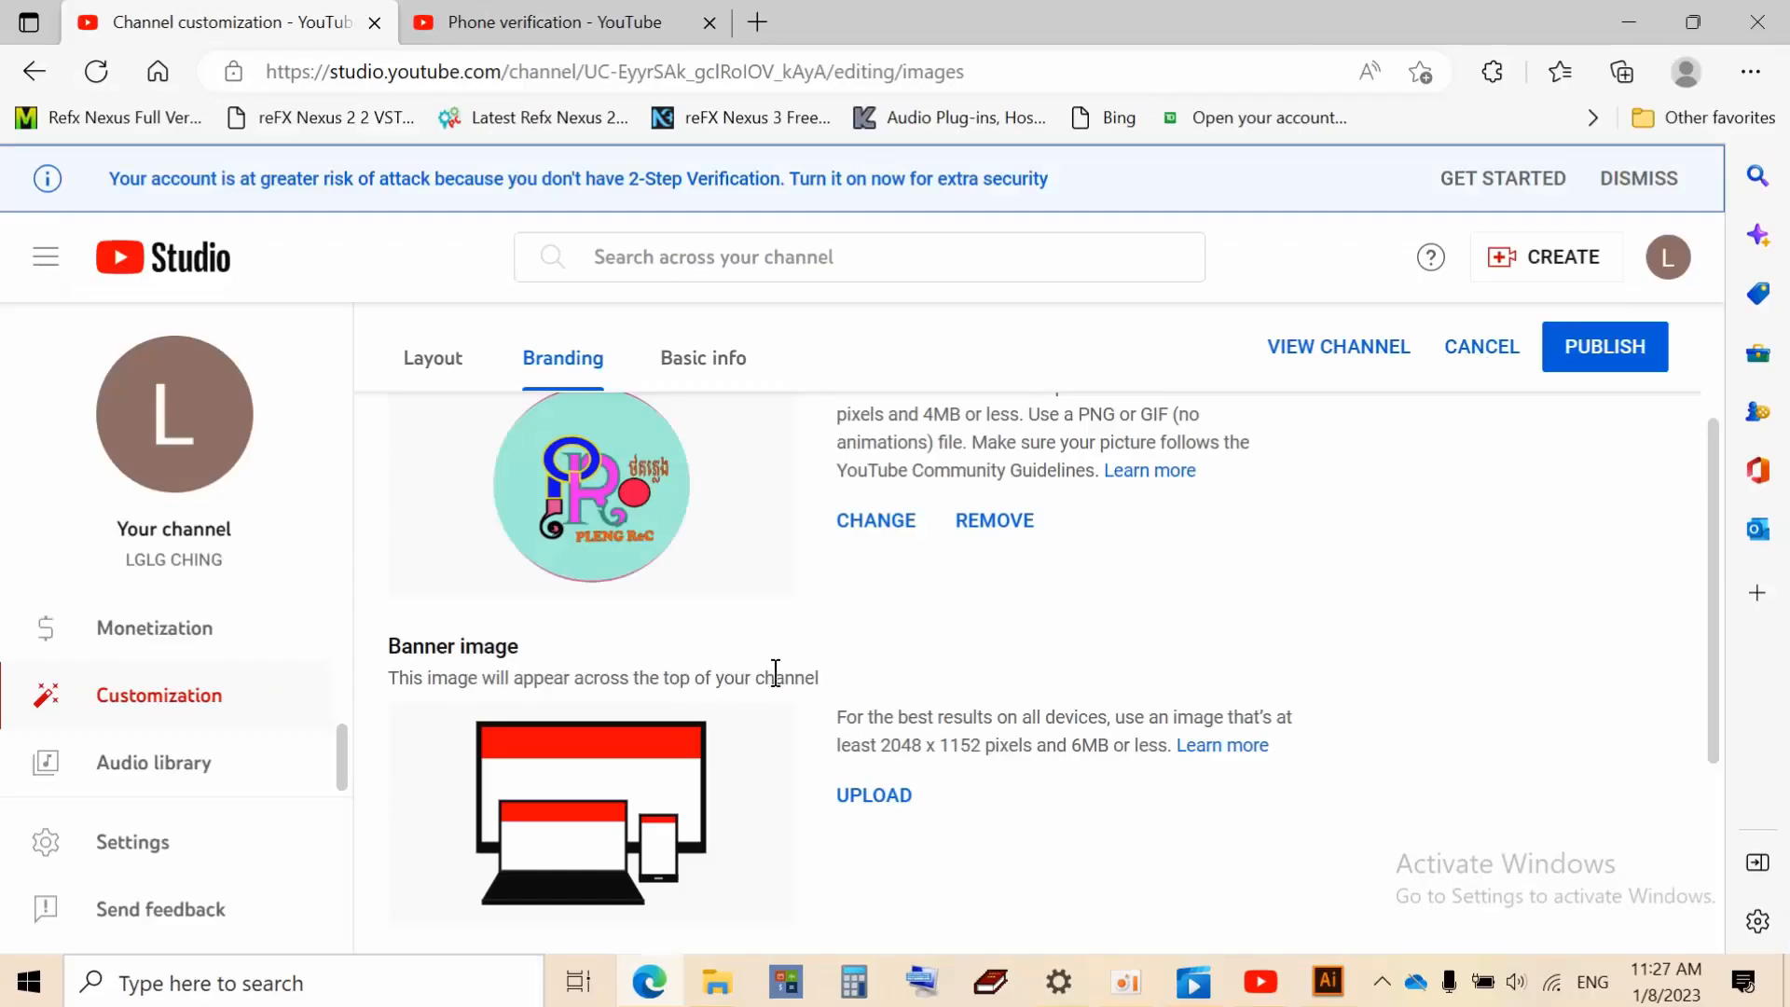
Upload the PLENG ReC welcome image file as the new channel banner
{"action": "left_click", "coordinate": [884, 798]}
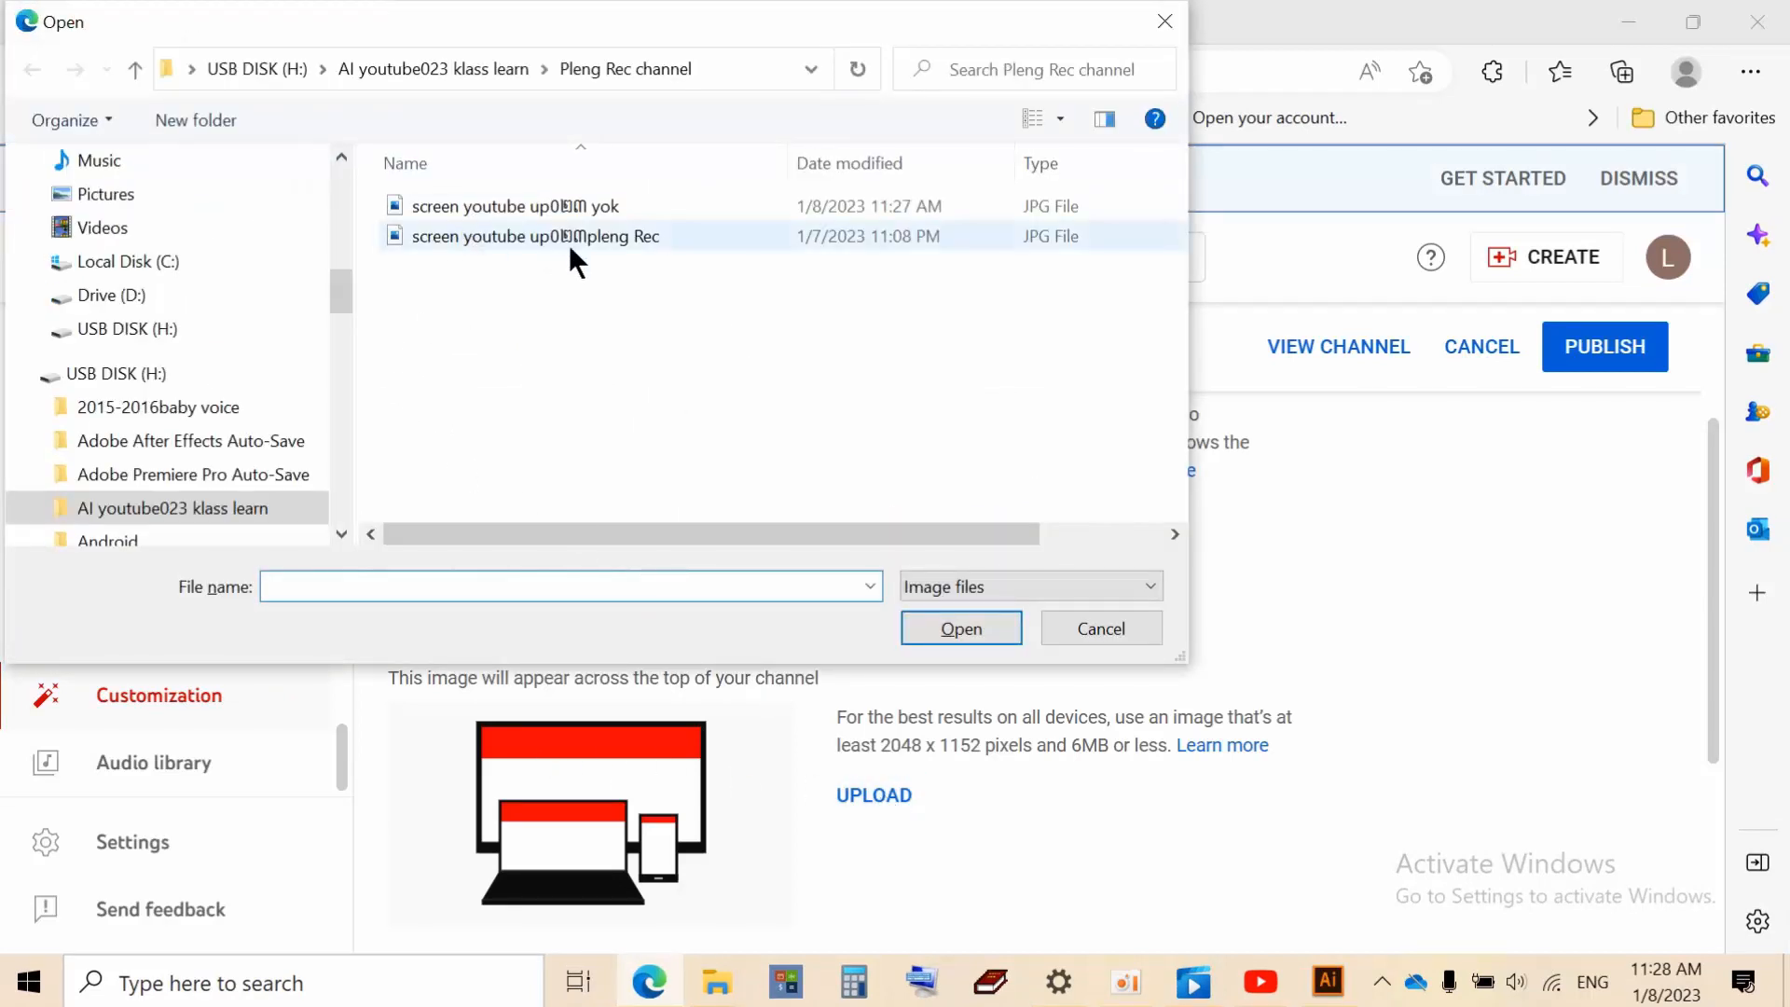
{"action": "left_click", "coordinate": [568, 203]}
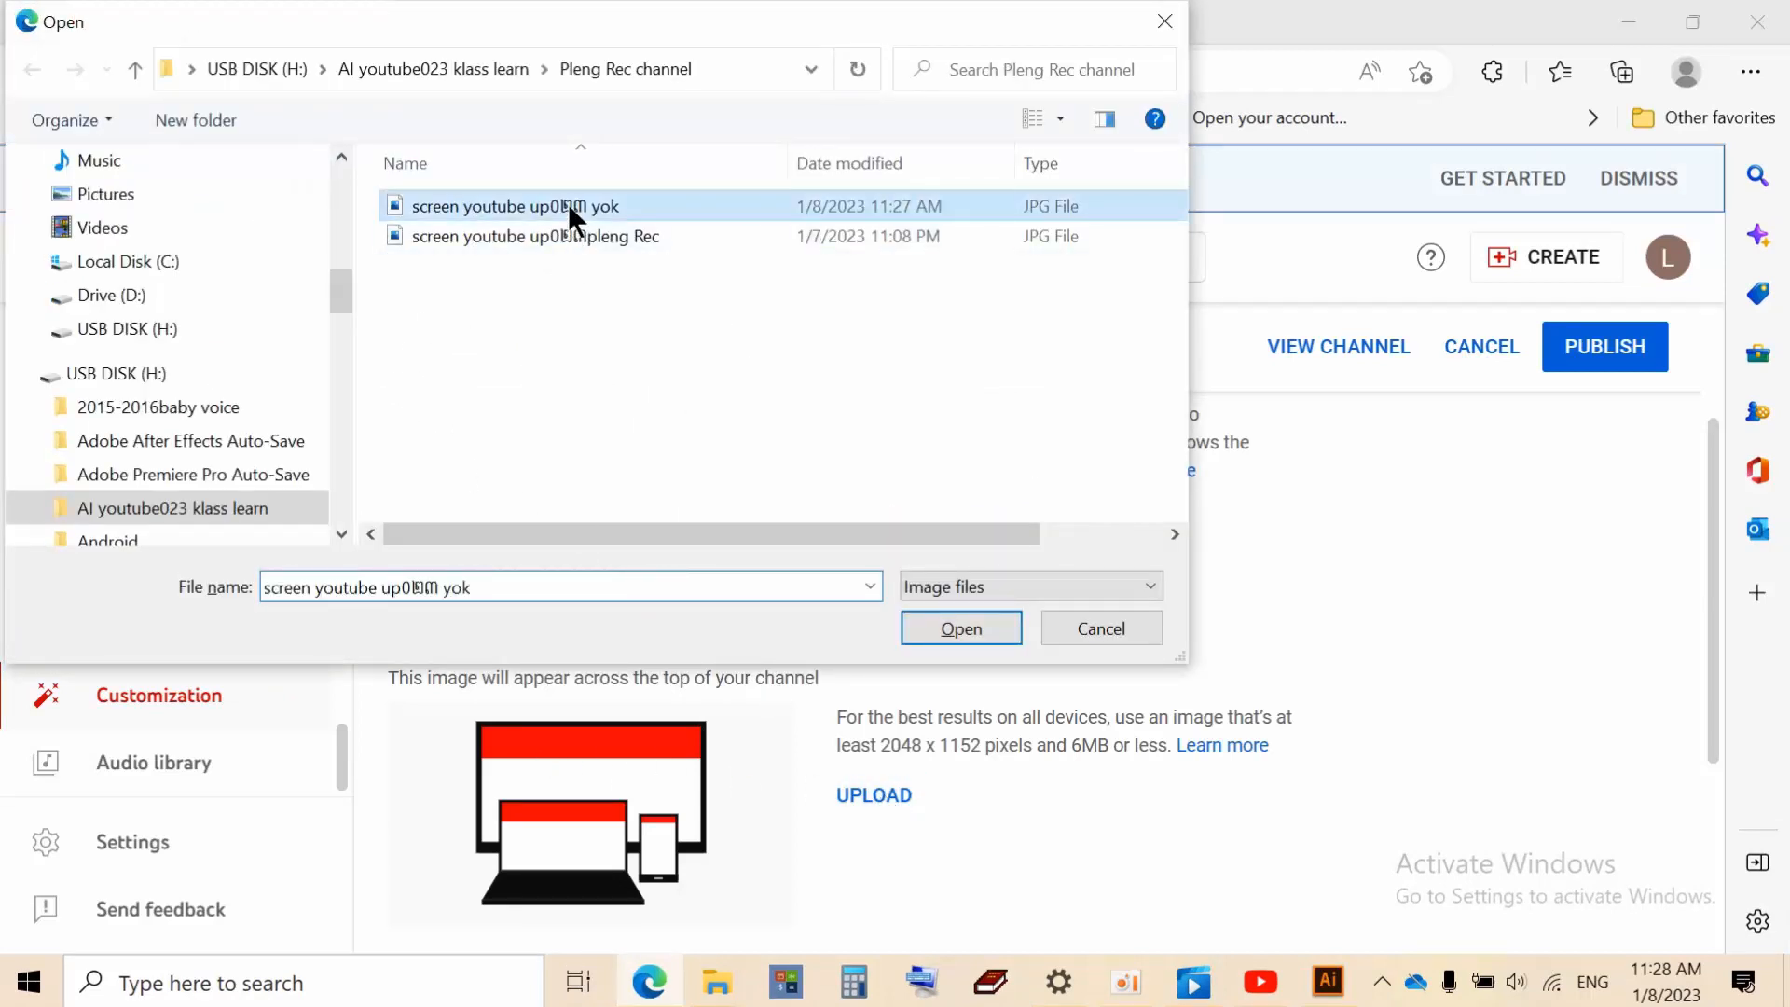
{"action": "left_click", "coordinate": [948, 630]}
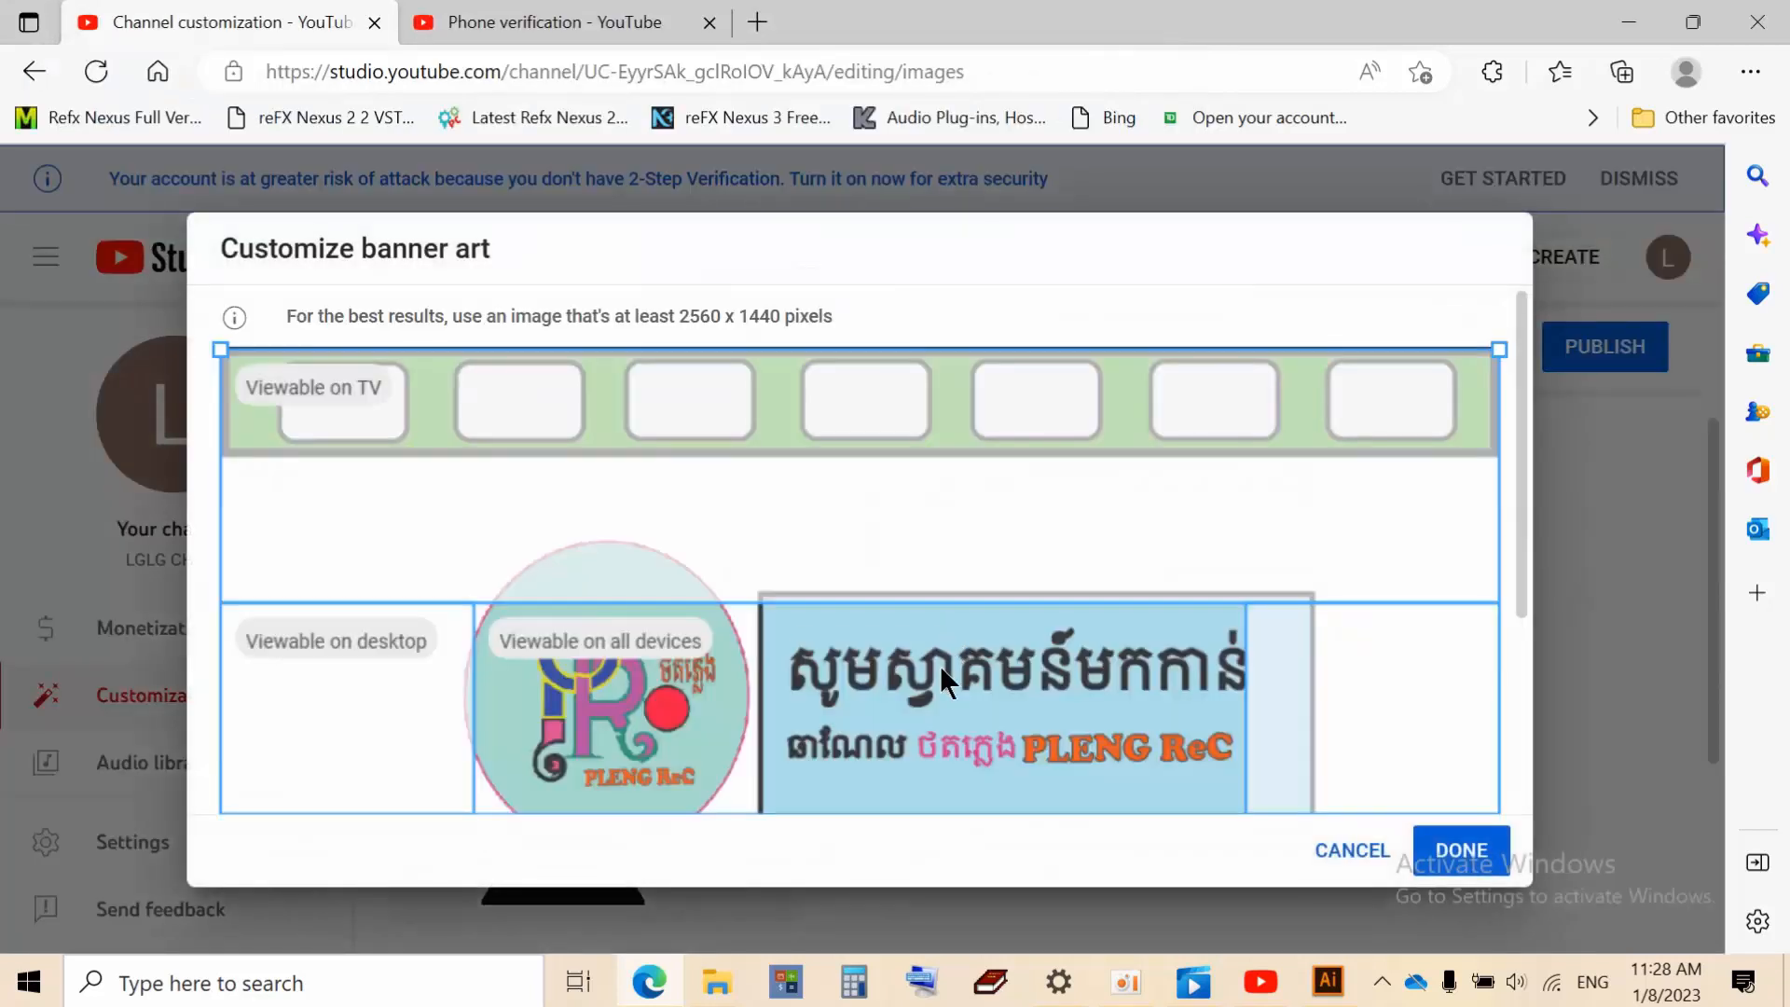
Align the banner crop with the image's top edge and accept it
{"action": "left_click_drag", "start_coordinate": [1016, 709], "coordinate": [1048, 712]}
{"action": "scroll", "coordinate": [869, 494], "scroll_direction": "down", "scroll_amount": 3}
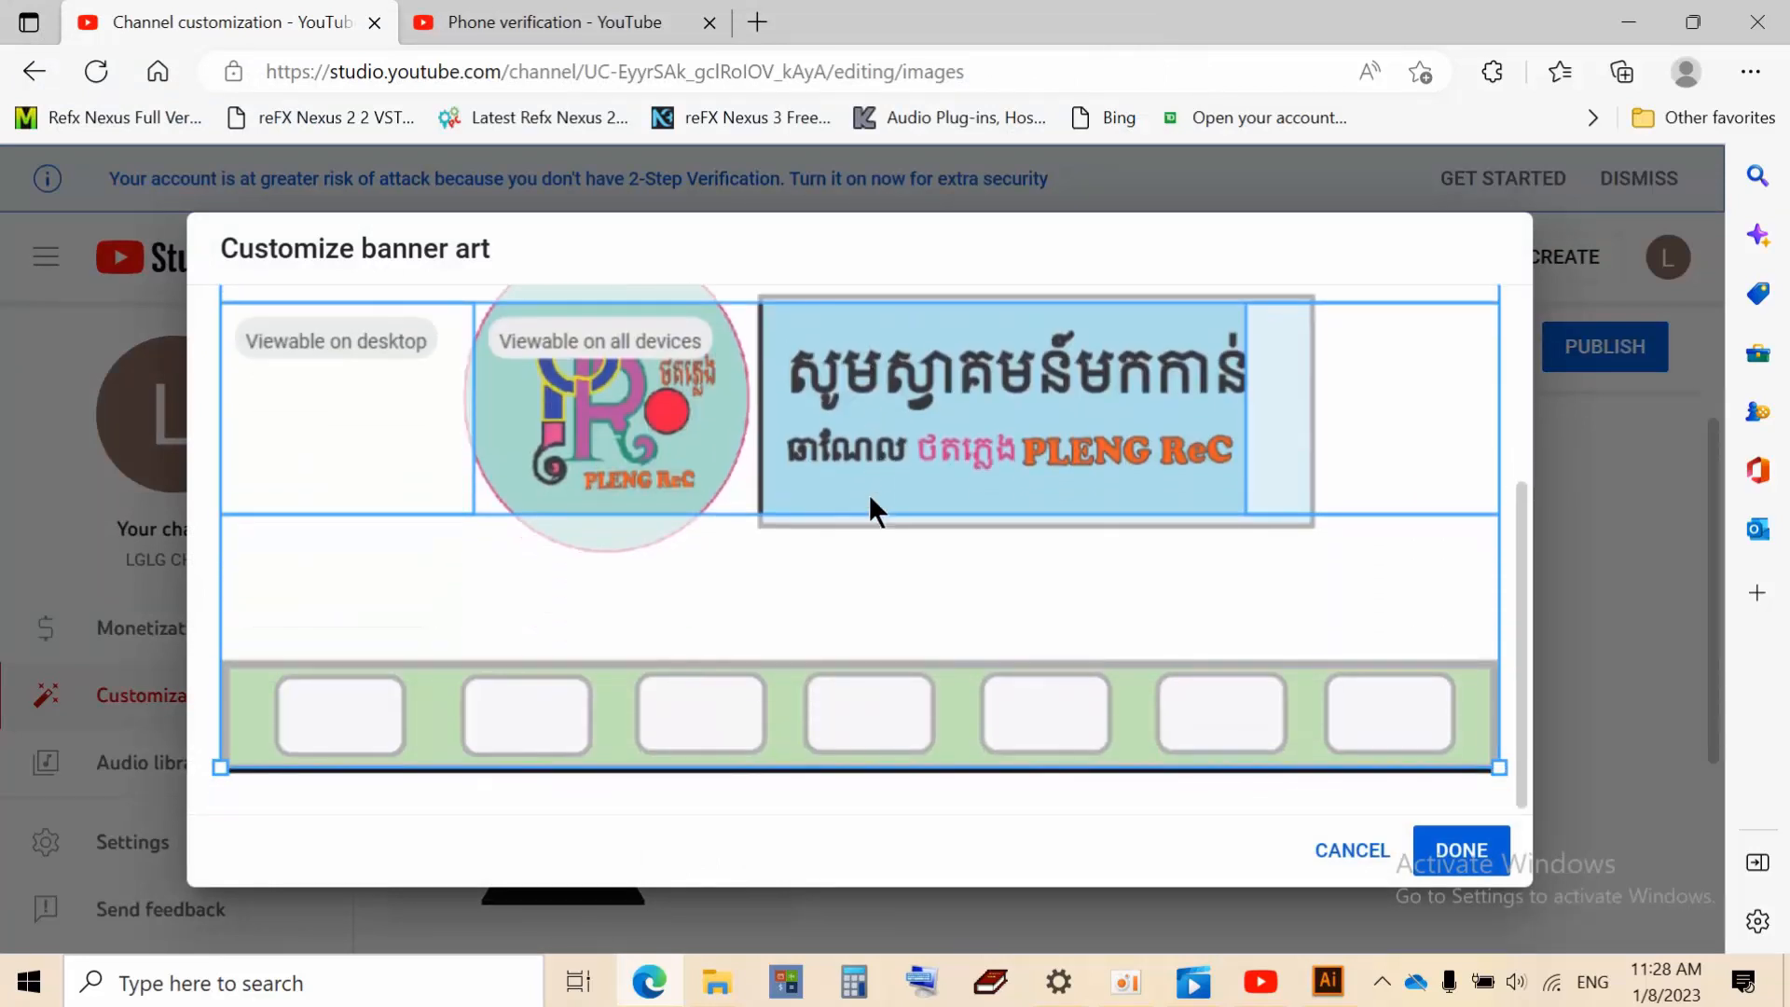
{"action": "scroll", "coordinate": [859, 506], "scroll_direction": "up", "scroll_amount": 1}
{"action": "scroll", "coordinate": [858, 505], "scroll_direction": "up", "scroll_amount": 3}
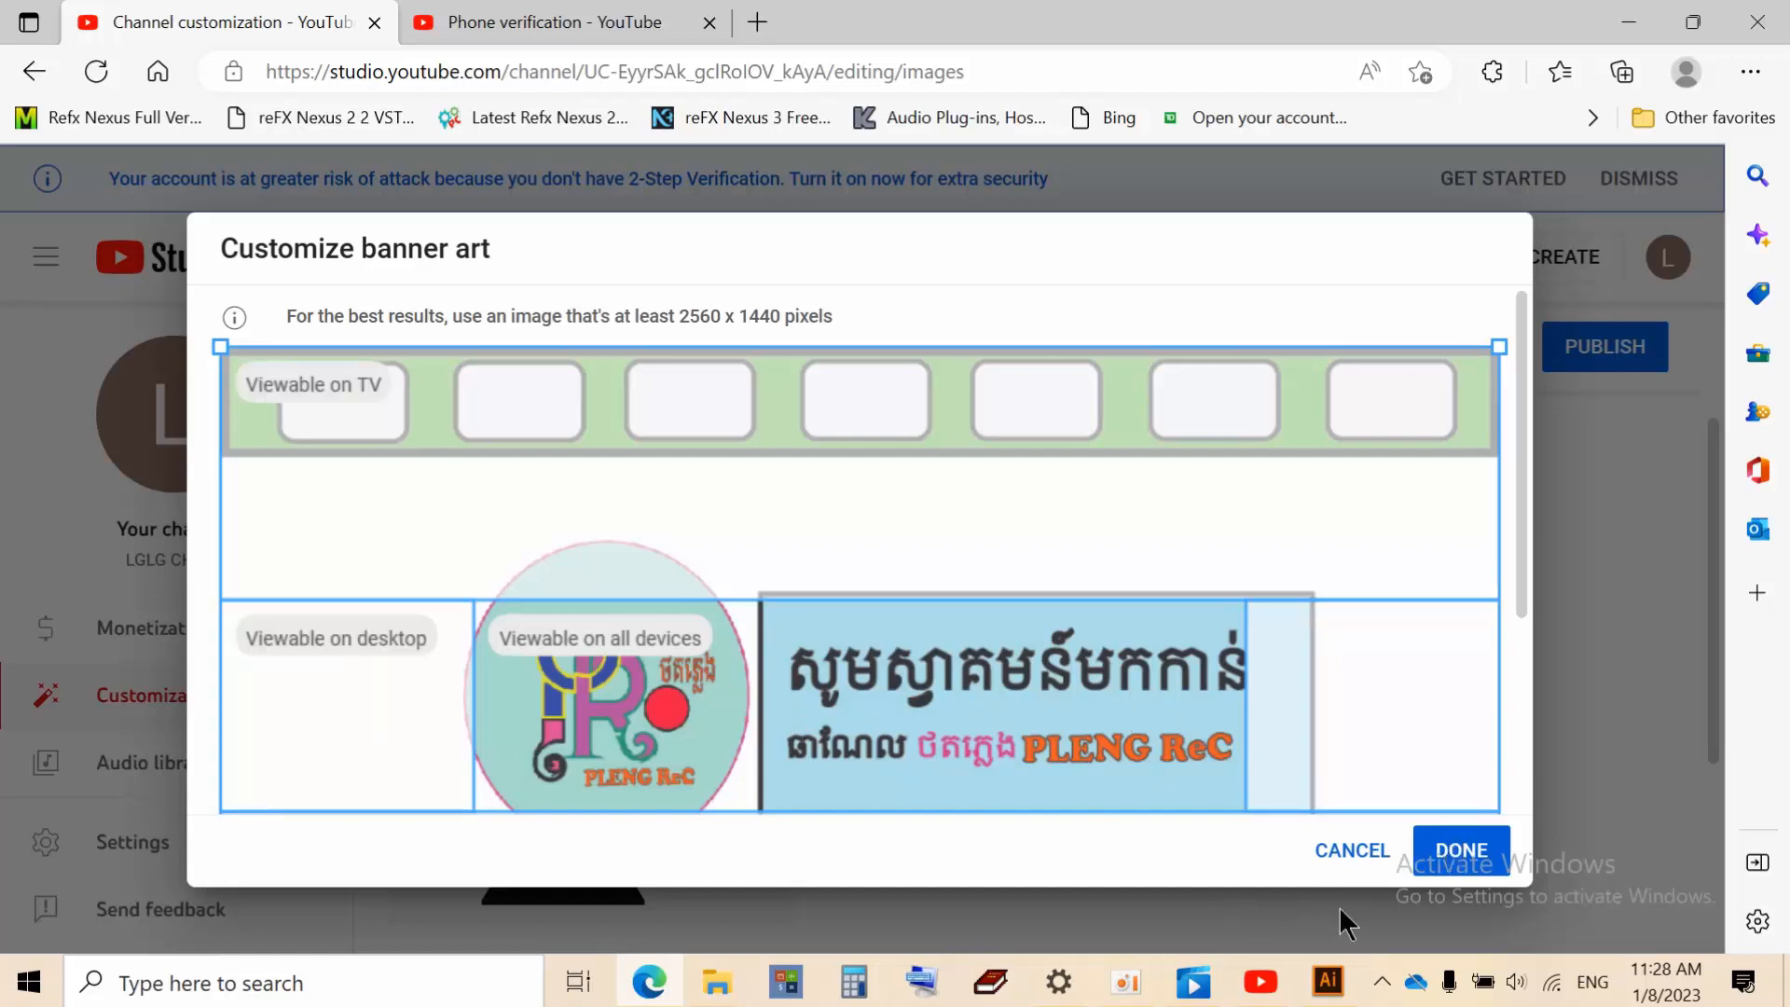
{"action": "left_click", "coordinate": [1443, 860]}
{"action": "scroll", "coordinate": [1239, 601], "scroll_direction": "up", "scroll_amount": 3}
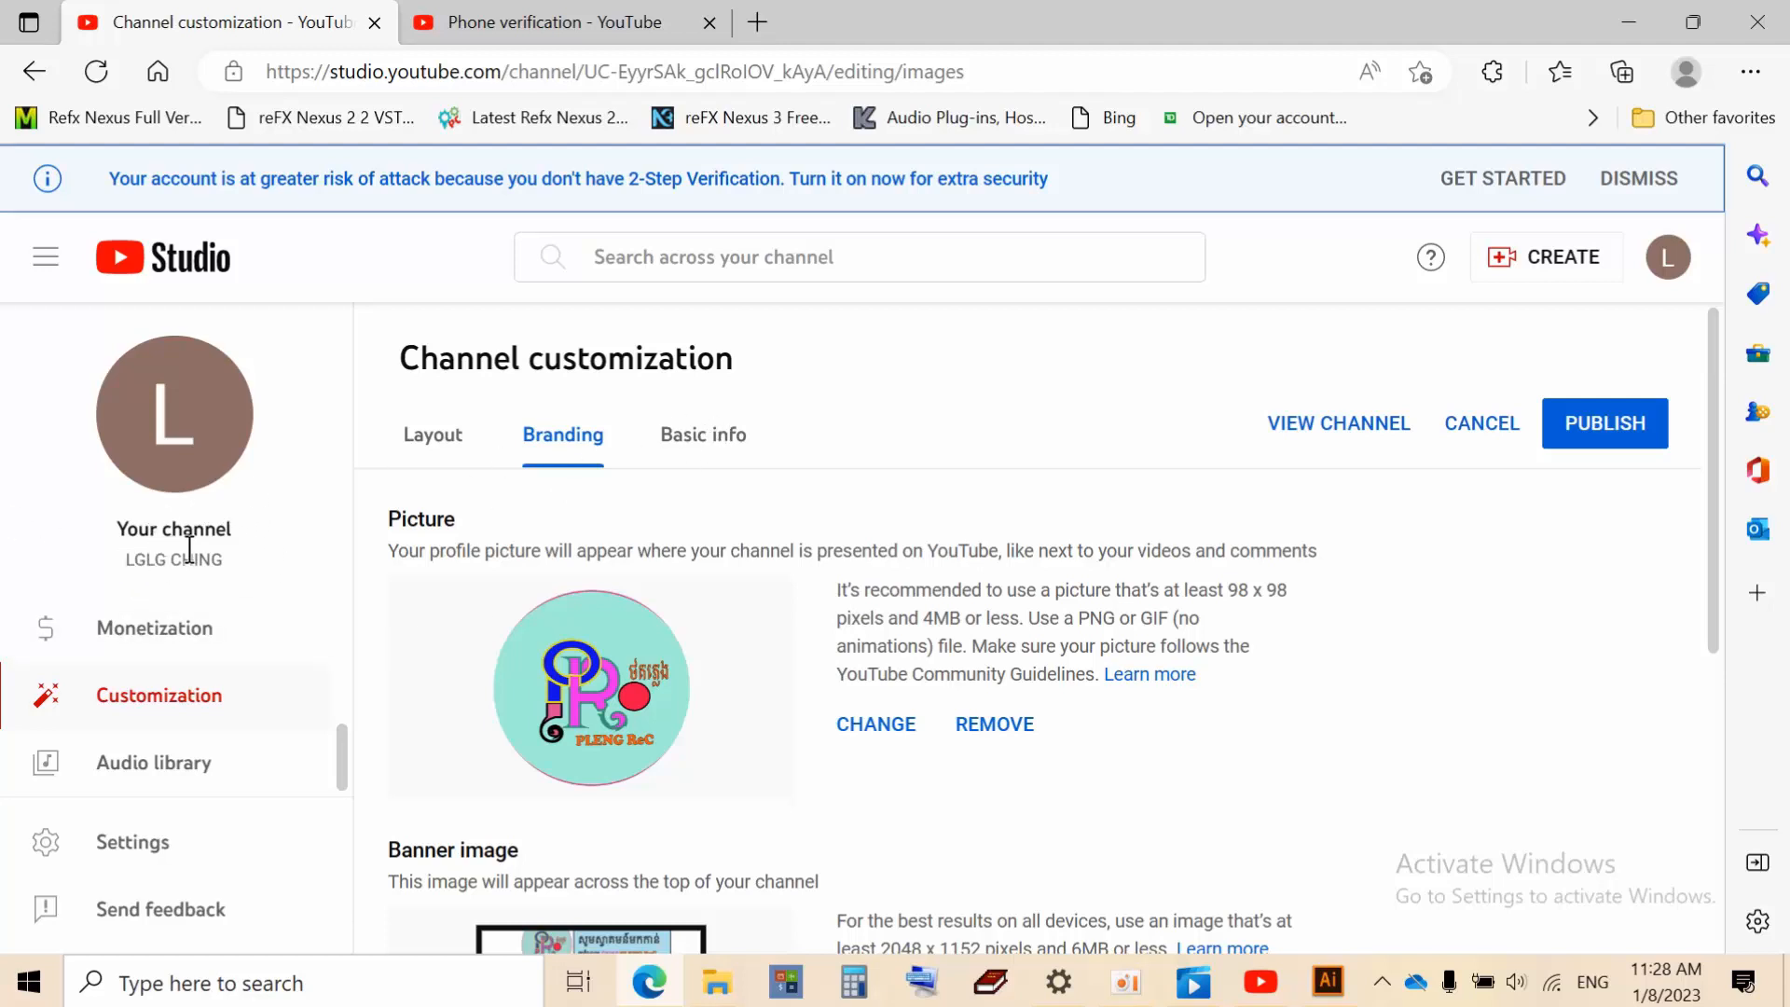
Show the Basic info tab with the channel's current name and handle
{"action": "left_click_drag", "start_coordinate": [225, 558], "coordinate": [168, 557]}
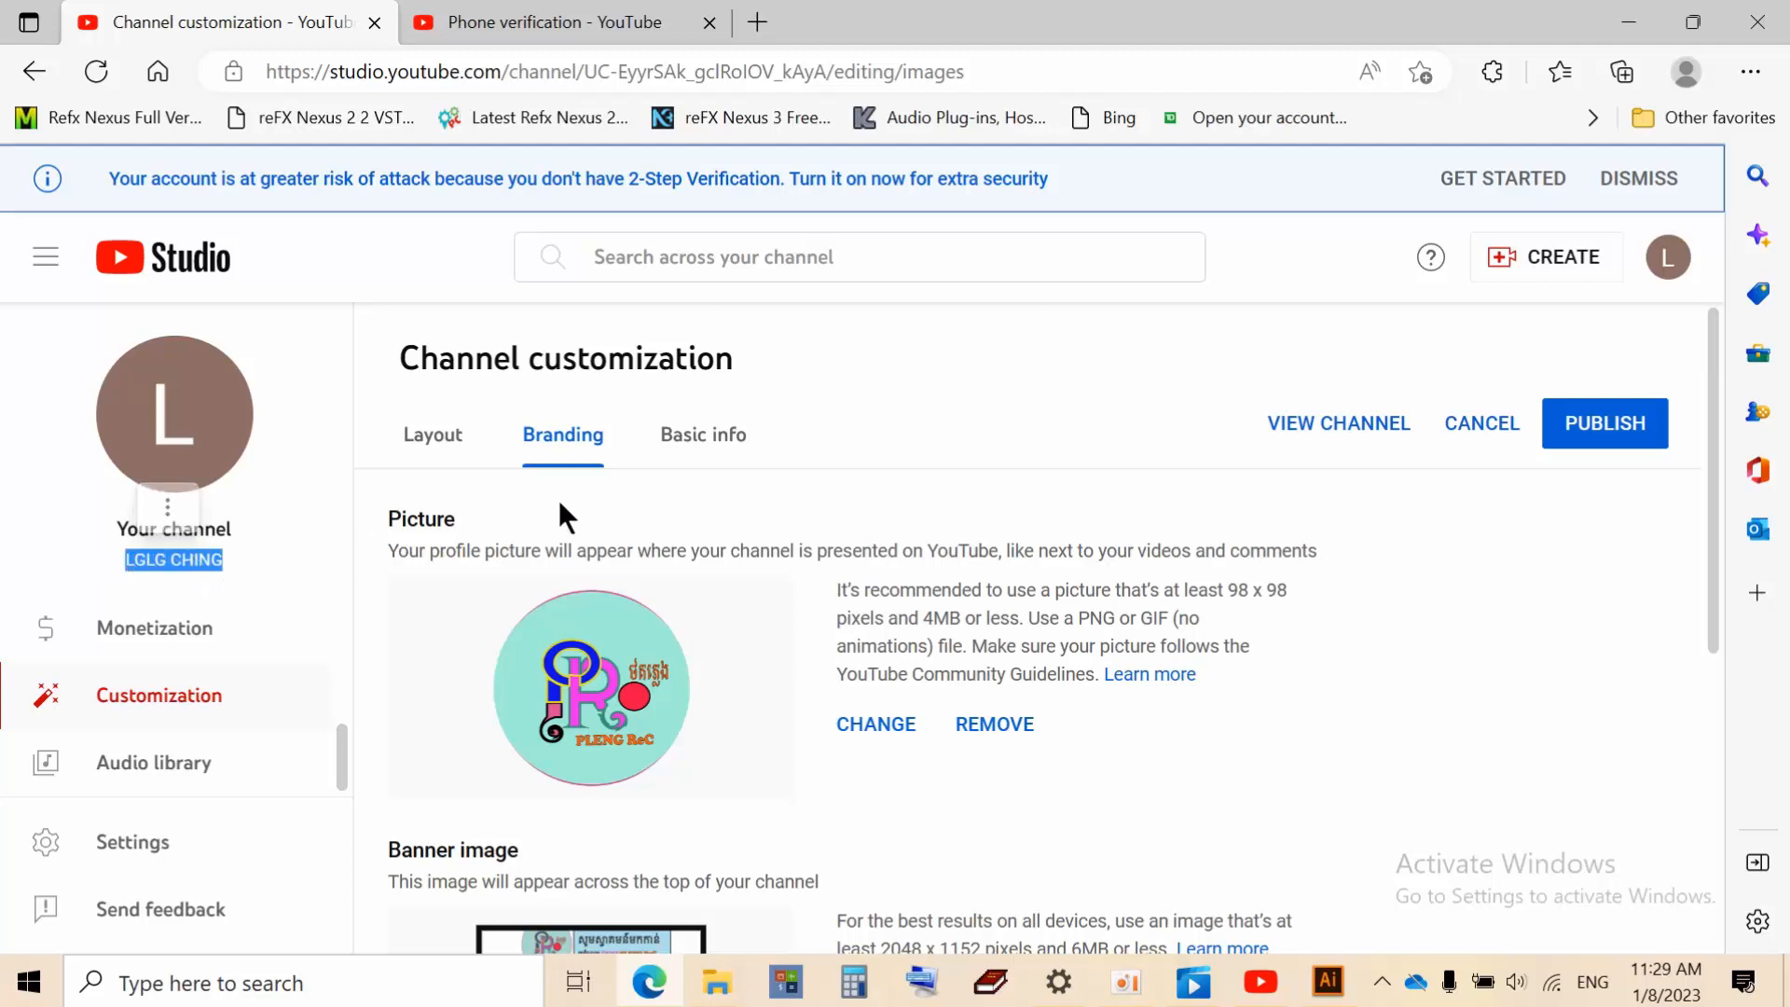
{"action": "left_click", "coordinate": [697, 441]}
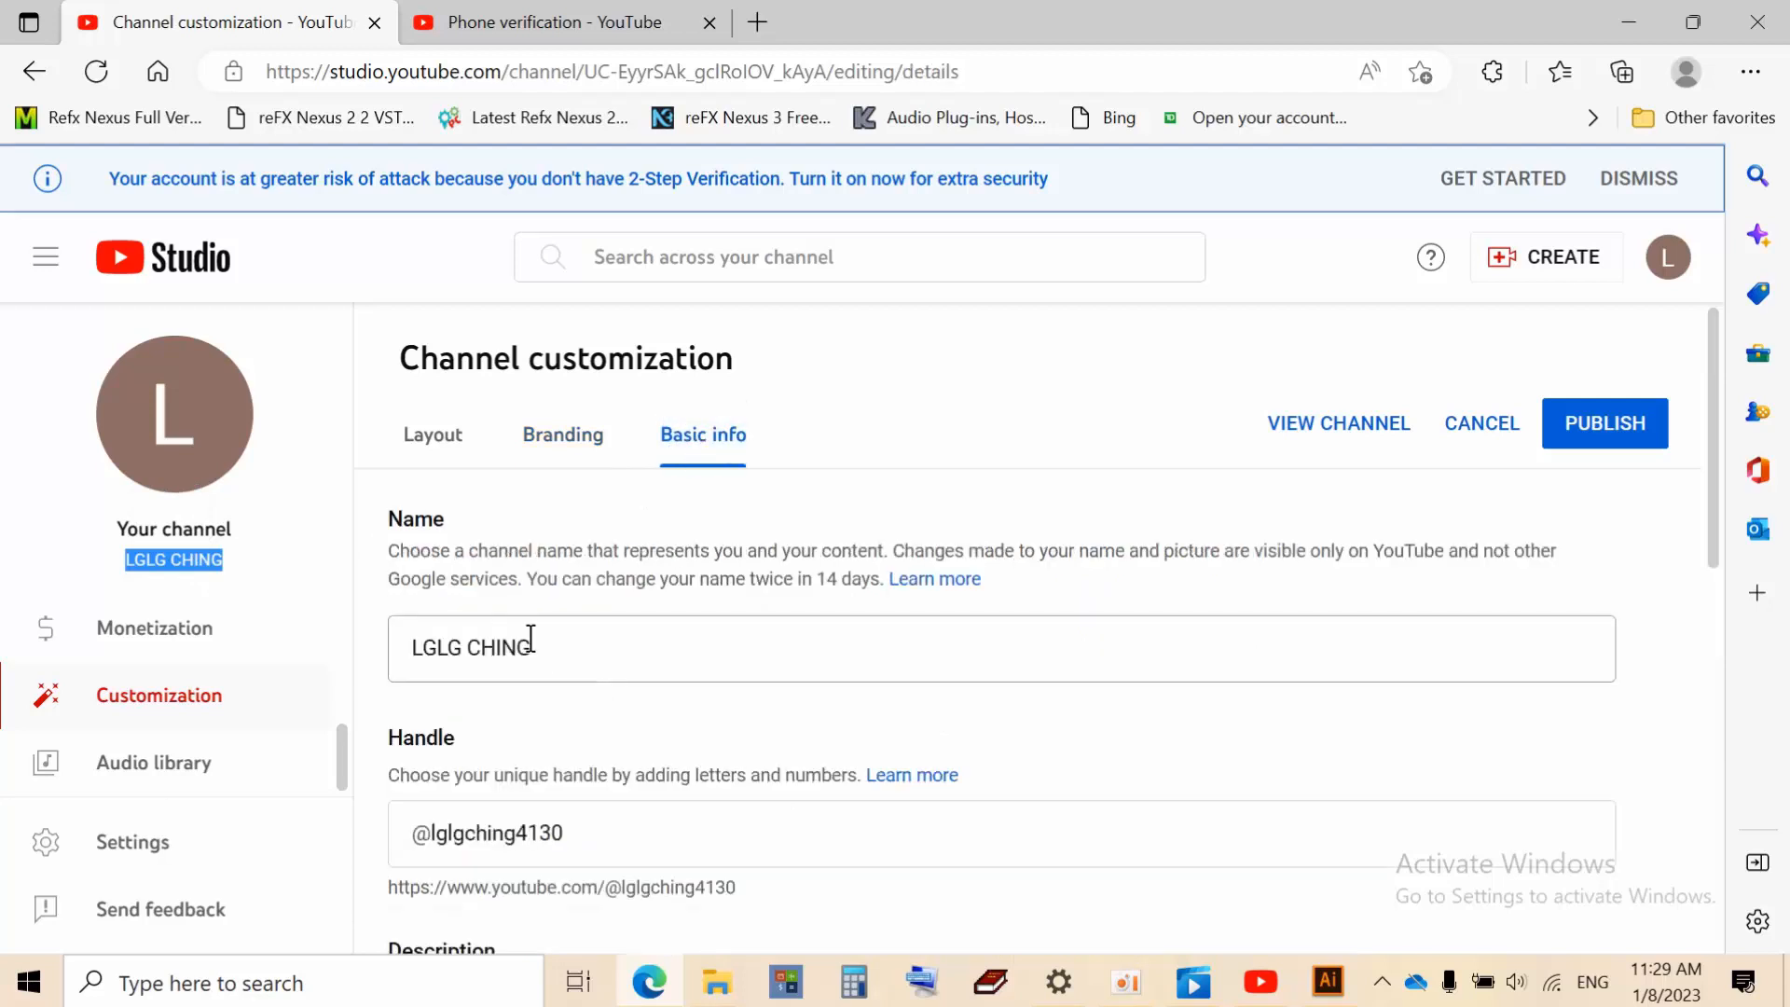
Rename the channel from LGLG CHING to 'PLENG Rec'
{"action": "left_click", "coordinate": [556, 641]}
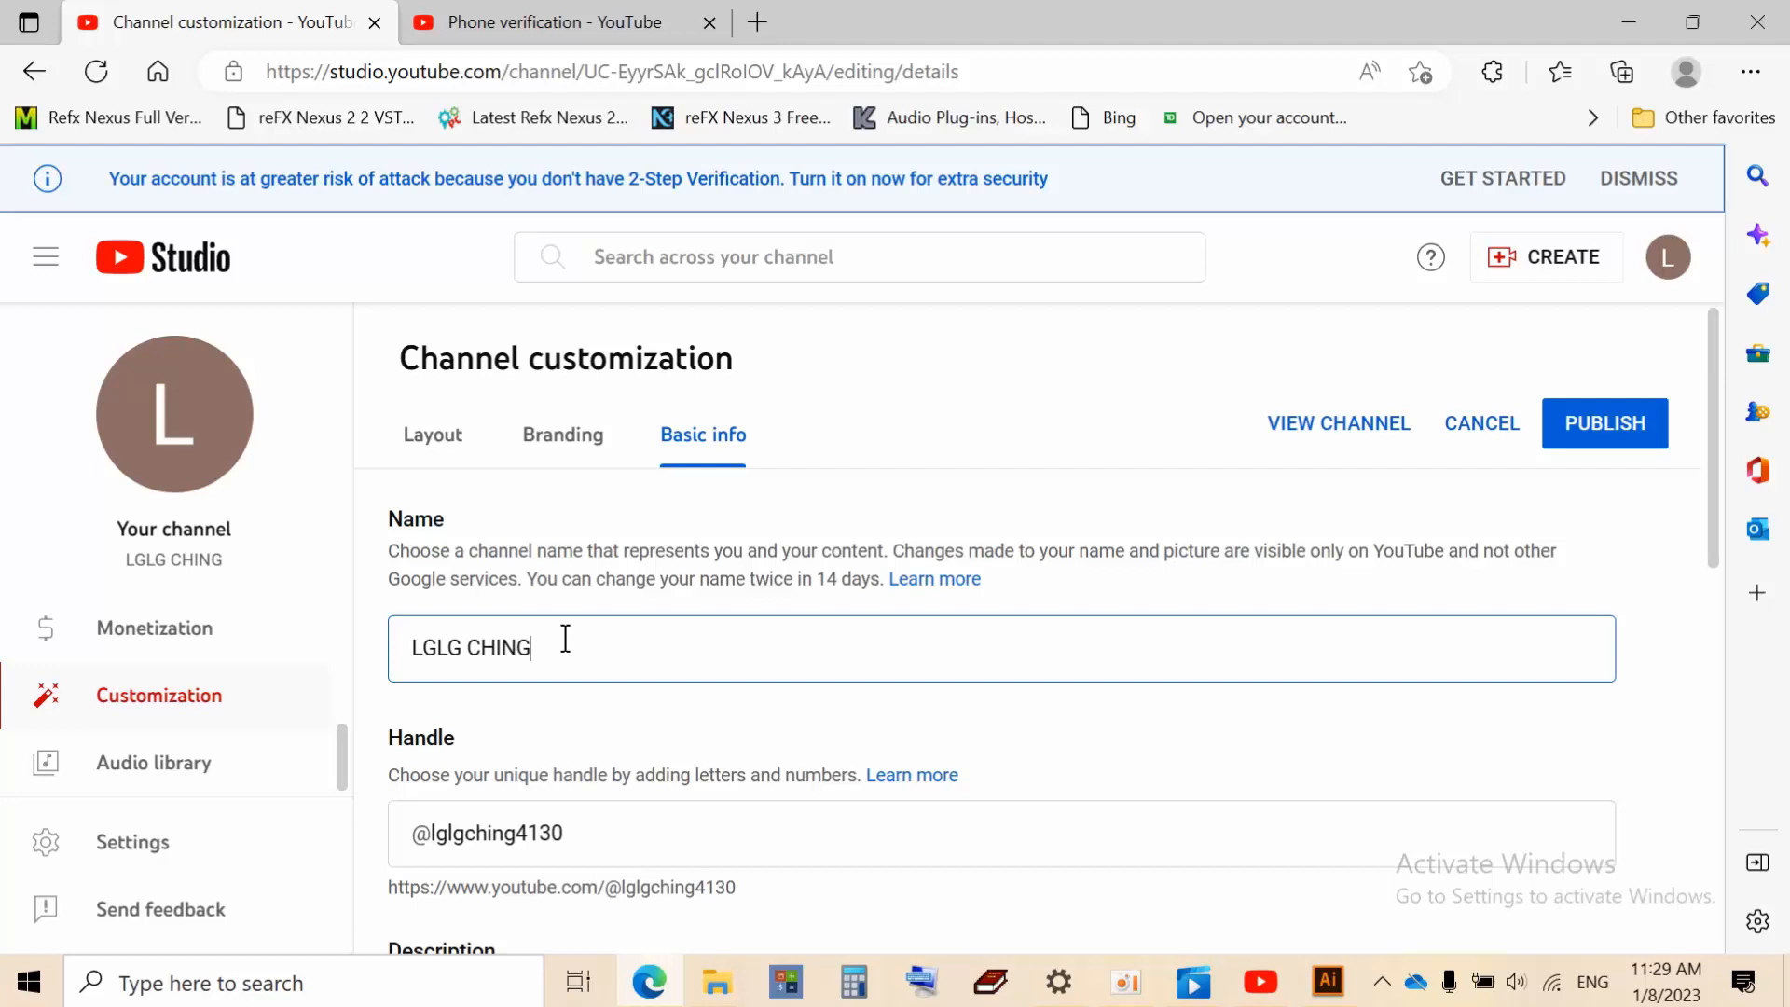
{"action": "key", "text": "BackSpace"}
{"action": "key", "text": "BackSpace"}
{"action": "key", "text": "BackSpace"}
{"action": "key", "text": "BackSpace"}
{"action": "key", "text": "BackSpace"}
{"action": "key", "text": "BackSpace"}
{"action": "key", "text": "BackSpace"}
{"action": "key", "text": "BackSpace"}
{"action": "key", "text": "BackSpace"}
{"action": "key", "text": "BackSpace"}
{"action": "type", "text": "PLr"}
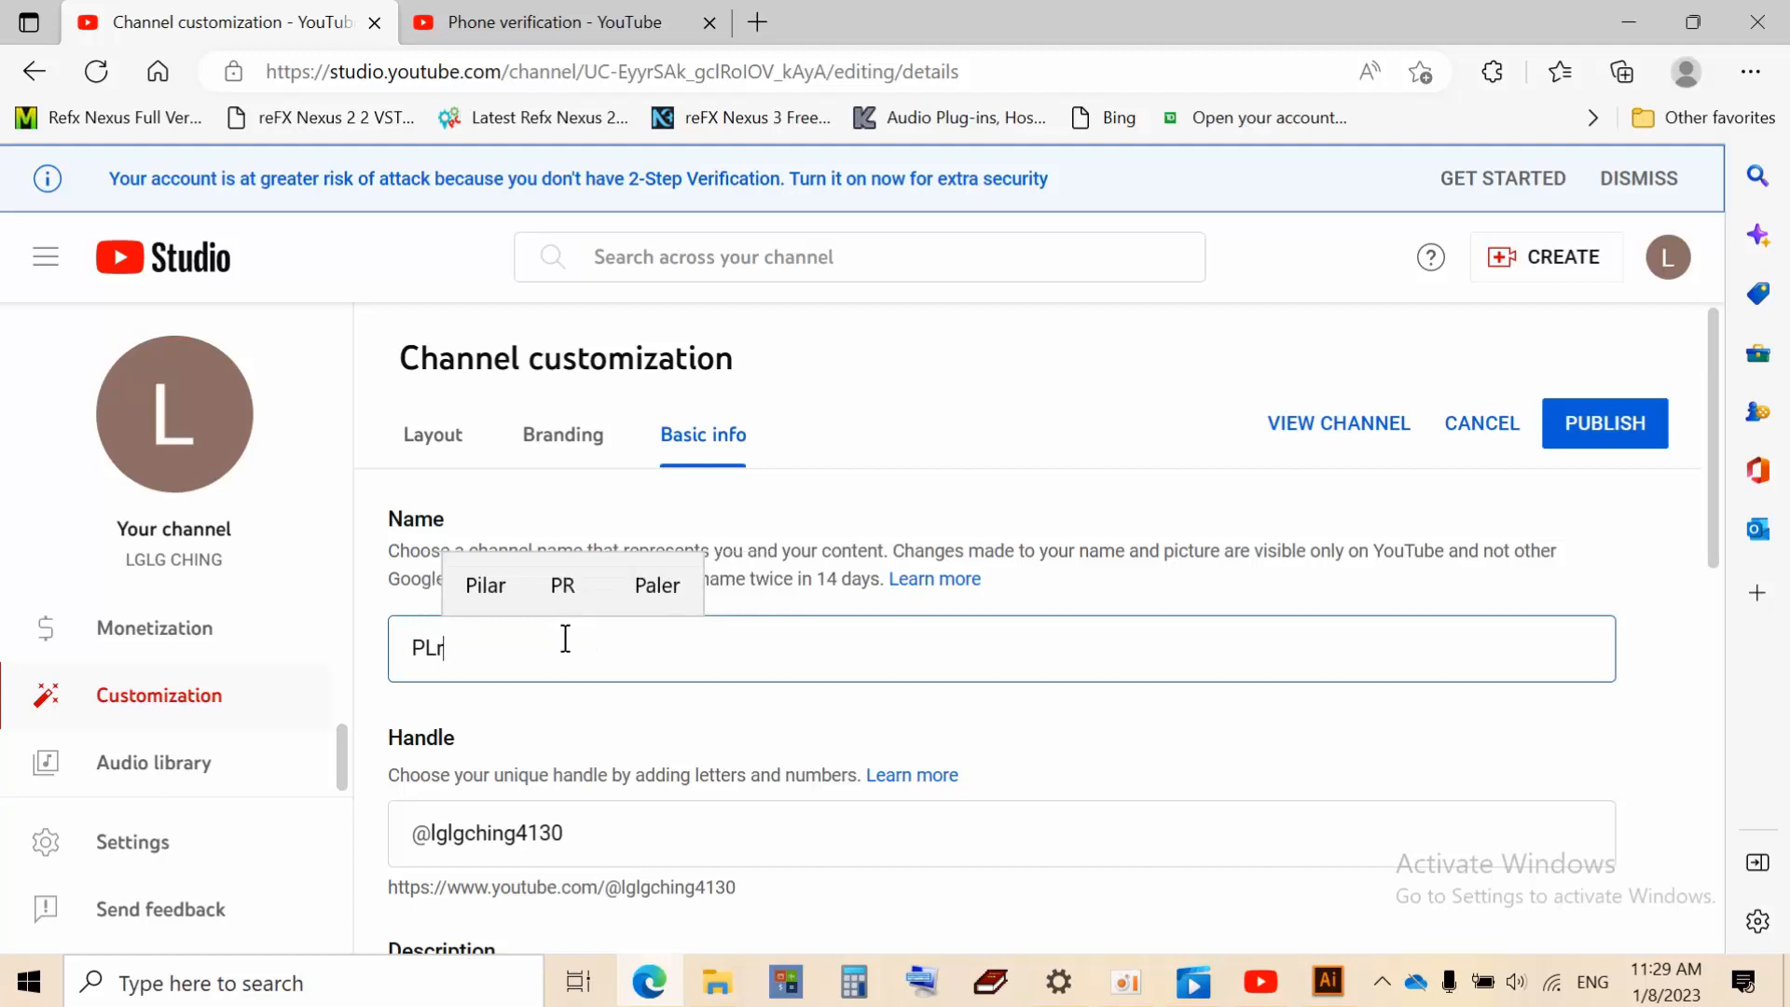
{"action": "key", "text": "BackSpace"}
{"action": "type", "text": "ENG"}
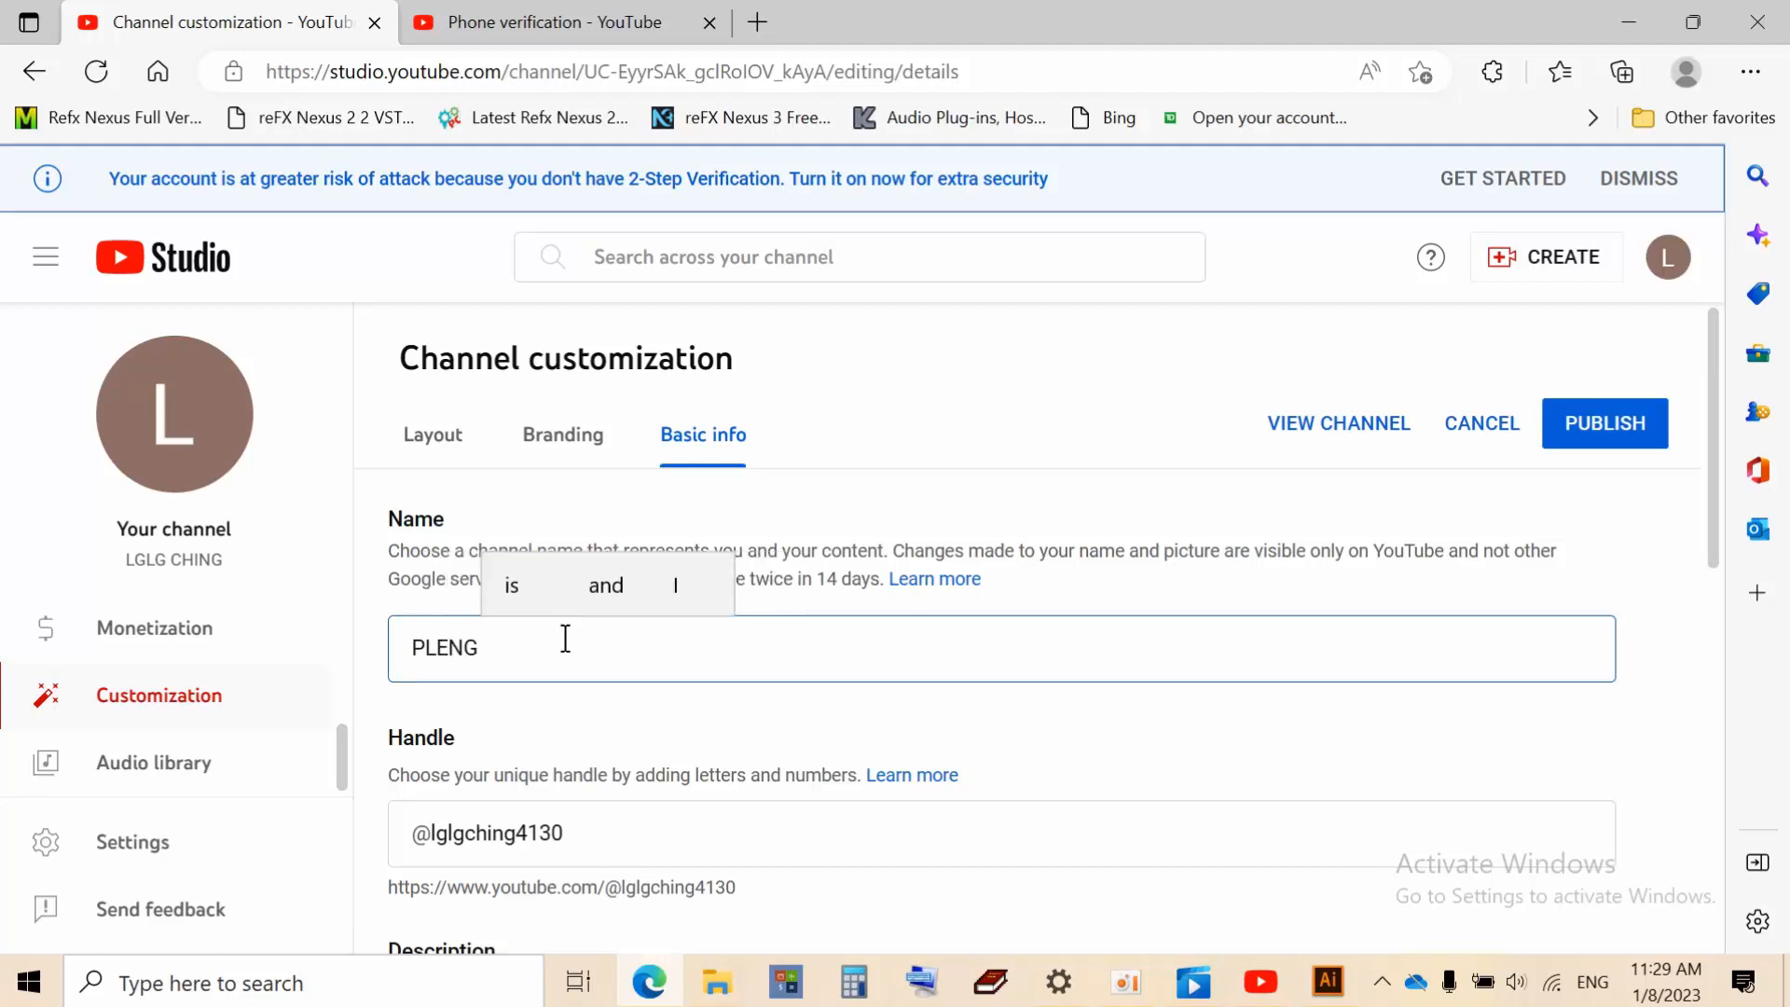
{"action": "key", "text": "BackSpace"}
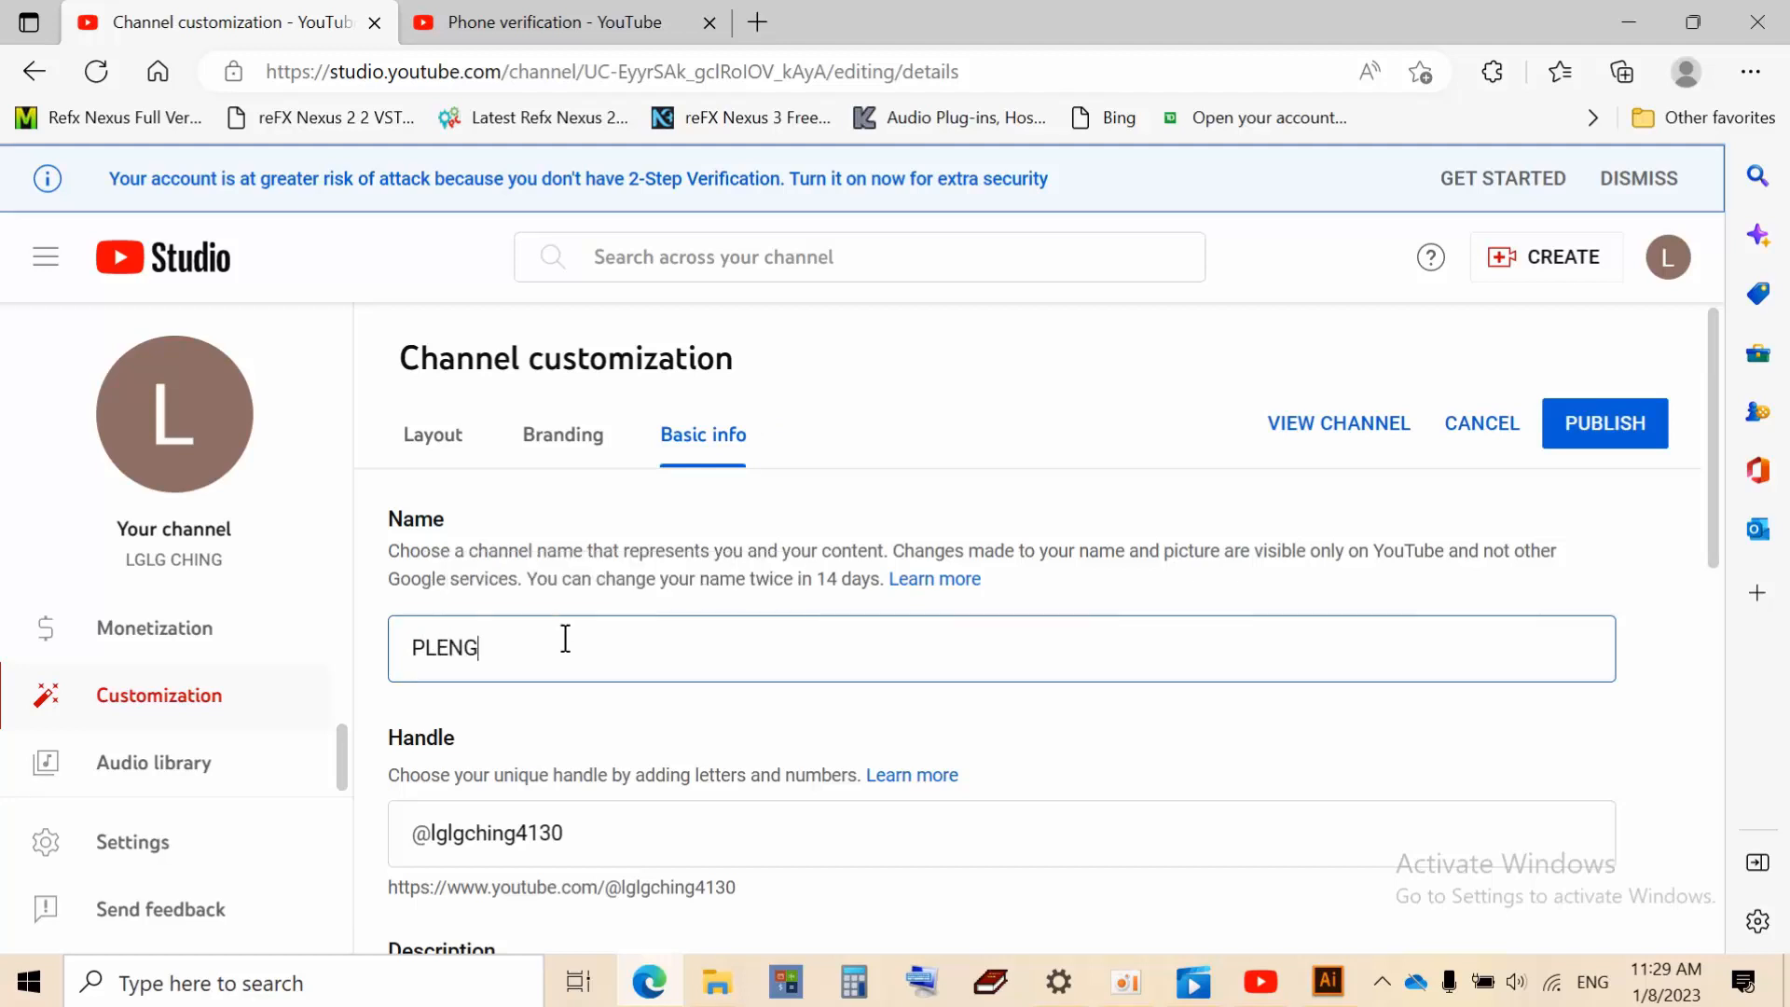
{"action": "type", "text": "R"}
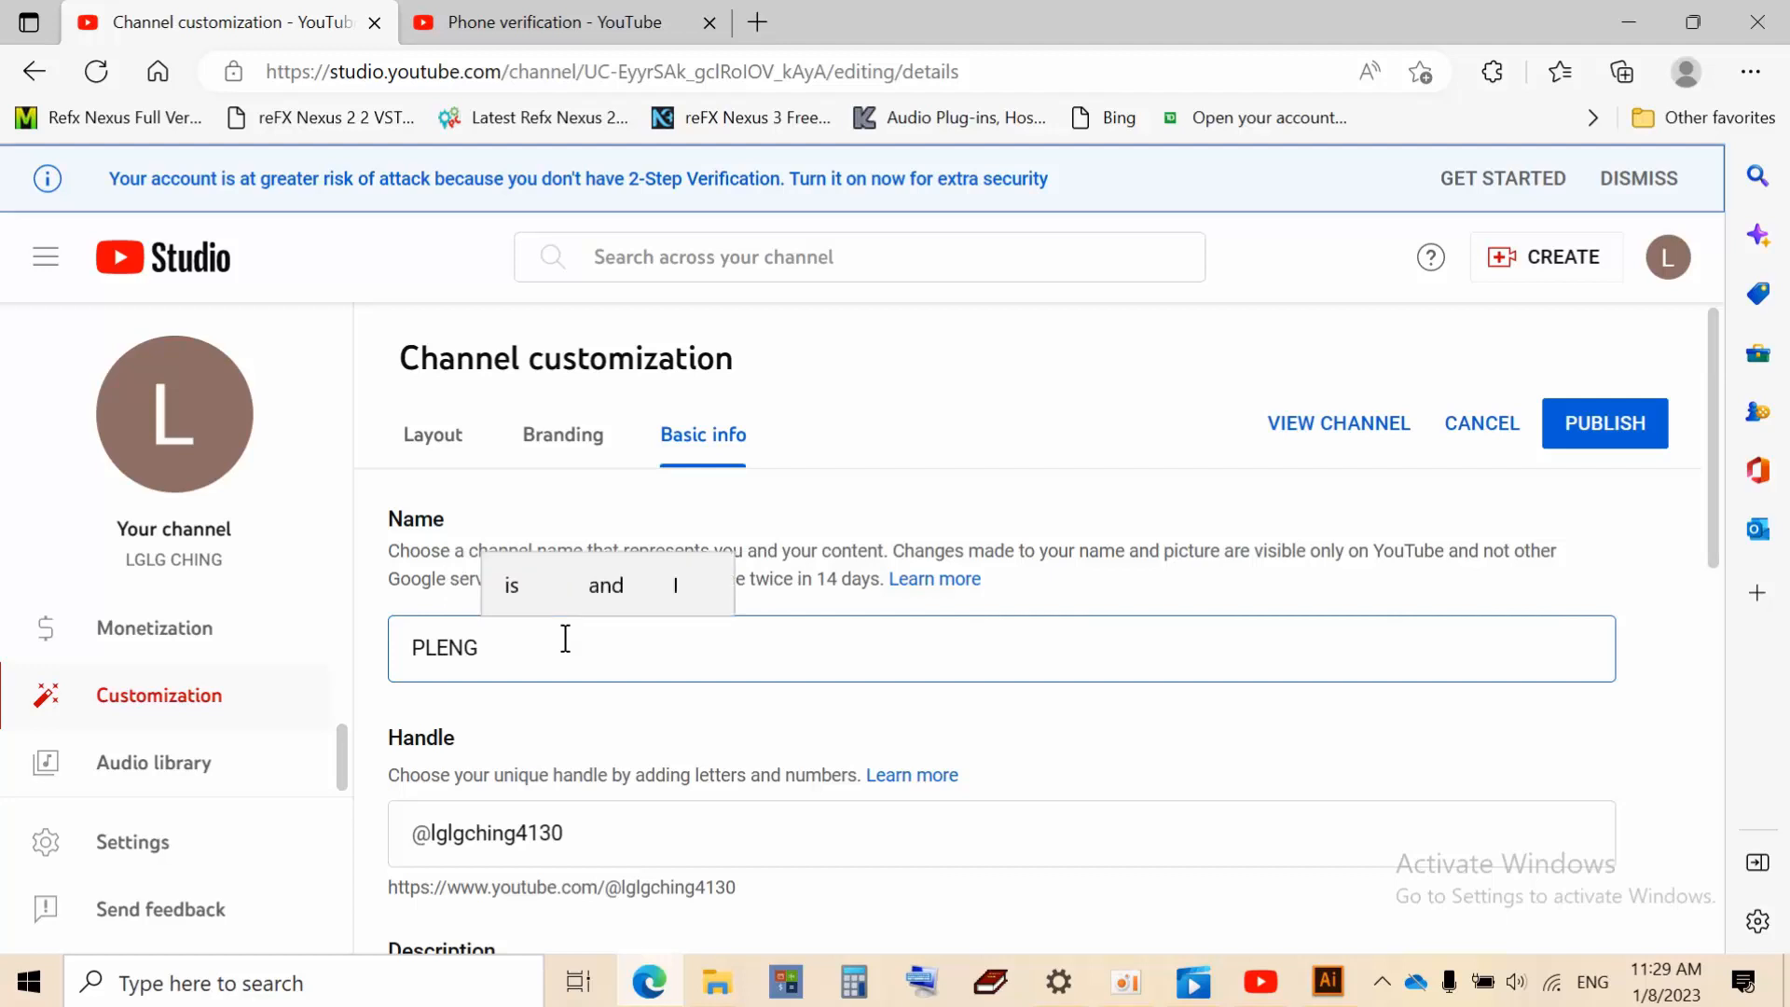
{"action": "type", "text": "e"}
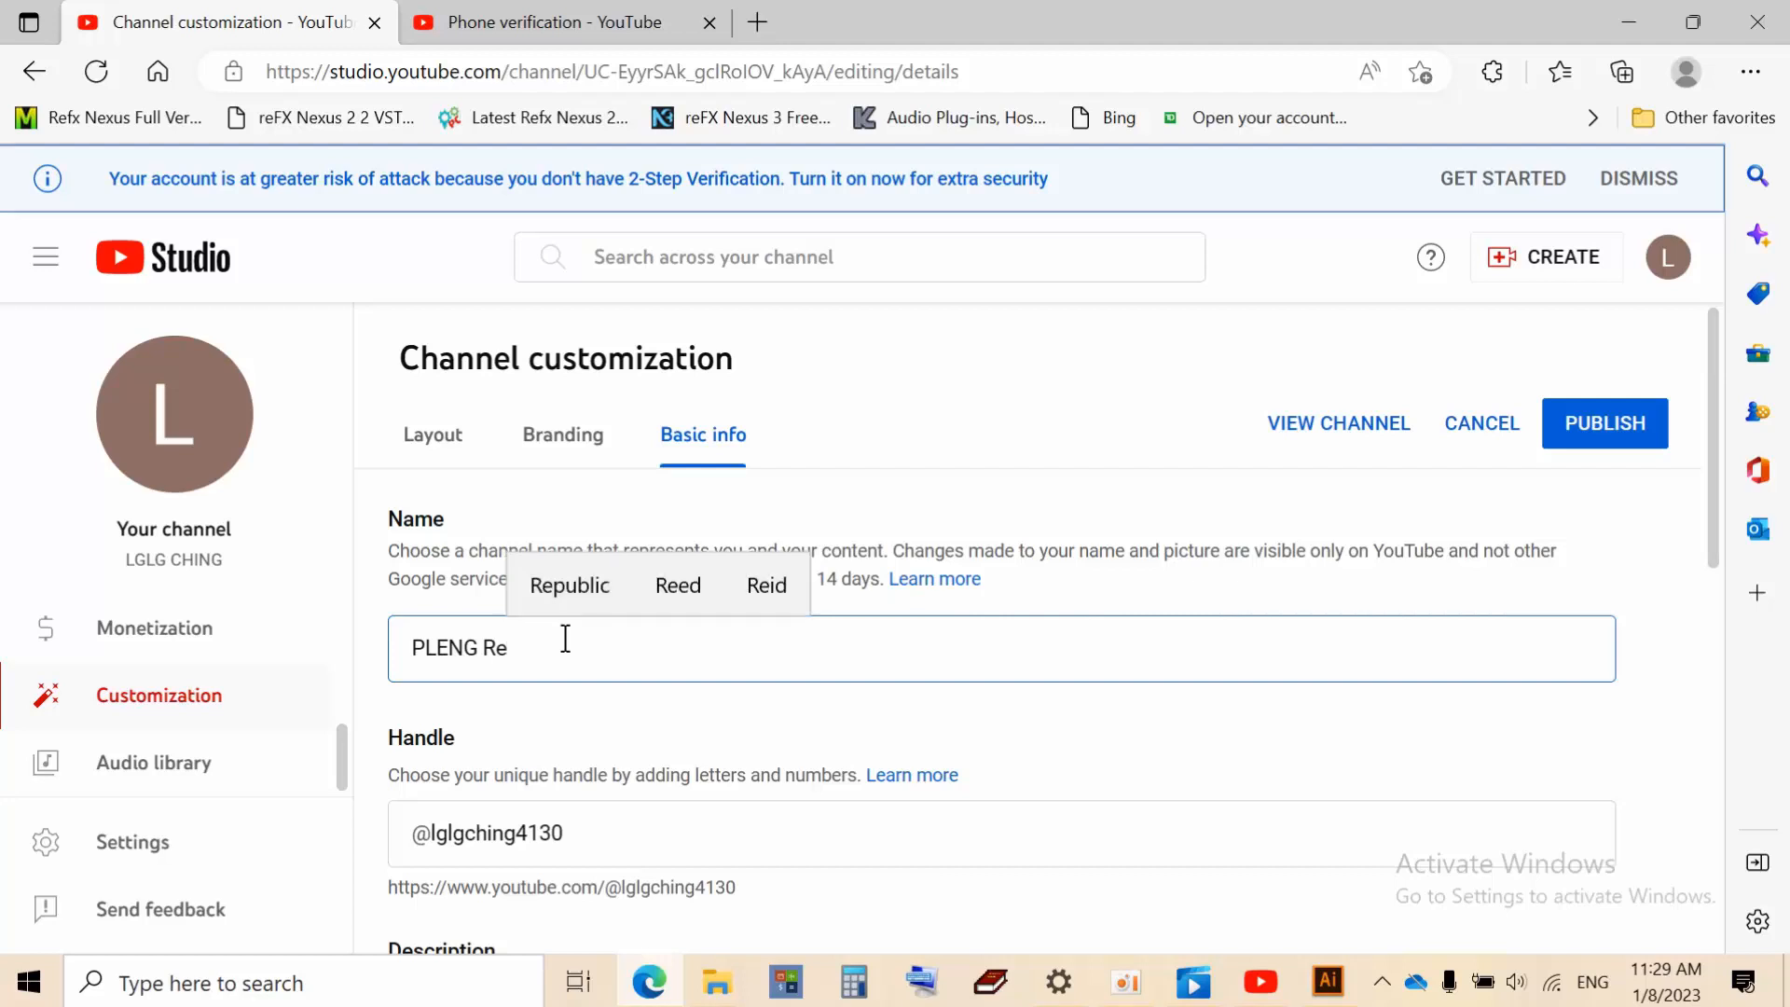
{"action": "type", "text": "c"}
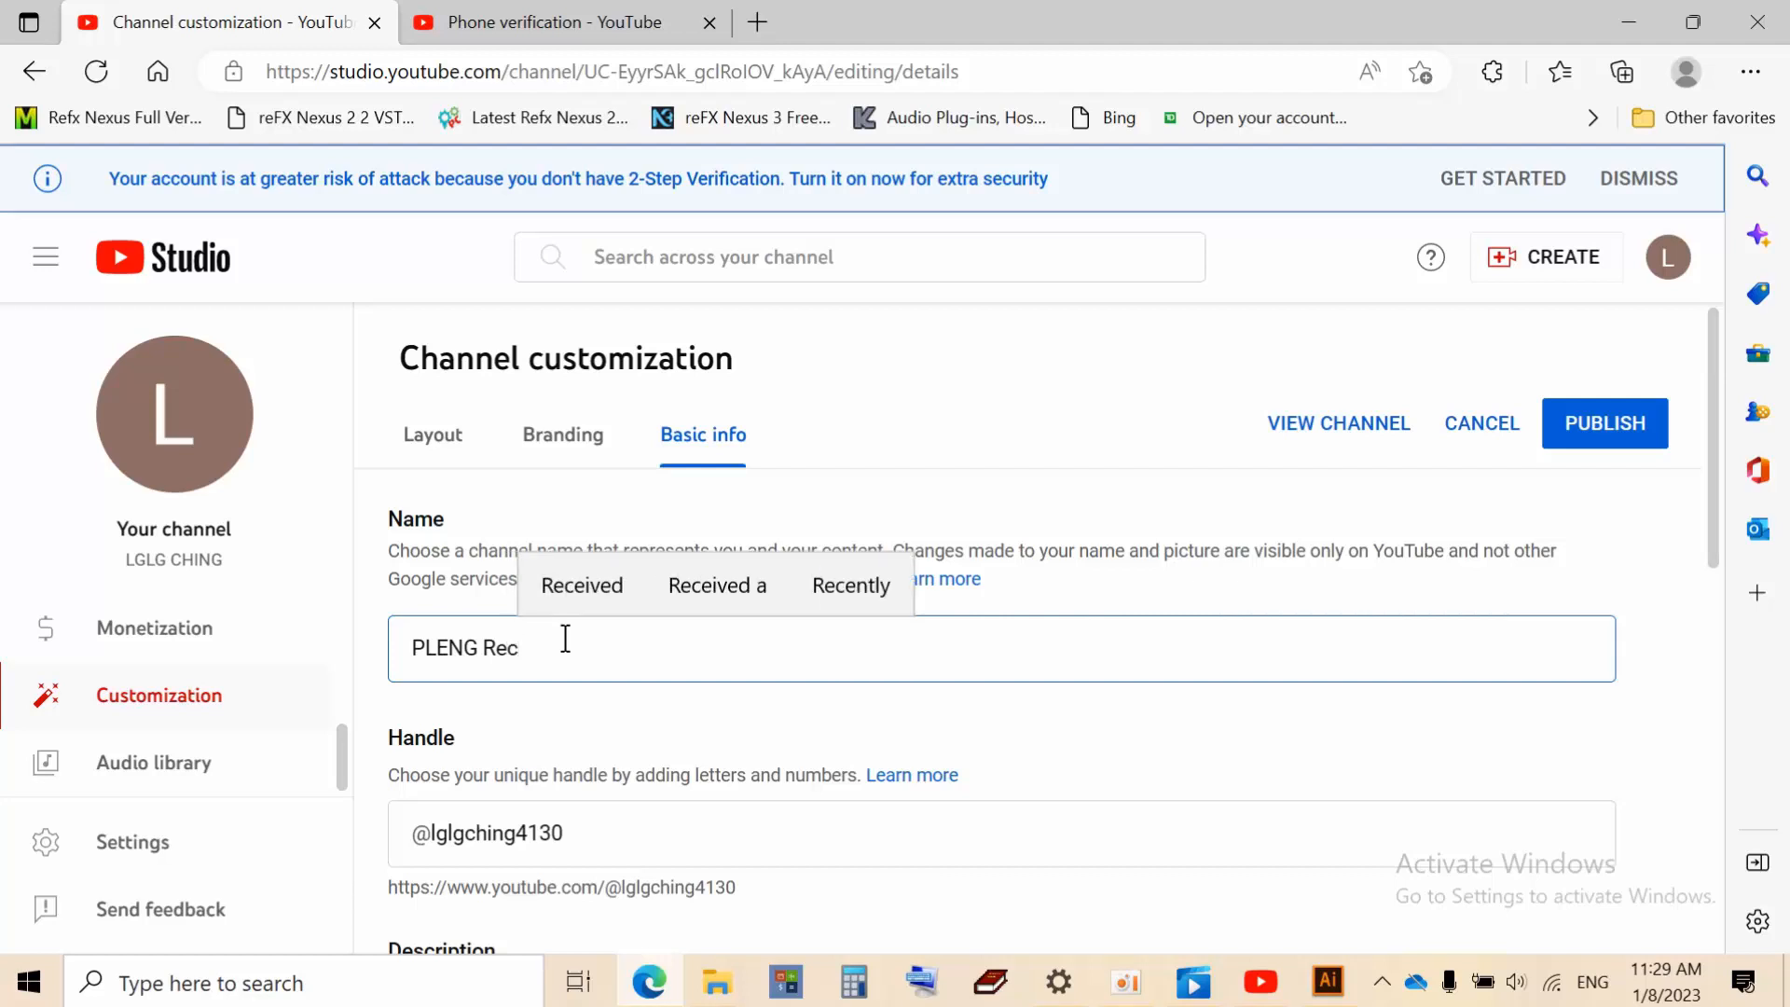
{"action": "left_click", "coordinate": [587, 835]}
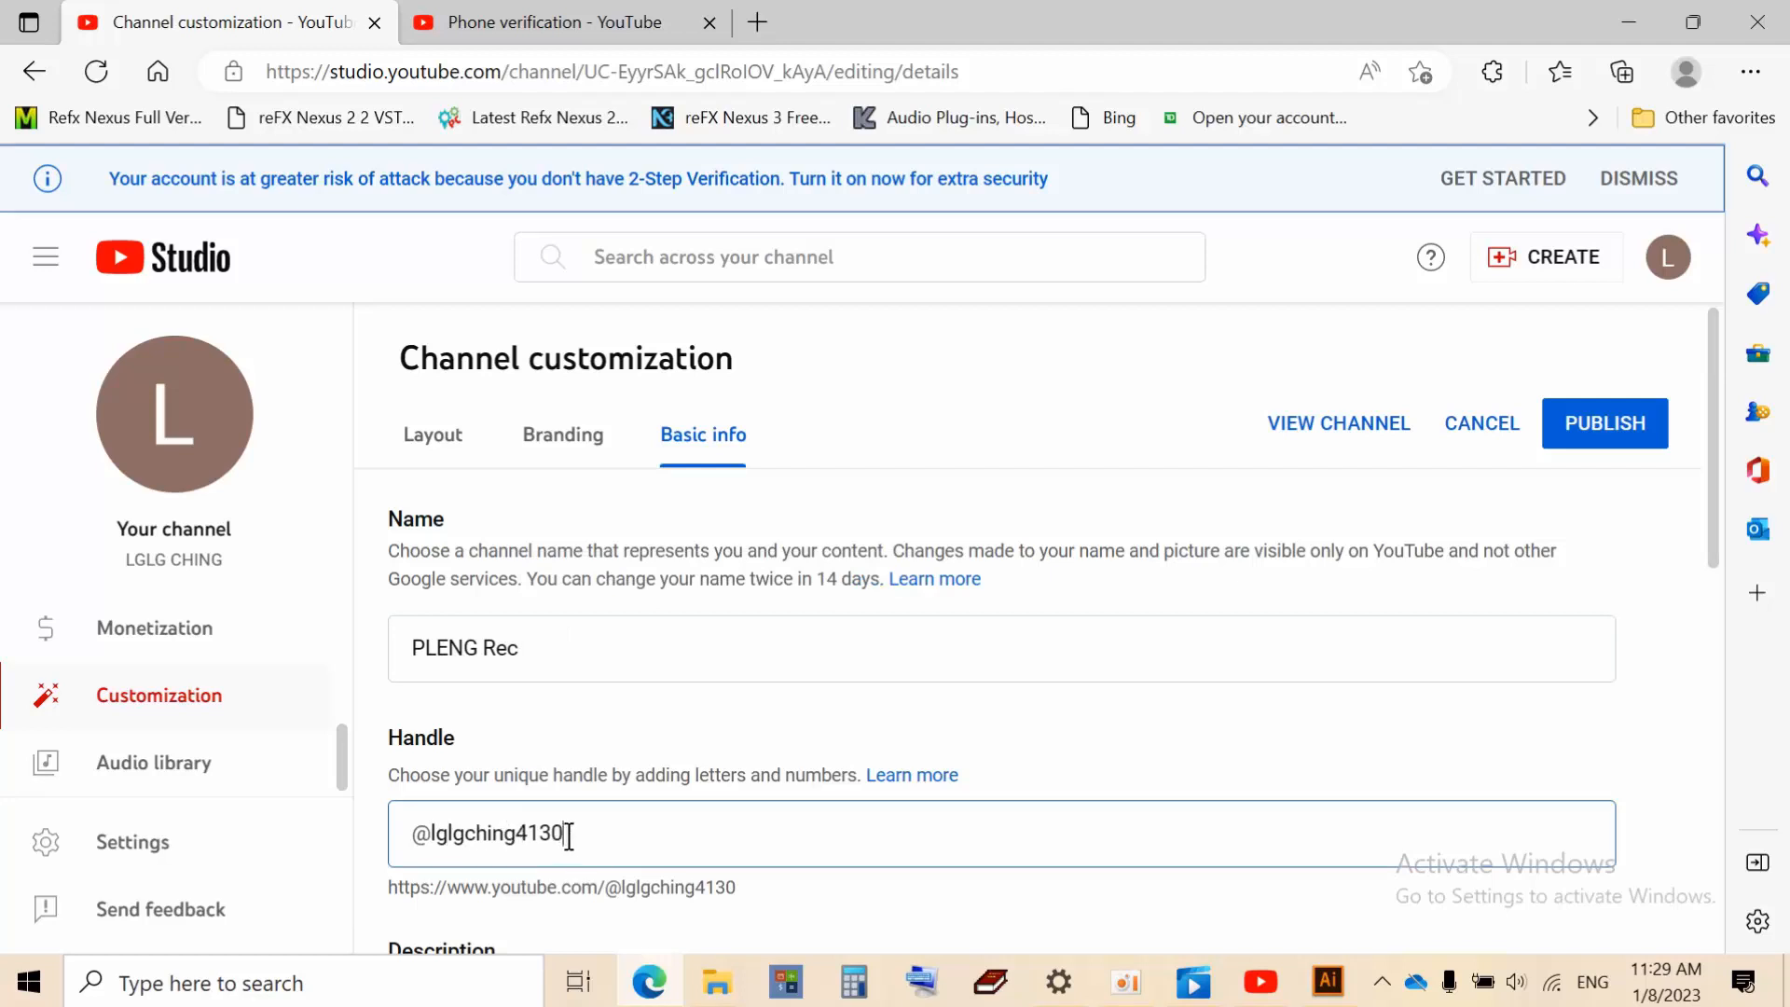
{"action": "key", "text": "BackSpace"}
{"action": "key", "text": "BackSpace"}
{"action": "key", "text": "BackSpace"}
{"action": "key", "text": "BackSpace"}
{"action": "key", "text": "BackSpace"}
{"action": "key", "text": "BackSpace"}
{"action": "key", "text": "BackSpace"}
{"action": "key", "text": "BackSpace"}
{"action": "key", "text": "BackSpace"}
{"action": "key", "text": "BackSpace"}
{"action": "key", "text": "BackSpace"}
{"action": "key", "text": "BackSpace"}
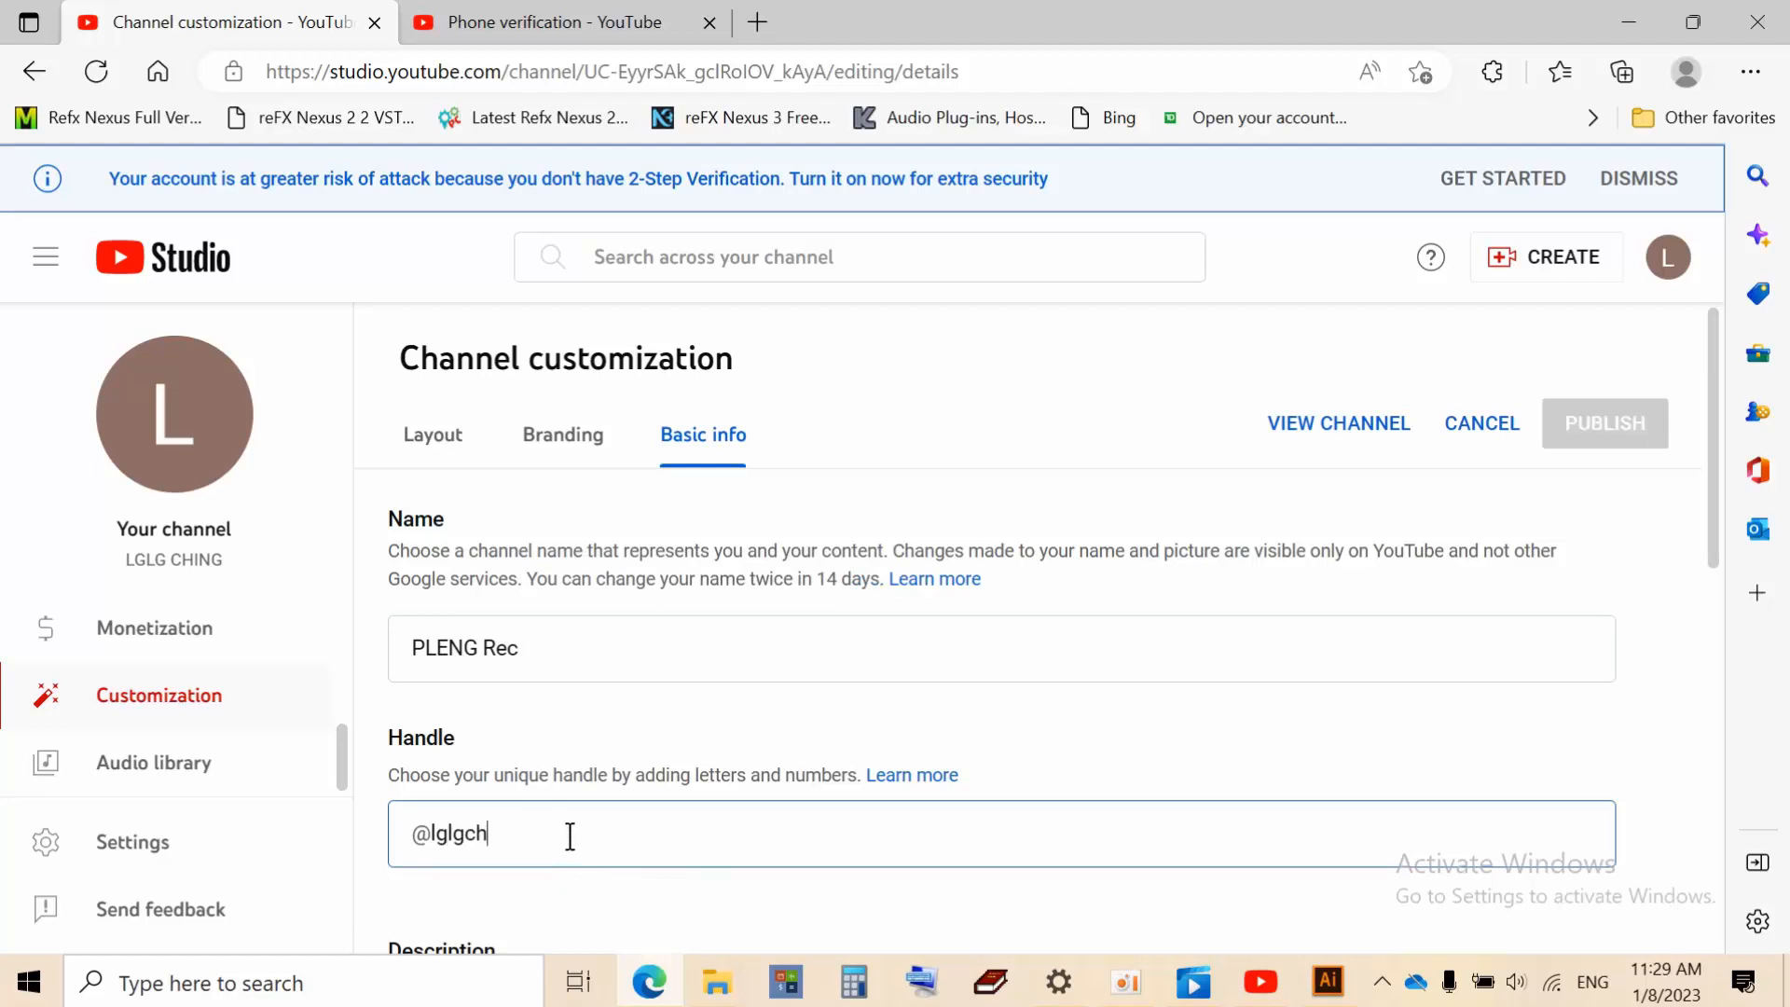
{"action": "key", "text": "BackSpace"}
{"action": "key", "text": "BackSpace"}
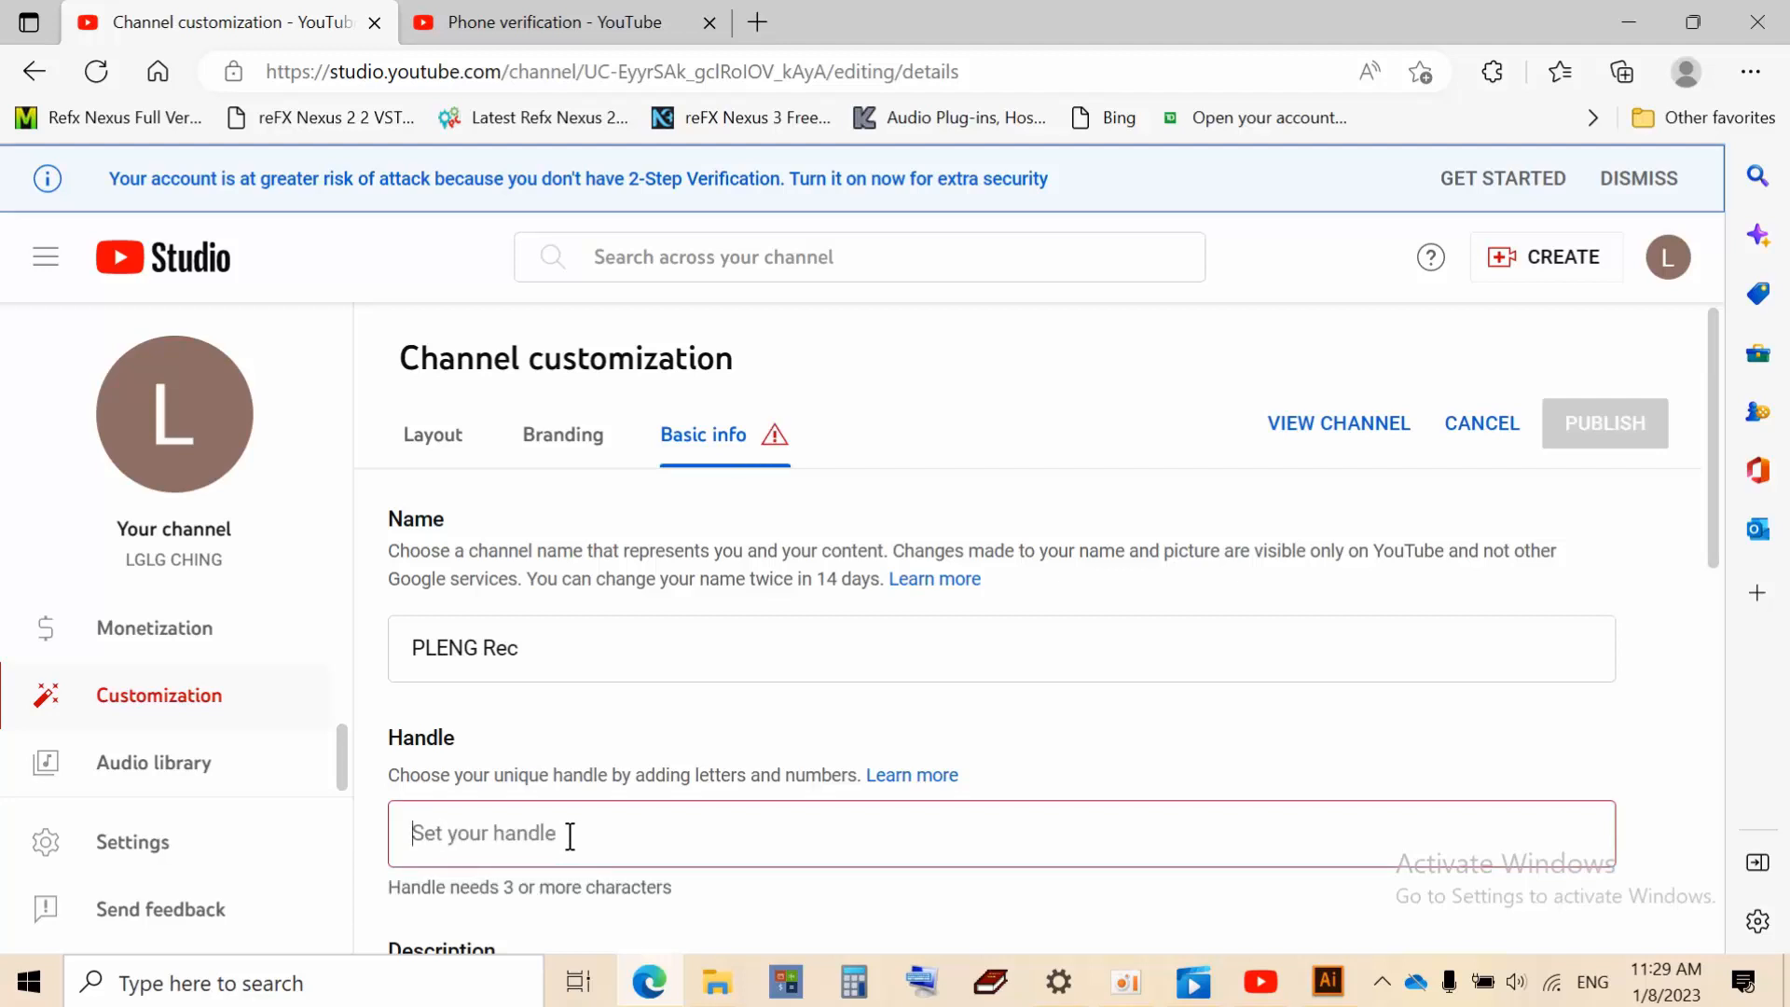
{"action": "type", "text": "@pl"}
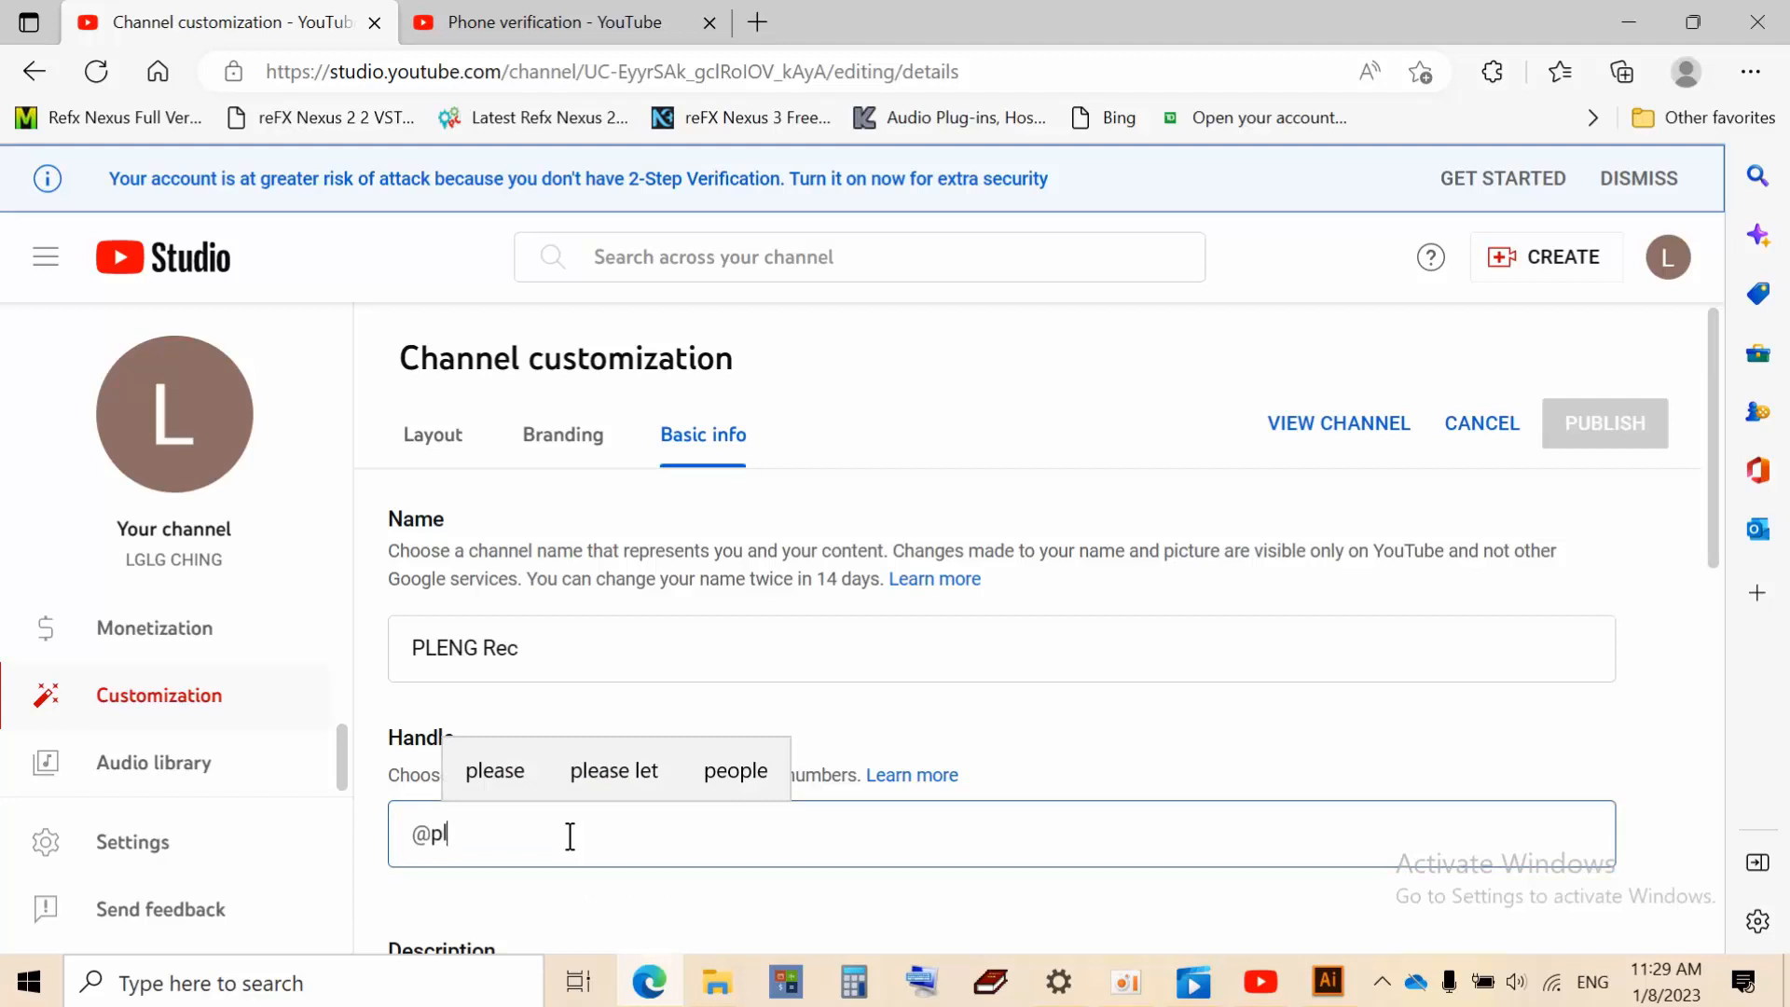
{"action": "key", "text": "BackSpace"}
{"action": "key", "text": "BackSpace"}
{"action": "key", "text": "BackSpace"}
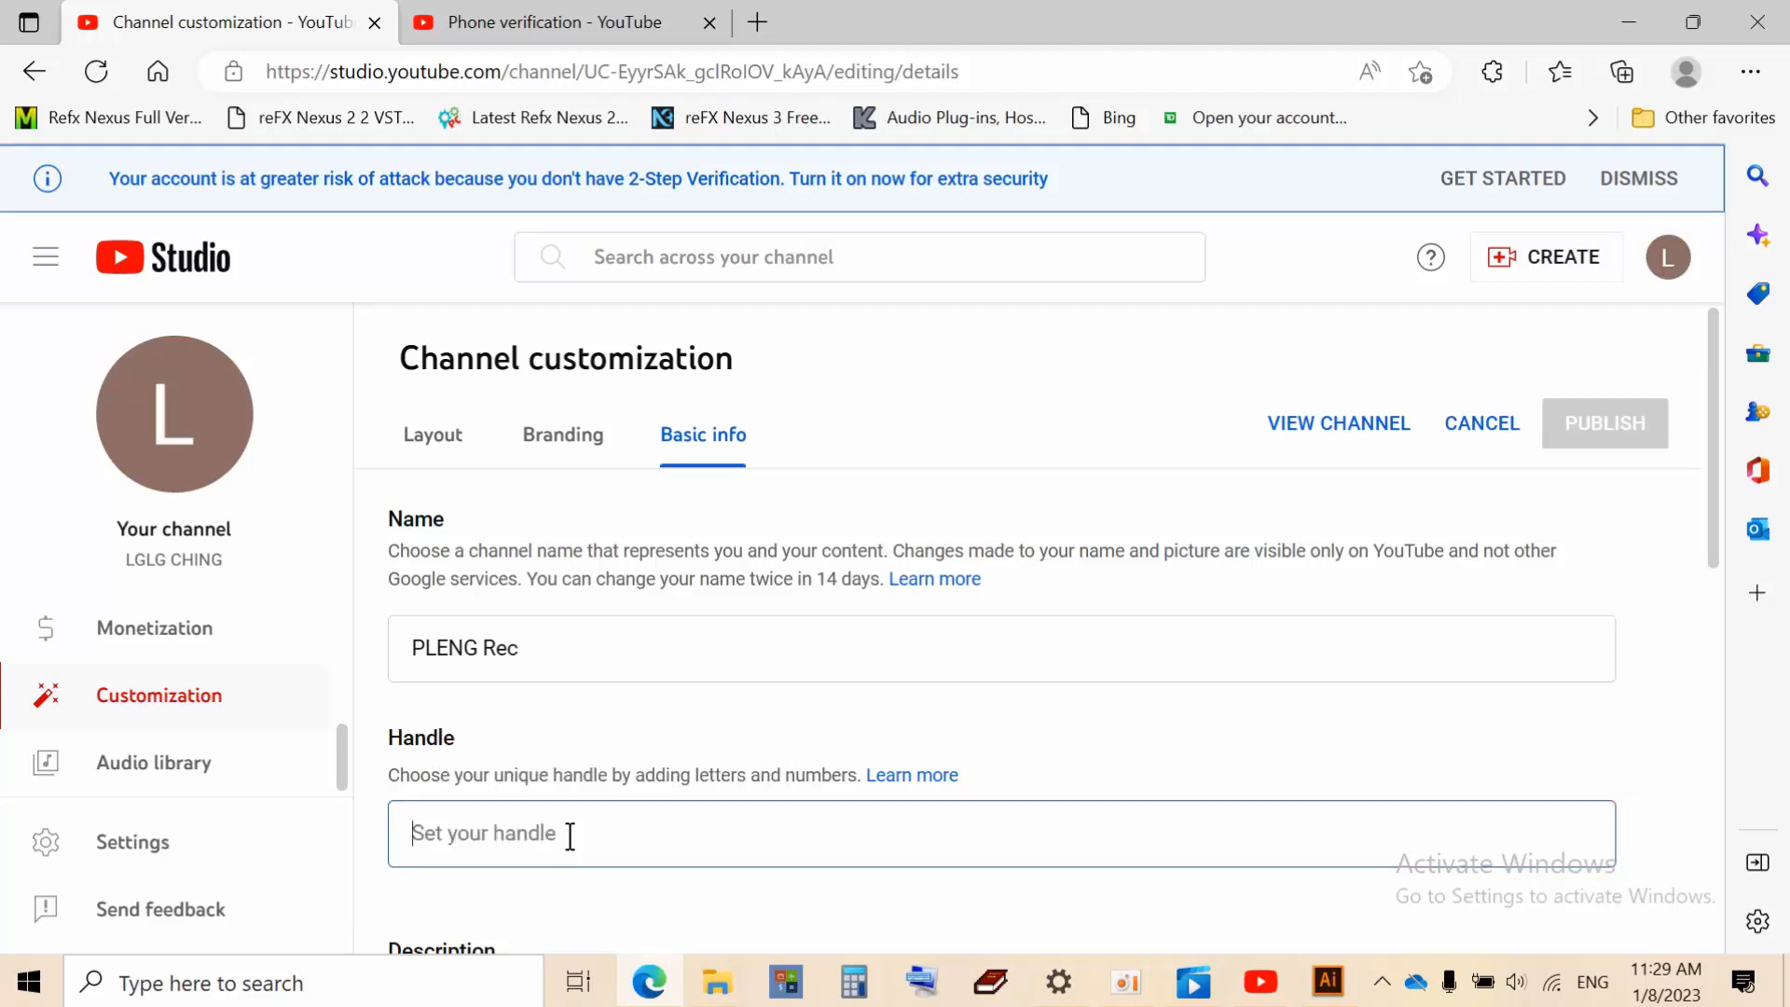
{"action": "type", "text": "@Ple"}
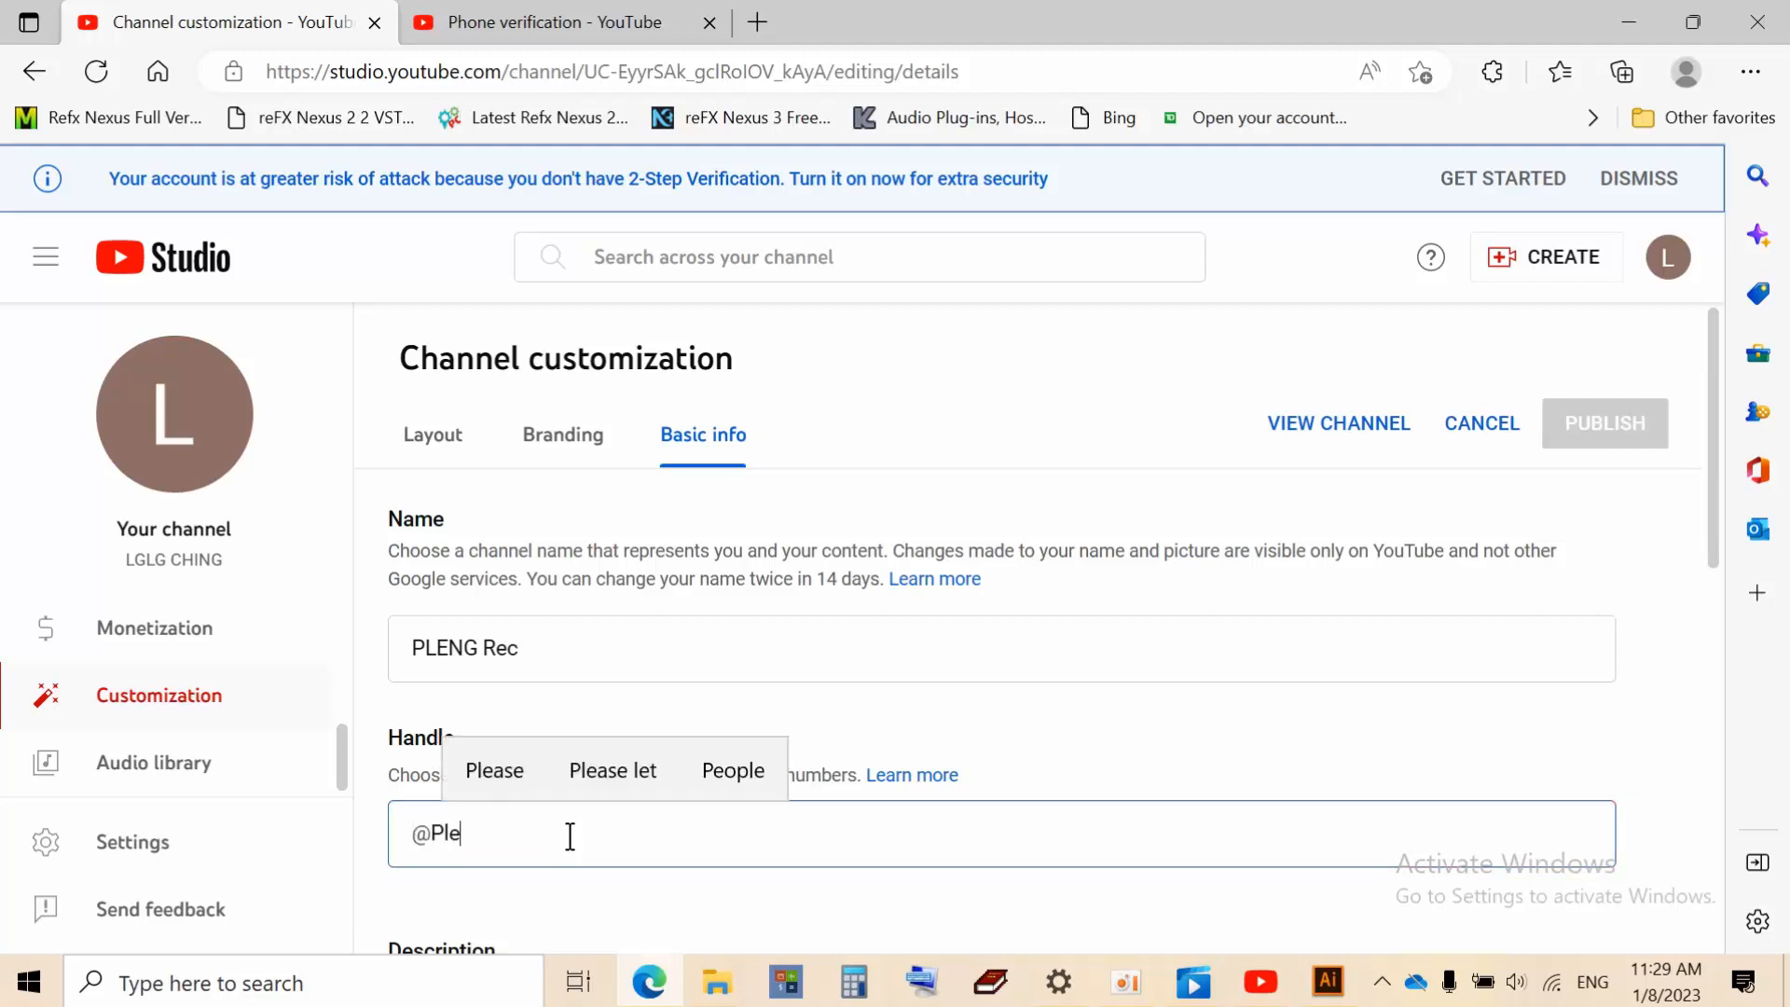
{"action": "type", "text": "ngrec"}
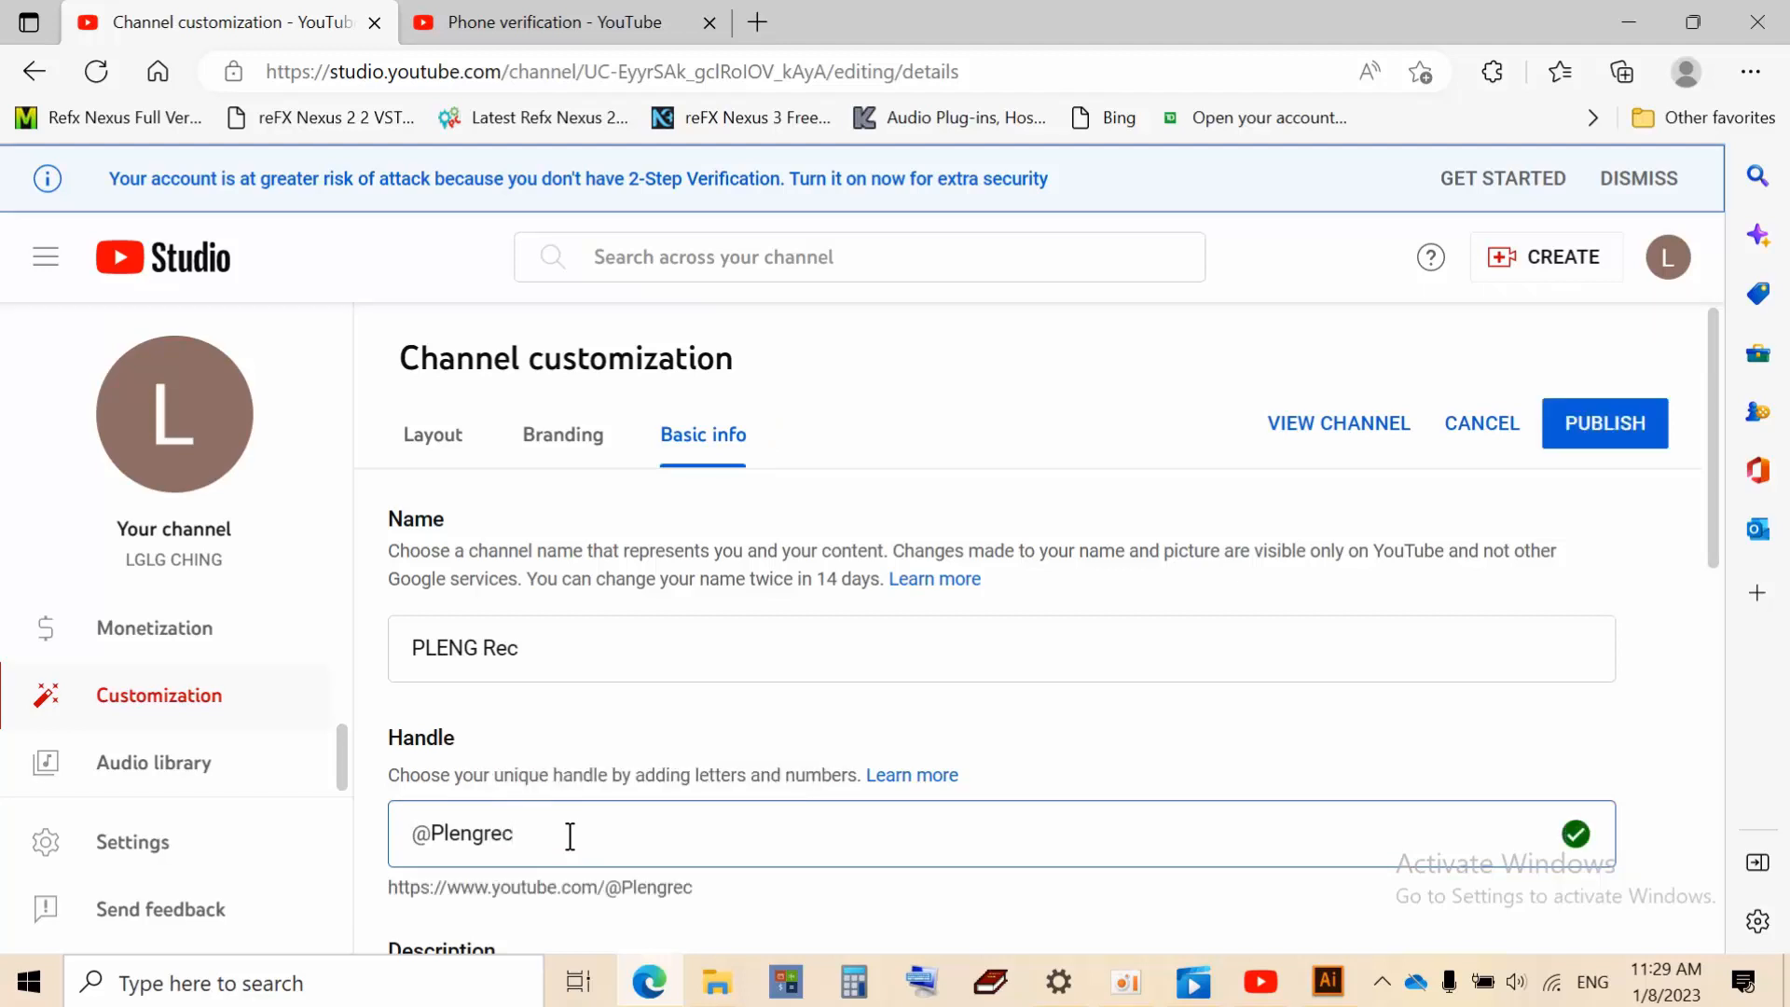
{"action": "type", "text": "kh"}
{"action": "type", "text": "mer99"}
Place the cursor in the empty Description box and select all text in the 'youtube describtion' Notepad file
{"action": "scroll", "coordinate": [827, 709], "scroll_direction": "down", "scroll_amount": 5}
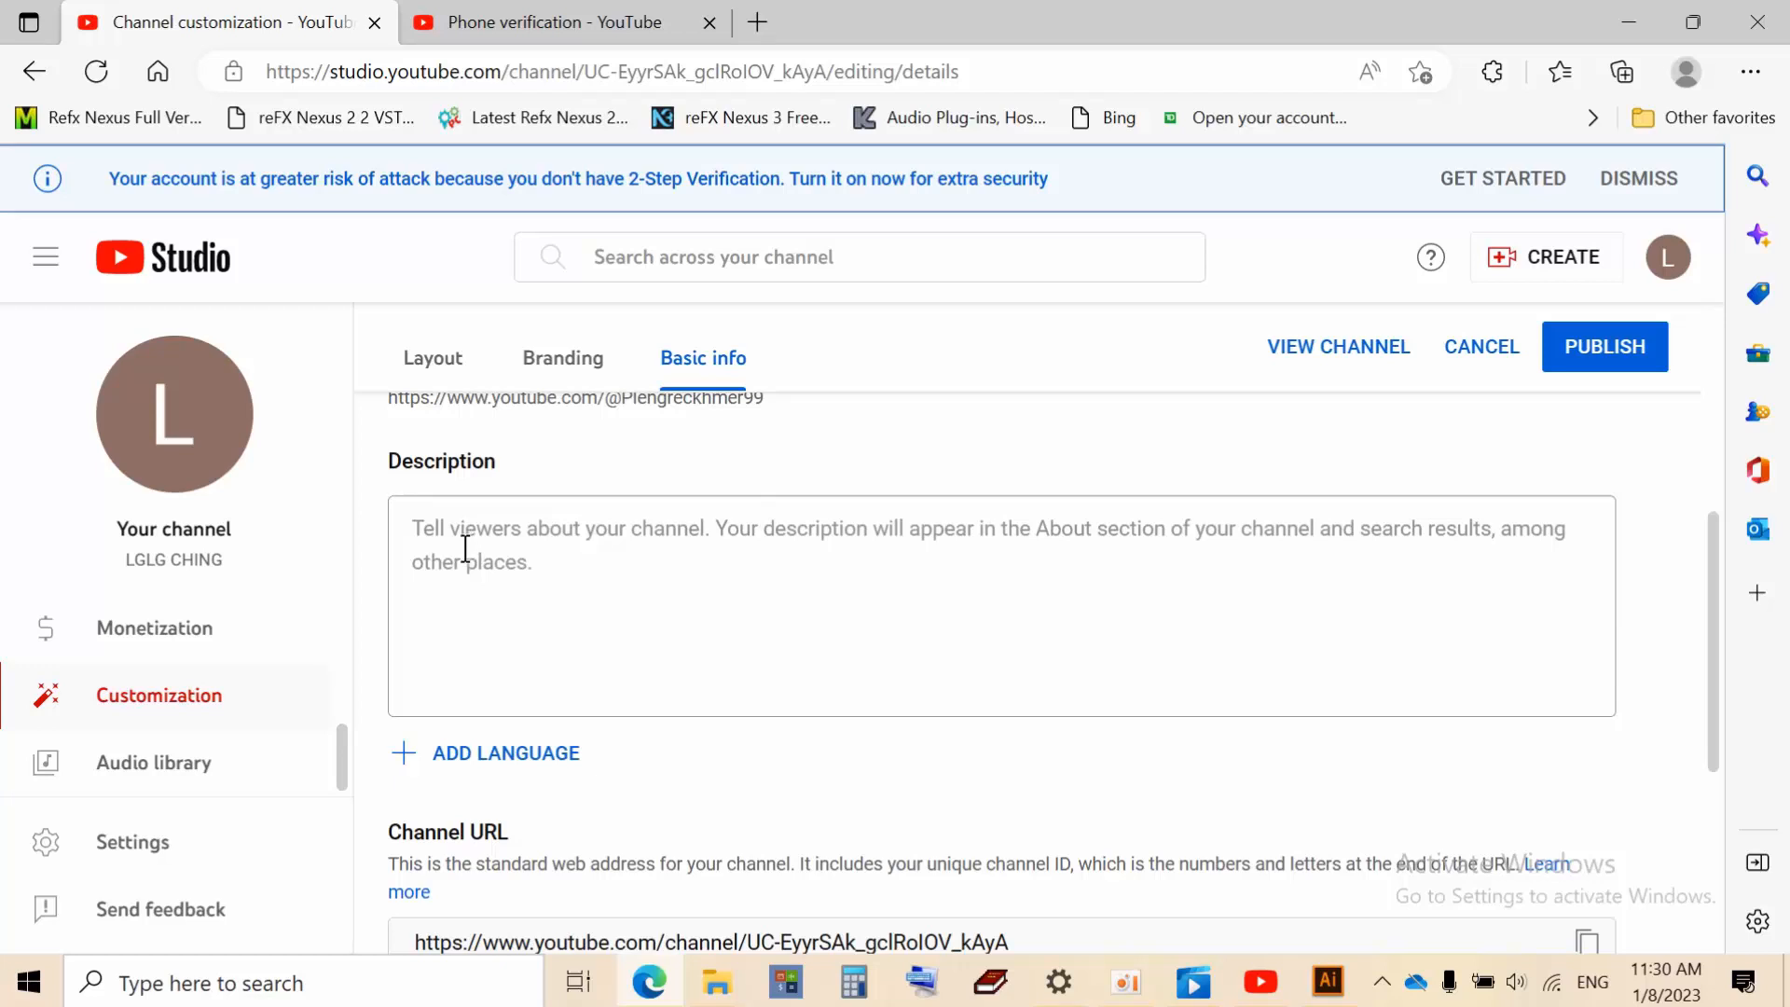
{"action": "scroll", "coordinate": [471, 565], "scroll_direction": "up", "scroll_amount": 5}
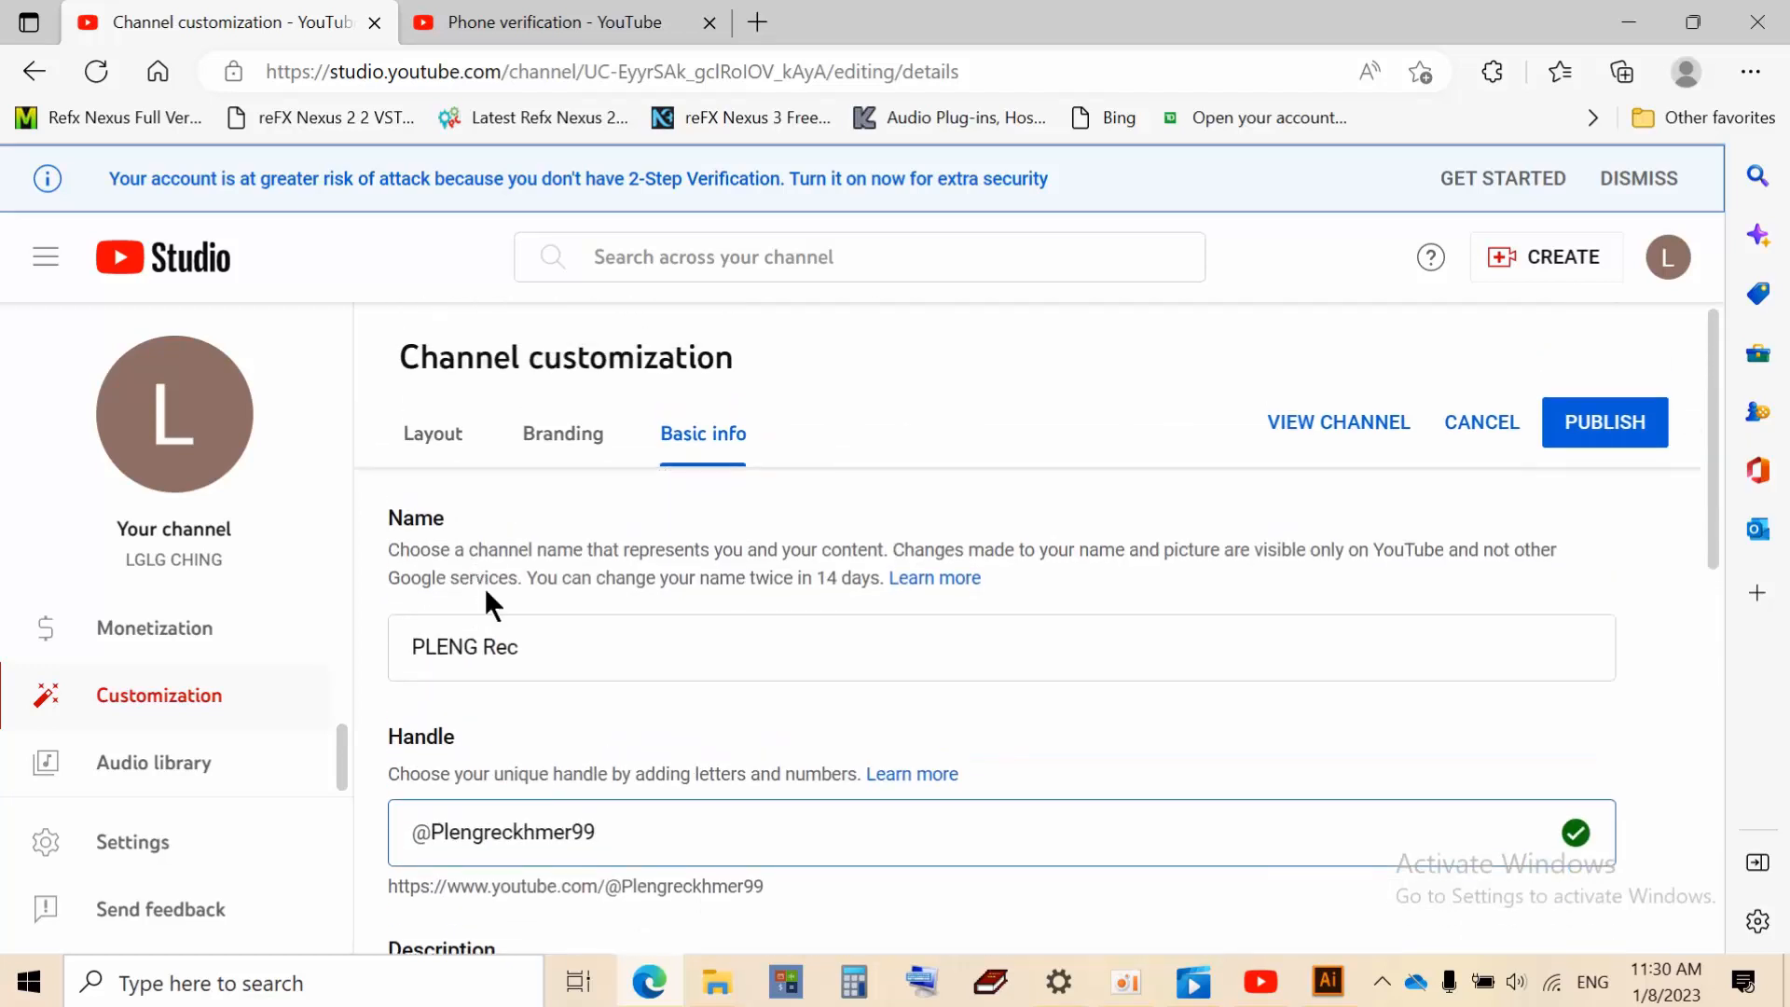
{"action": "scroll", "coordinate": [488, 738], "scroll_direction": "down", "scroll_amount": 5}
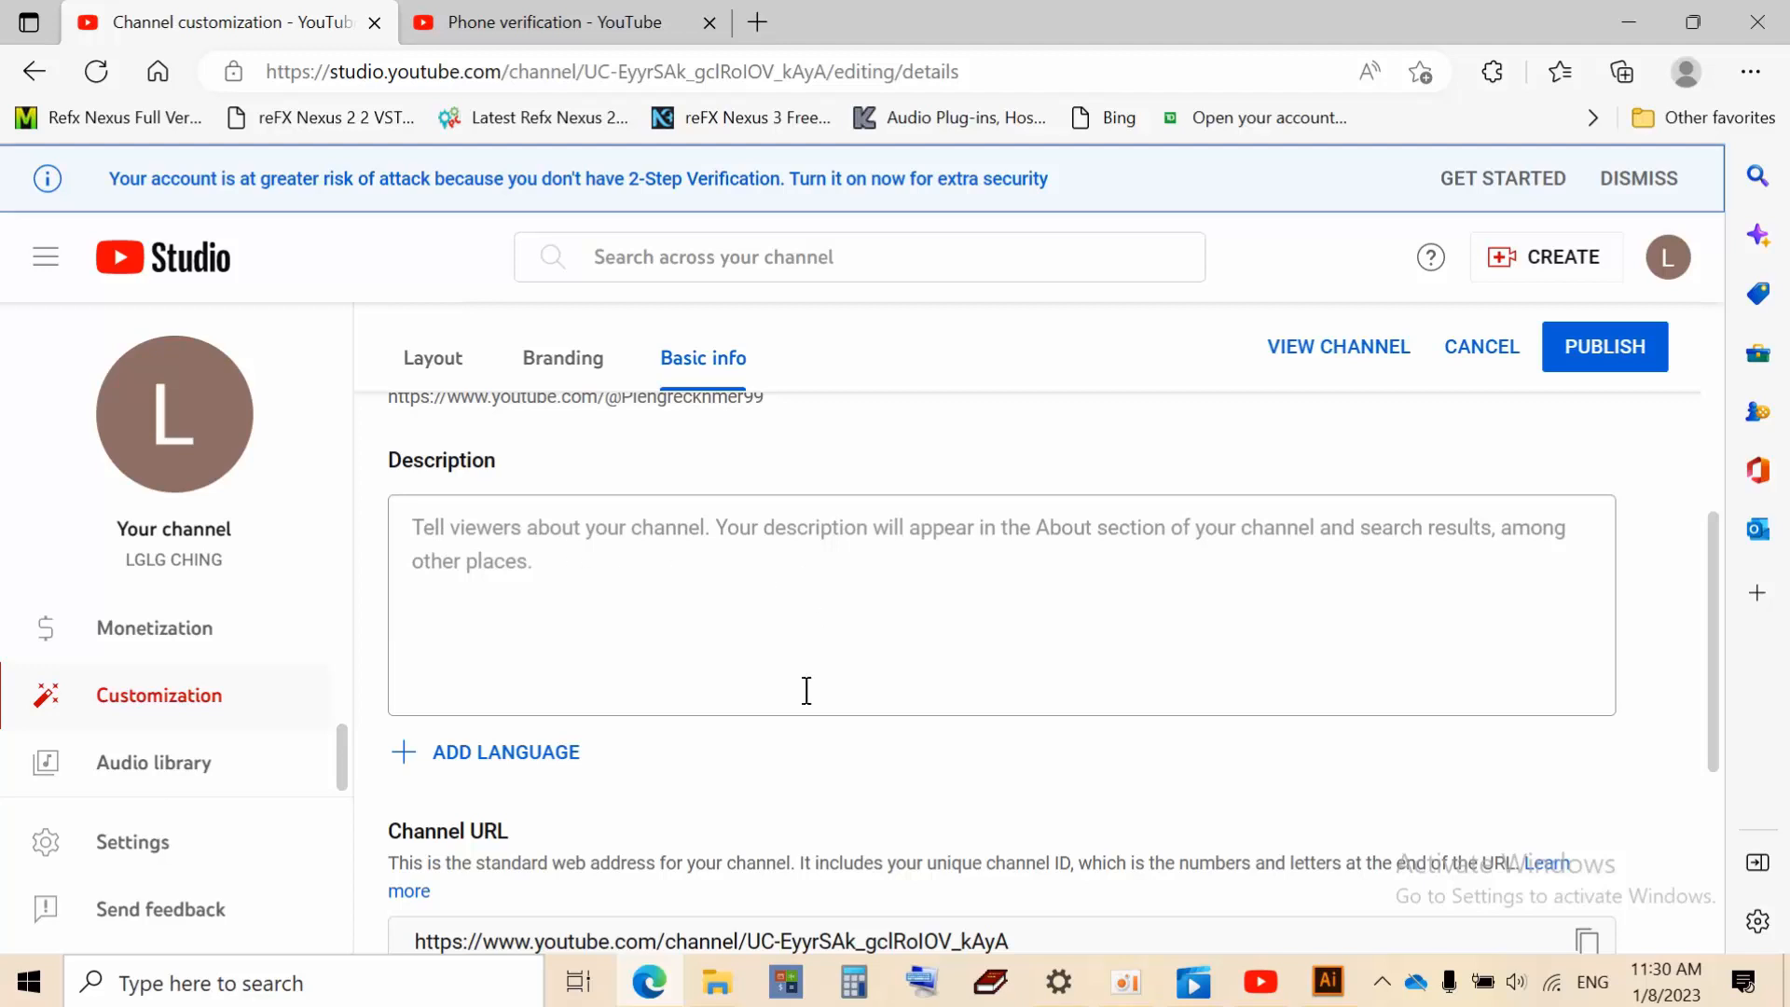
{"action": "left_click", "coordinate": [446, 540]}
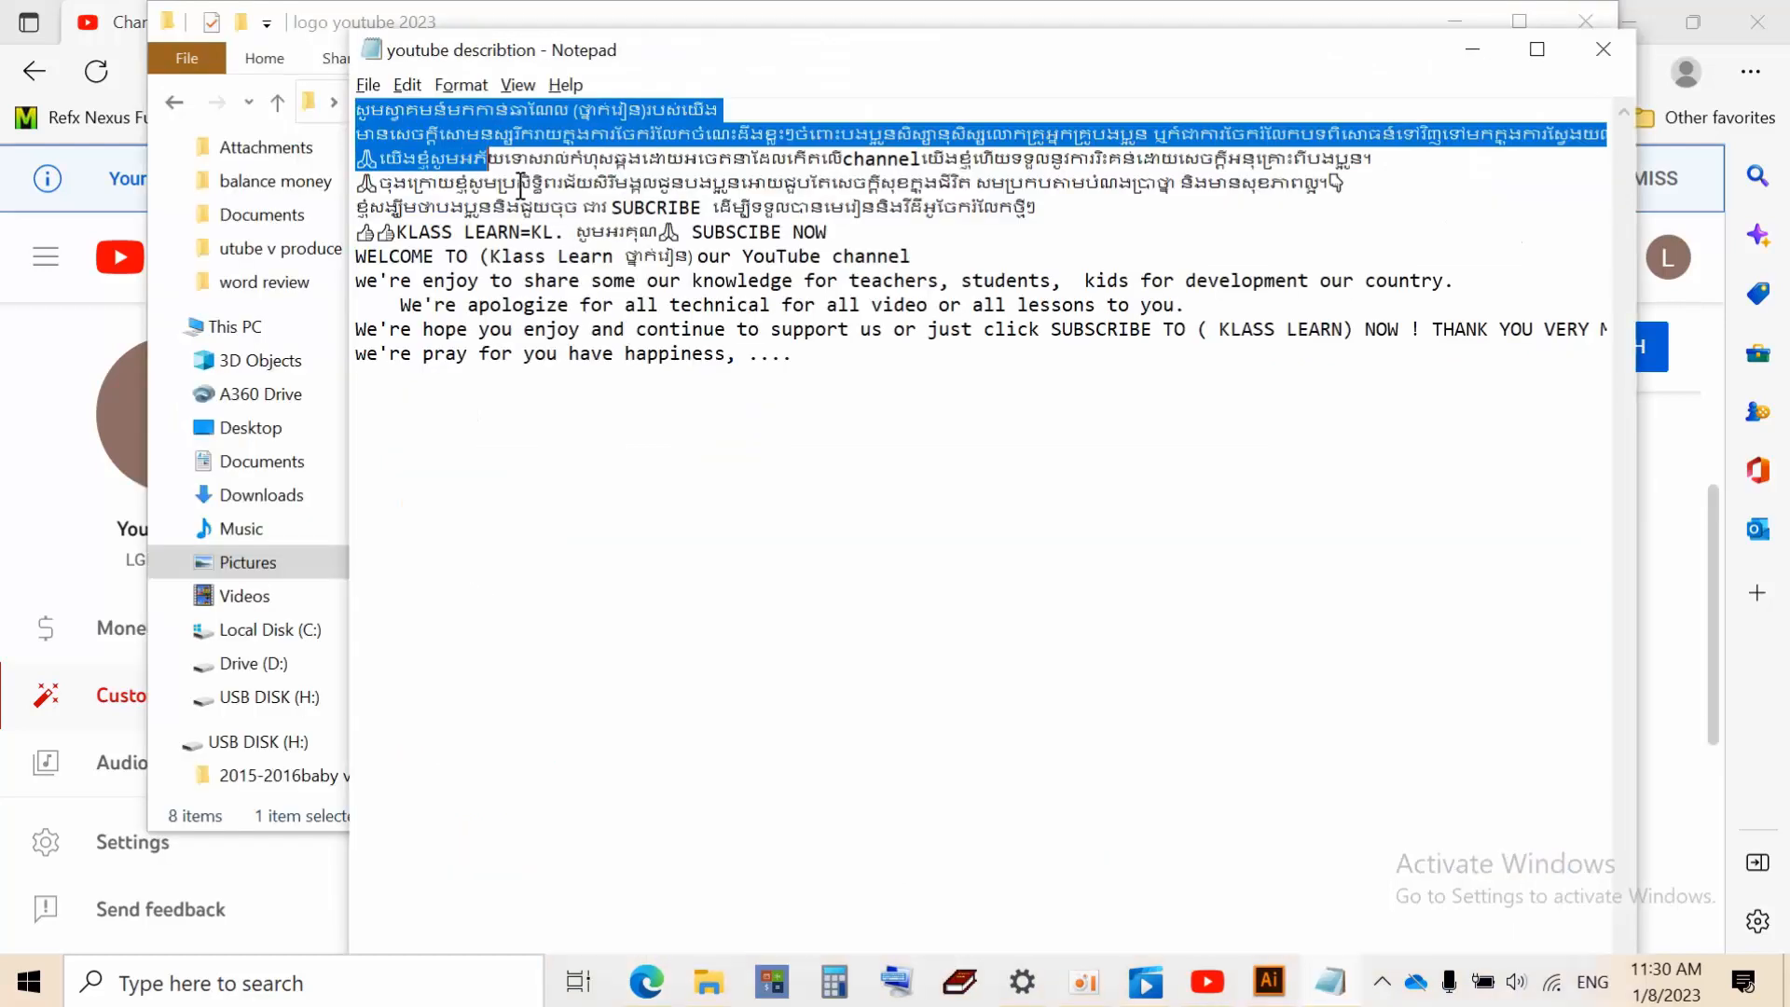
{"action": "left_click_drag", "start_coordinate": [438, 163], "coordinate": [1002, 363]}
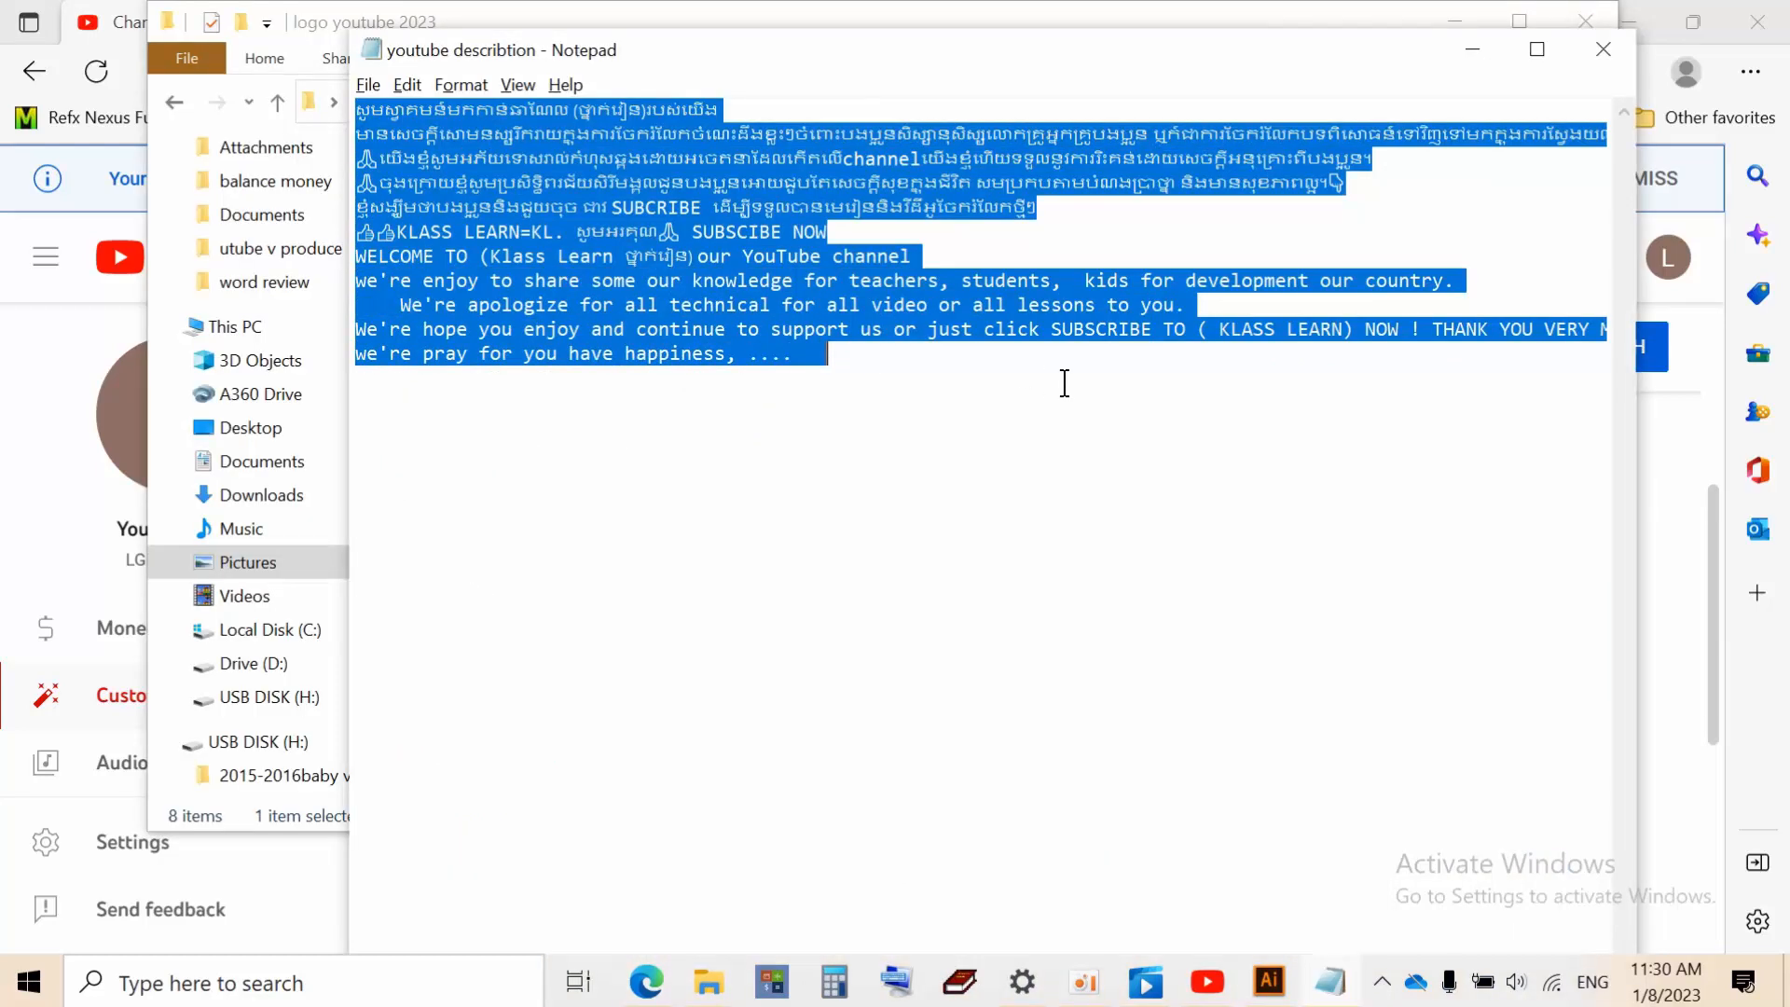
Copy the description text, then minimize Notepad and File Explorer to return to YouTube Studio
{"action": "right_click", "coordinate": [646, 294]}
{"action": "left_click", "coordinate": [758, 379]}
{"action": "left_click", "coordinate": [1203, 996]}
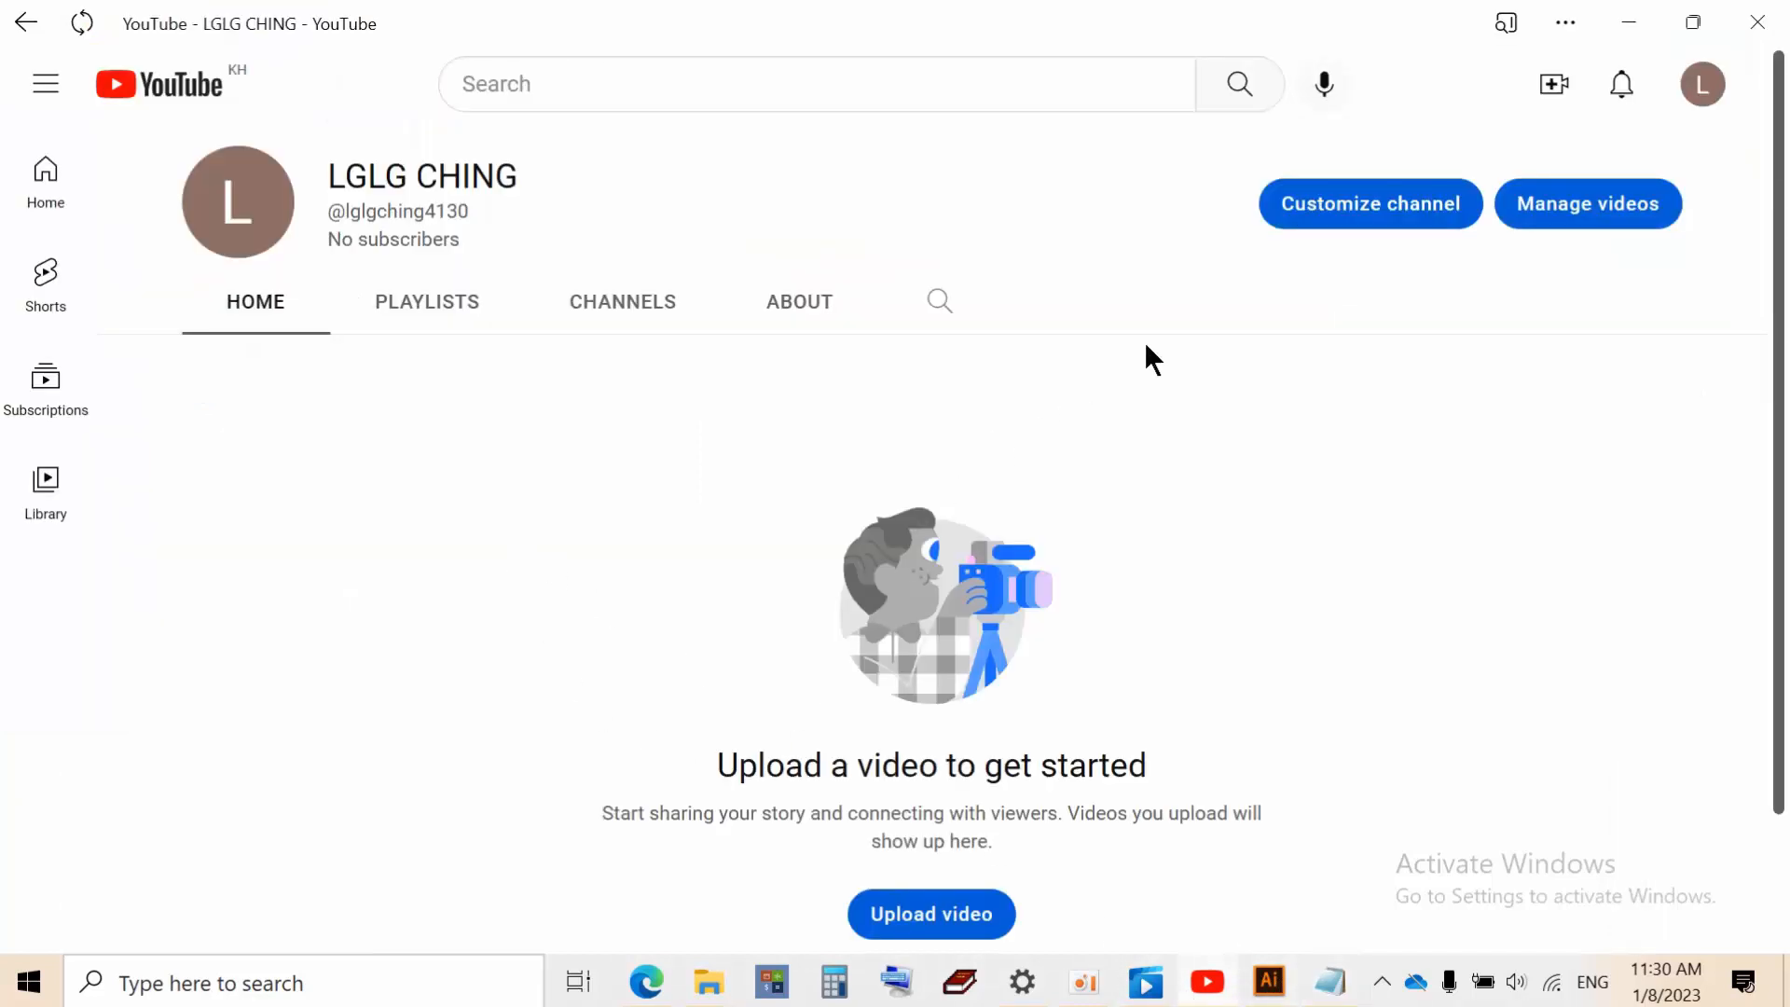
{"action": "left_click", "coordinate": [1212, 988]}
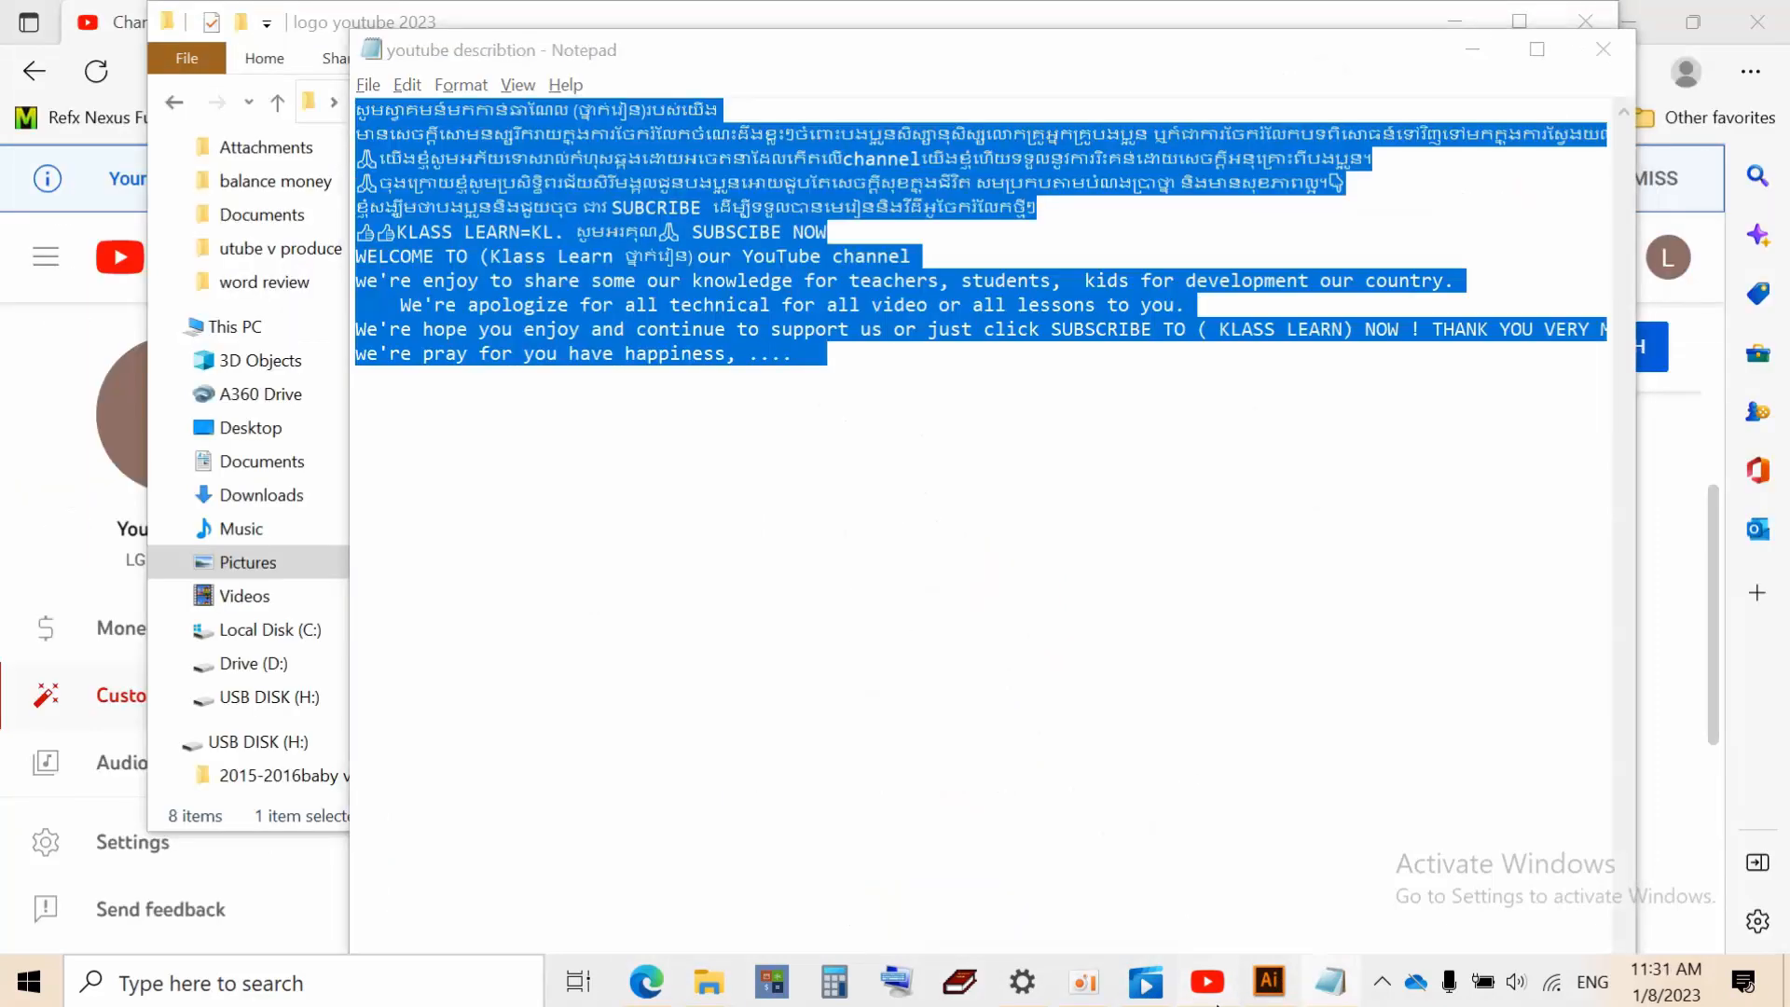
{"action": "left_click", "coordinate": [1207, 974]}
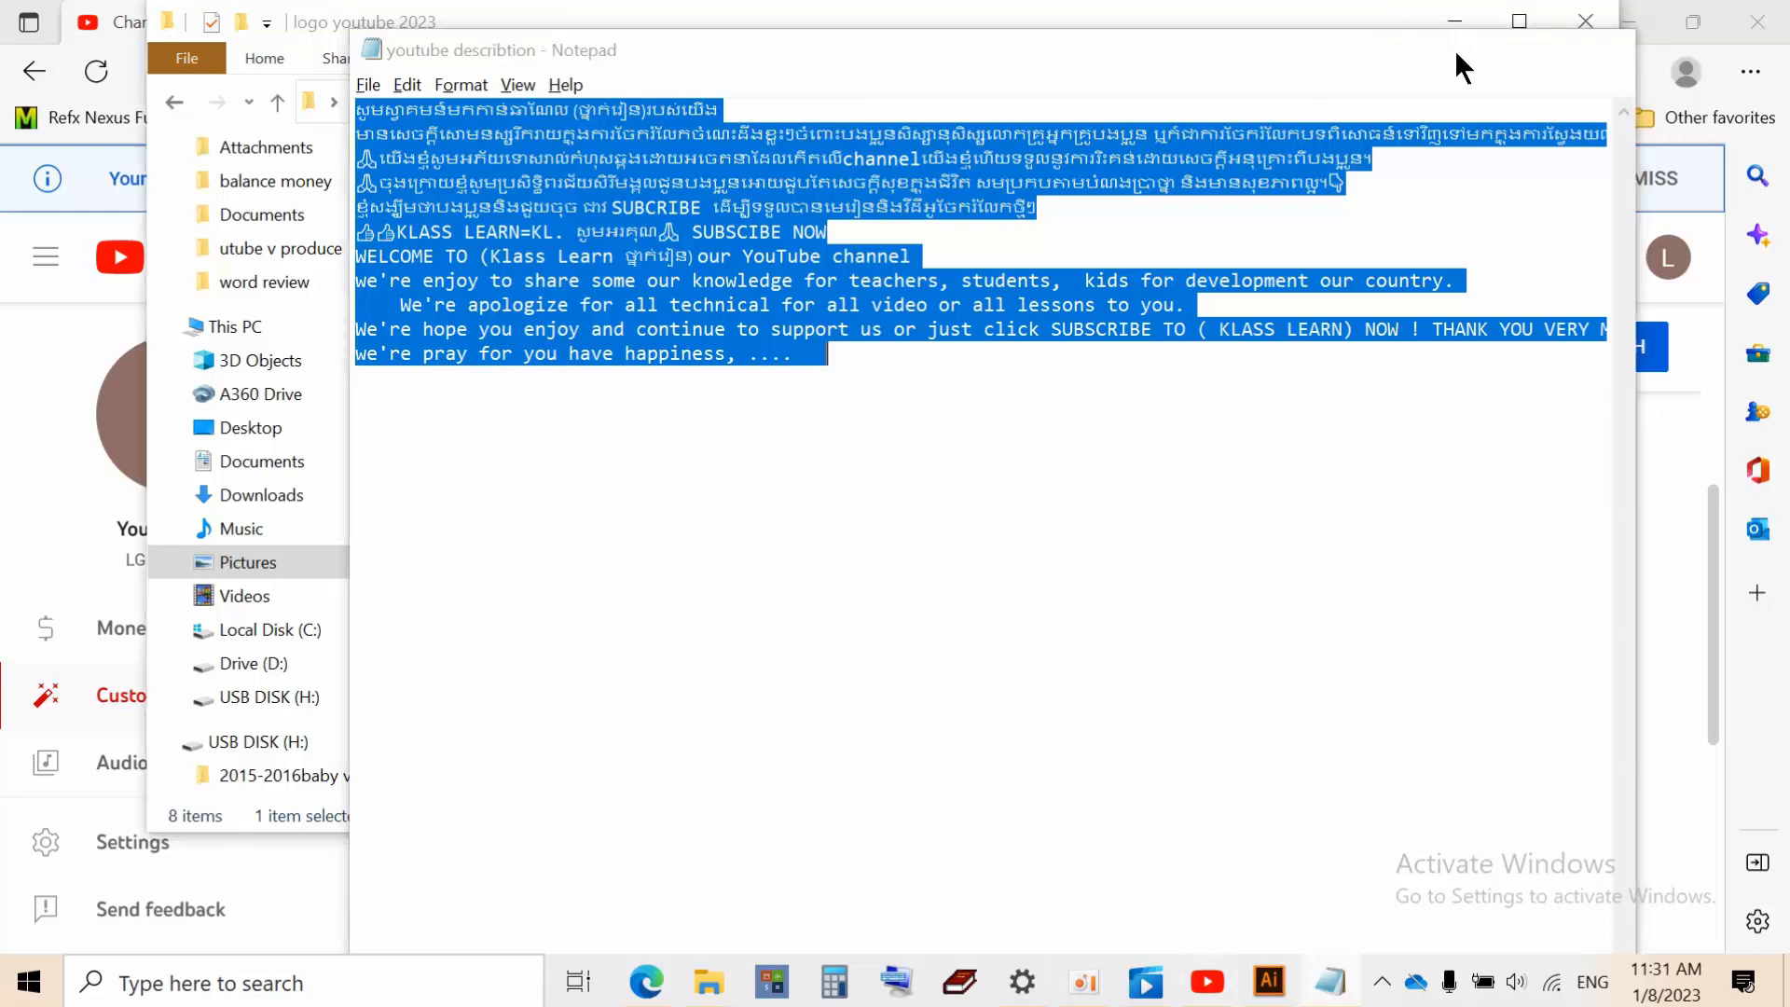
{"action": "left_click", "coordinate": [1457, 49]}
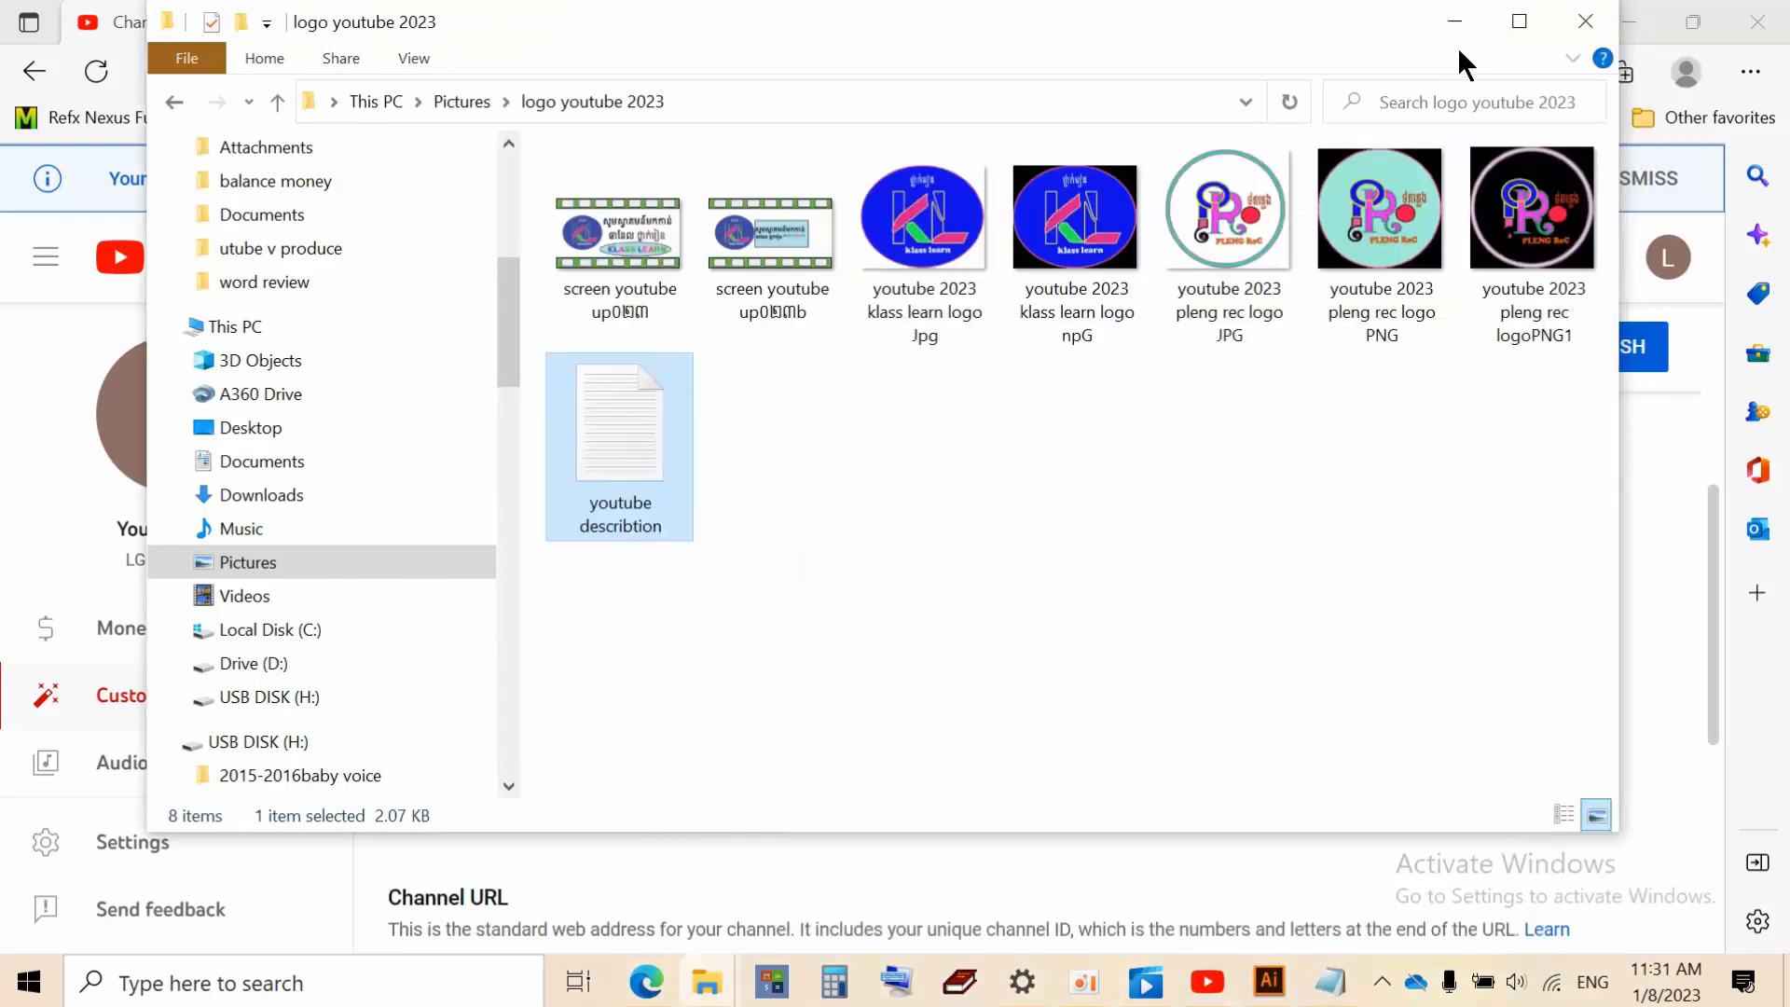
{"action": "left_click", "coordinate": [1460, 23]}
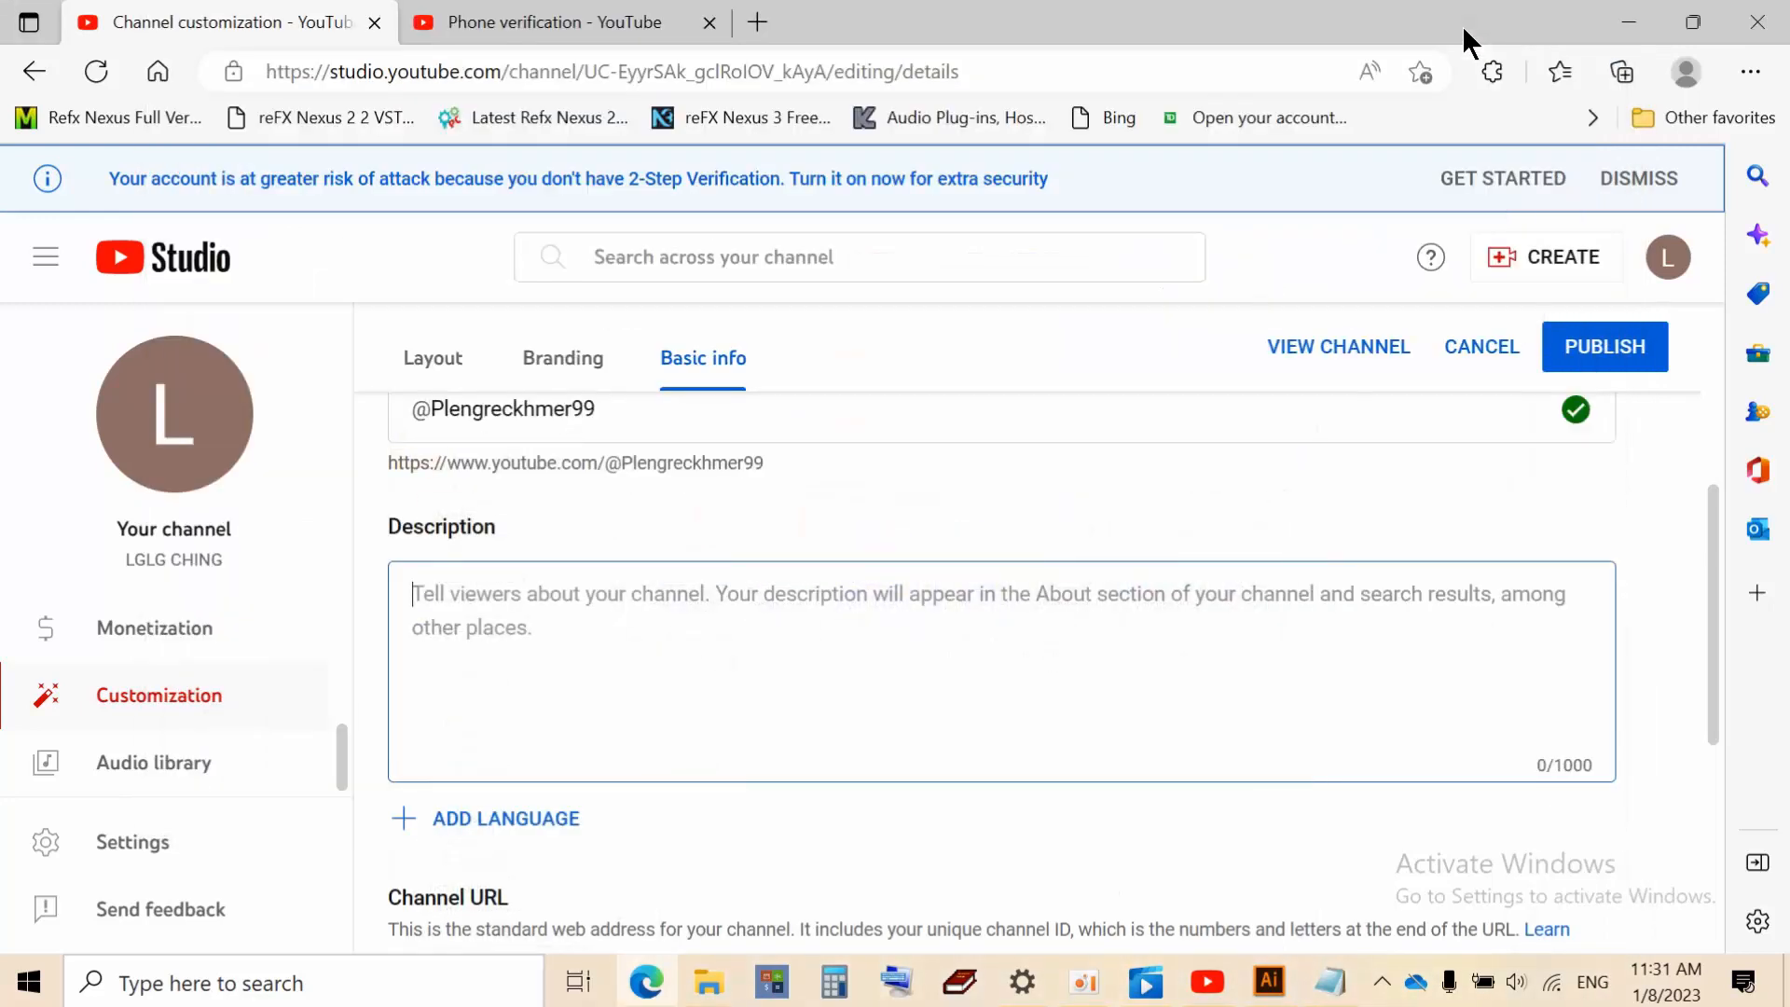
Paste the copied description and clear the Khmer word inside the first-line parentheses
{"action": "right_click", "coordinate": [420, 593]}
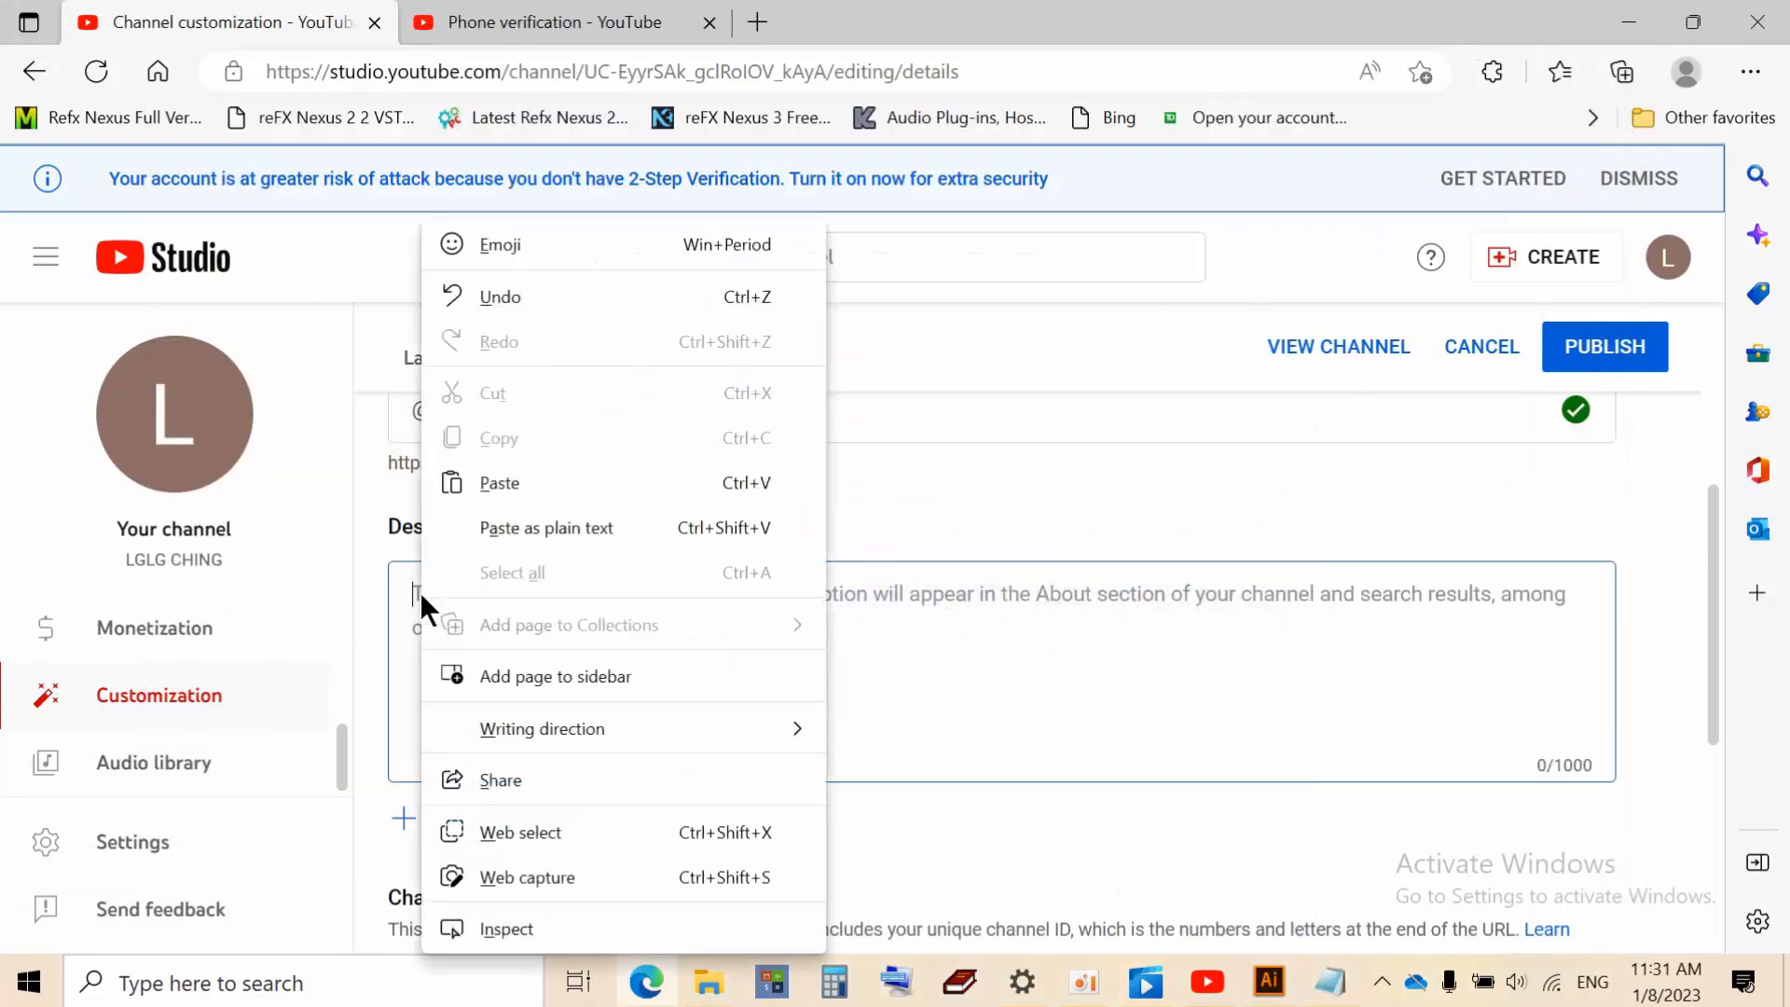
{"action": "left_click", "coordinate": [500, 483]}
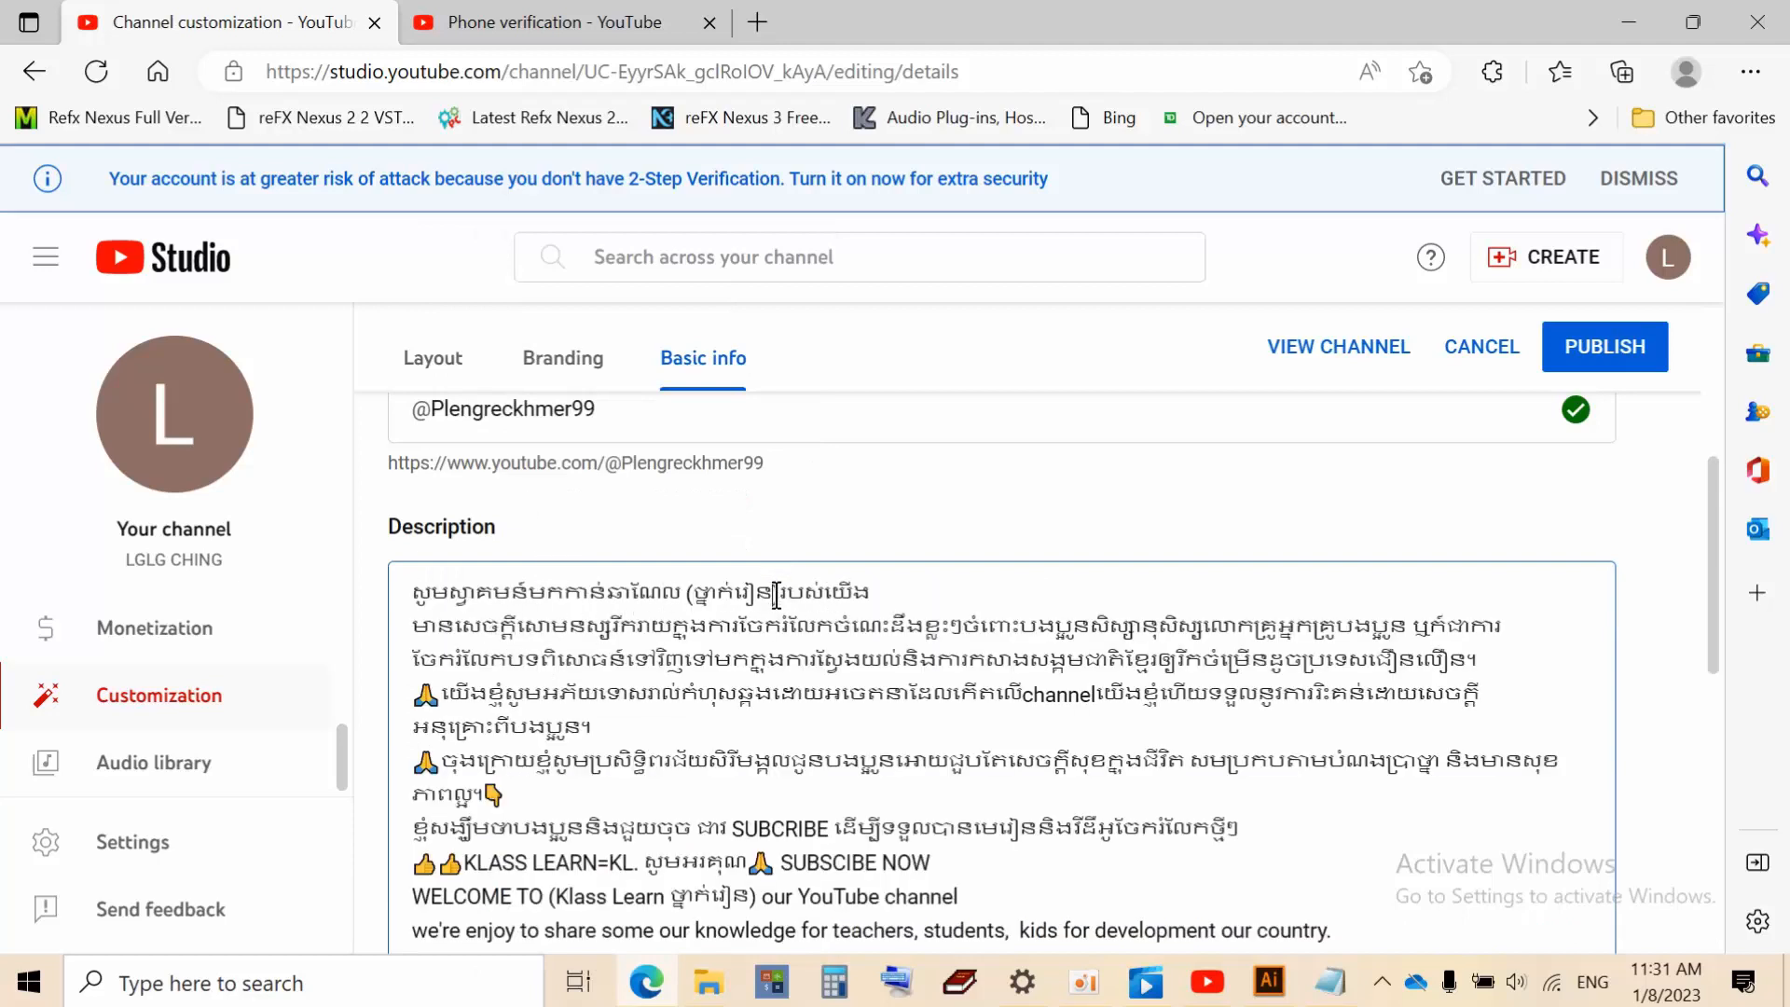
{"action": "key", "text": "BackSpace"}
{"action": "key", "text": "BackSpace"}
{"action": "key", "text": "BackSpace"}
{"action": "key", "text": "BackSpace"}
{"action": "key", "text": "BackSpace"}
{"action": "key", "text": "BackSpace"}
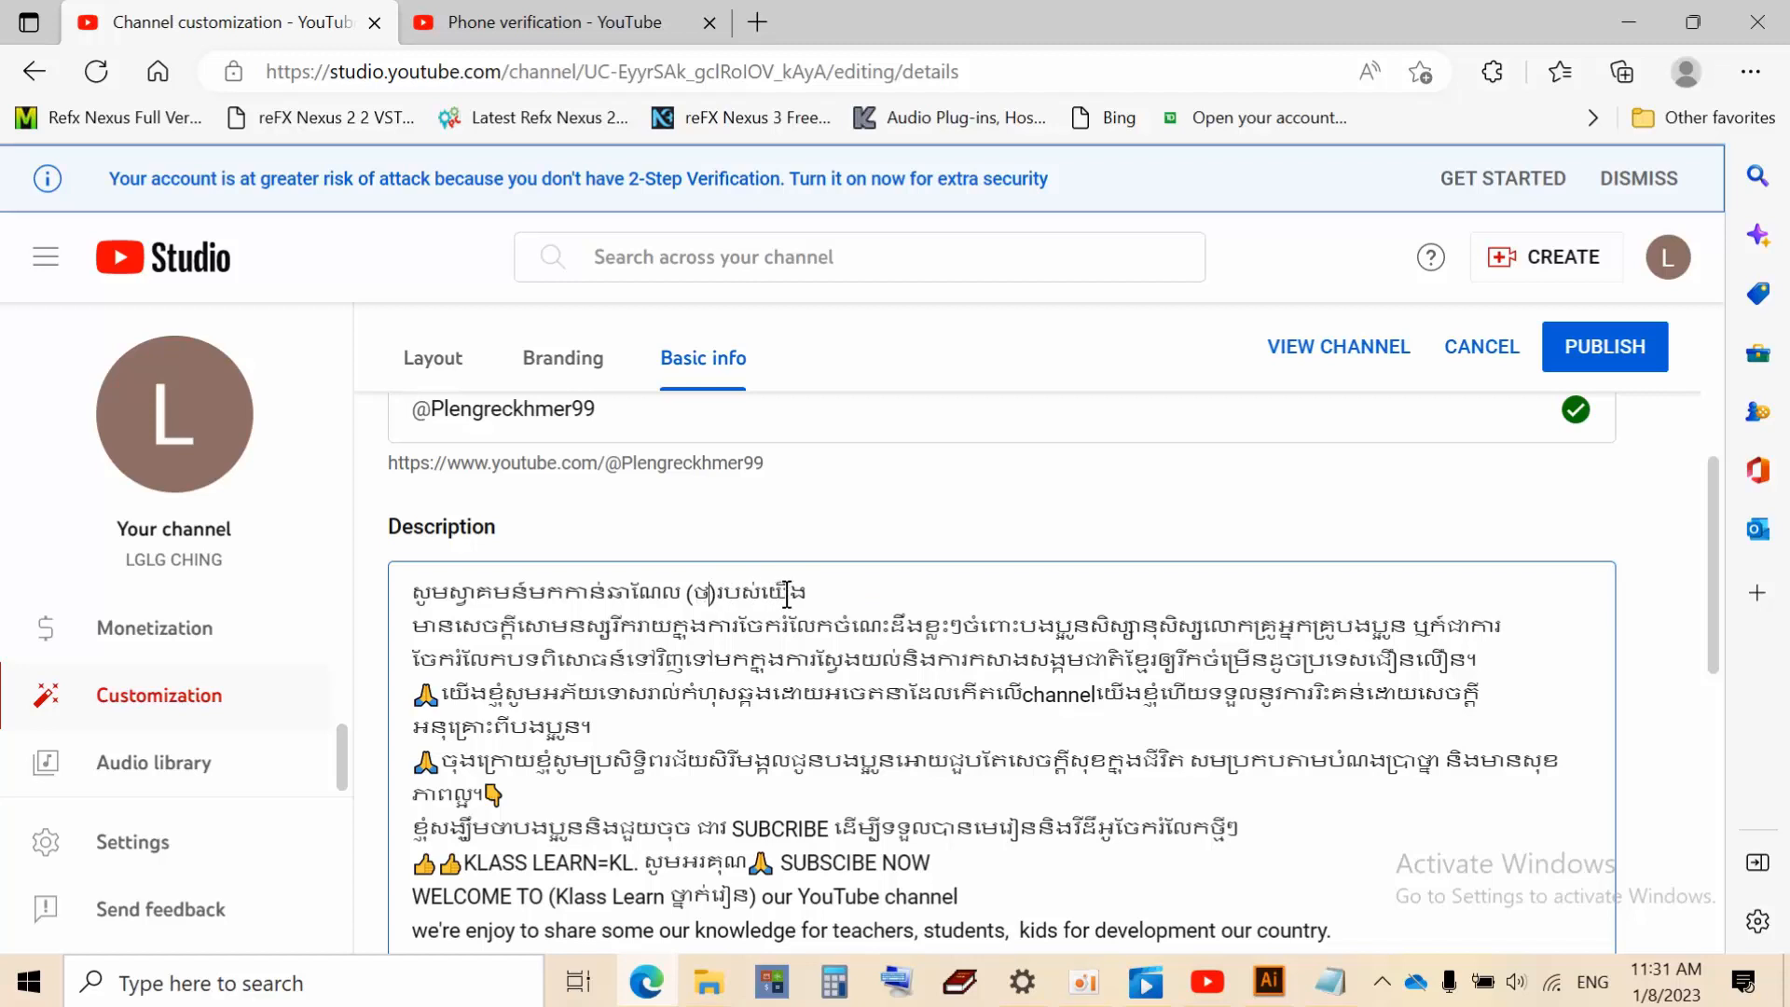
{"action": "key", "text": "BackSpace"}
Rewrite the first-line parentheses to read '(PlengRec = ចតភ្លេង)'
{"action": "type", "text": "P"}
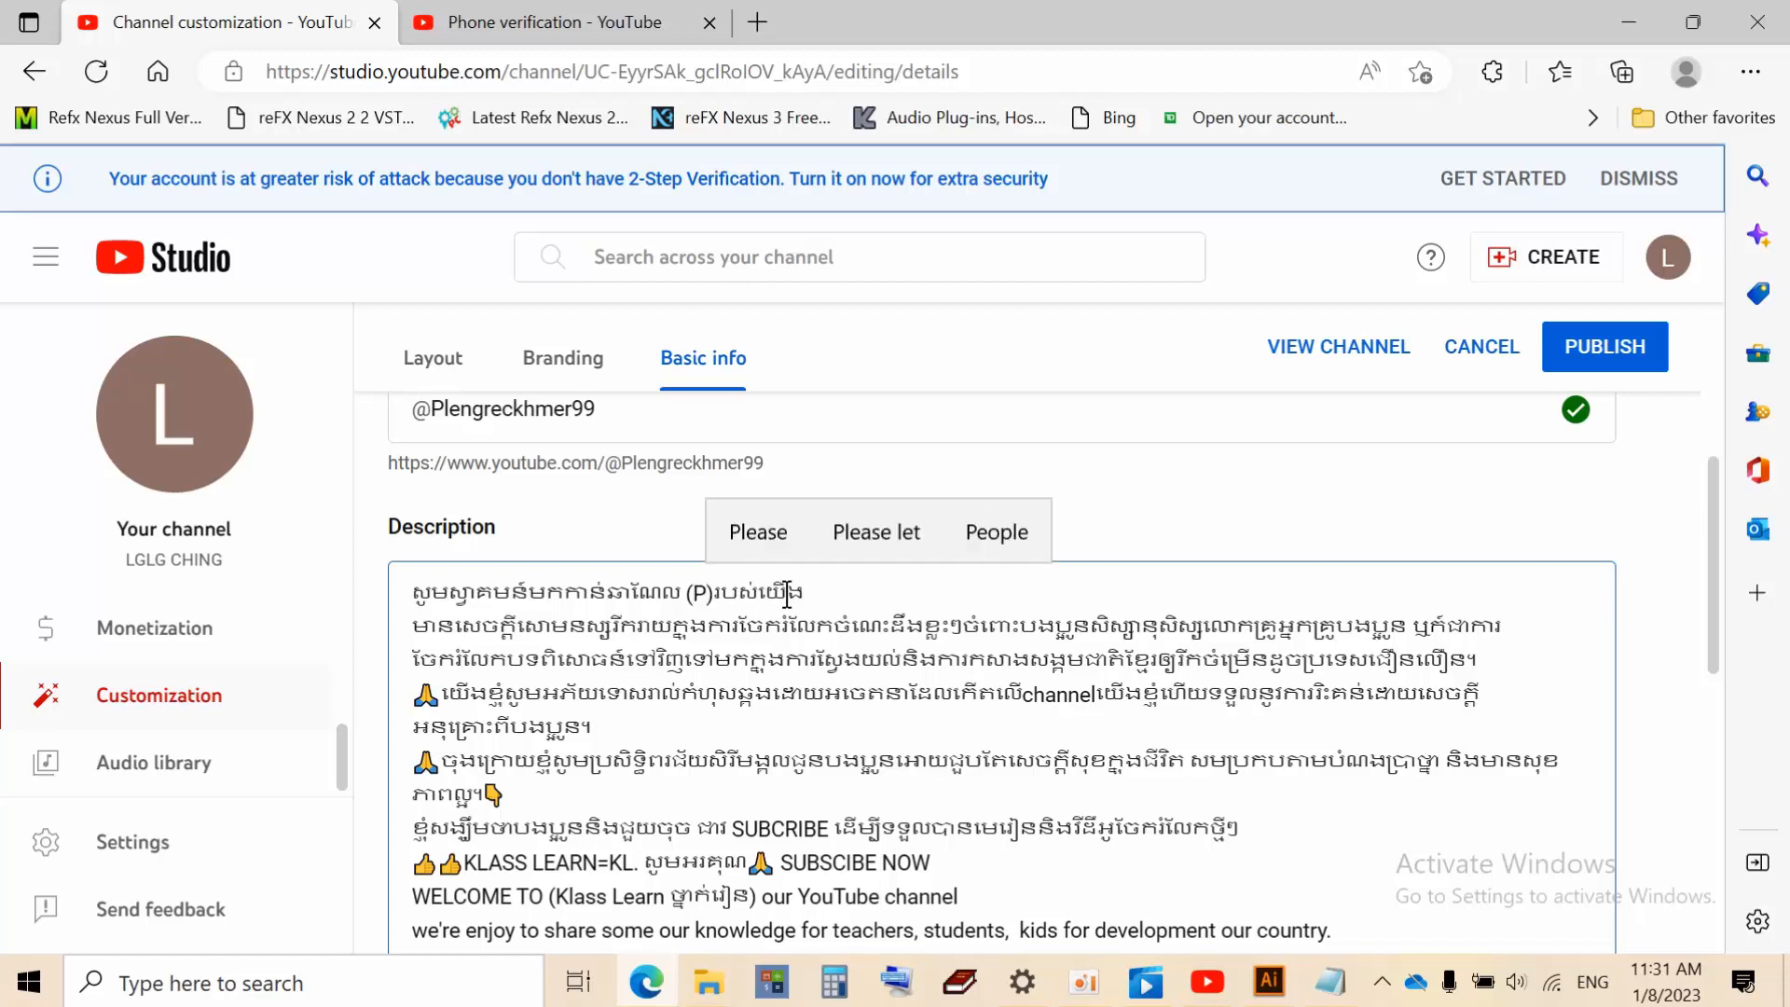
{"action": "type", "text": "leng Rec"}
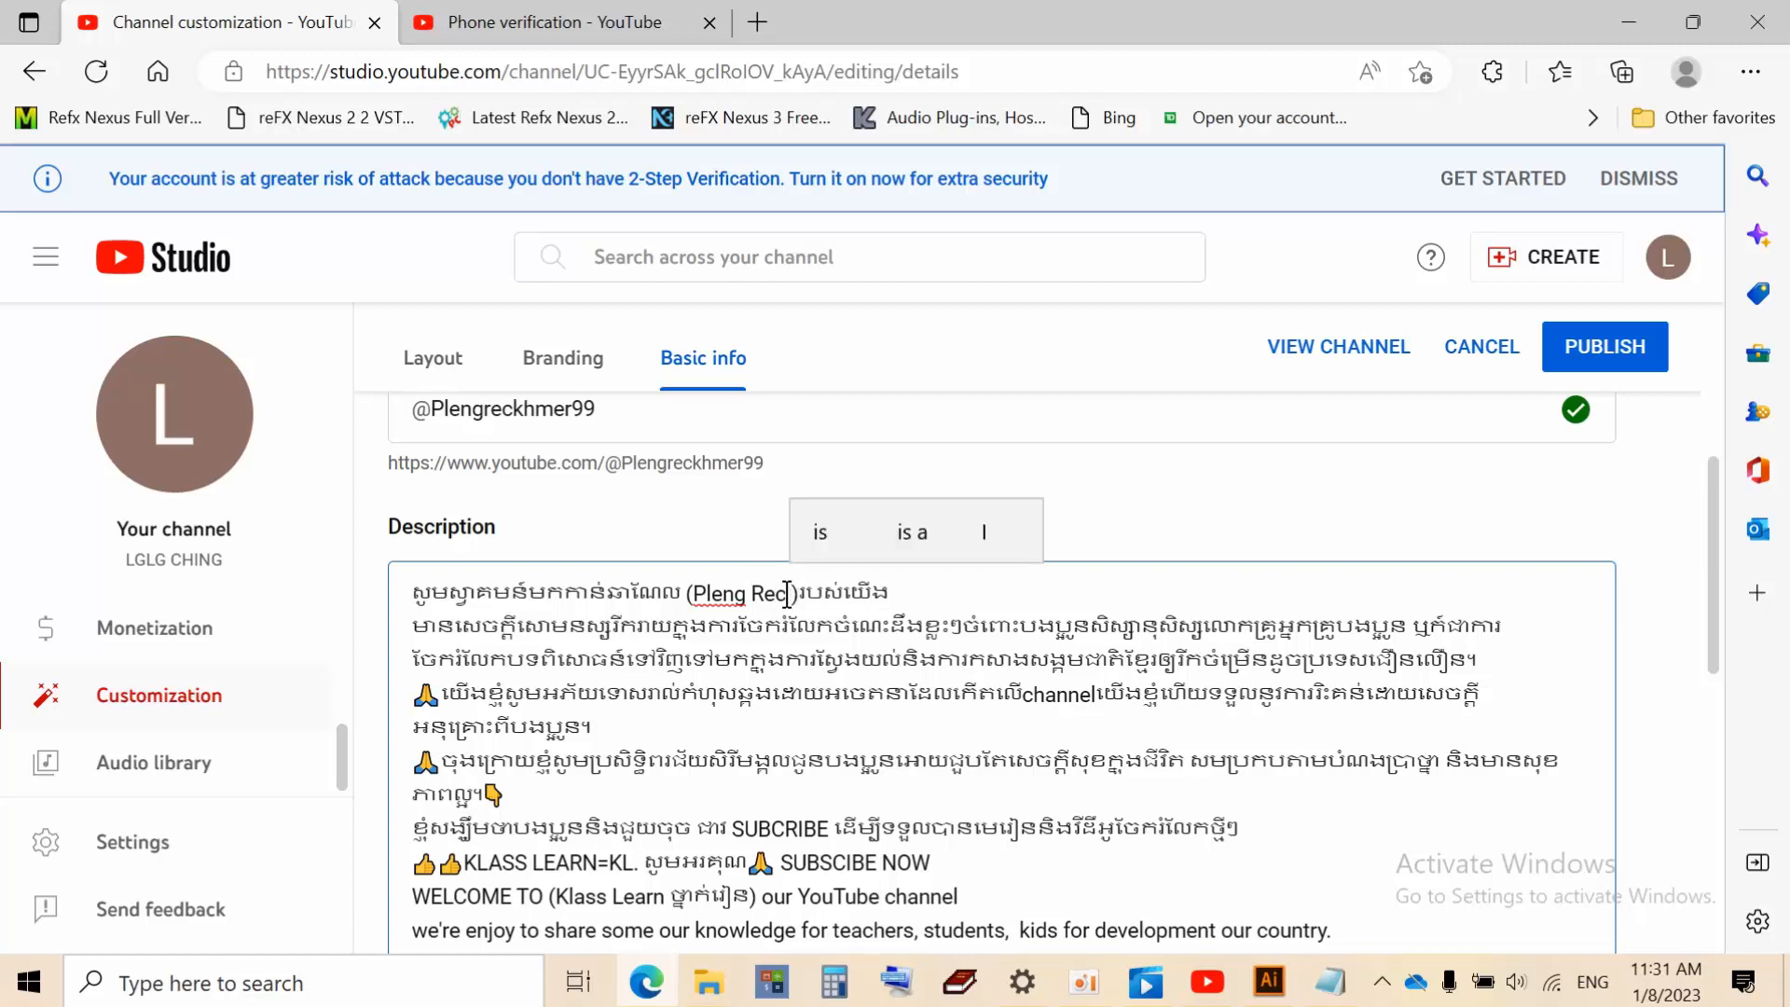
{"action": "type", "text": " +"}
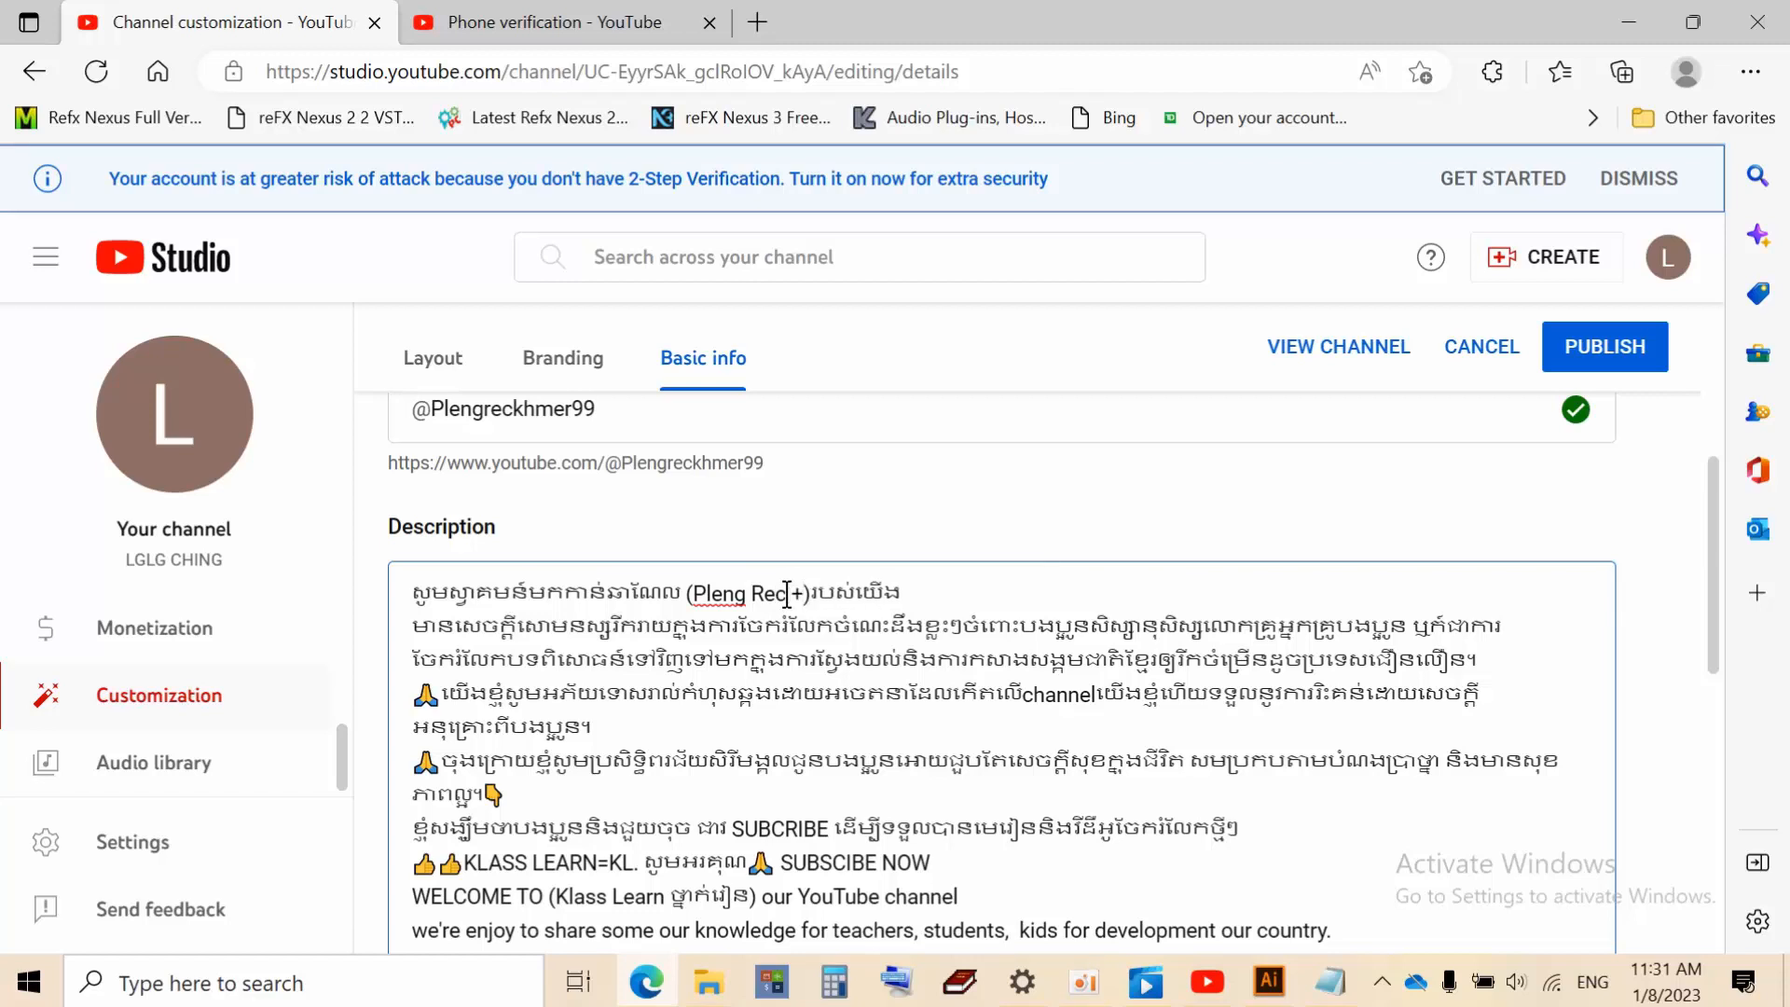
{"action": "key", "text": "BackSpace"}
{"action": "type", "text": "+"}
{"action": "key", "text": "BackSpace"}
{"action": "type", "text": "= f"}
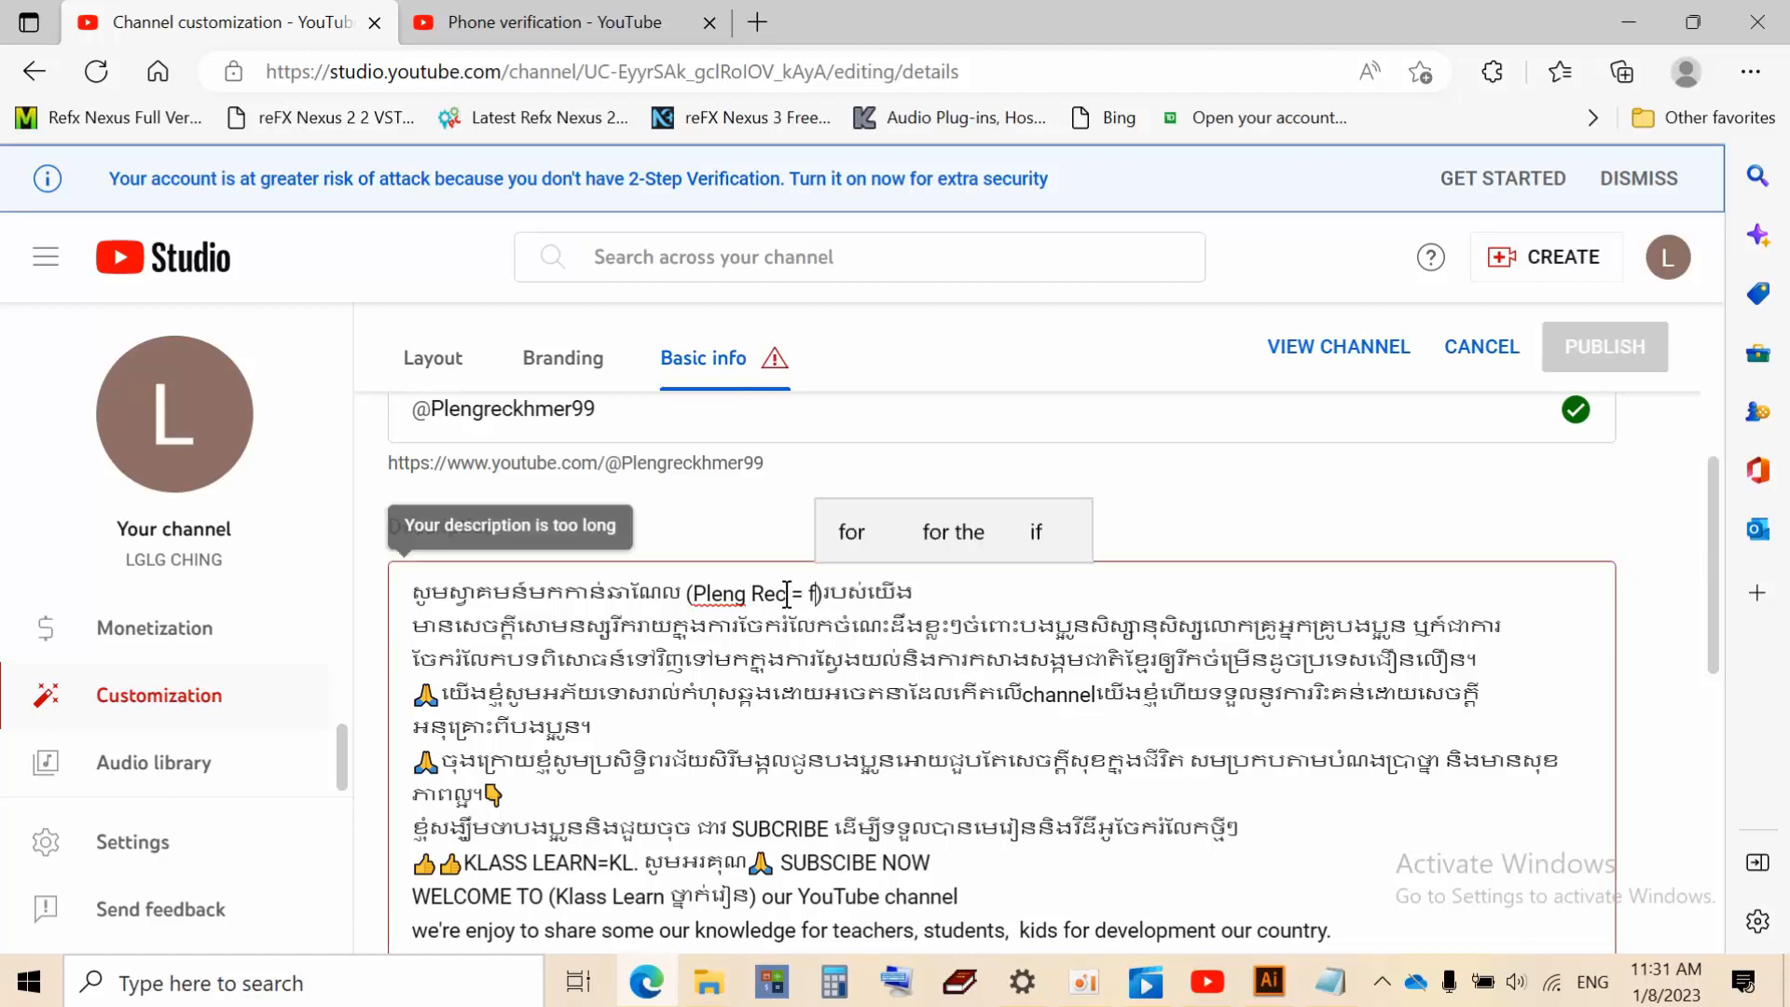
{"action": "key", "text": "BackSpace"}
{"action": "key", "text": "alt+shift"}
{"action": "type", "text": "ចត"}
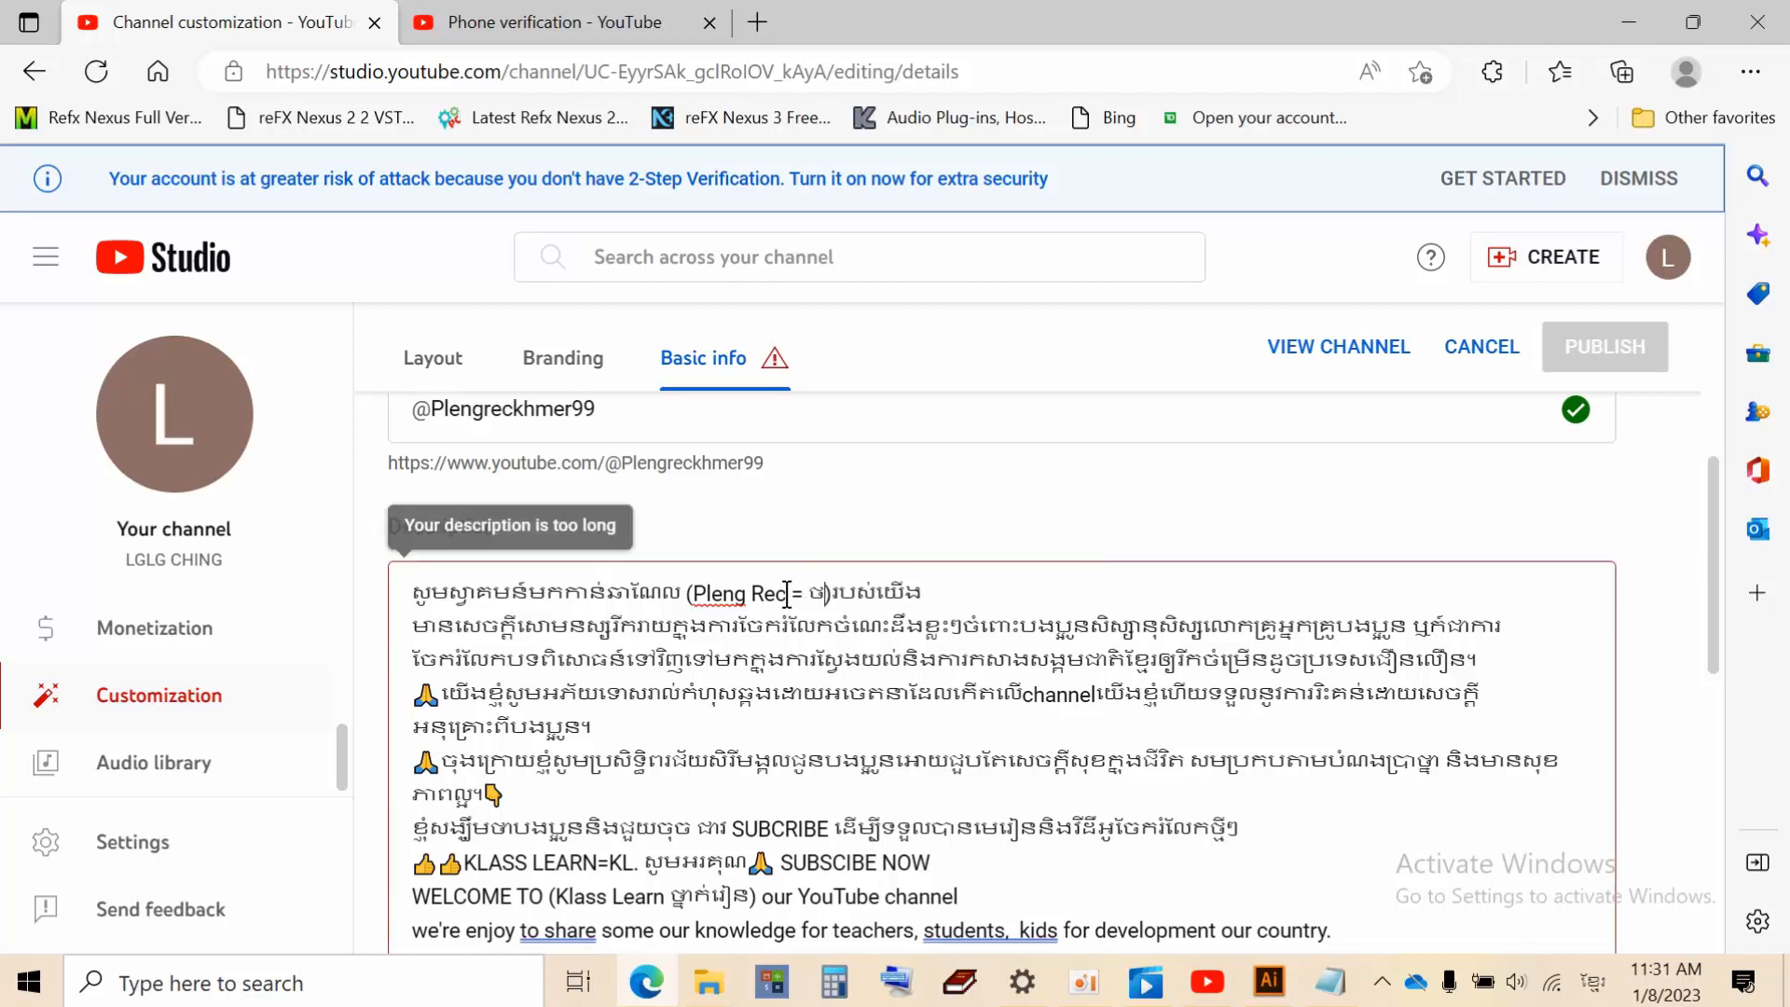
{"action": "type", "text": "ភ"}
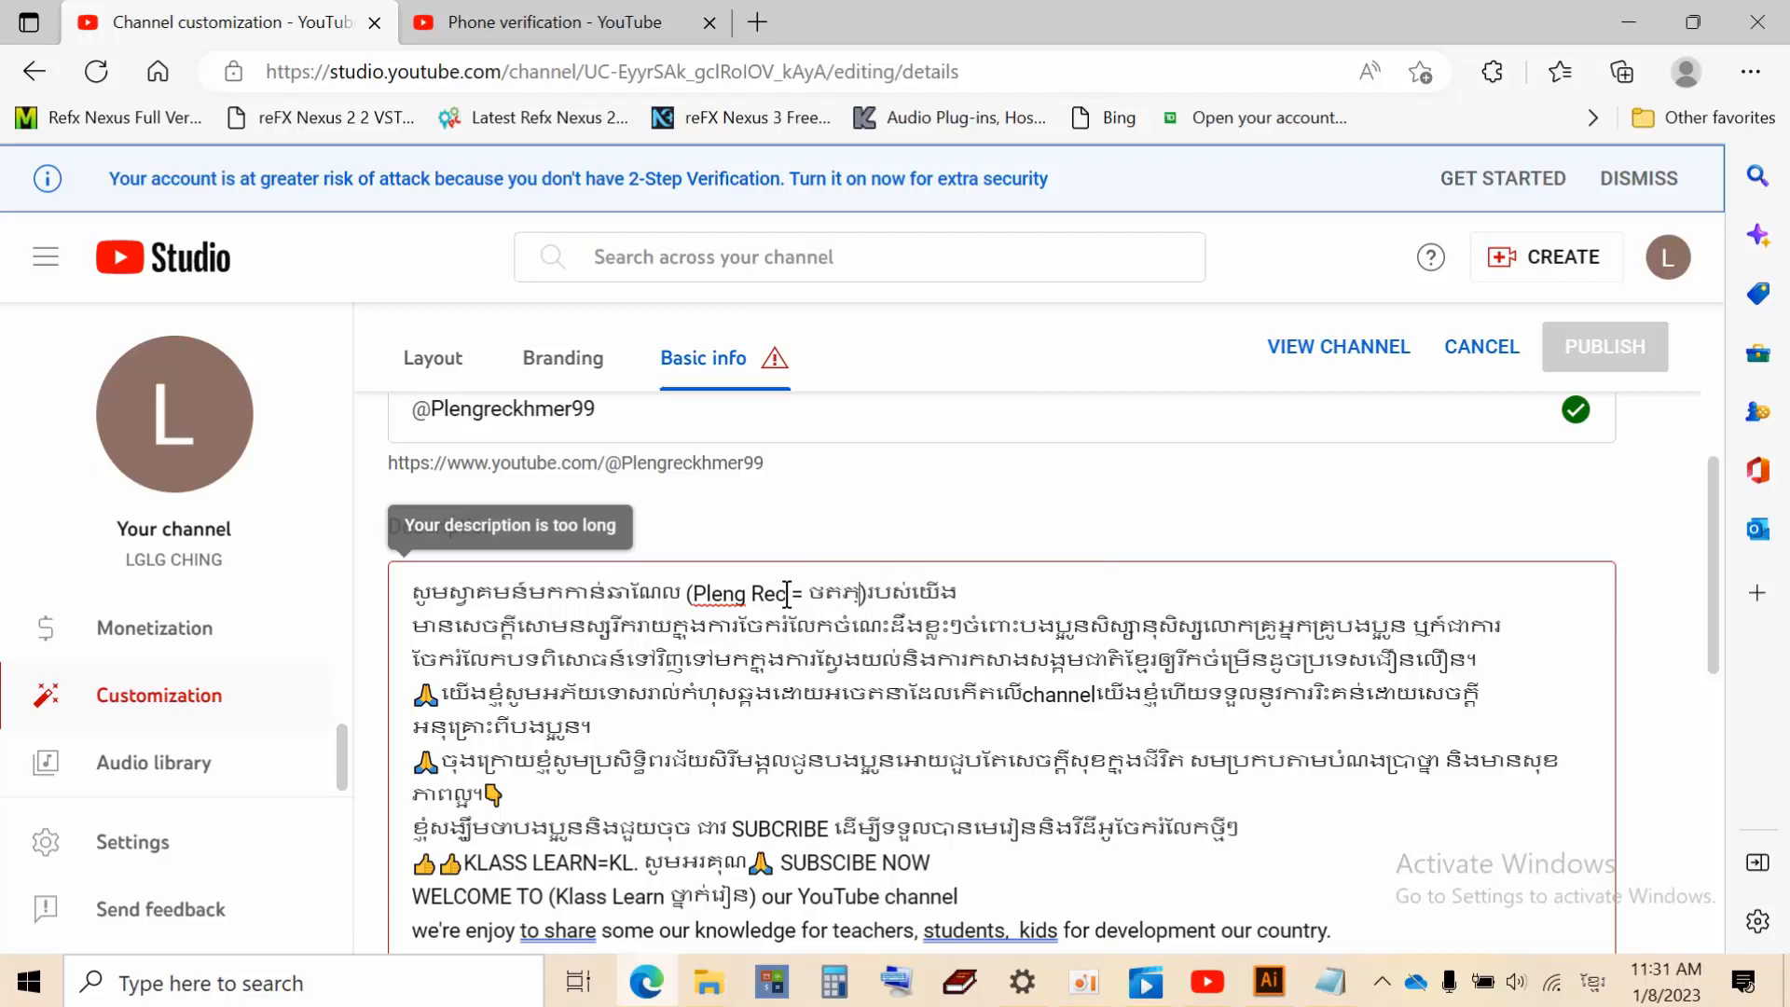
{"action": "type", "text": "្លេង"}
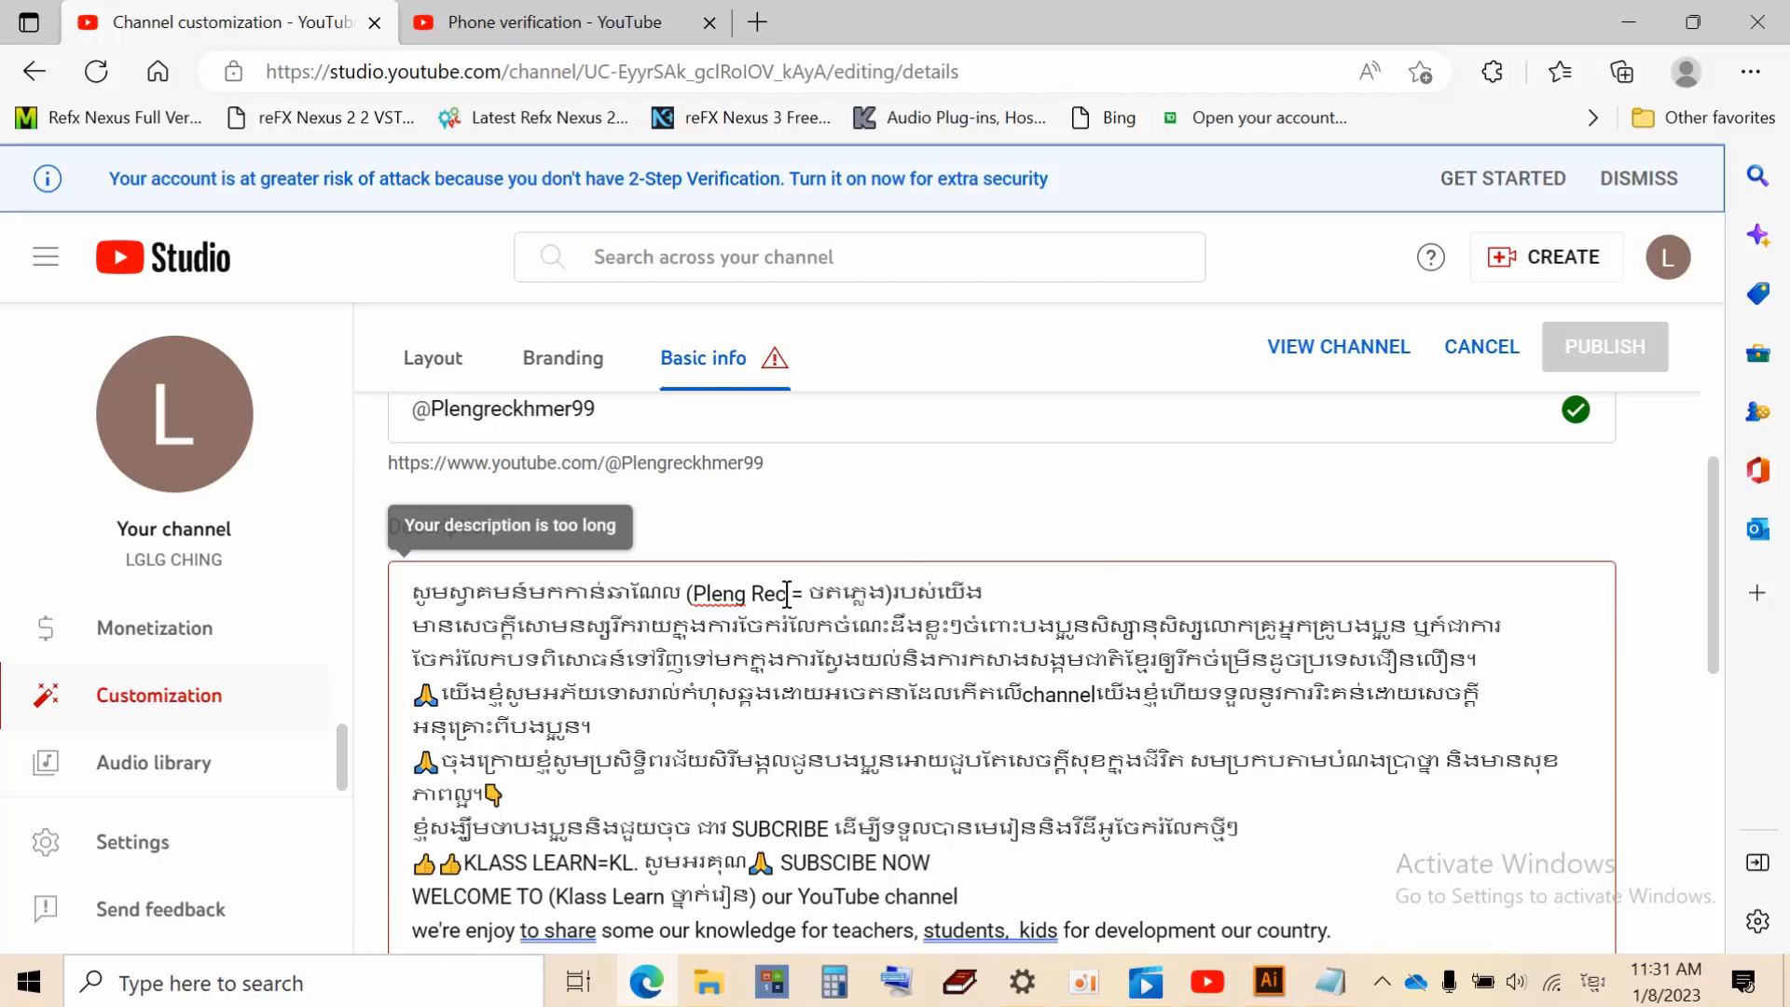
{"action": "left_click", "coordinate": [753, 595]}
{"action": "key", "text": "BackSpace"}
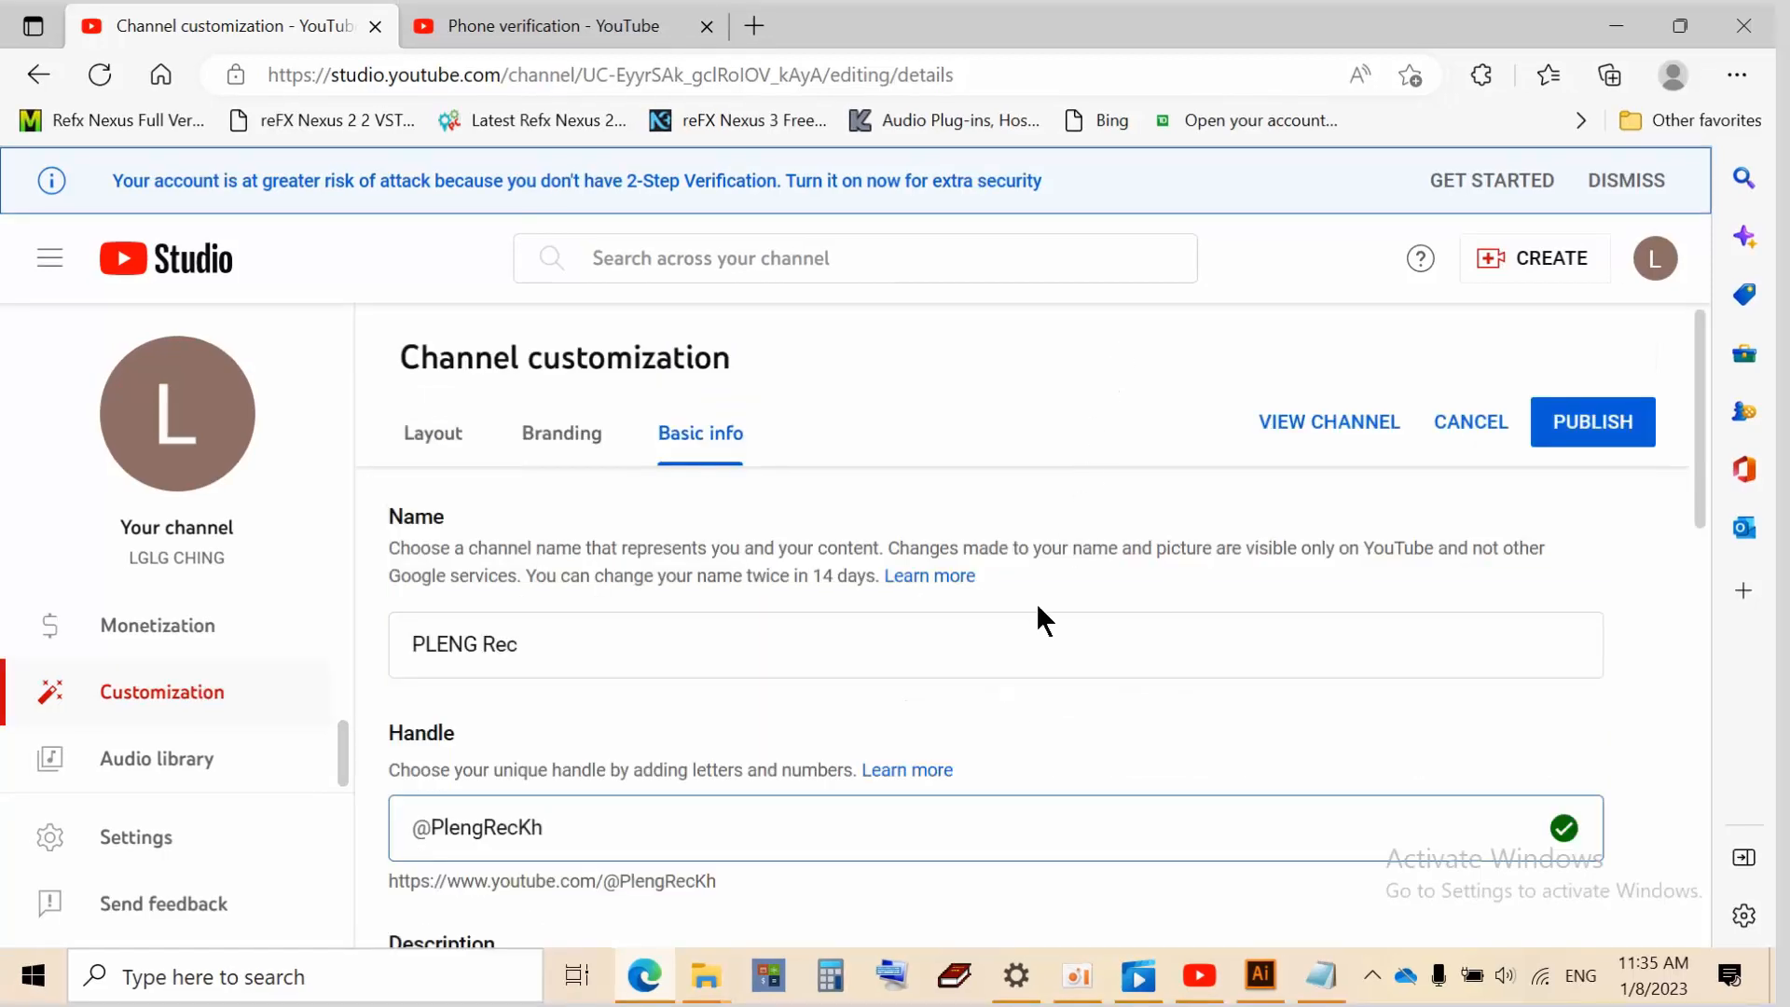
{"action": "scroll", "coordinate": [1070, 631], "scroll_direction": "down", "scroll_amount": 5}
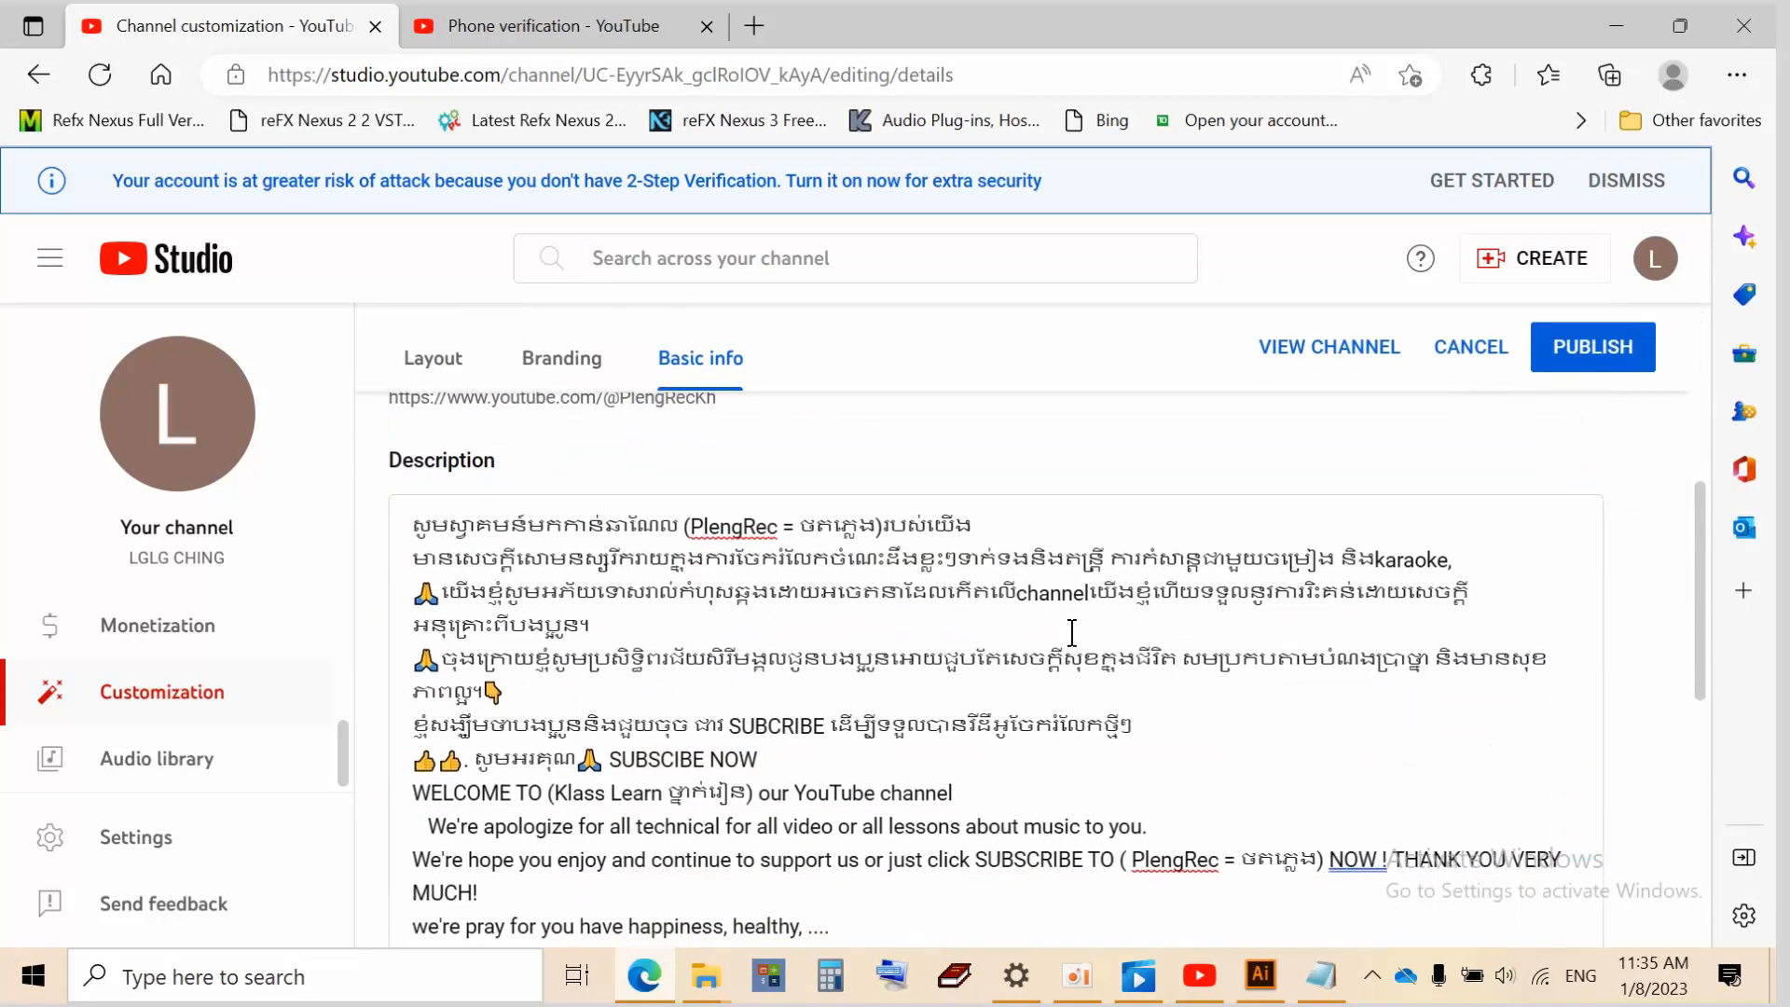
{"action": "scroll", "coordinate": [993, 627], "scroll_direction": "up", "scroll_amount": 5}
{"action": "scroll", "coordinate": [994, 627], "scroll_direction": "up", "scroll_amount": 1}
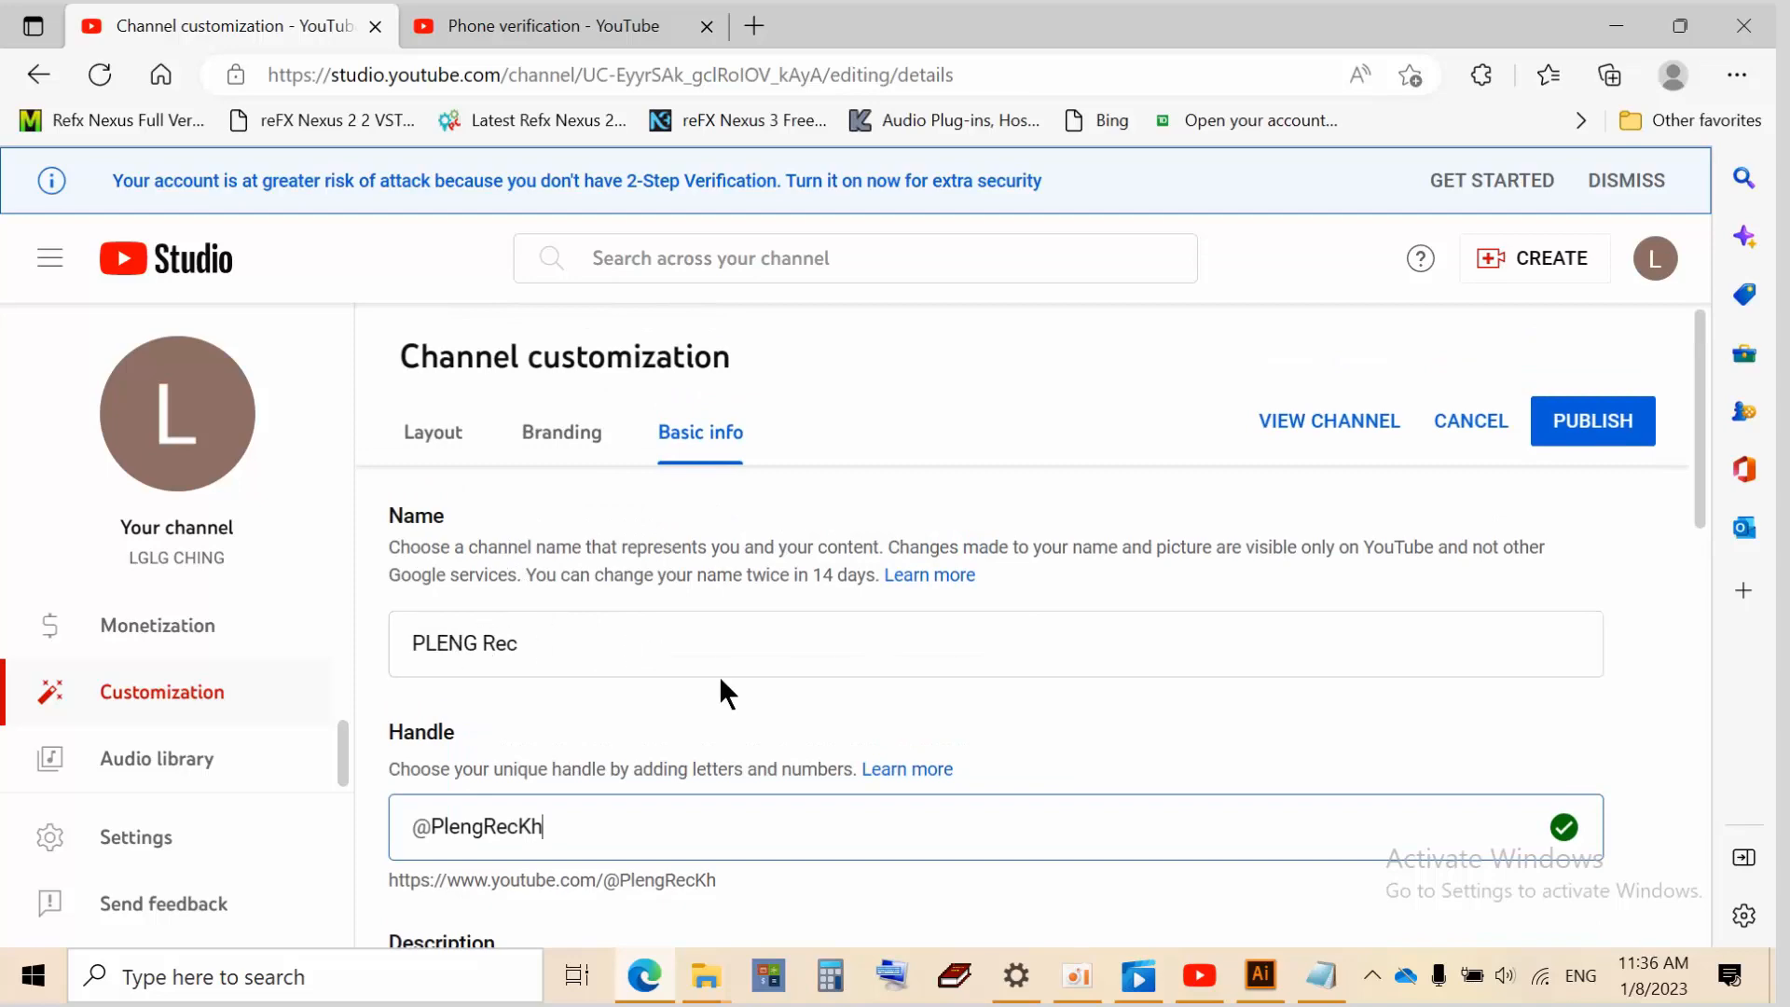
{"action": "scroll", "coordinate": [763, 675], "scroll_direction": "down", "scroll_amount": 10}
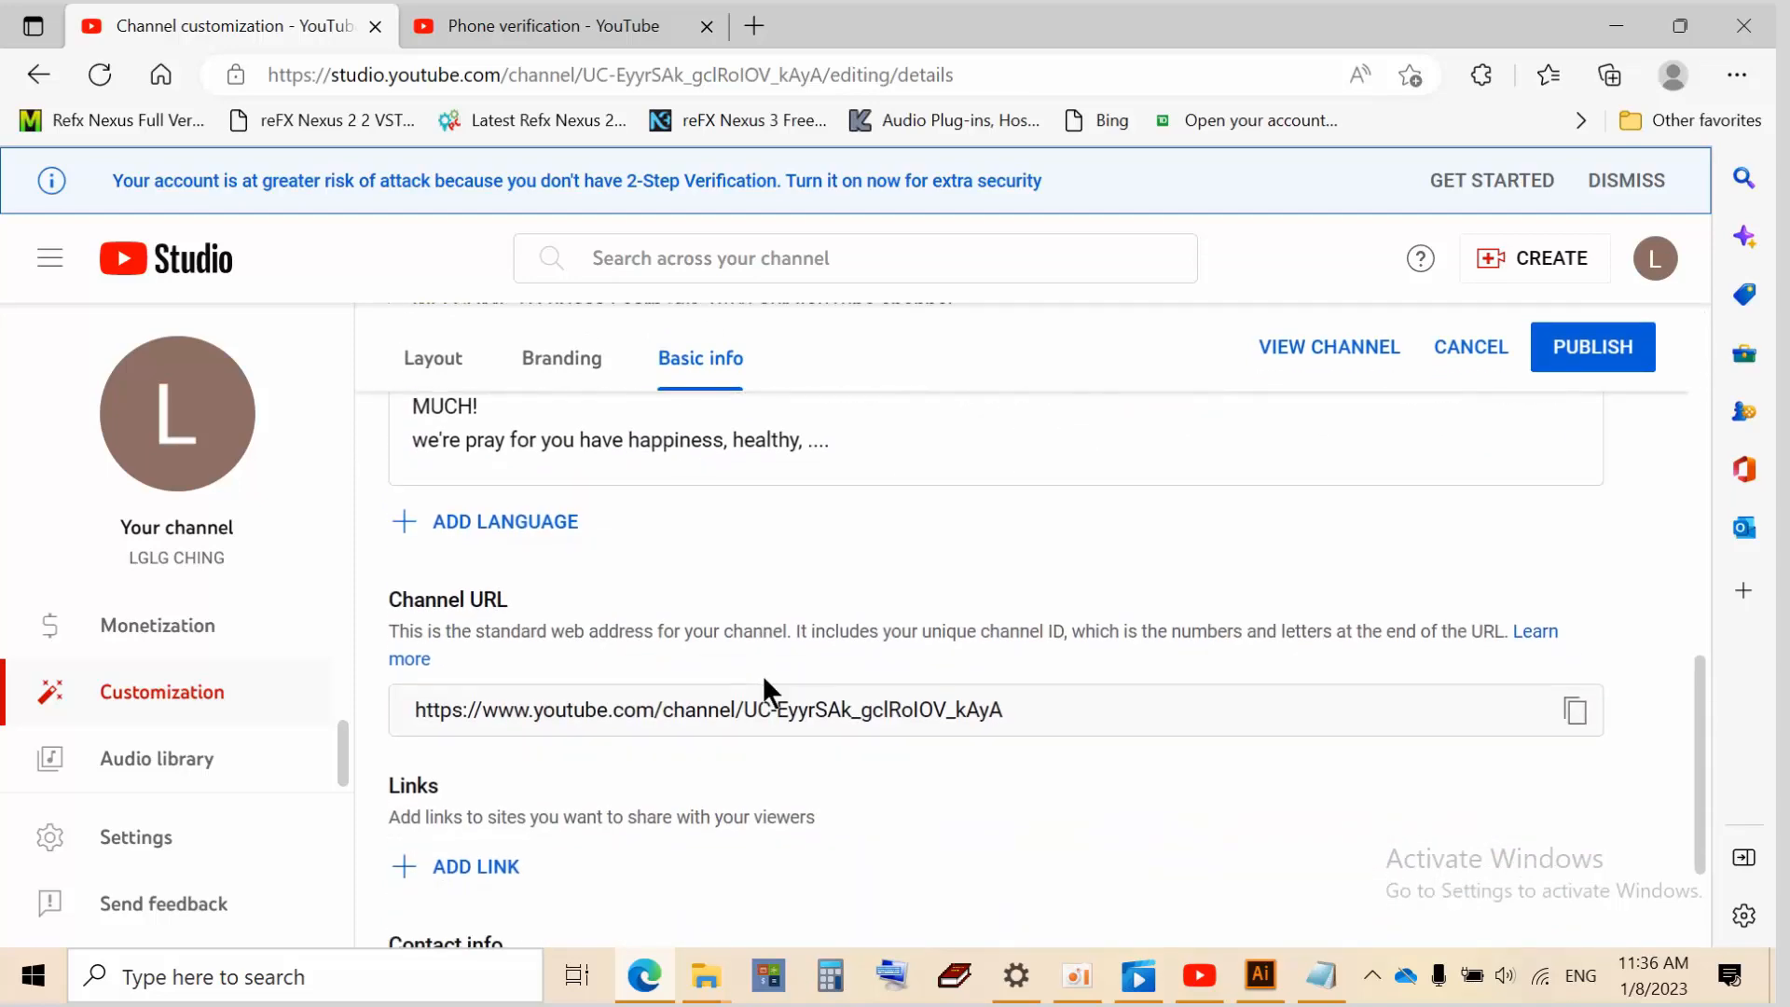
{"action": "scroll", "coordinate": [763, 685], "scroll_direction": "down", "scroll_amount": 2}
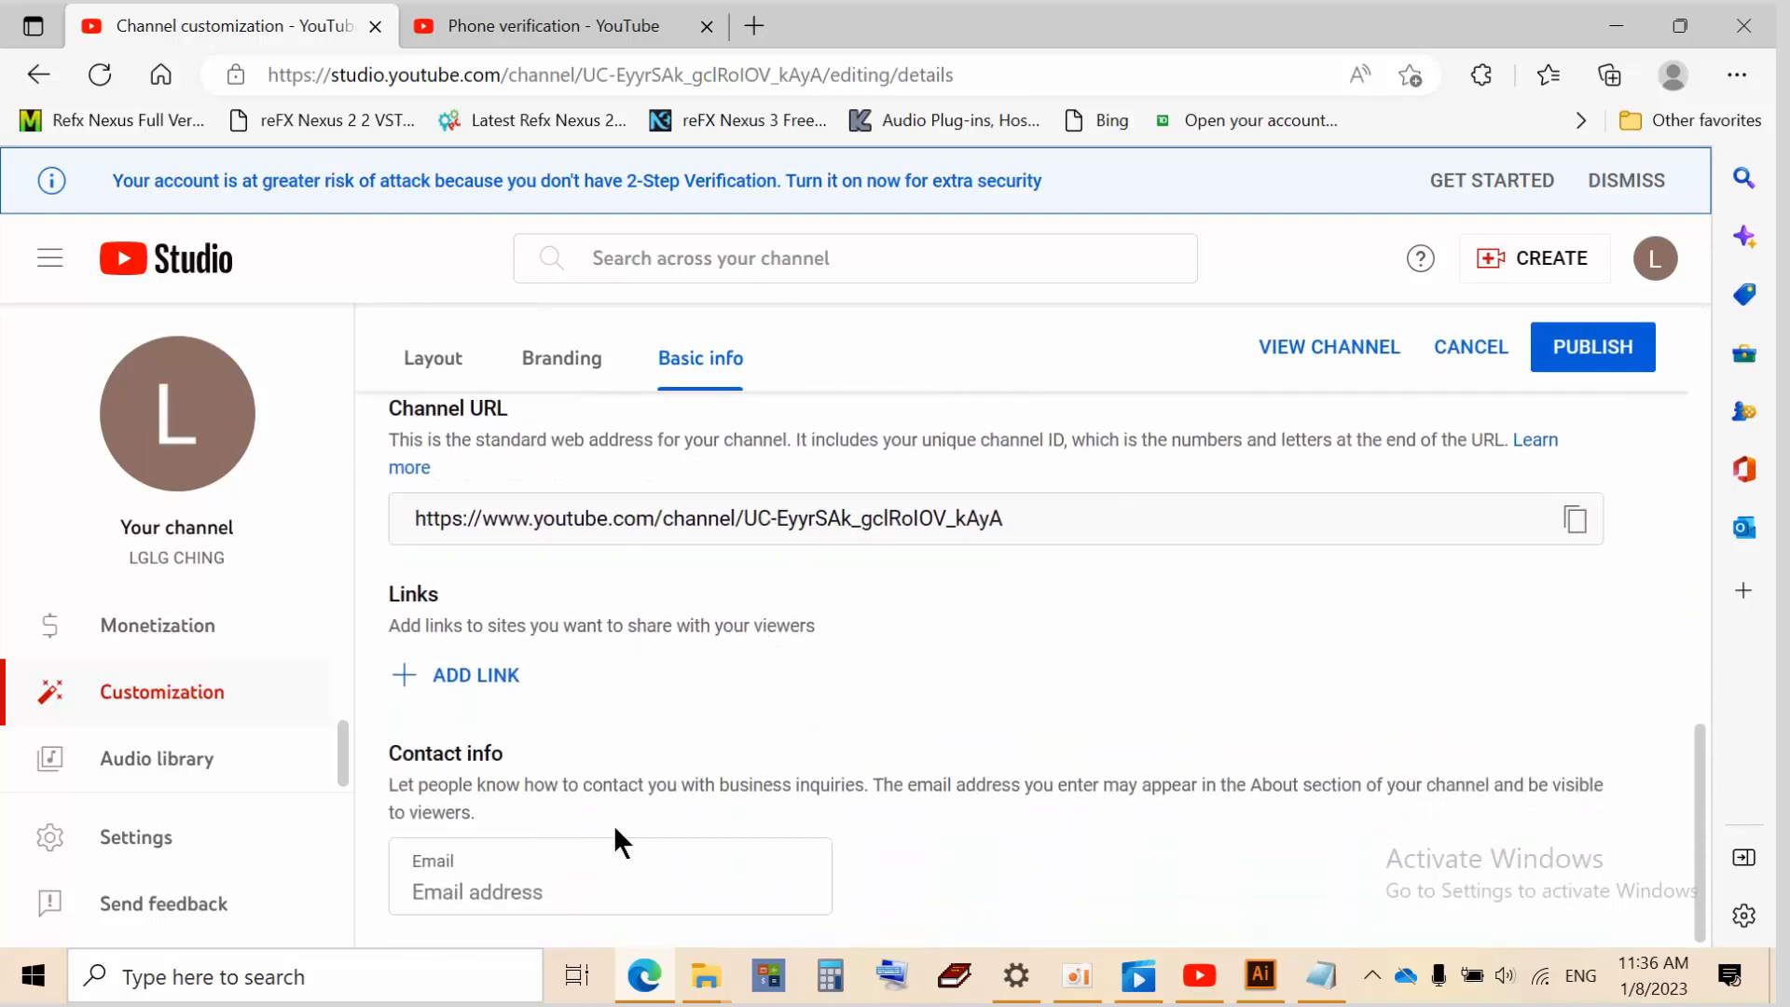
{"action": "scroll", "coordinate": [625, 774], "scroll_direction": "up", "scroll_amount": 10}
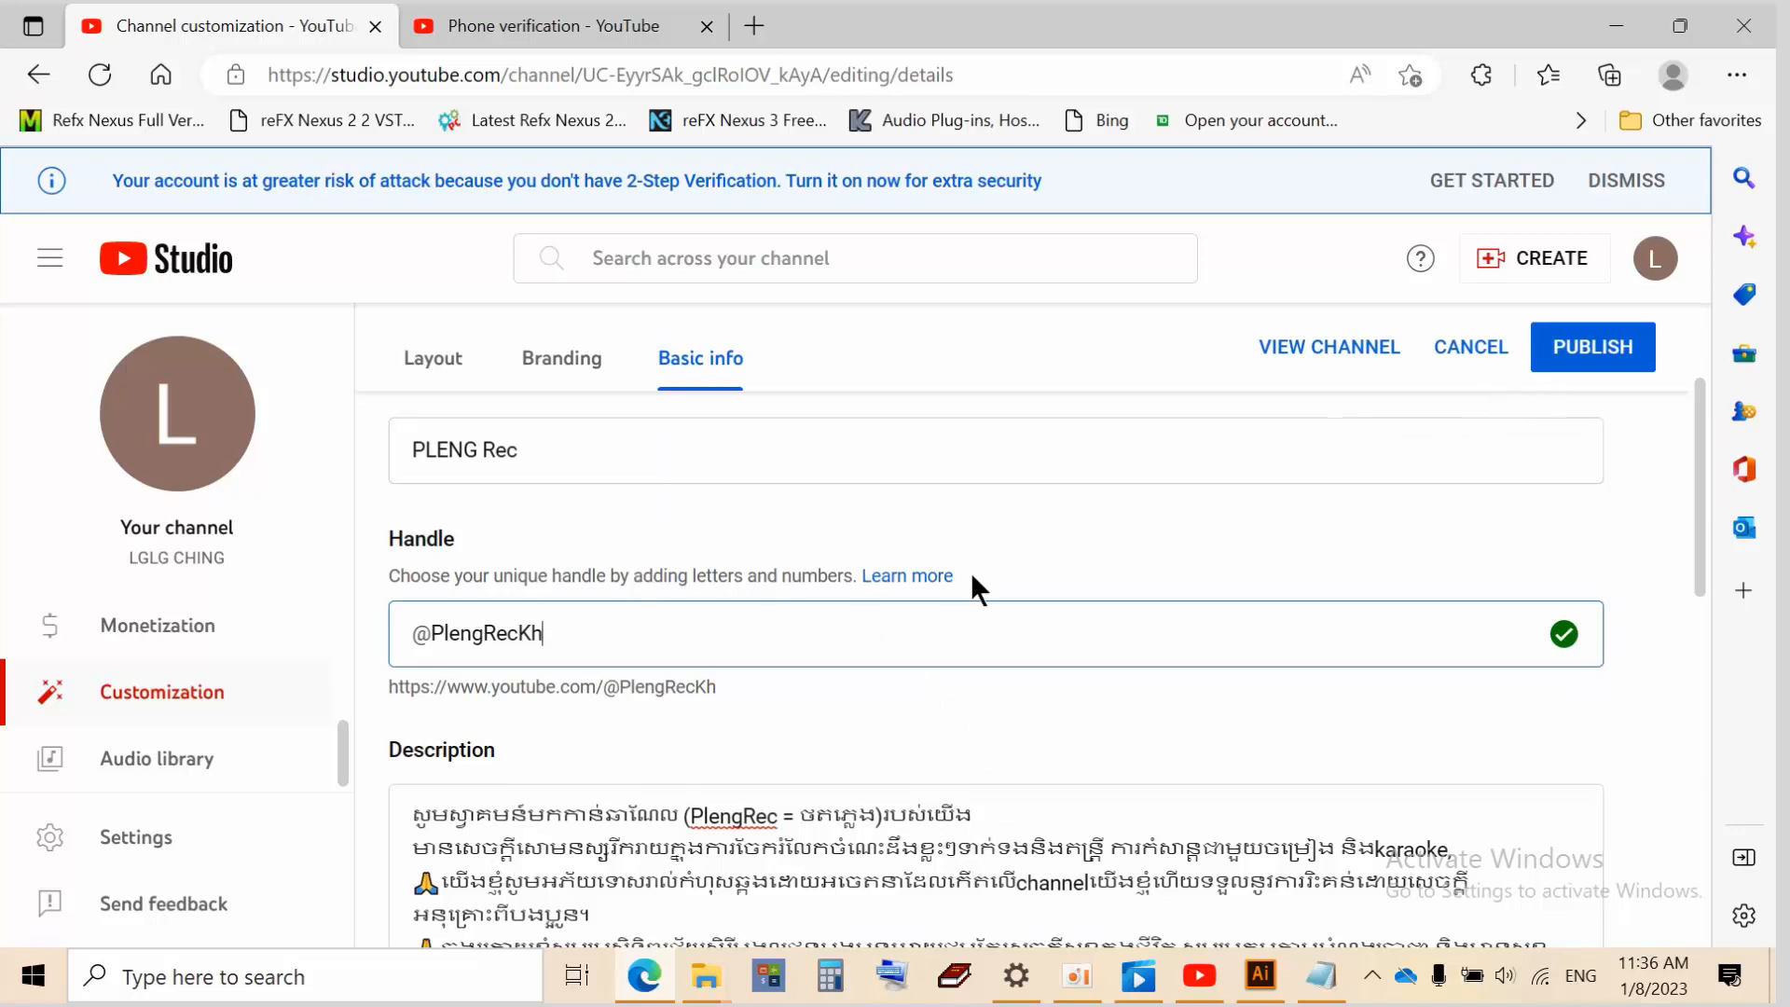
{"action": "scroll", "coordinate": [971, 573], "scroll_direction": "up", "scroll_amount": 2}
Check the Layout and Branding sections, then publish the PLENG Rec channel customization changes
{"action": "left_click", "coordinate": [428, 445]}
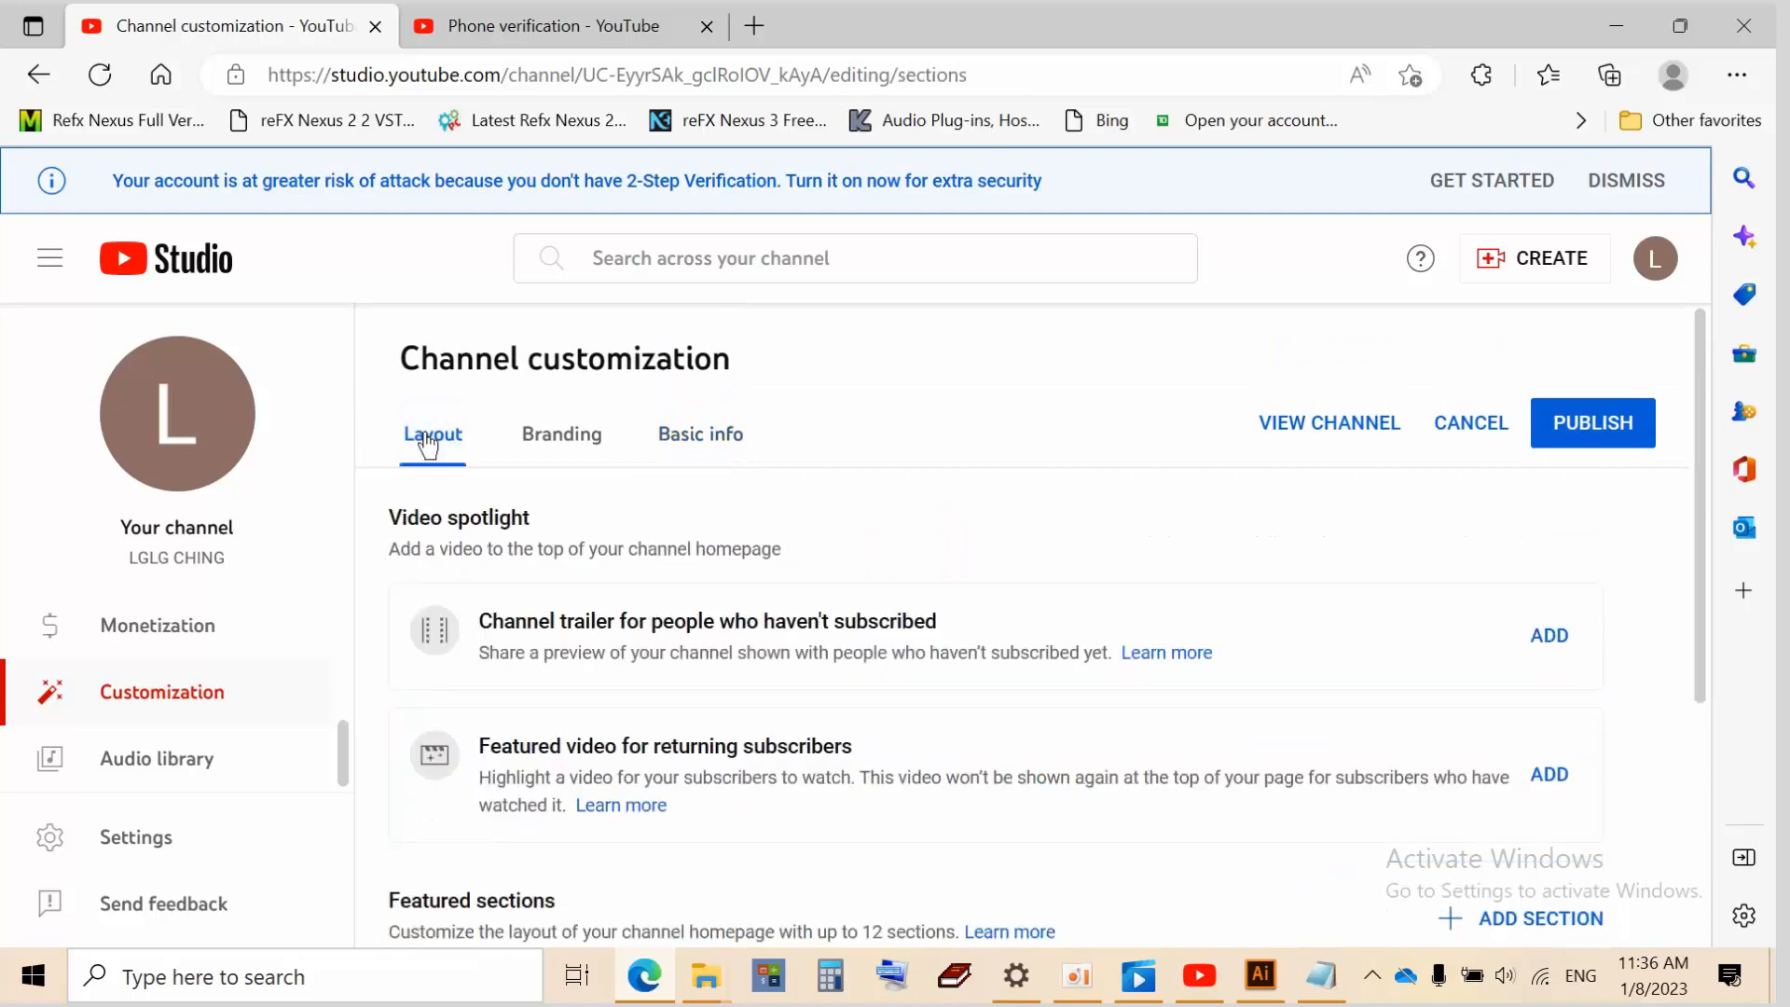
{"action": "left_click", "coordinate": [536, 446]}
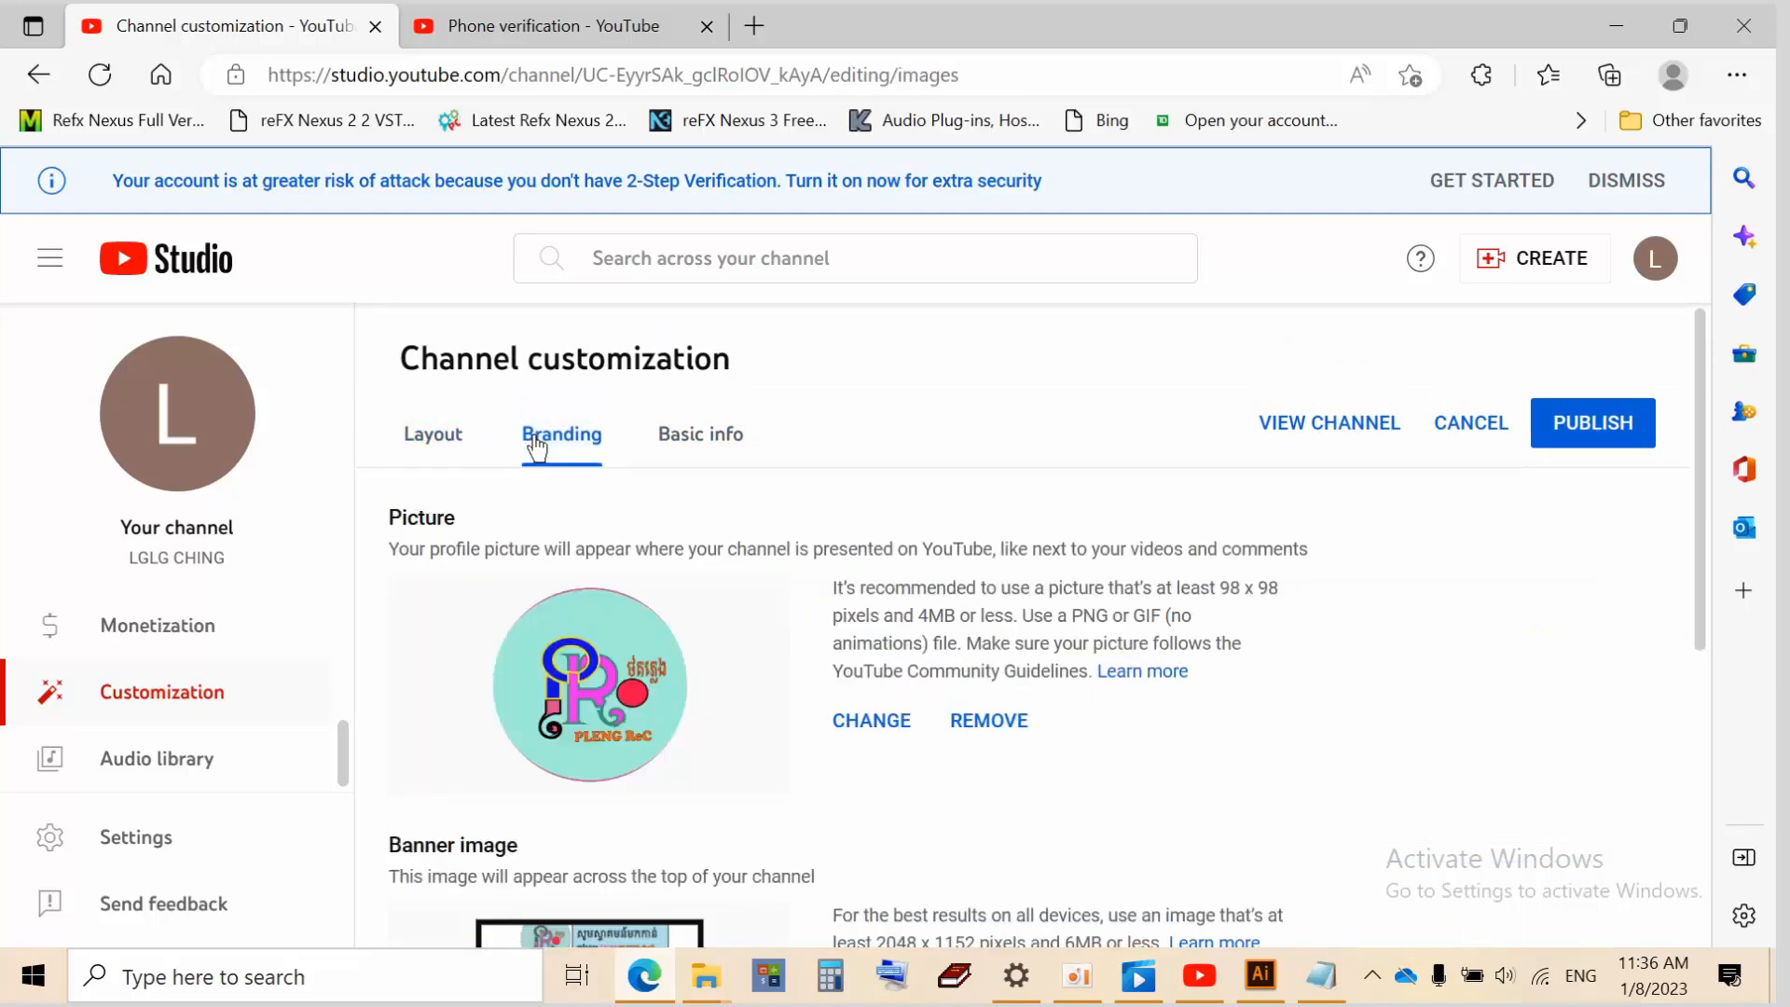
{"action": "scroll", "coordinate": [718, 800], "scroll_direction": "down", "scroll_amount": 4}
{"action": "scroll", "coordinate": [783, 599], "scroll_direction": "up", "scroll_amount": 4}
{"action": "left_click", "coordinate": [1575, 436]}
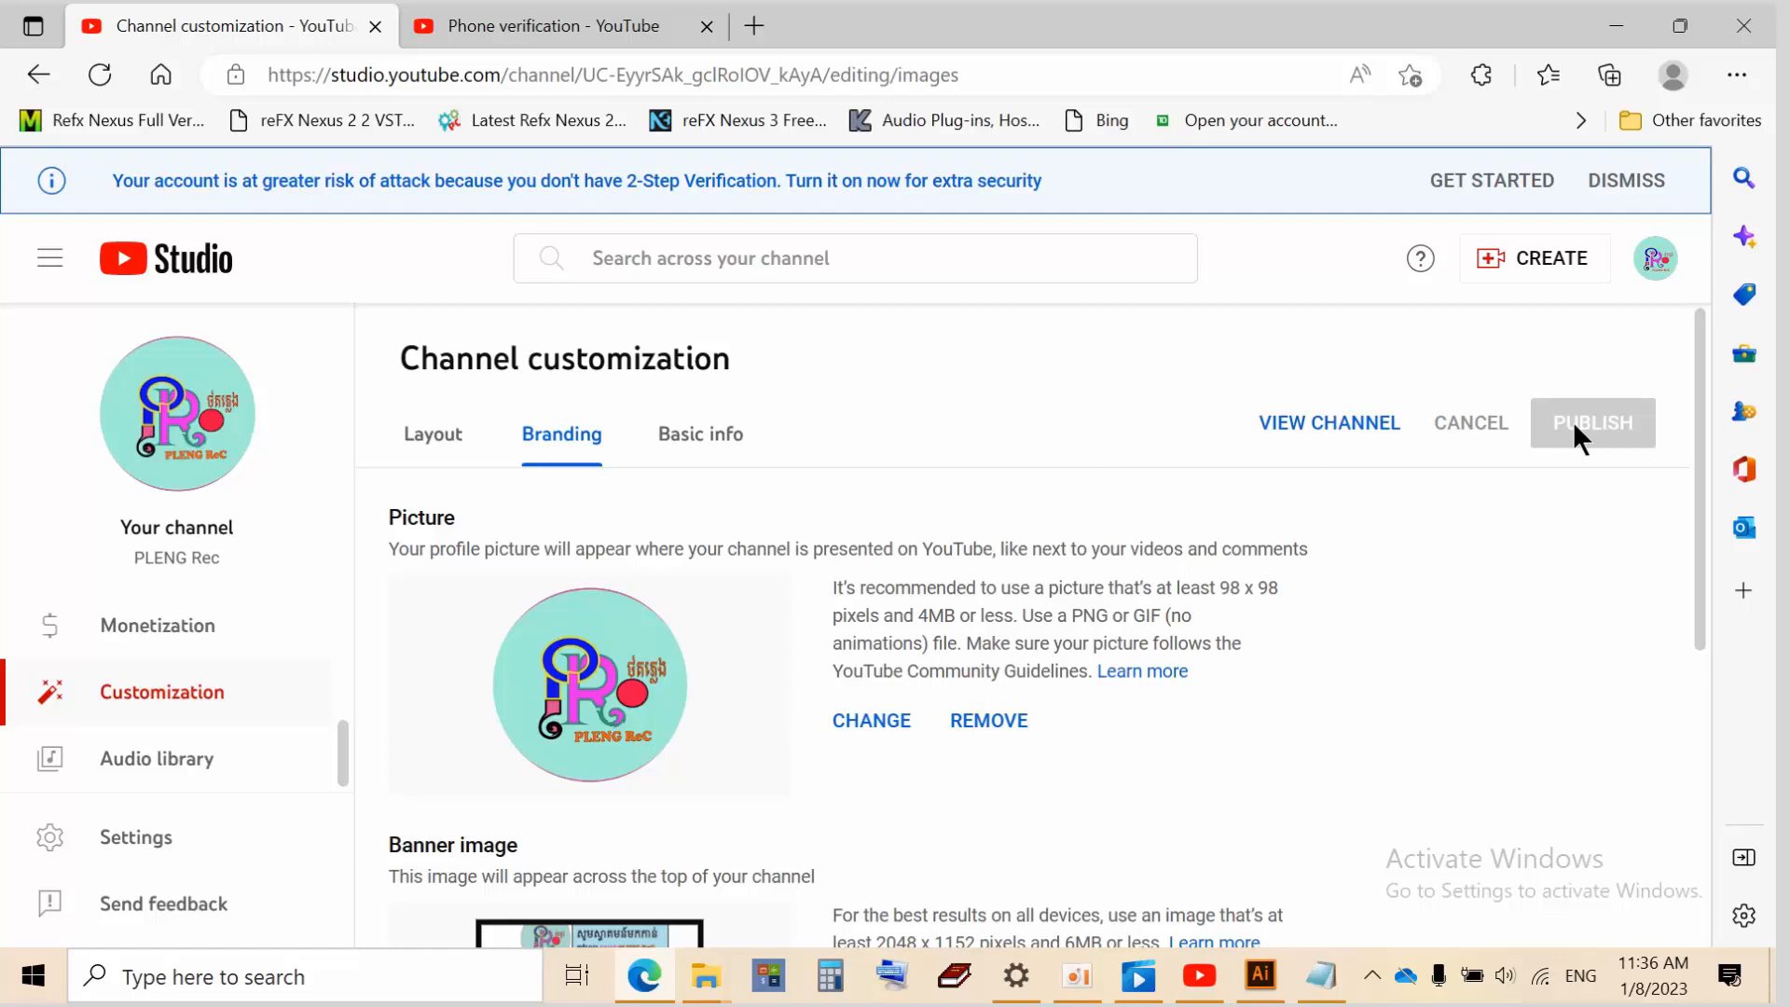
View the phone verification page, return to Channel customization, and close Studio Settings without saving
{"action": "left_click", "coordinate": [1463, 180]}
{"action": "left_click", "coordinate": [744, 17]}
{"action": "left_click", "coordinate": [279, 31]}
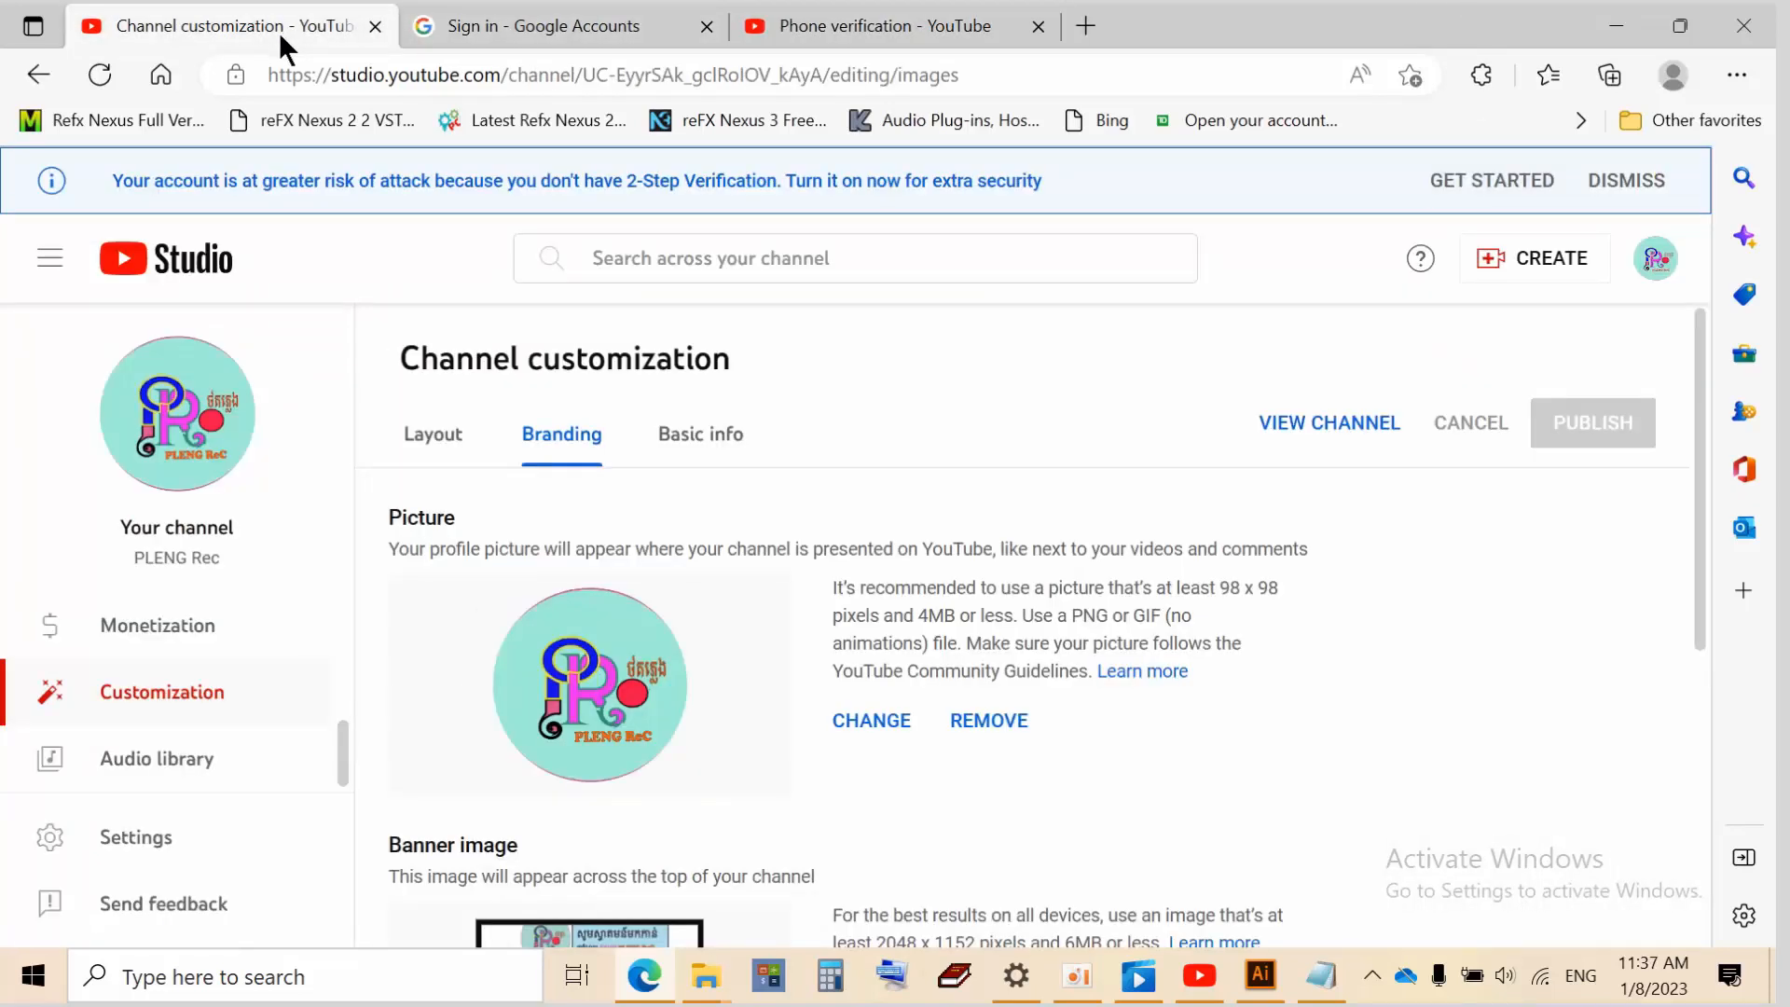
{"action": "scroll", "coordinate": [958, 587], "scroll_direction": "down", "scroll_amount": 7}
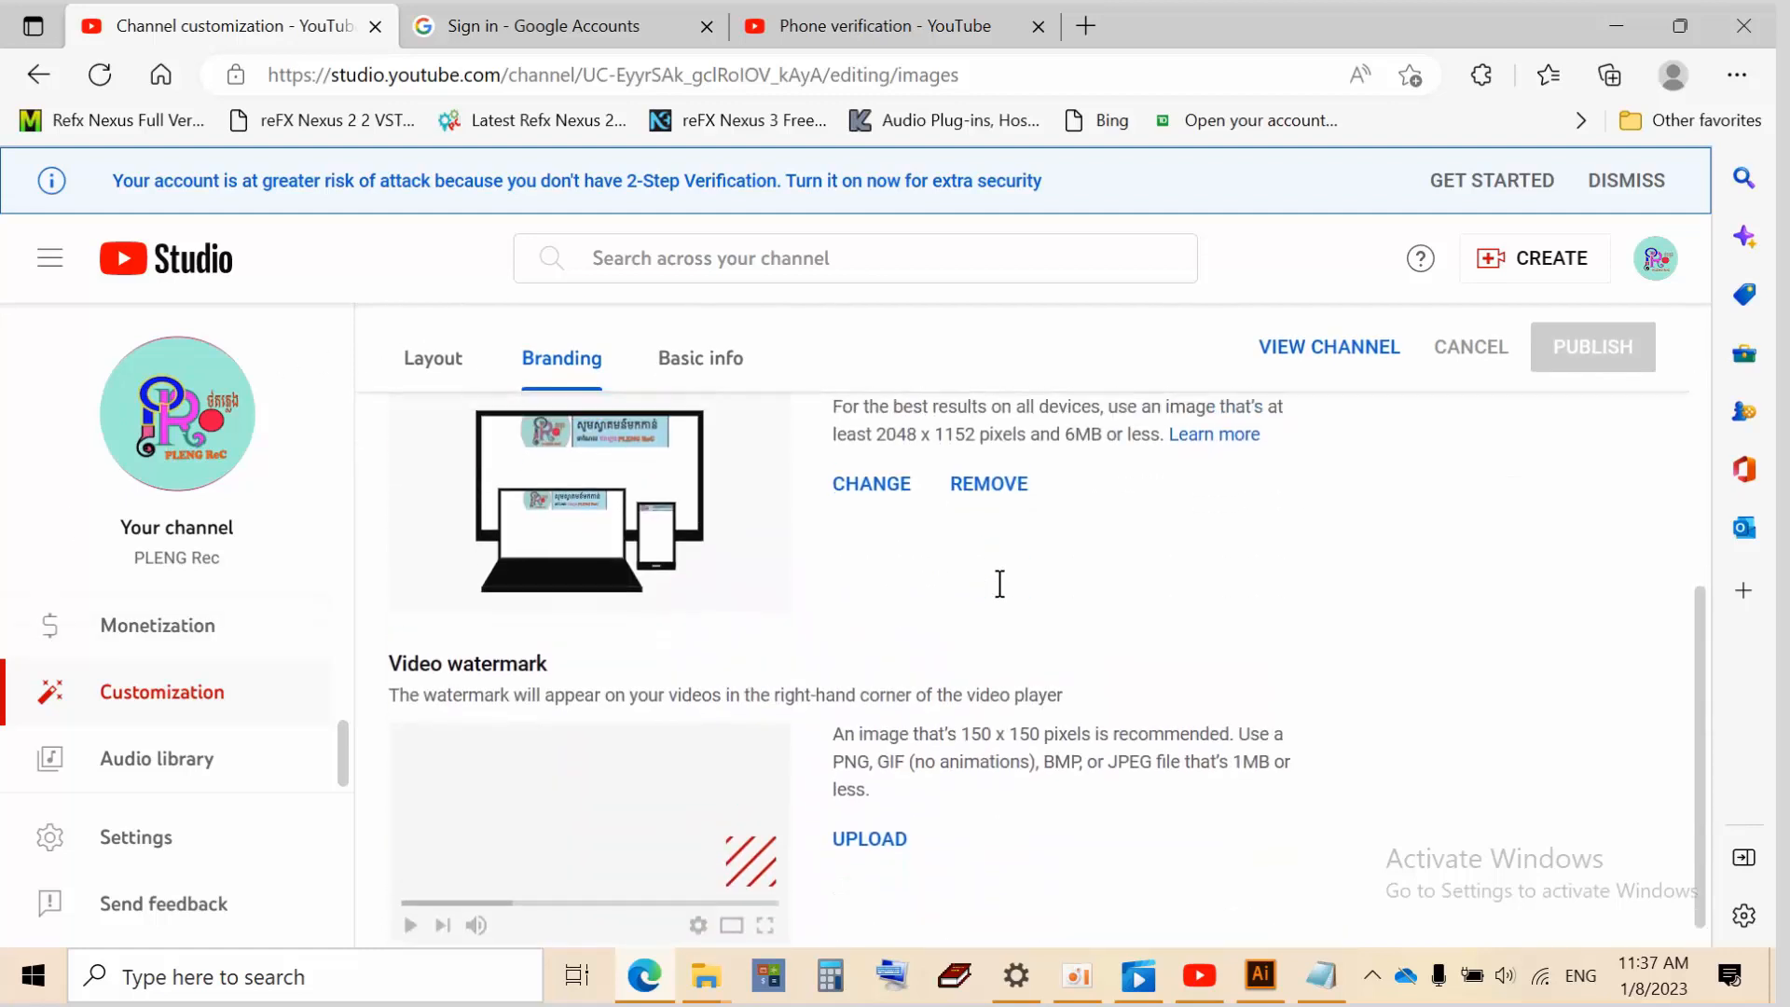
{"action": "scroll", "coordinate": [999, 588], "scroll_direction": "up", "scroll_amount": 7}
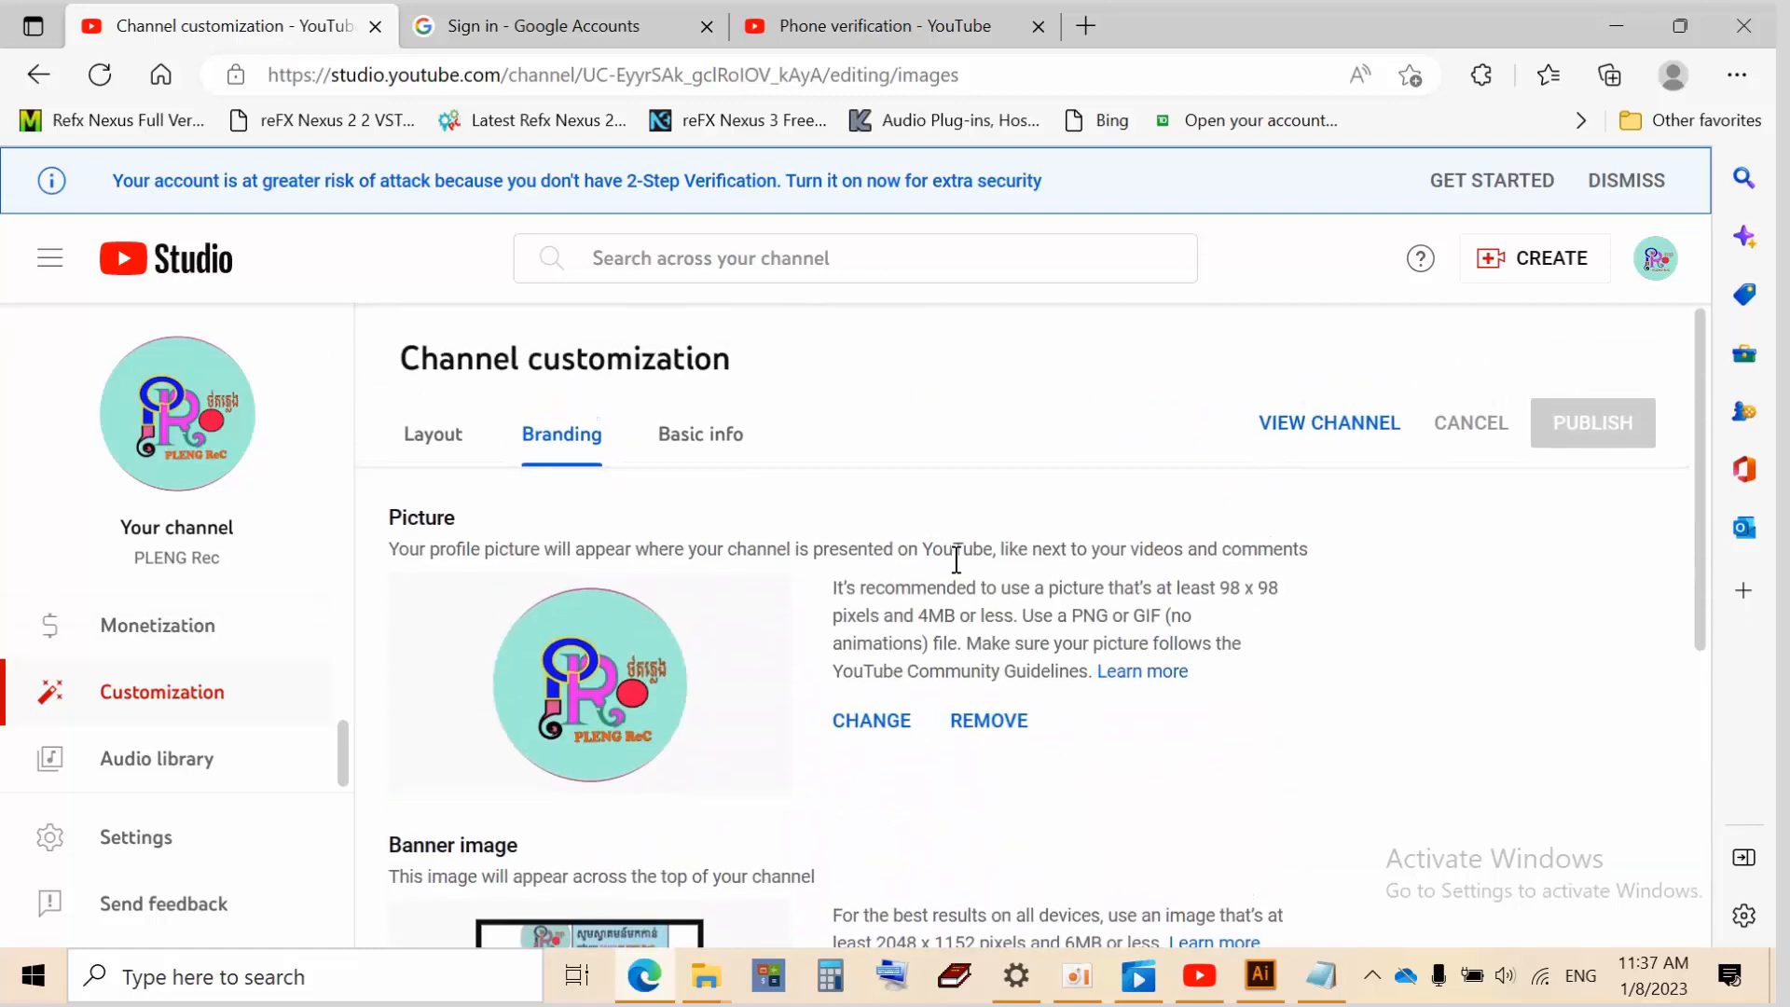
{"action": "scroll", "coordinate": [956, 560], "scroll_direction": "down", "scroll_amount": 5}
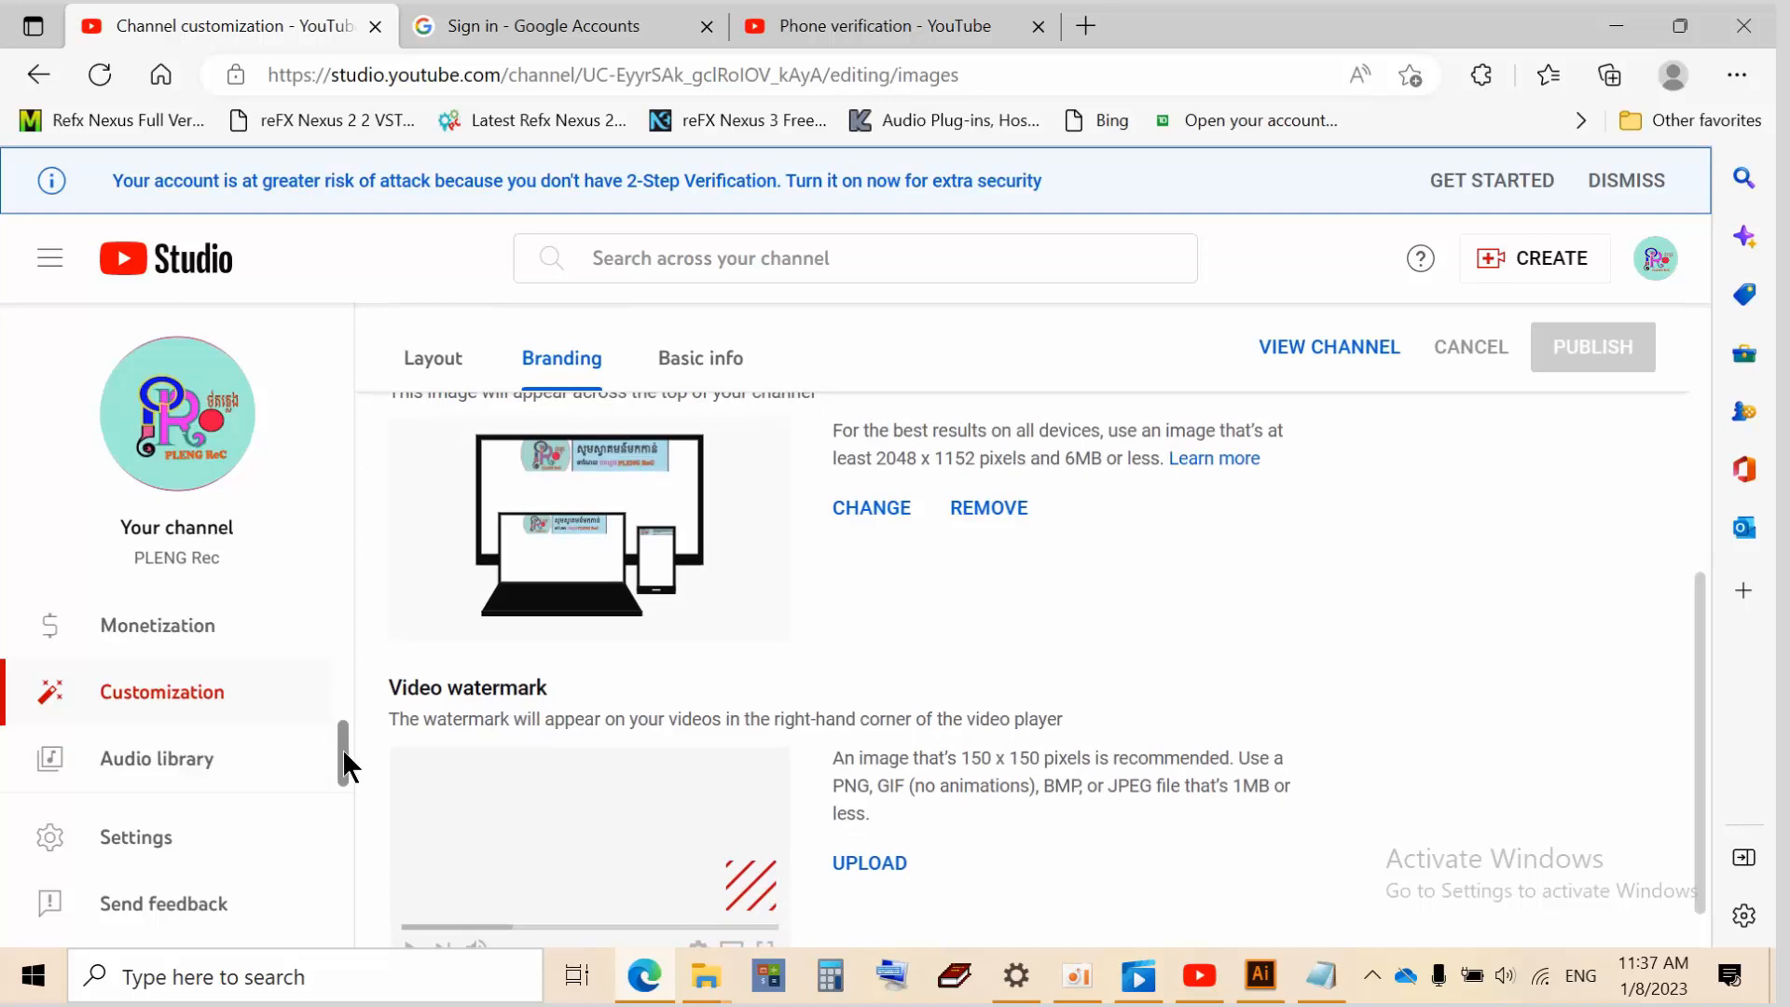
{"action": "left_click", "coordinate": [190, 850]}
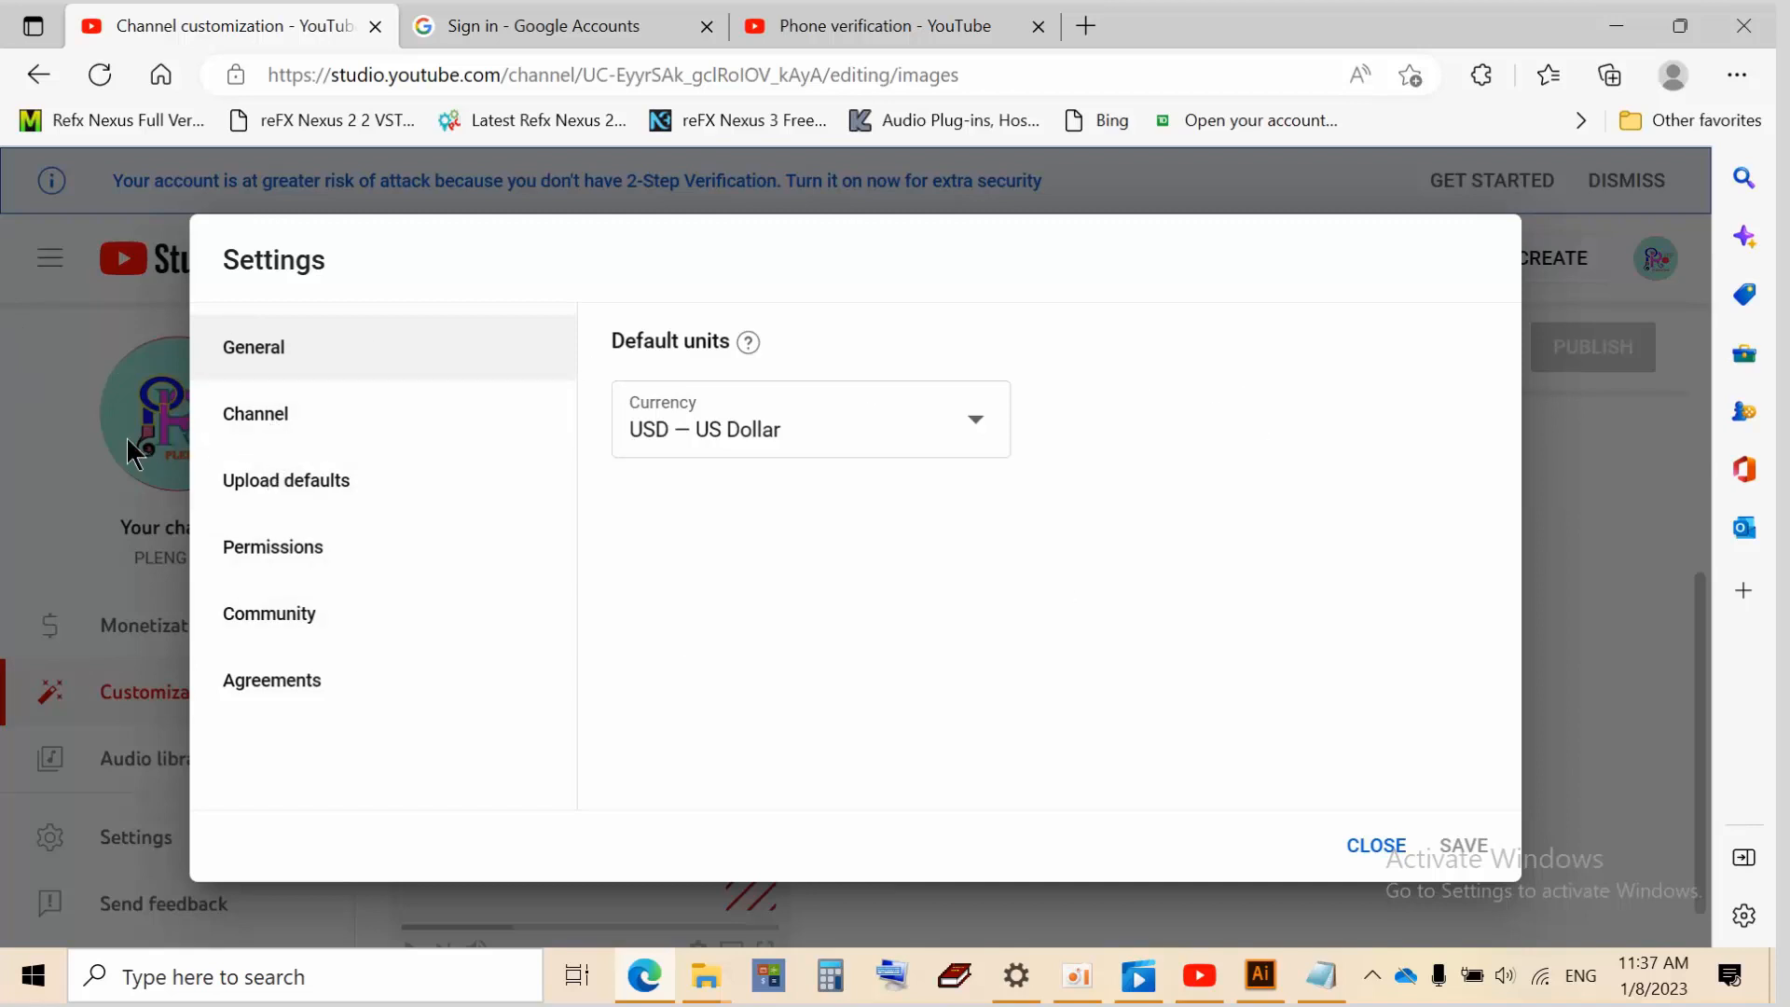
{"action": "left_click", "coordinate": [1359, 850]}
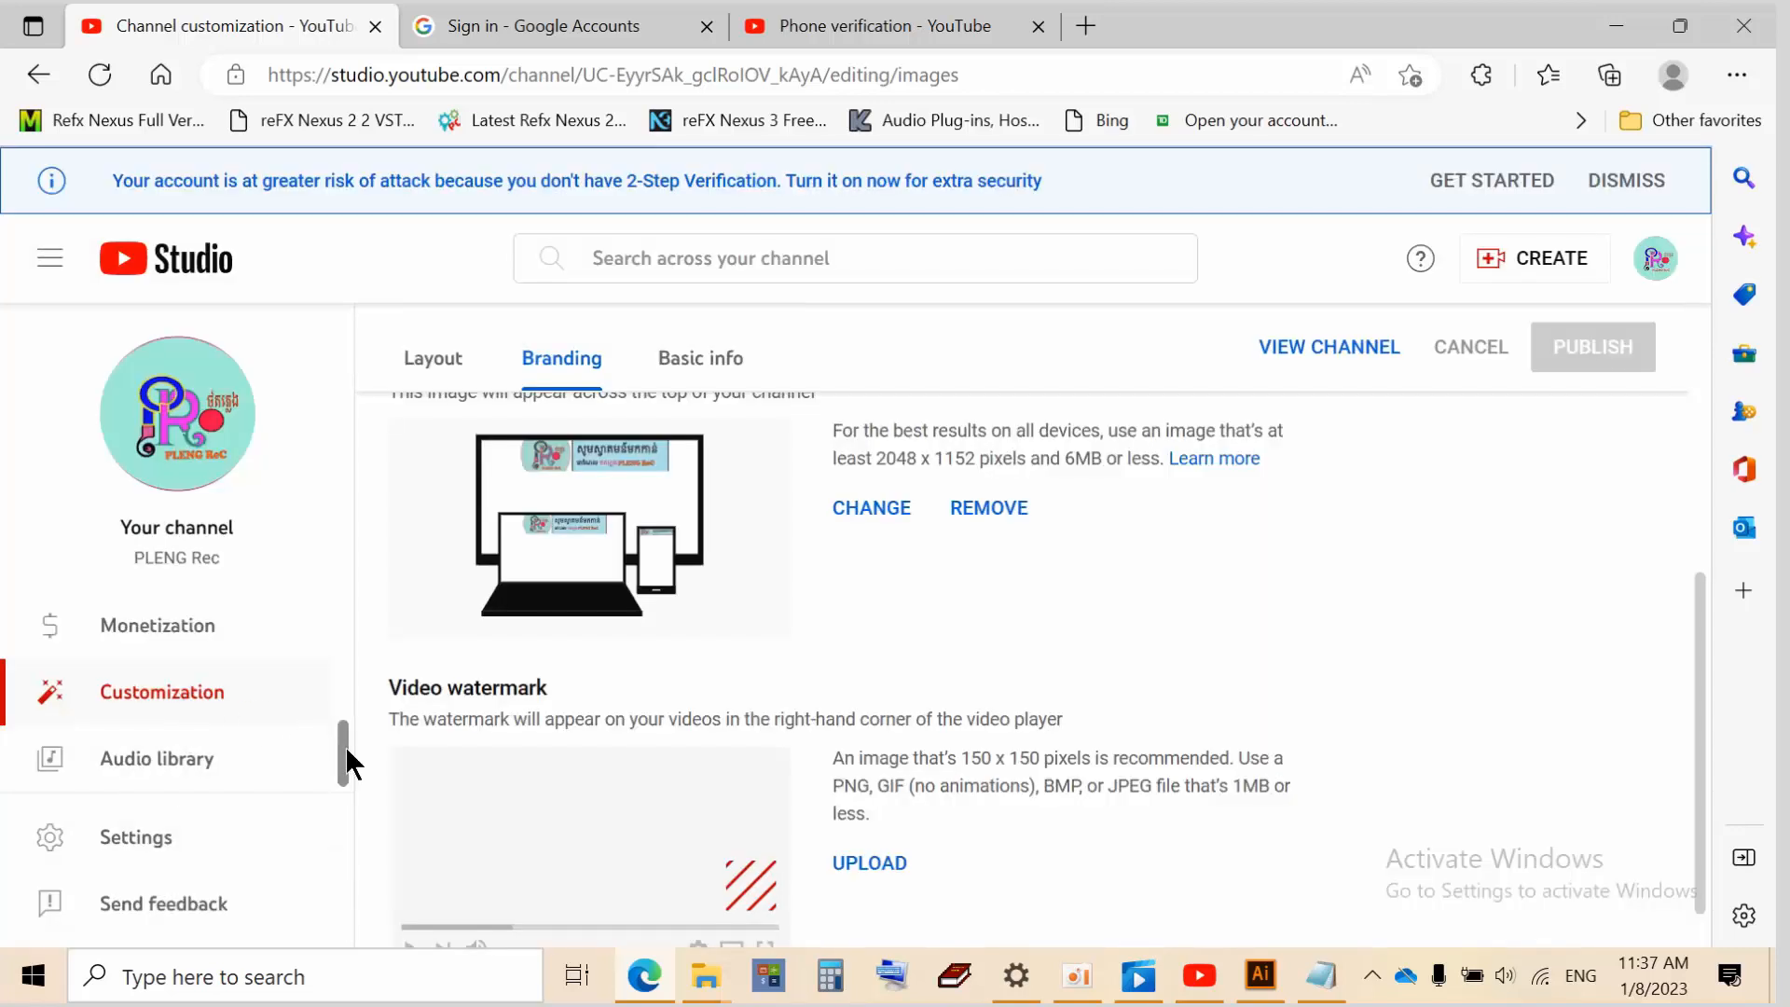
Open Channel monetization to see eligibility: 0 of 1,000 subscribers and 0 of 4,000 watch hours
{"action": "mouse_move", "coordinate": [338, 761]}
{"action": "left_mouse_down"}
{"action": "mouse_move", "coordinate": [327, 647]}
{"action": "mouse_move", "coordinate": [323, 731]}
{"action": "left_mouse_up"}
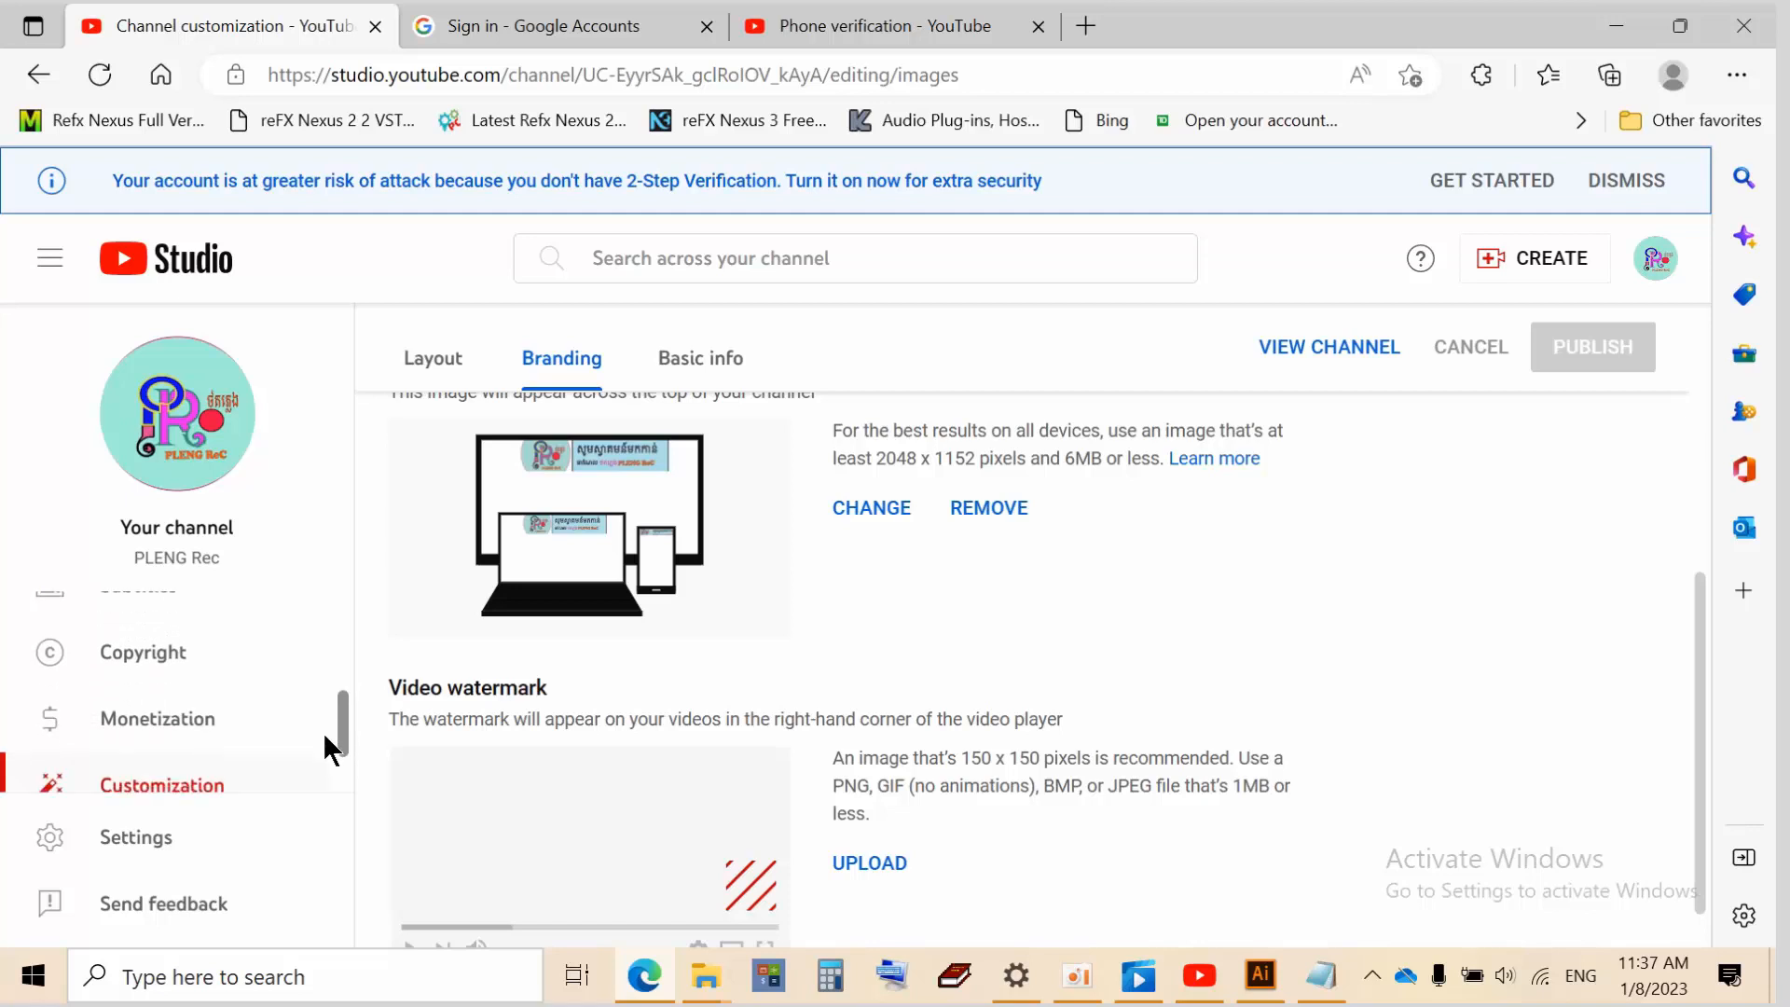
{"action": "left_click", "coordinate": [212, 724]}
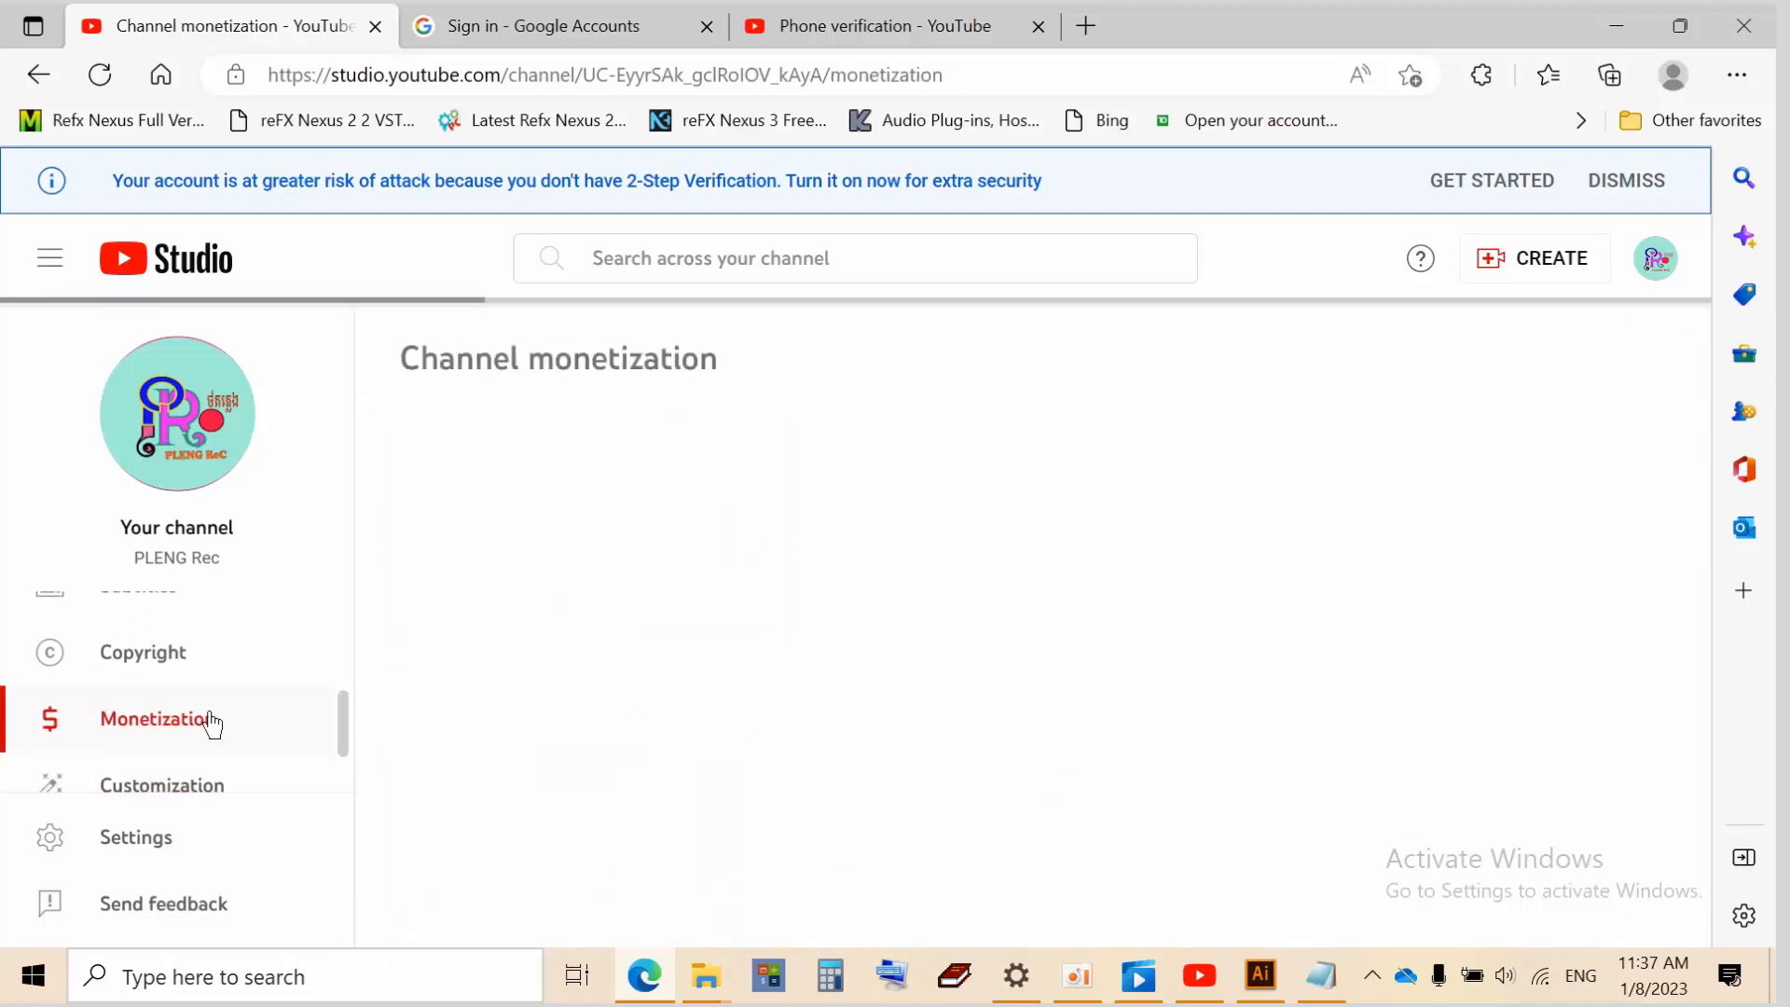
{"action": "scroll", "coordinate": [580, 653], "scroll_direction": "down", "scroll_amount": 3}
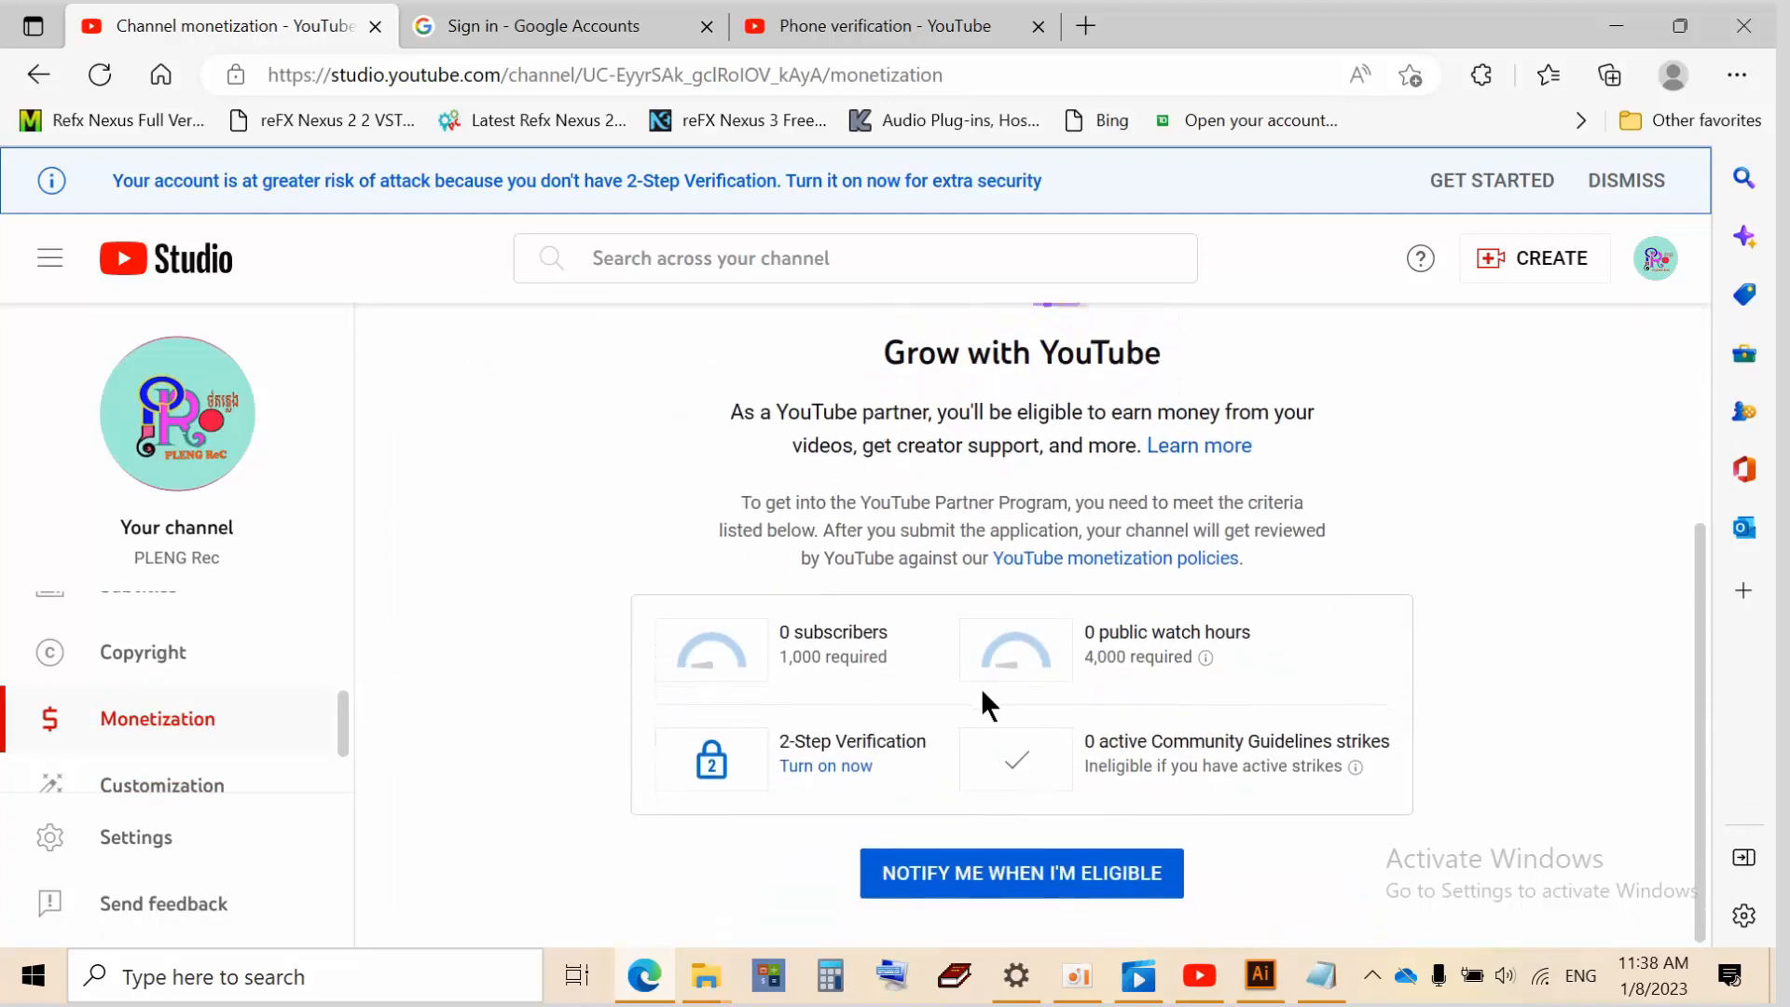